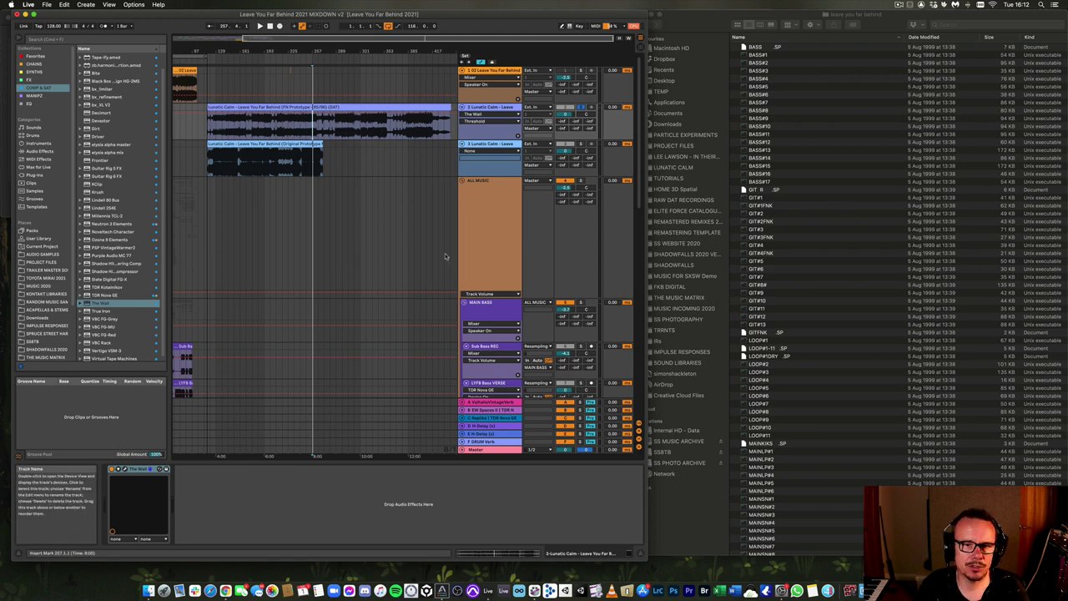
# - Look over the arrangement's bass, synth and drum tracks, from the reference tracks down to the synth drones
pyautogui.scroll(-10, 380, 269)
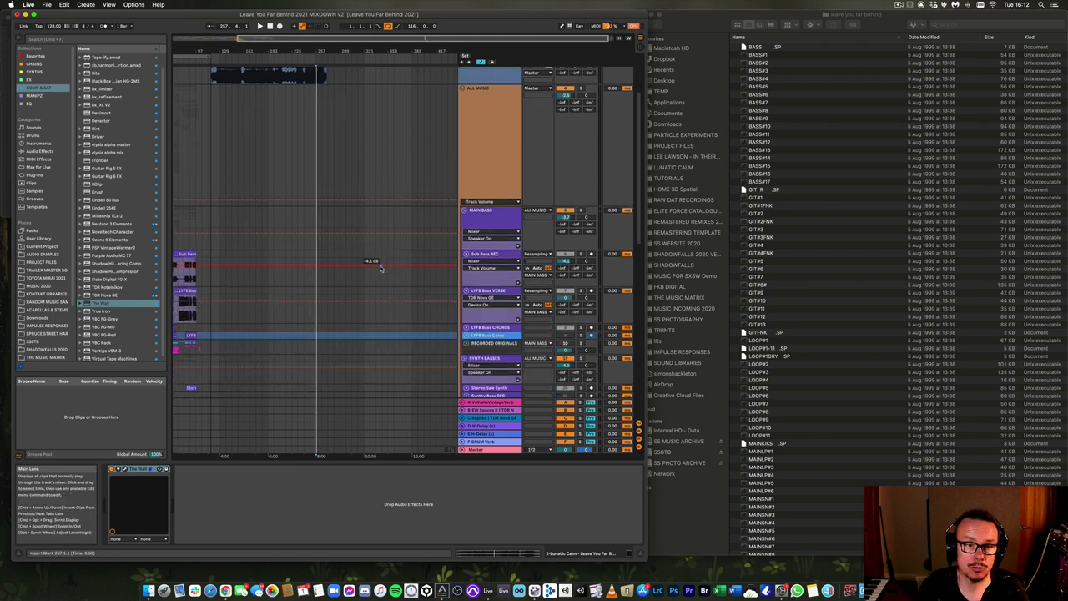
pyautogui.scroll(-1, 380, 269)
pyautogui.hscroll(-3, 380, 269)
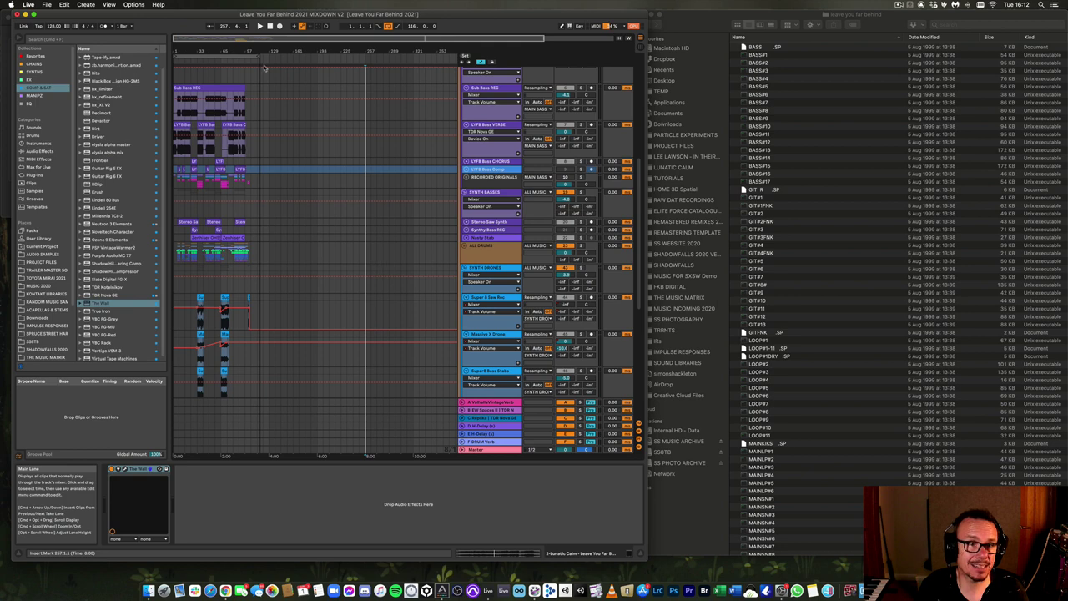
pyautogui.scroll(5, 381, 177)
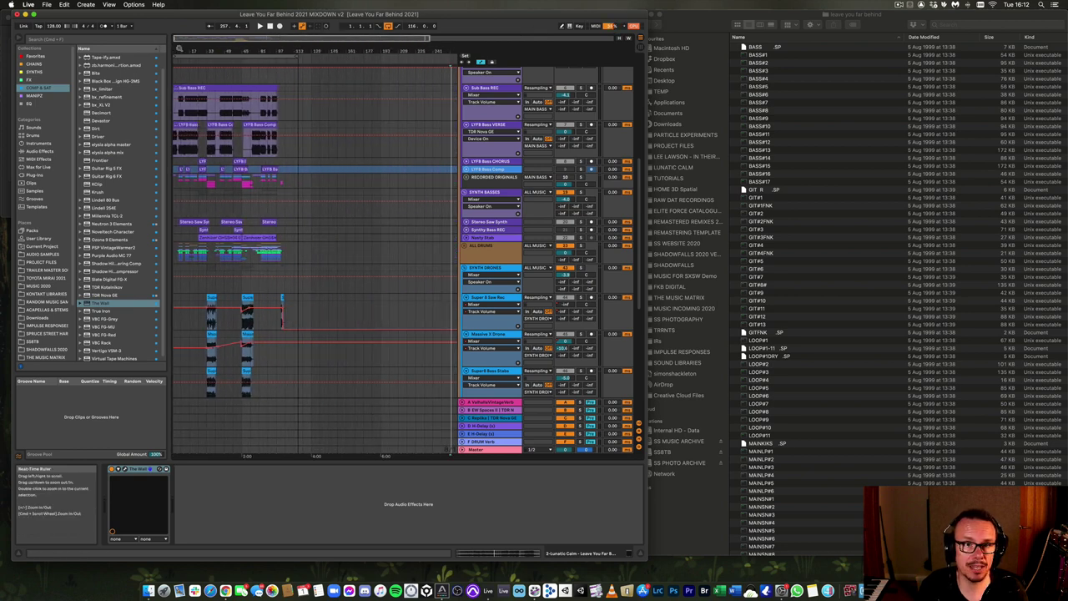
pyautogui.scroll(10, 381, 177)
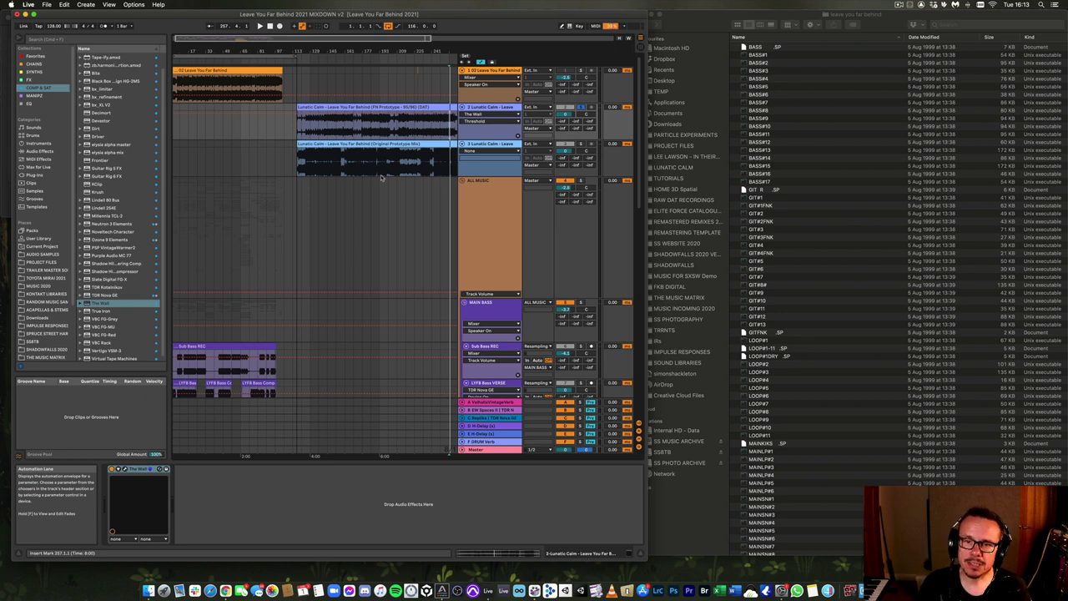
# - Play the Leave You Behind FN Prototype clip from shortly before bar 257
pyautogui.moveTo(344, 52); pyautogui.dragTo(275, 52)
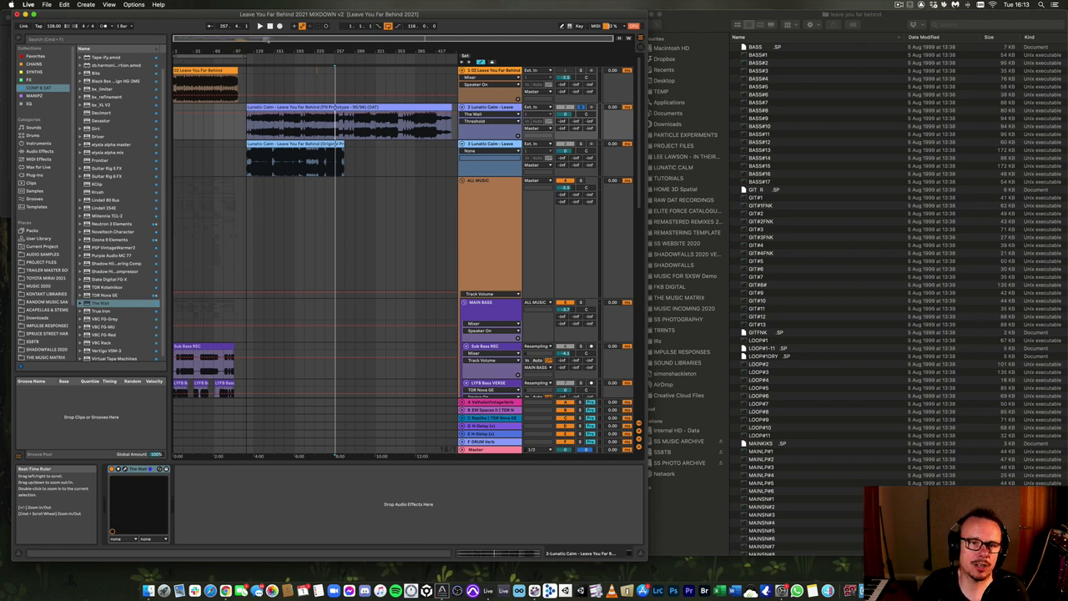
pyautogui.moveTo(308, 48); pyautogui.dragTo(311, 67)
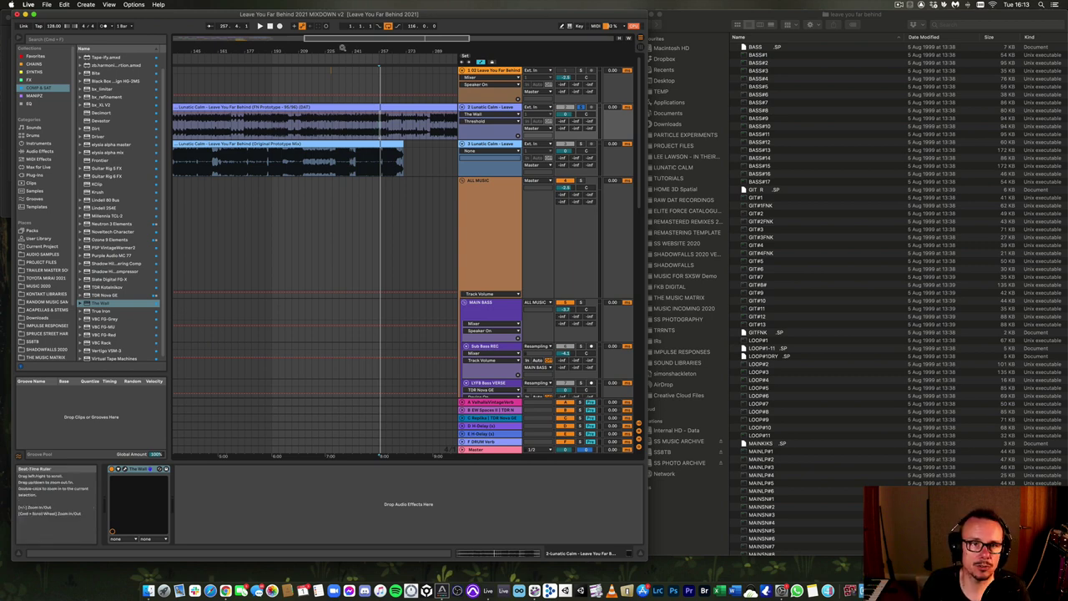
pyautogui.moveTo(342, 49); pyautogui.dragTo(340, 78)
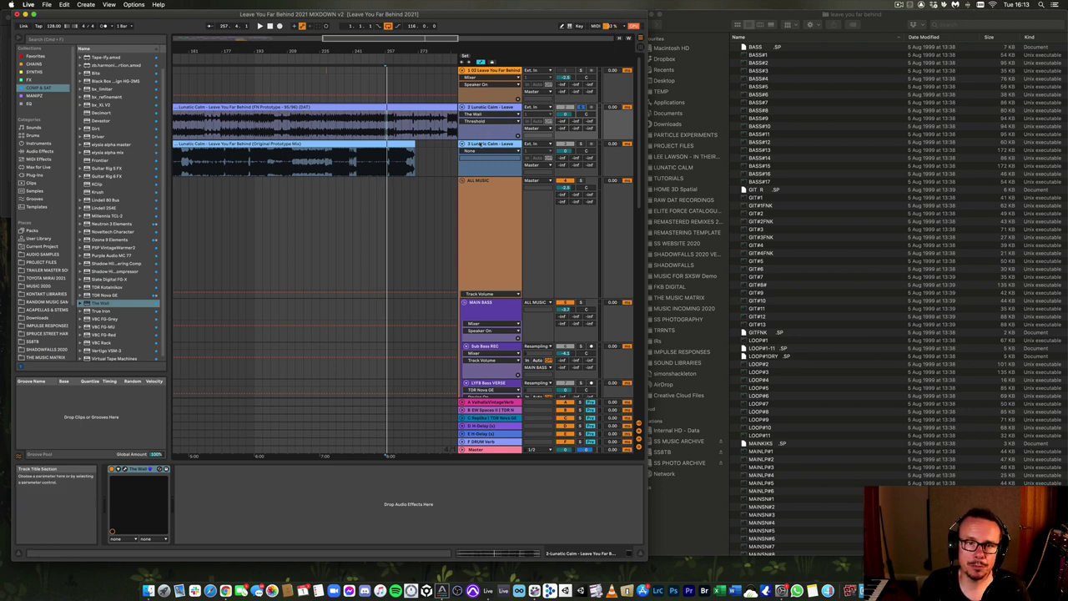
pyautogui.moveTo(387, 48); pyautogui.dragTo(387, 71)
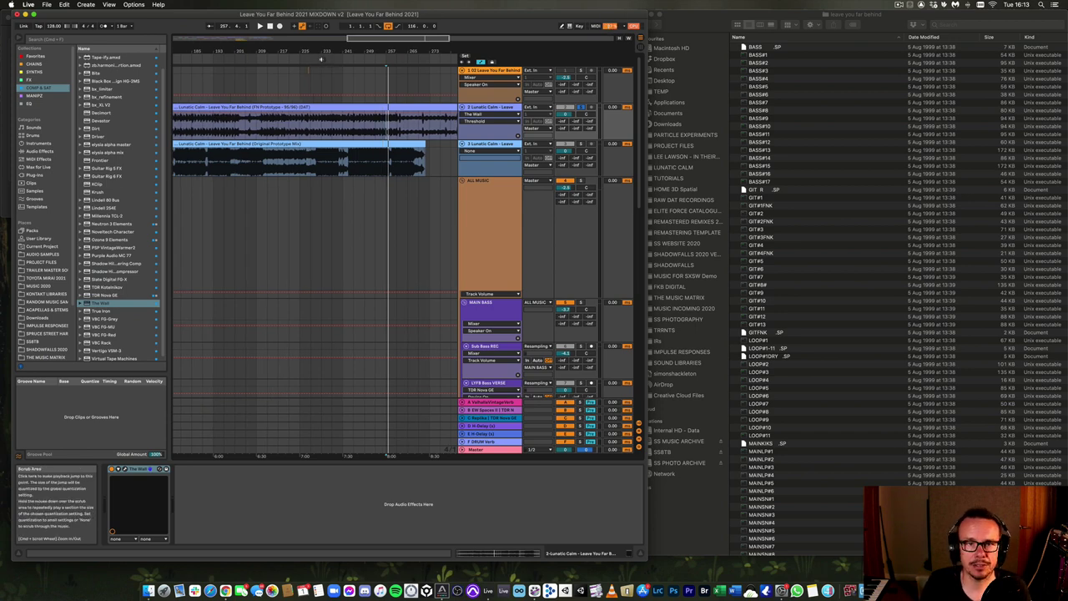
pyautogui.moveTo(321, 55); pyautogui.dragTo(320, 51)
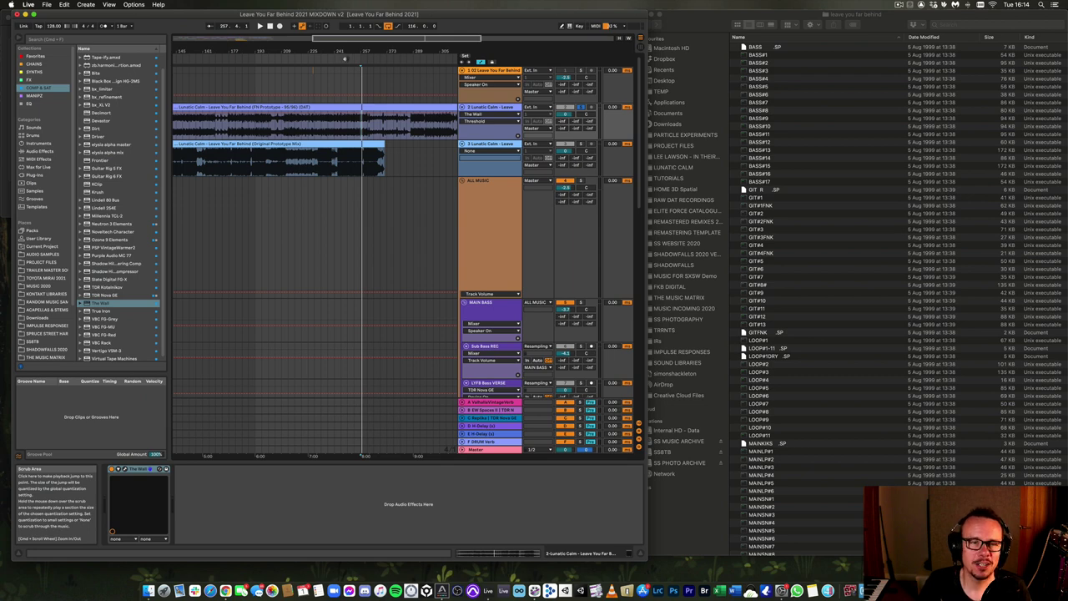
pyautogui.click(344, 59)
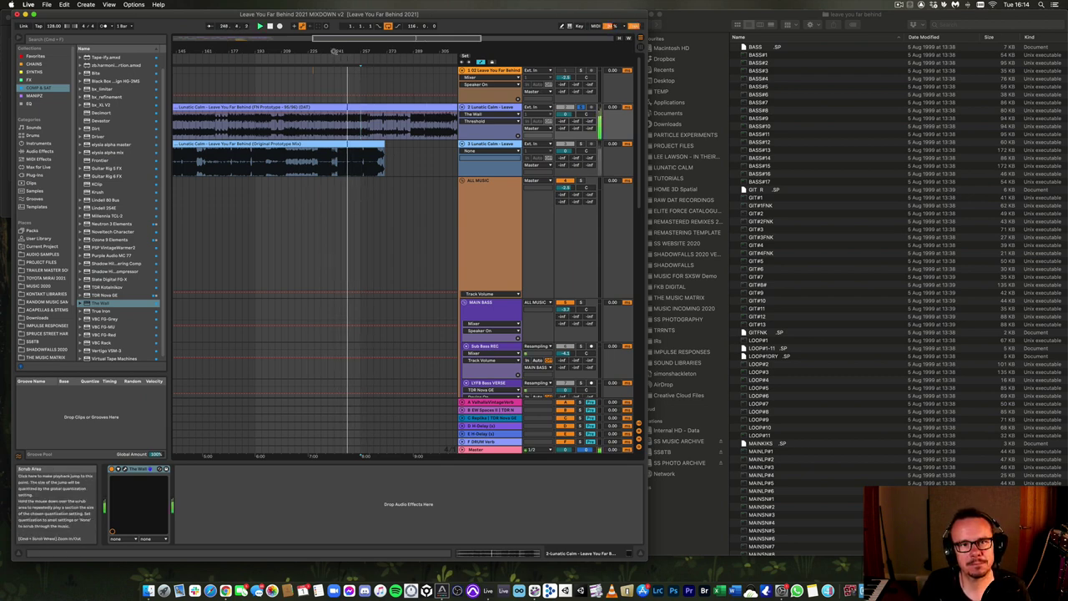
pyautogui.moveTo(335, 51)
pyautogui.mouseDown()
pyautogui.moveTo(335, 66)
pyautogui.moveTo(326, 52)
pyautogui.mouseUp()
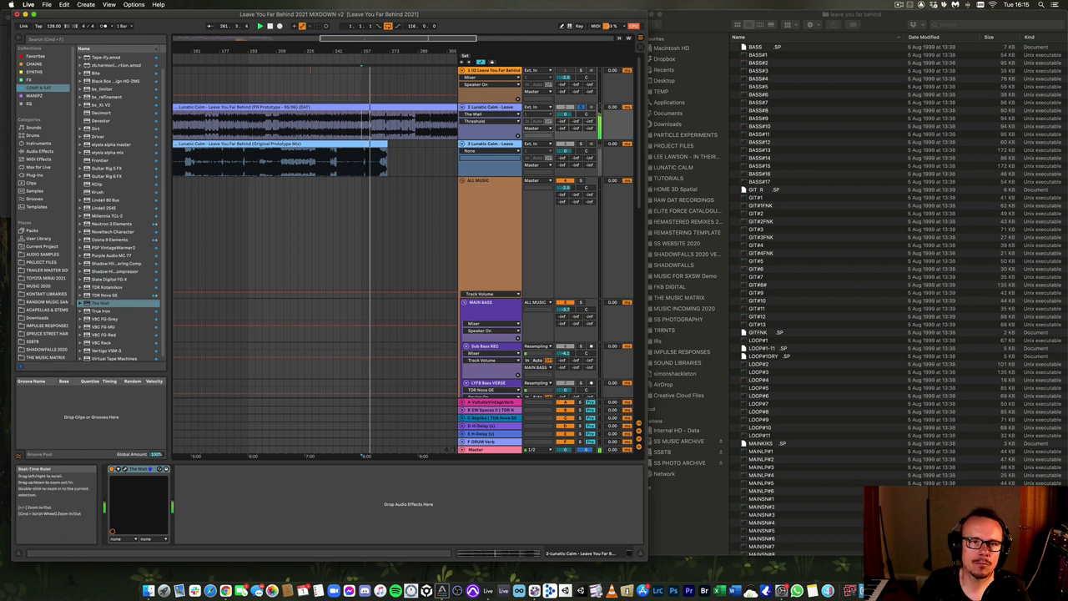
# - Listen to later sections of the FN Prototype clip, around bars 344 and 390
pyautogui.moveTo(361, 64); pyautogui.dragTo(334, 50)
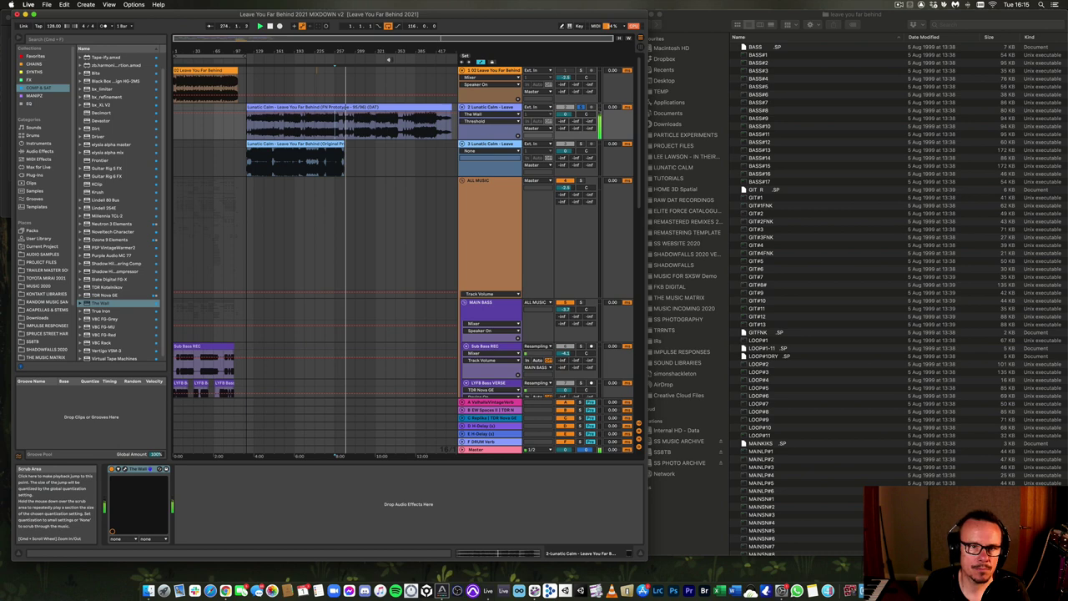
pyautogui.click(390, 59)
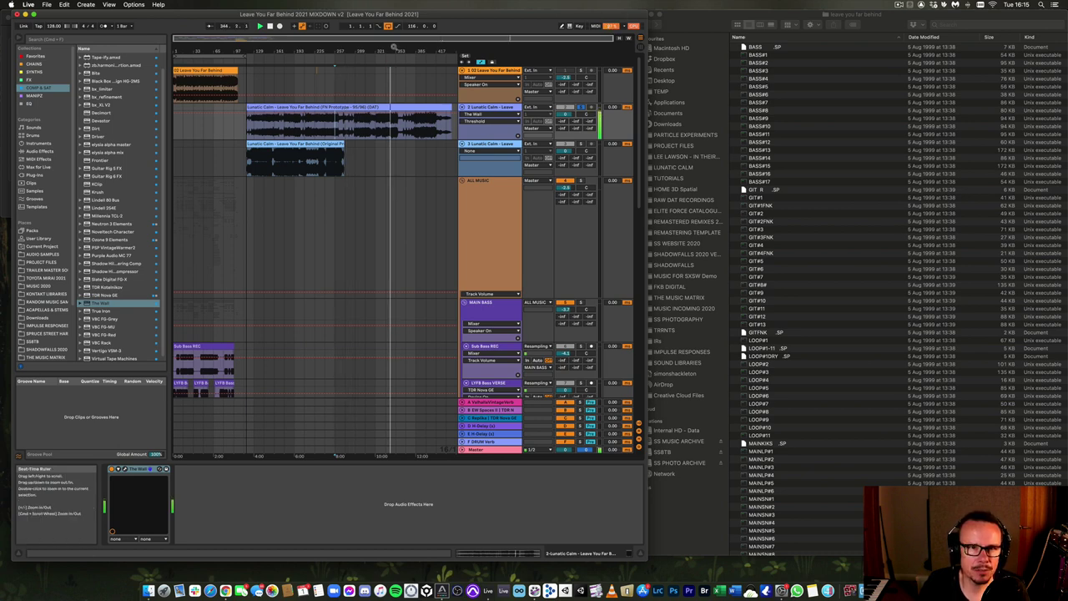
pyautogui.moveTo(394, 47); pyautogui.dragTo(373, 97)
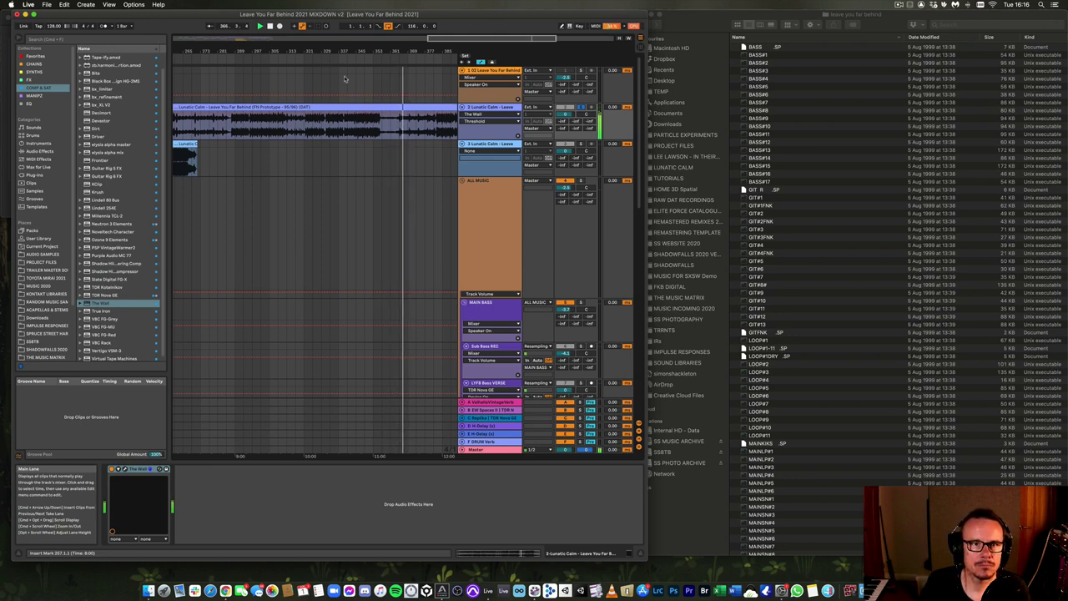
pyautogui.moveTo(344, 52); pyautogui.dragTo(348, 21)
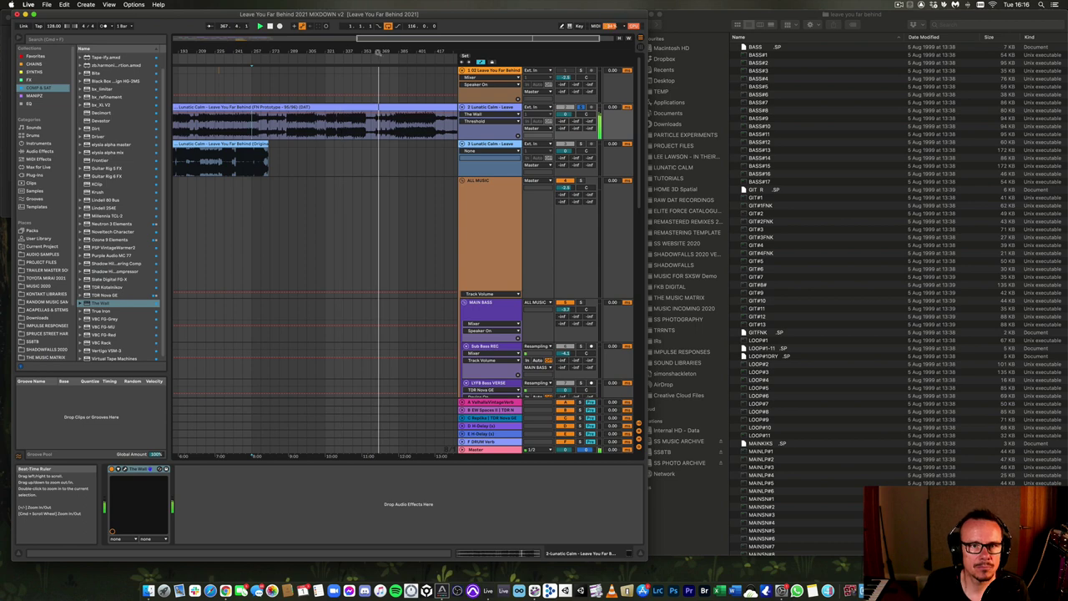
pyautogui.click(410, 70)
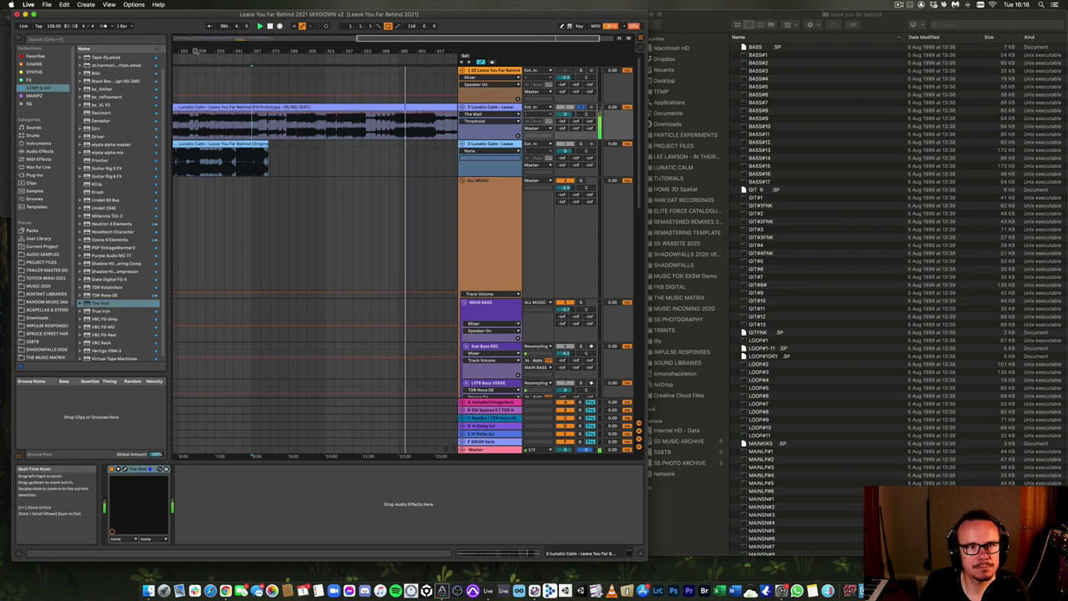
# - Solo the Original Prototype Mix track instead of the FN Prototype and play its clip from near the beginning
pyautogui.moveTo(196, 53); pyautogui.dragTo(276, 38)
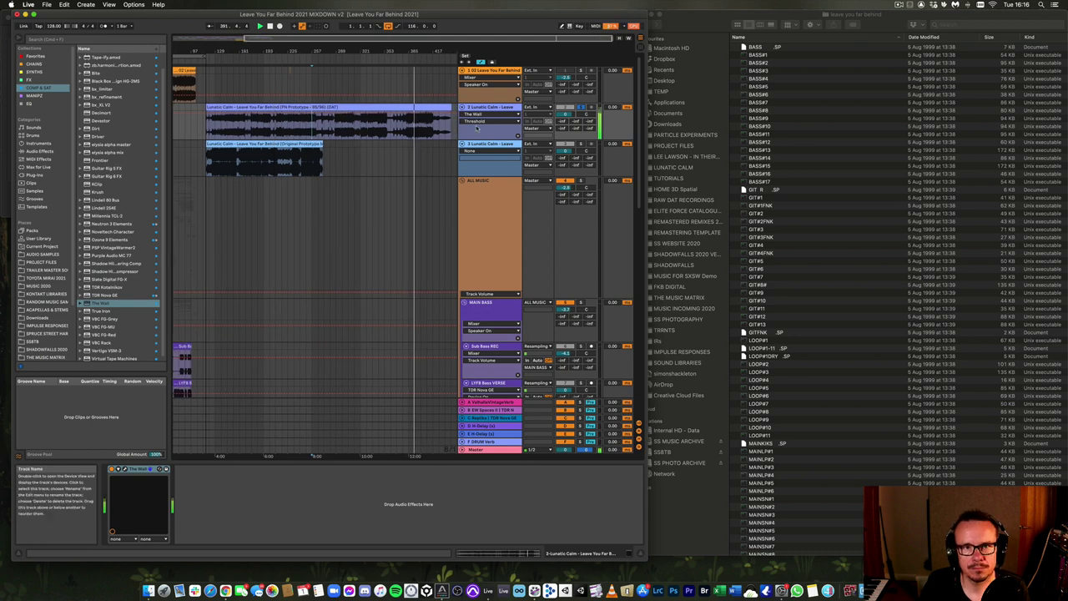
pyautogui.click(483, 111)
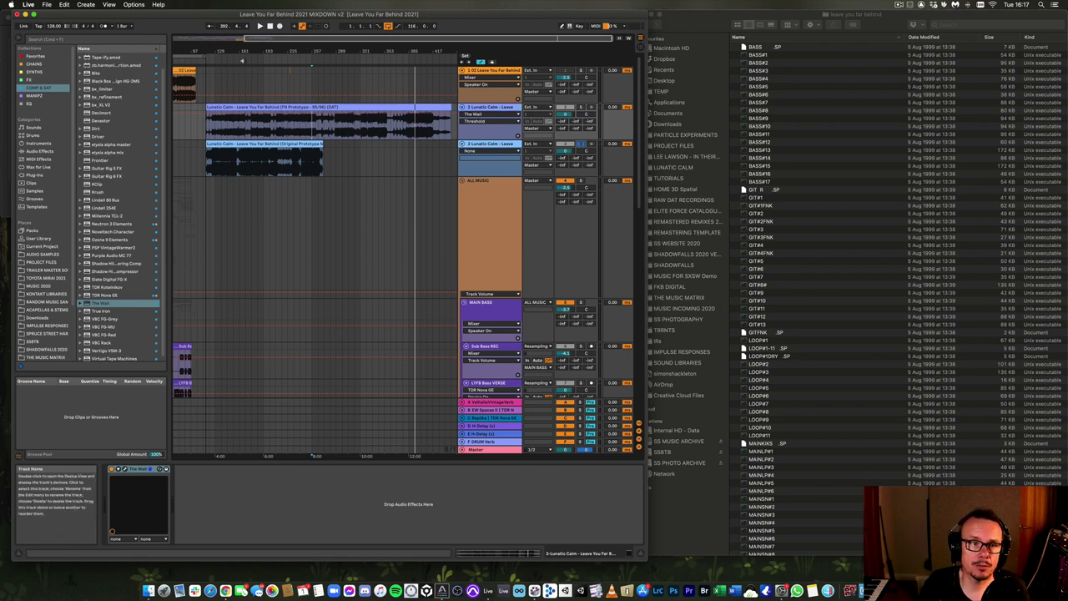
pyautogui.moveTo(209, 52); pyautogui.dragTo(210, 84)
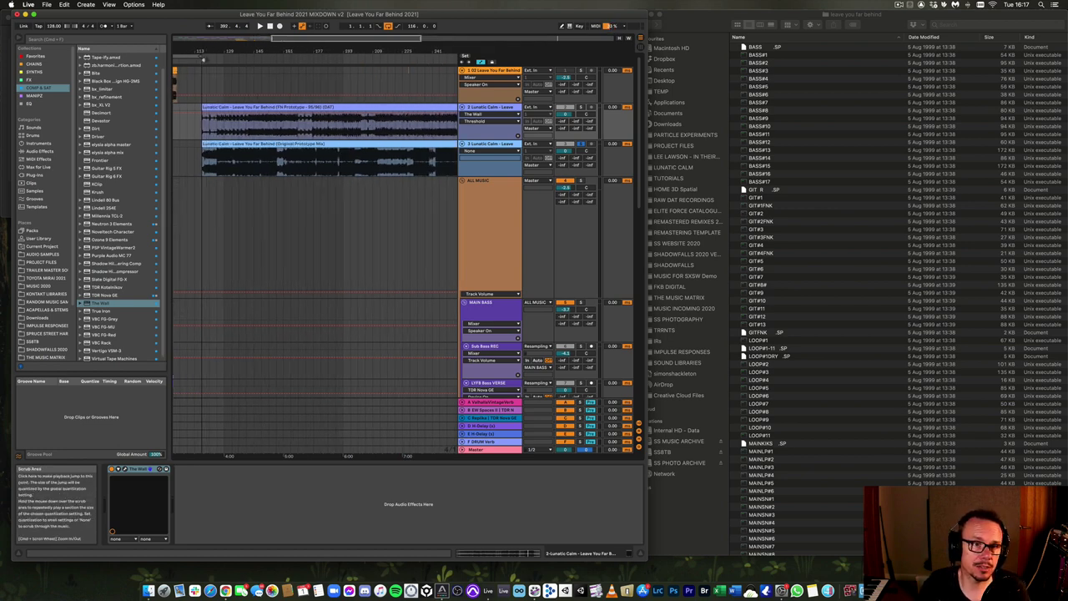
pyautogui.moveTo(206, 50); pyautogui.dragTo(203, 79)
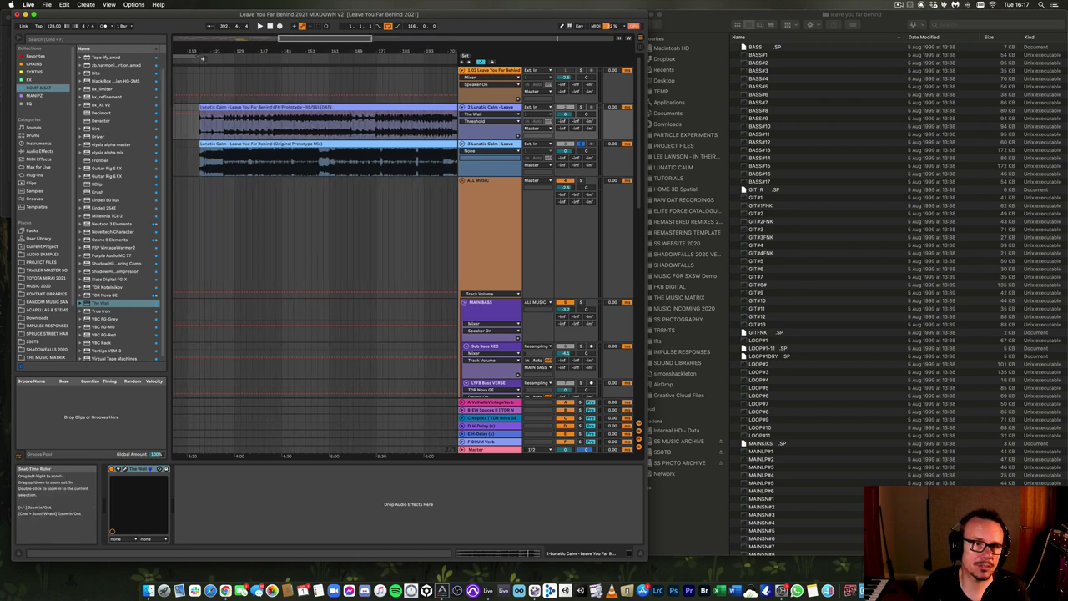
pyautogui.moveTo(206, 52); pyautogui.dragTo(210, 30)
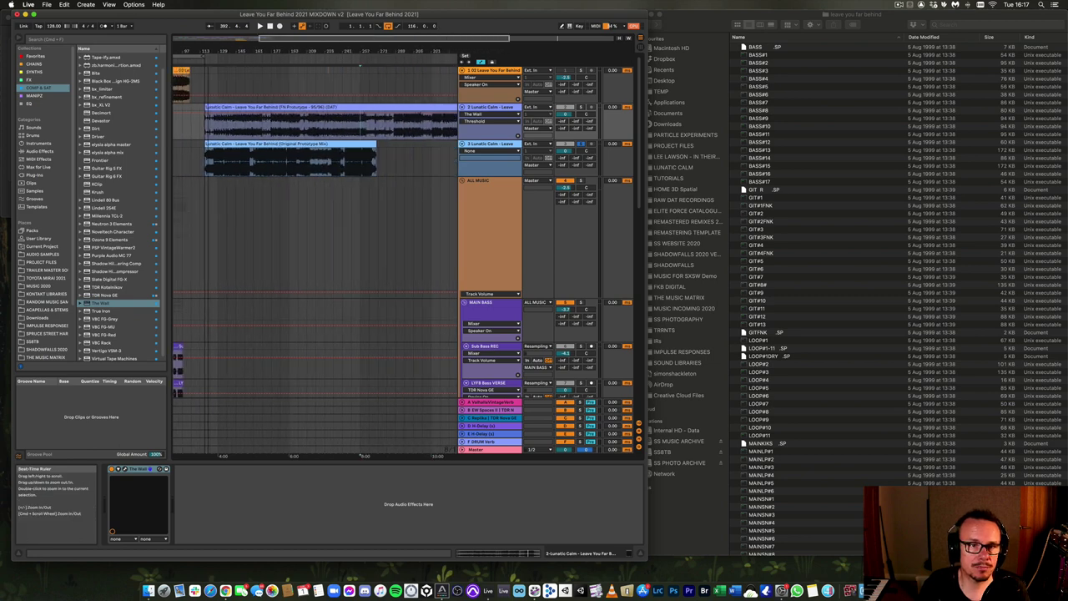
pyautogui.click(282, 143)
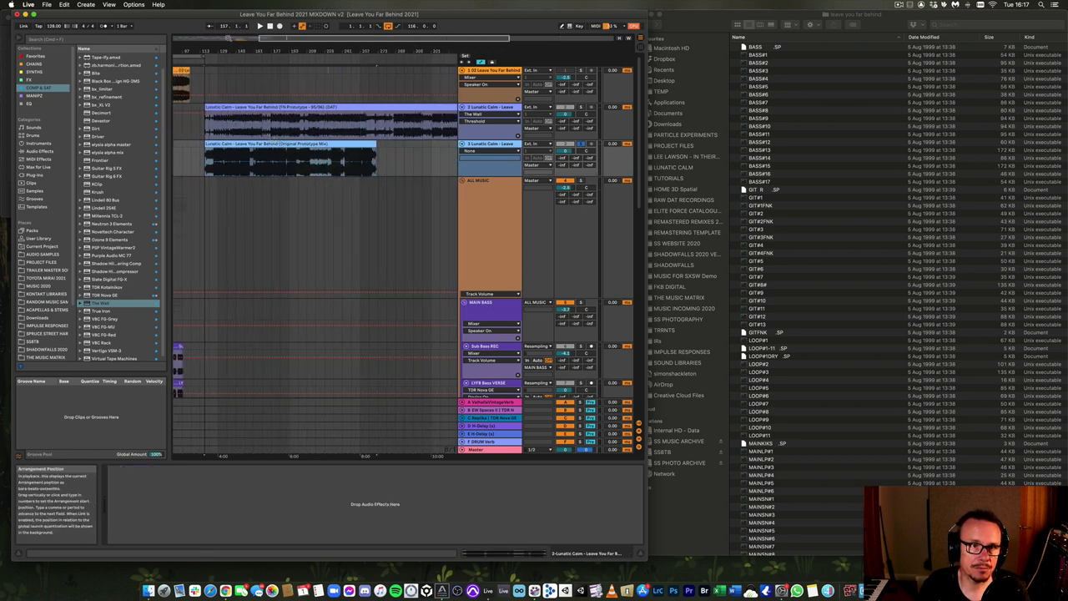
pyautogui.moveTo(262, 51)
pyautogui.mouseDown()
pyautogui.moveTo(328, 47)
pyautogui.moveTo(337, 58)
pyautogui.moveTo(194, 50)
pyautogui.moveTo(258, 53)
pyautogui.mouseUp()
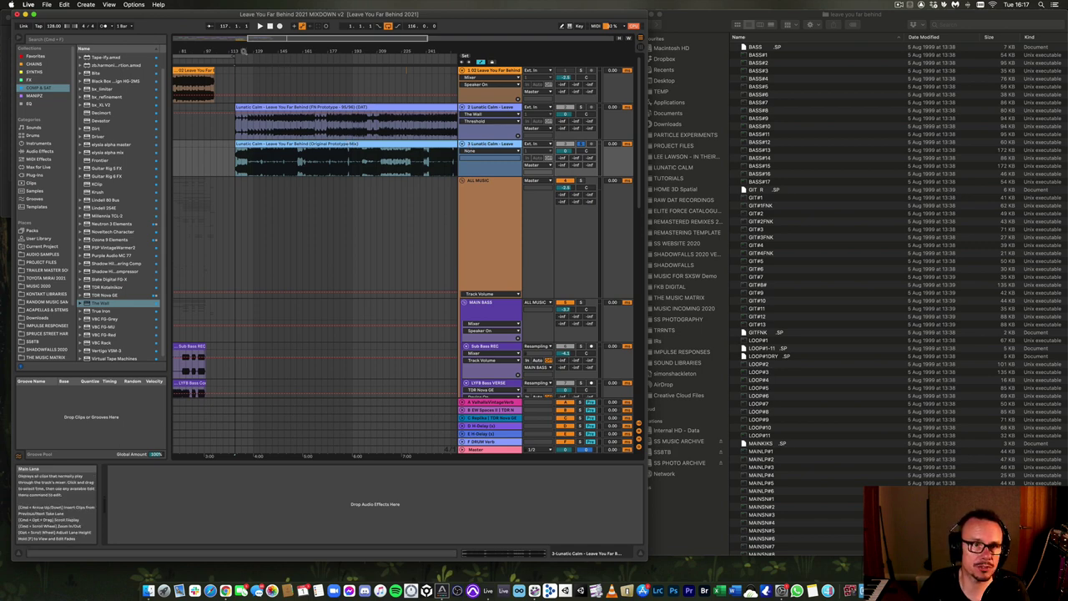
pyautogui.moveTo(242, 46); pyautogui.dragTo(240, 52)
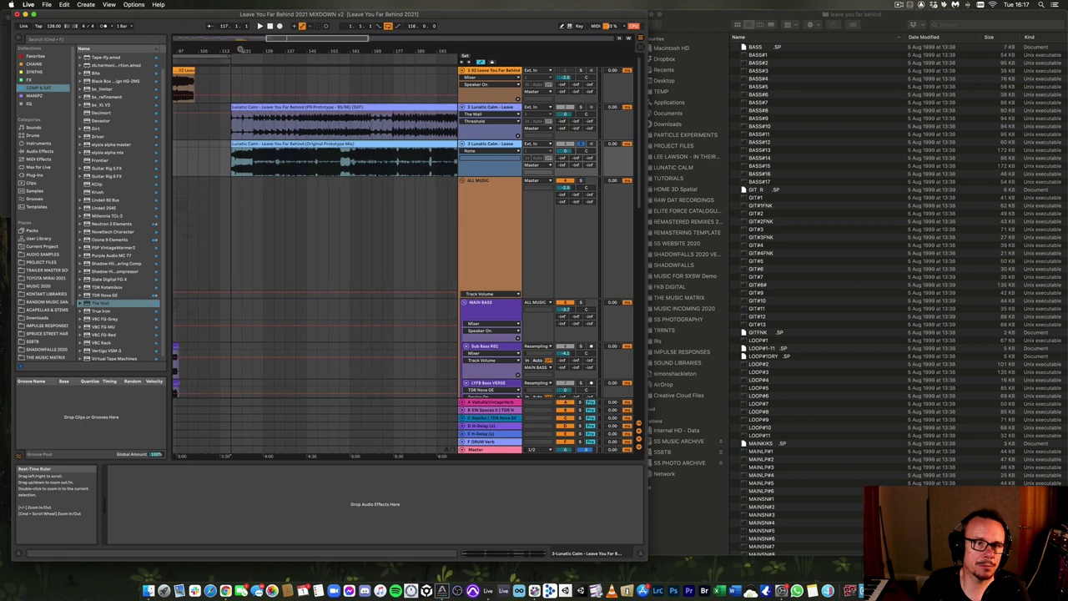
pyautogui.click(241, 57)
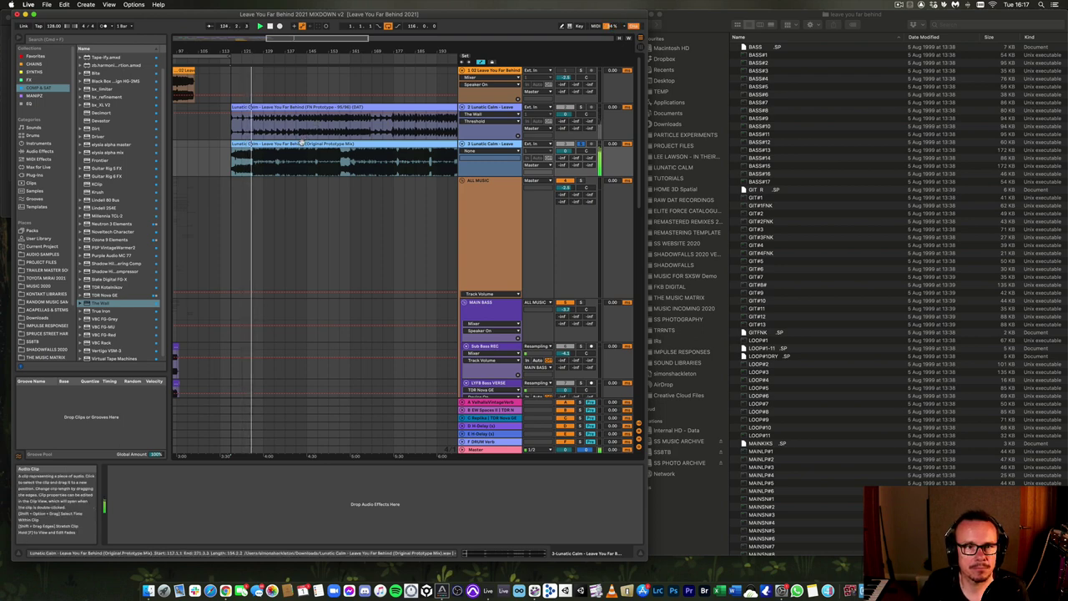
# - Open the Original Prototype Mix clip's details and listen to a later section of the clip
pyautogui.doubleClick(280, 144)
pyautogui.moveTo(277, 52)
pyautogui.mouseDown()
pyautogui.moveTo(276, 30)
pyautogui.moveTo(300, 58)
pyautogui.moveTo(285, 51)
pyautogui.mouseUp()
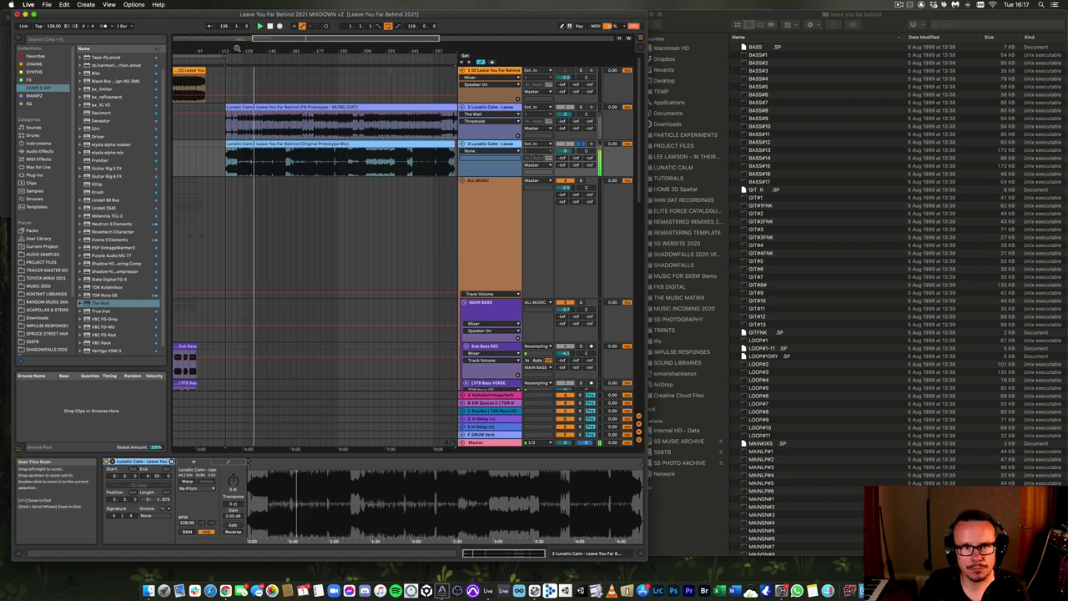
pyautogui.click(284, 59)
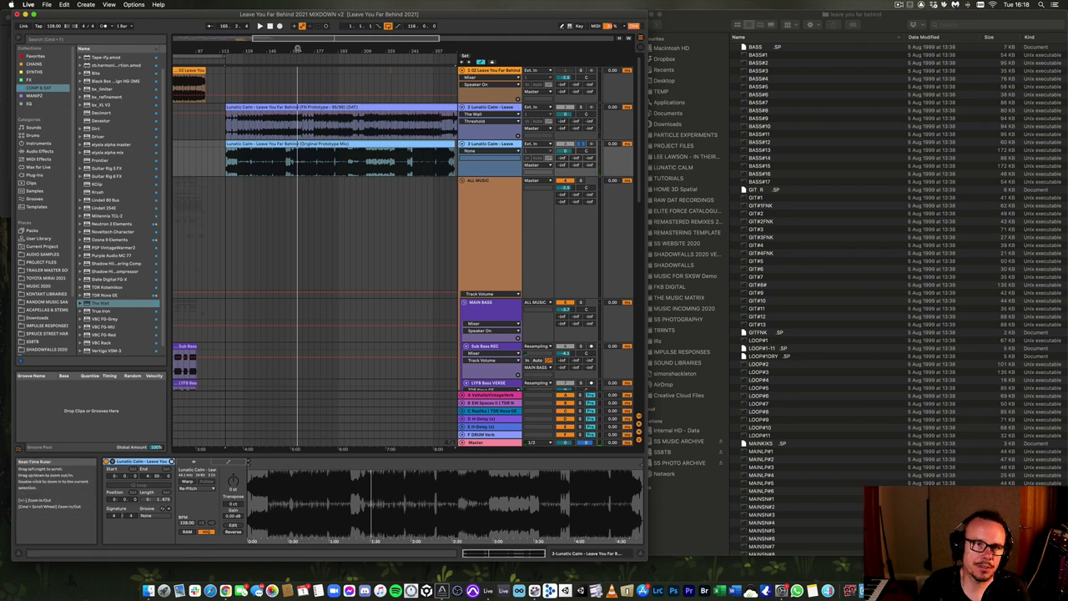
# - Unfold the VOX FX group in the vocals section of the 2021 arrangement
pyautogui.moveTo(178, 47); pyautogui.dragTo(337, 55)
pyautogui.moveTo(320, 48); pyautogui.dragTo(419, 47)
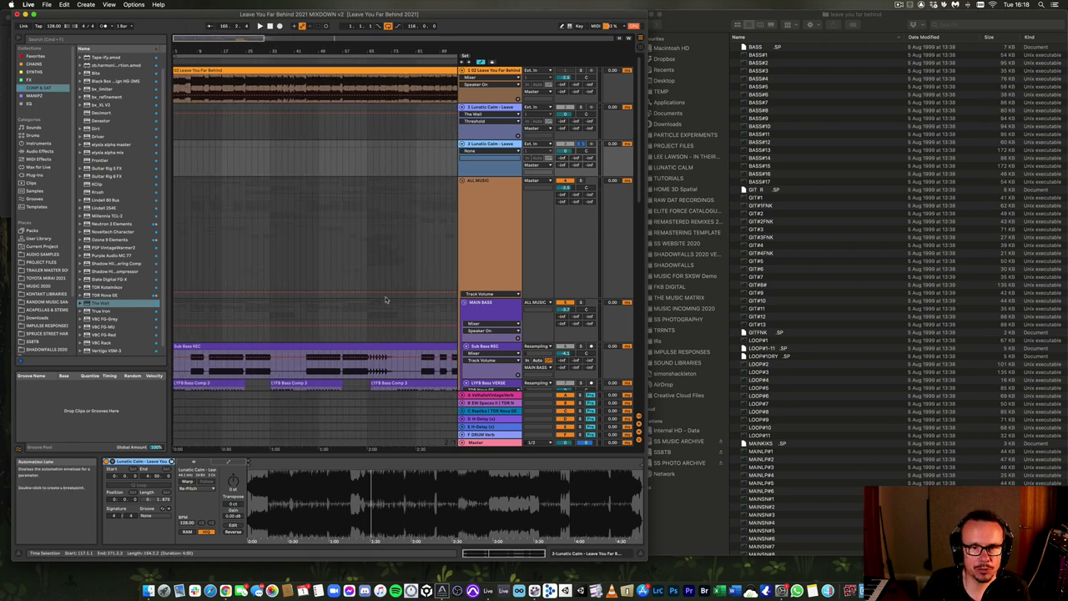
pyautogui.scroll(-8, 388, 300)
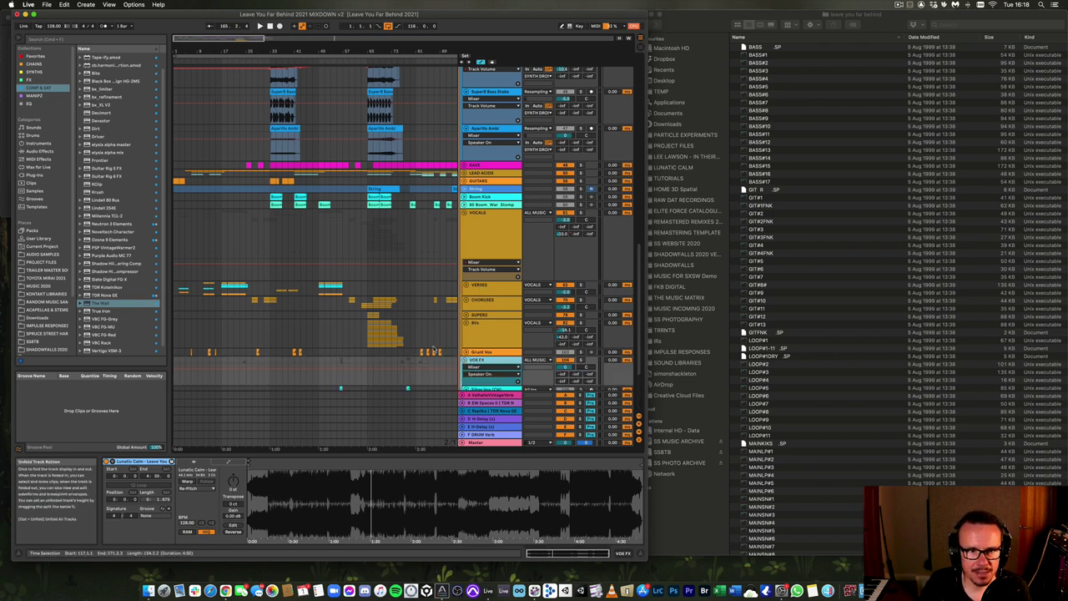
pyautogui.click(464, 360)
pyautogui.scroll(-3, 428, 349)
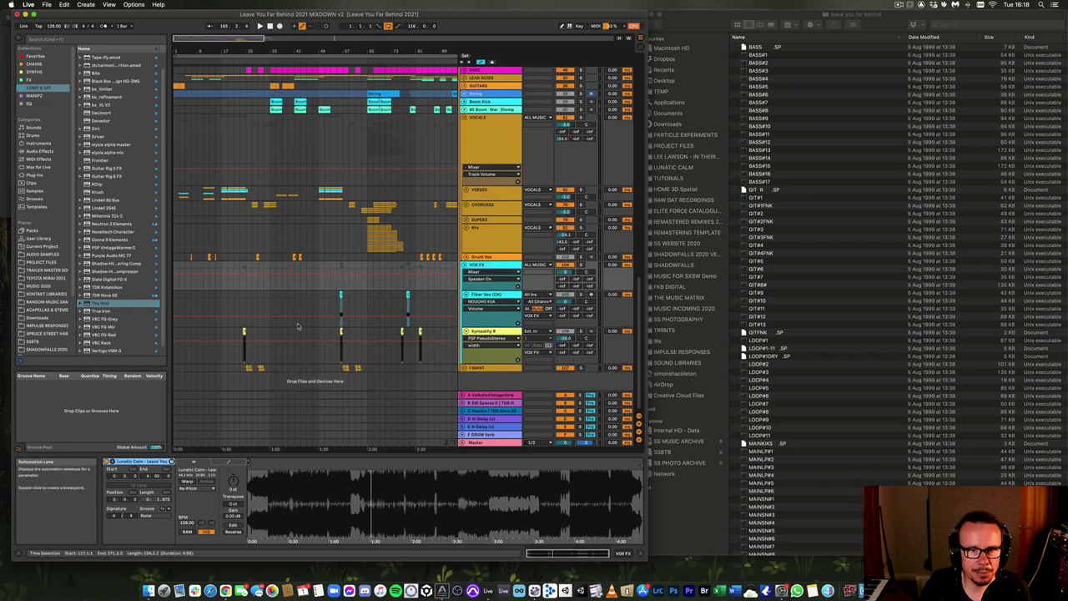
# - Inspect the Filter Vox (CH) and Sympathy R clips near bar 56, and audition the Sympathy R clip in solo
pyautogui.click(342, 316)
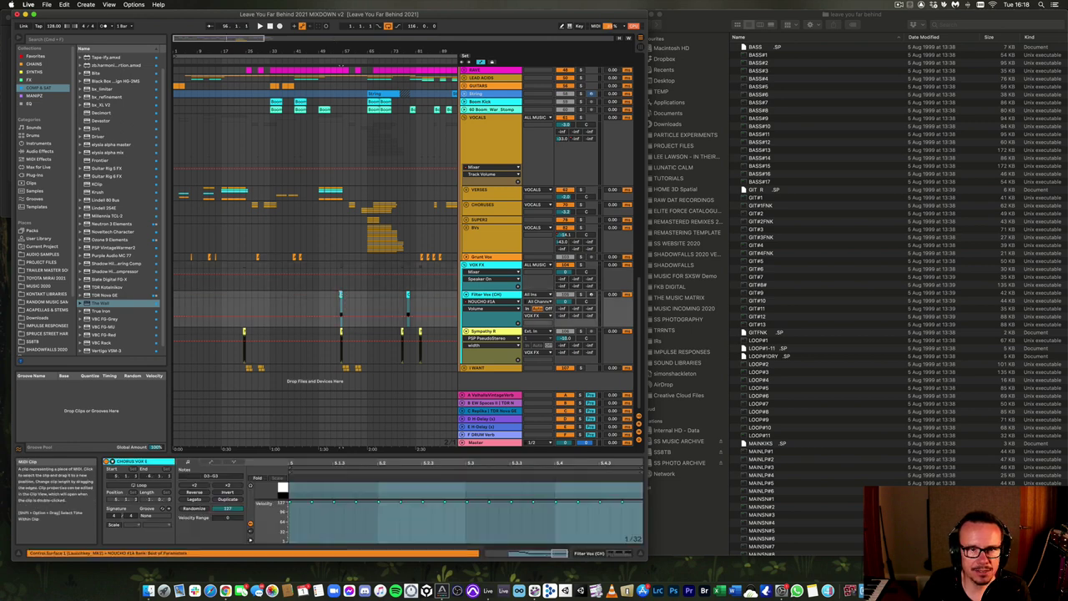
pyautogui.click(345, 338)
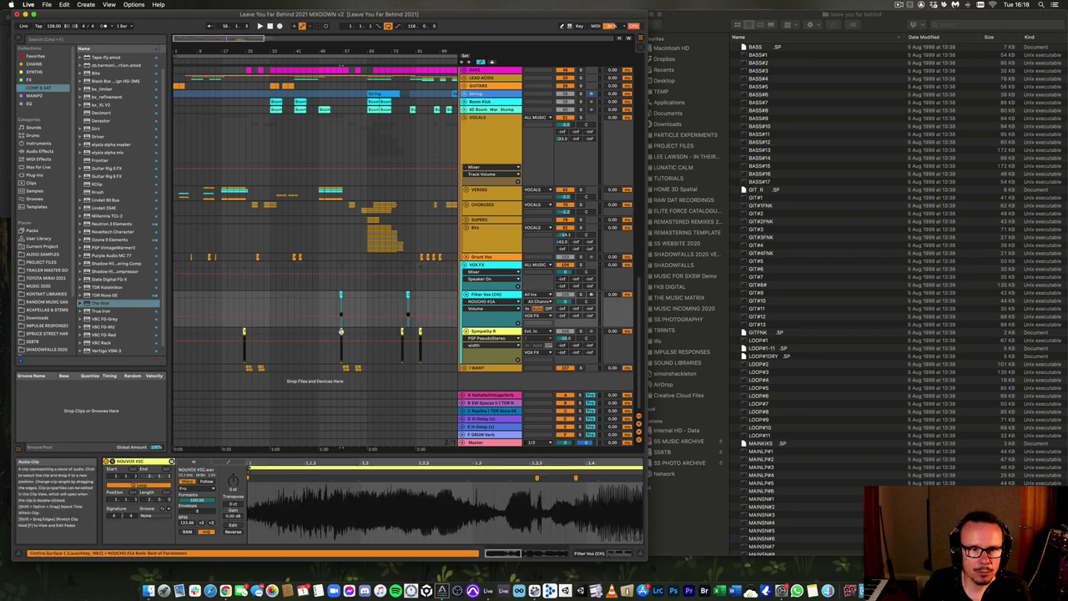
pyautogui.press('space')
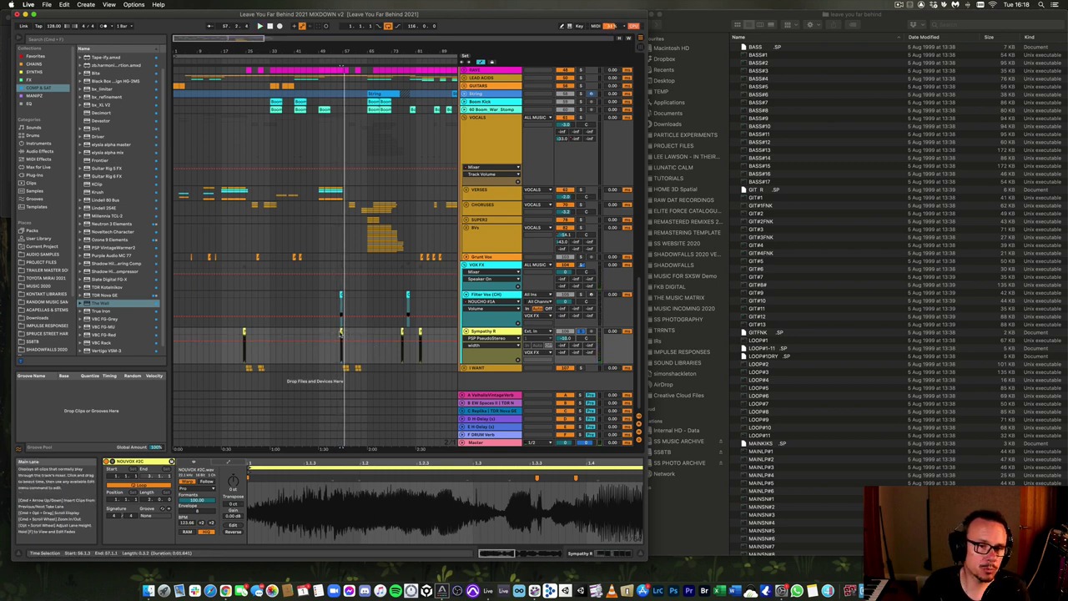
pyautogui.scroll(10, 371, 220)
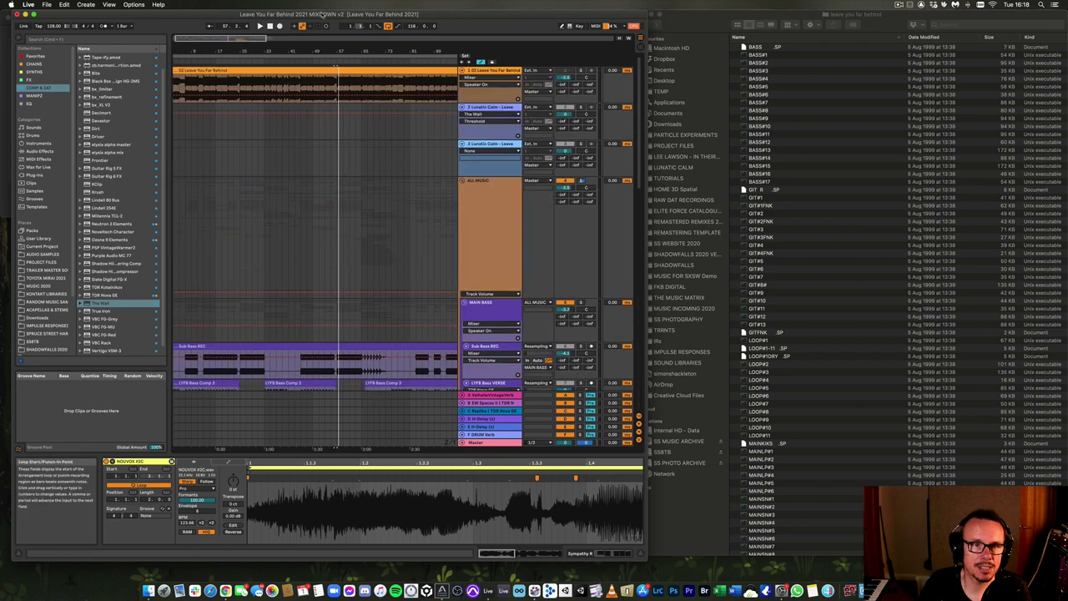
pyautogui.moveTo(288, 50); pyautogui.dragTo(289, 20)
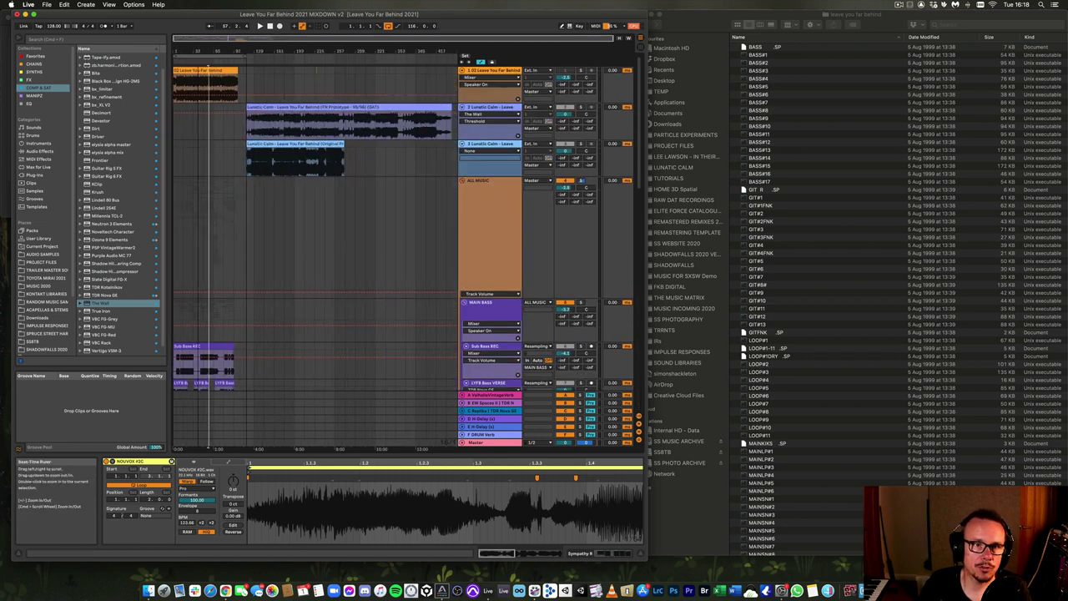
# - Solo the Original Prototype Mix track and listen to its clip from around bar 207 to about bar 244
pyautogui.click(318, 131)
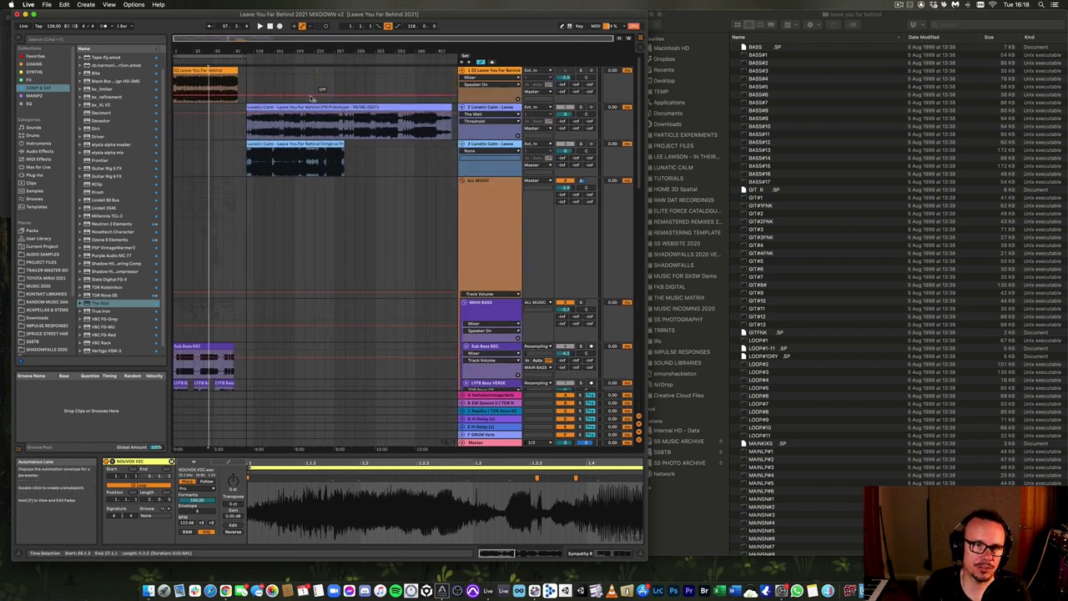
pyautogui.click(313, 144)
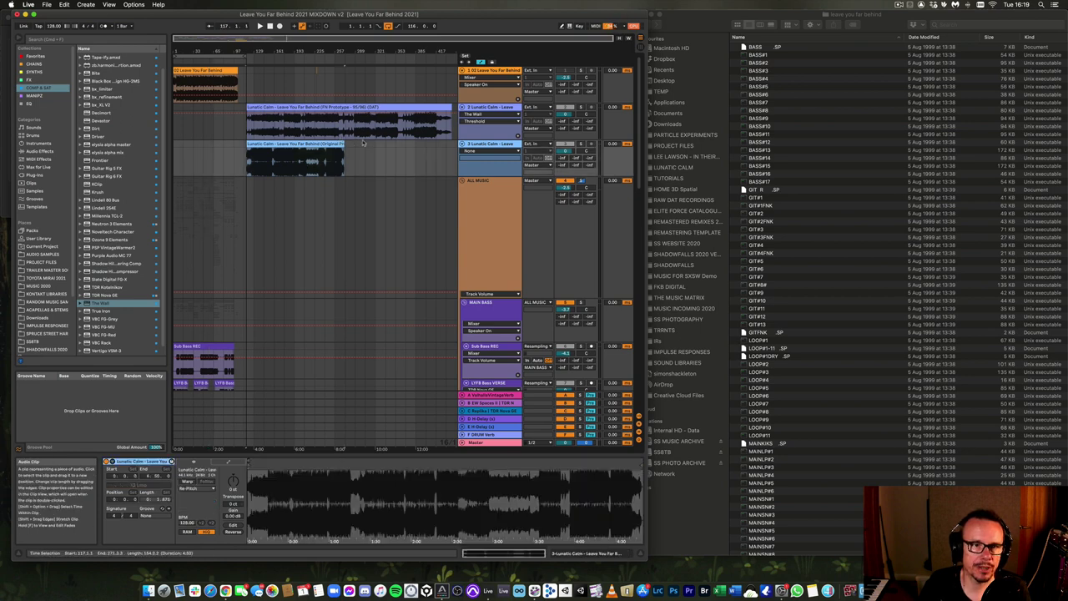
pyautogui.moveTo(269, 49); pyautogui.dragTo(268, 54)
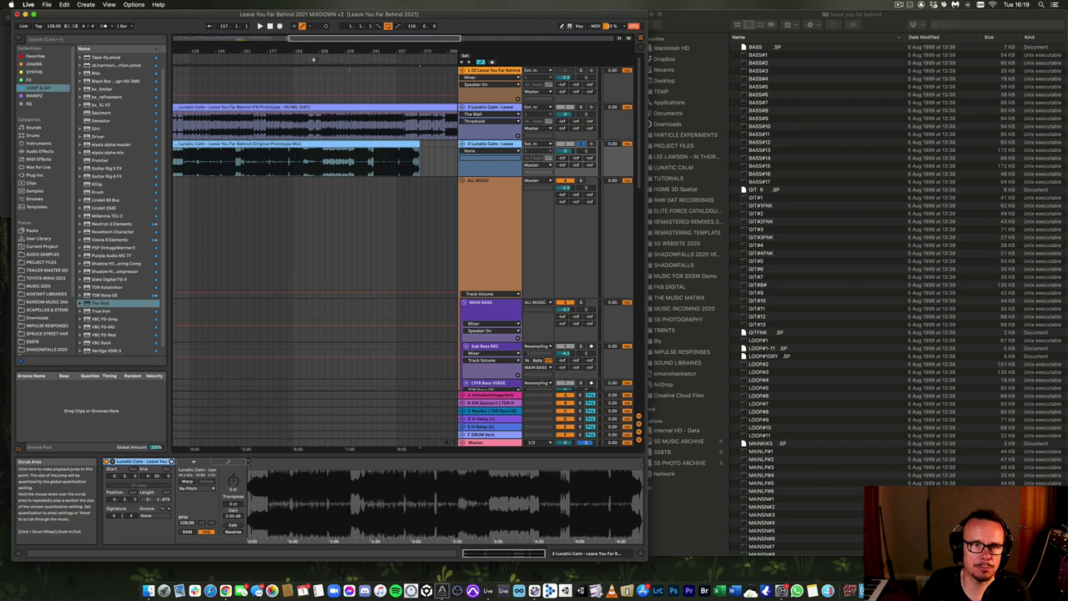
pyautogui.click(314, 59)
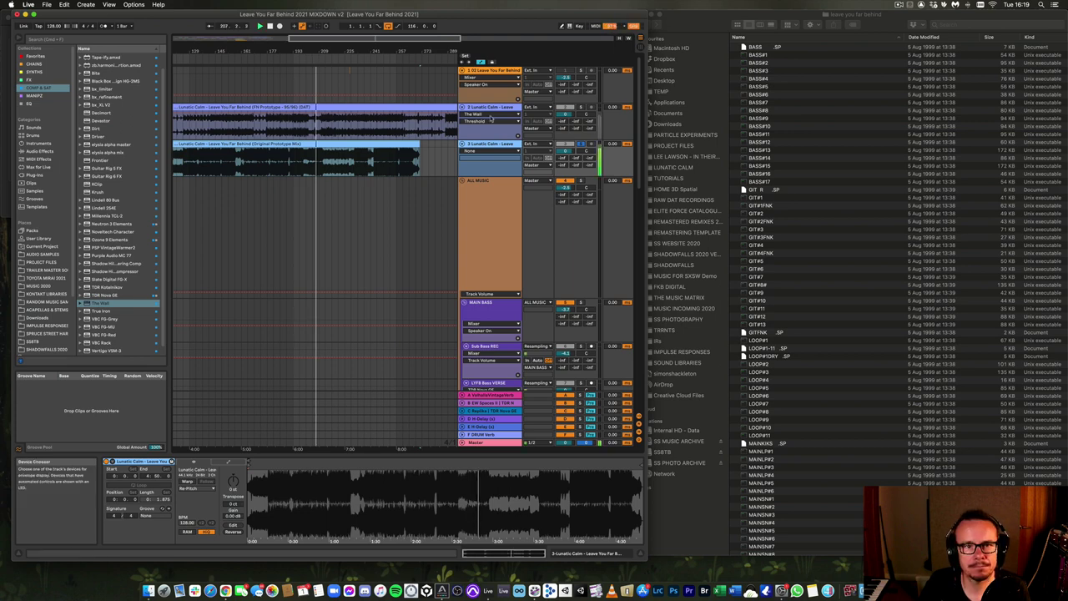
pyautogui.moveTo(265, 48)
pyautogui.mouseDown()
pyautogui.moveTo(400, 47)
pyautogui.moveTo(278, 48)
pyautogui.mouseUp()
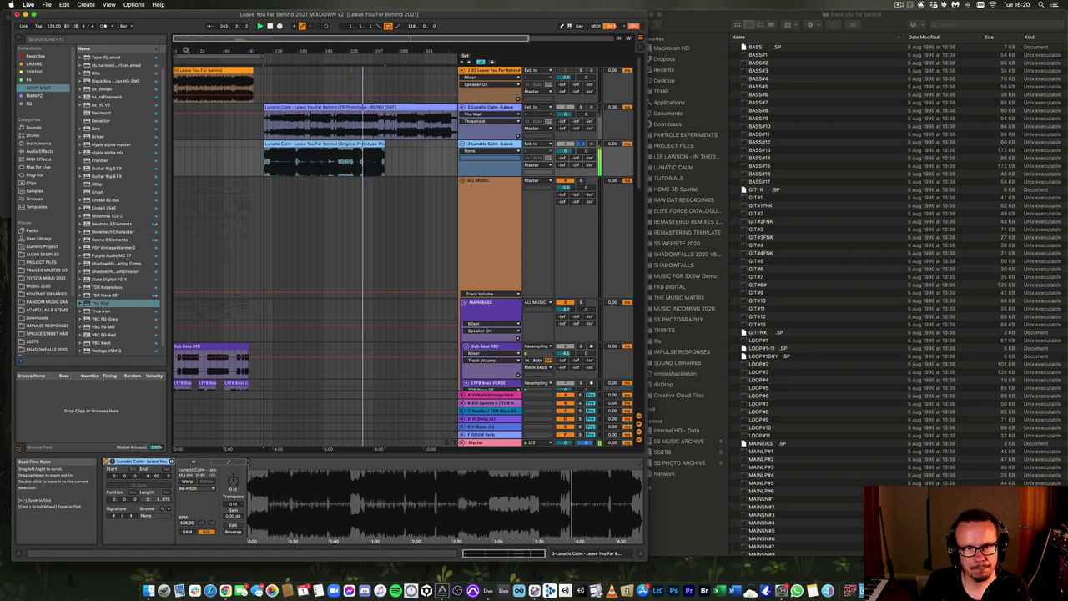
pyautogui.press('space')
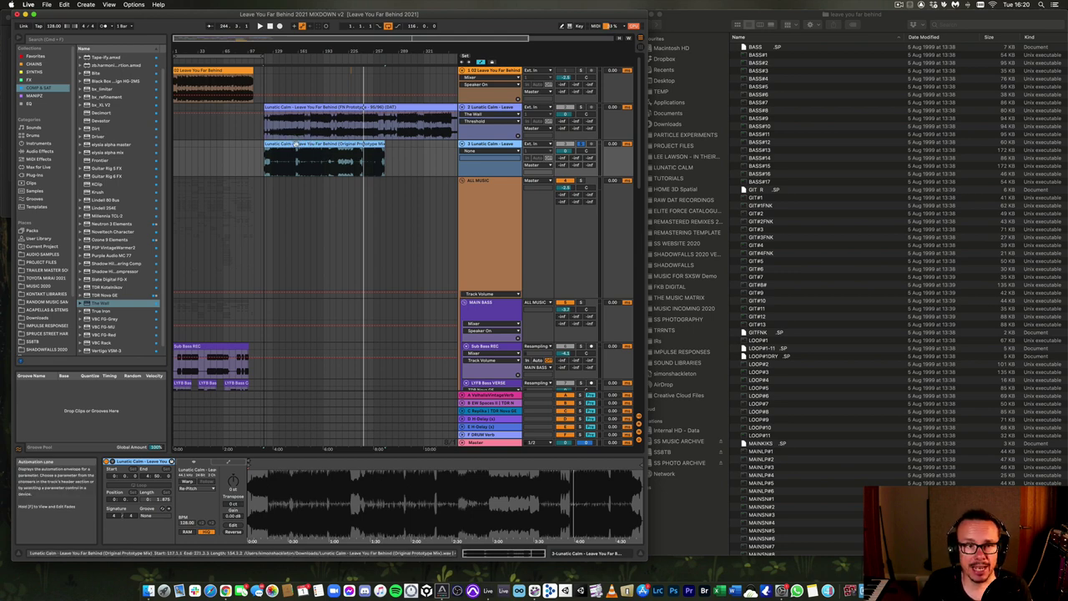
# - Show the details of the 02 Leave You Far Behind clip and solo its track instead of the Original Prototype Mix
pyautogui.click(177, 66)
pyautogui.moveTo(174, 49); pyautogui.dragTo(174, 87)
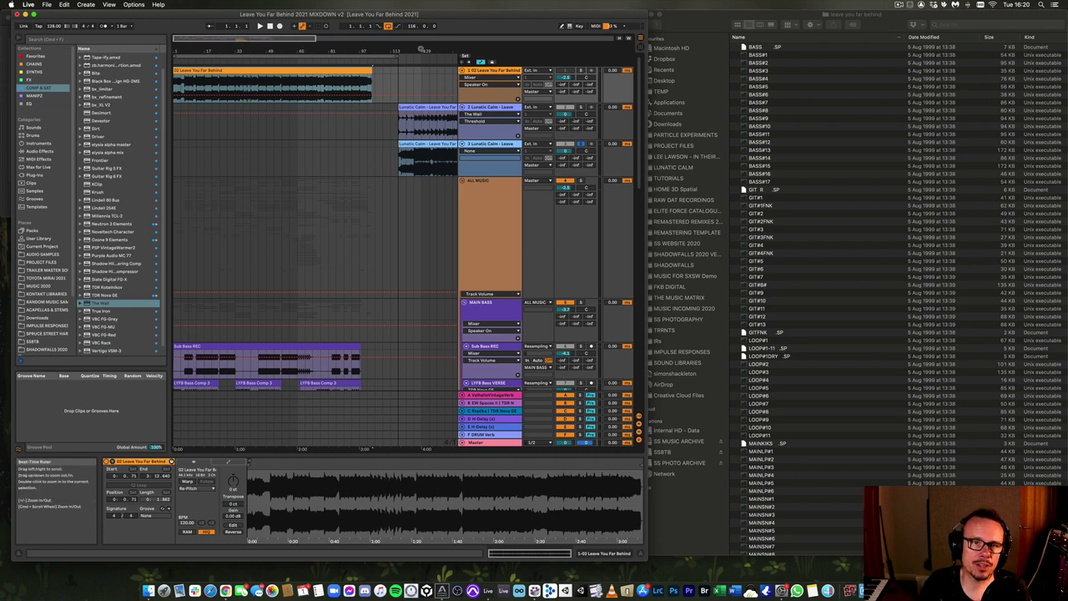
pyautogui.moveTo(423, 50); pyautogui.dragTo(423, 15)
pyautogui.moveTo(341, 17); pyautogui.dragTo(341, 76)
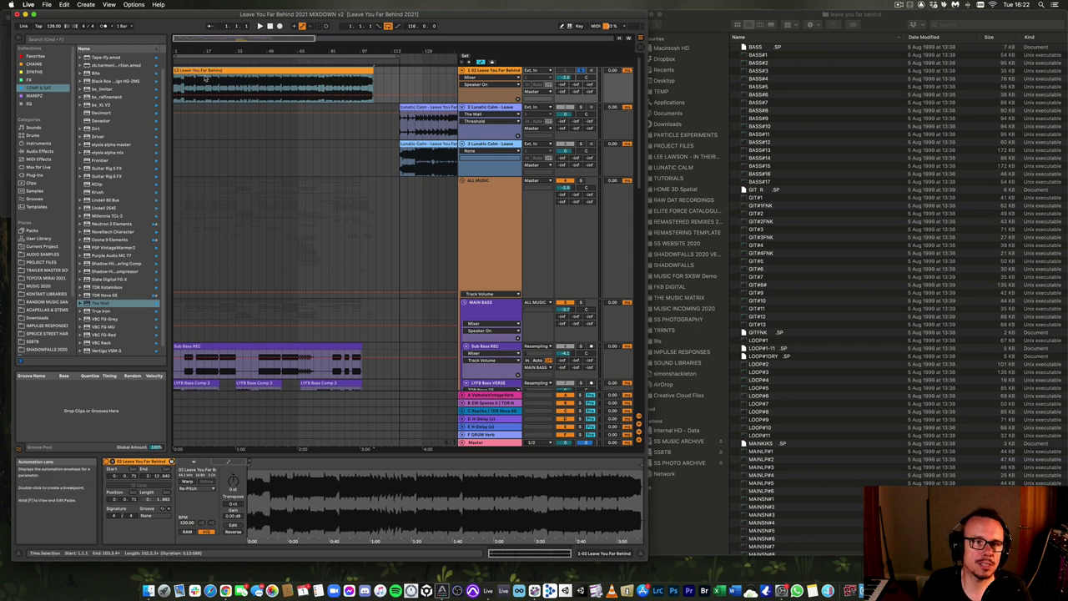
# - Play the 02 Leave You Far Behind clip from bar 1 and stop around bar 14
pyautogui.click(175, 86)
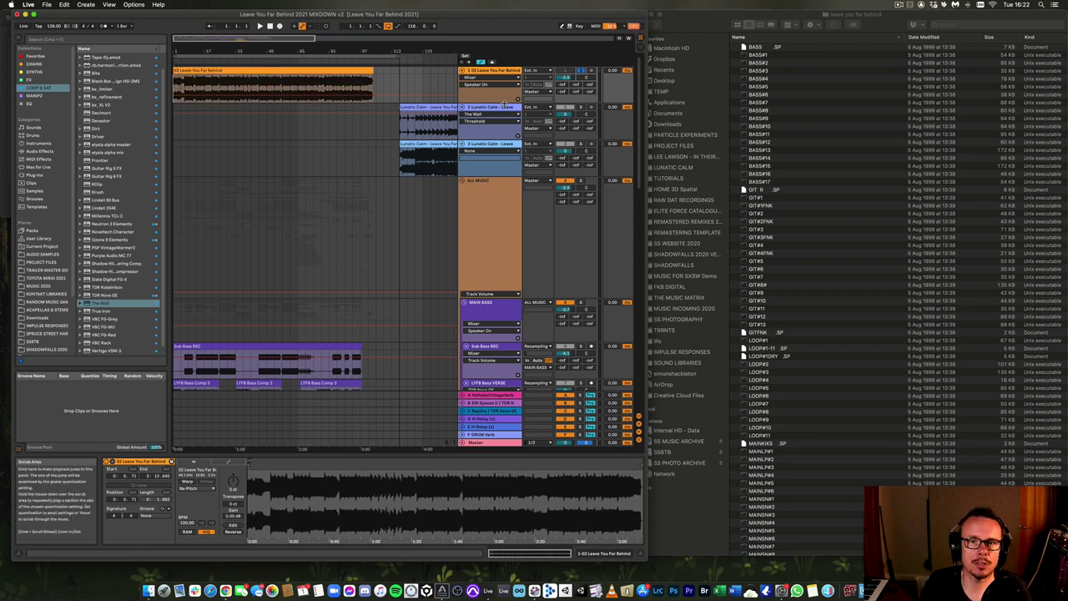
pyautogui.press('space')
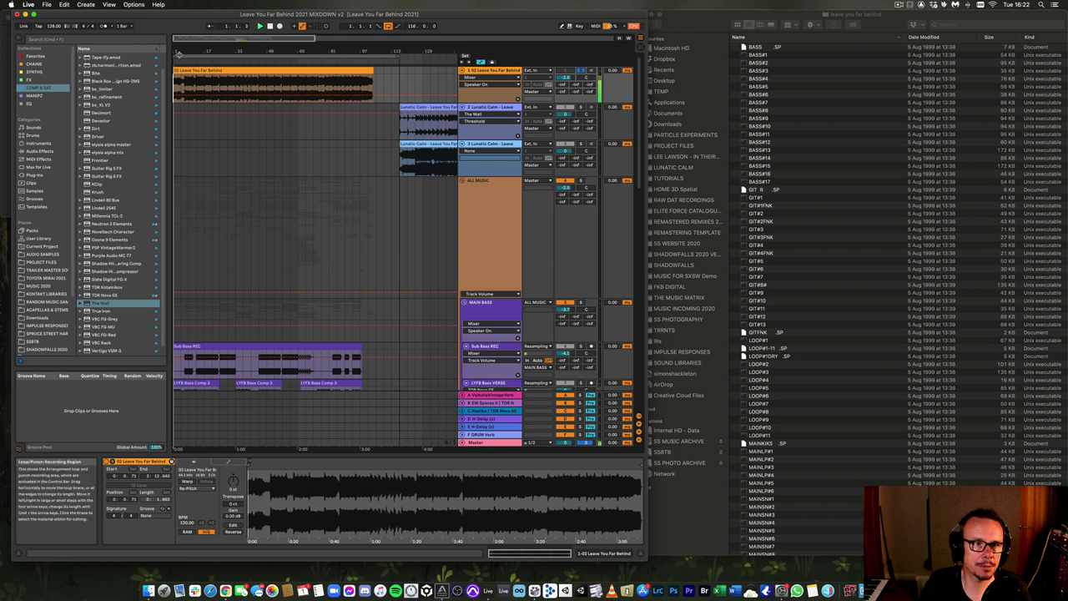
pyautogui.moveTo(176, 50); pyautogui.dragTo(176, 70)
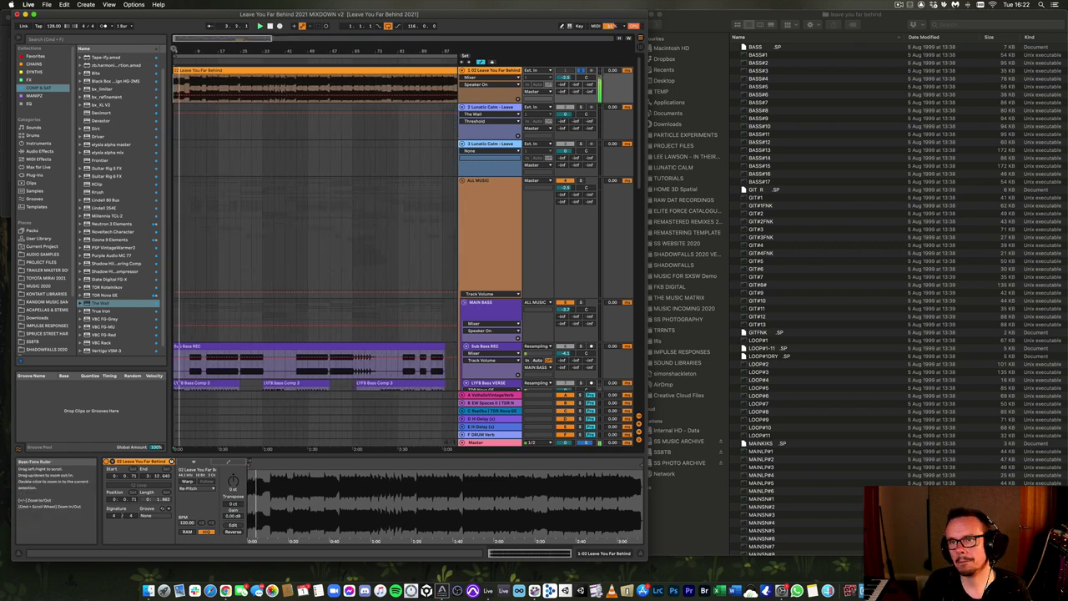
pyautogui.moveTo(174, 49); pyautogui.dragTo(174, 39)
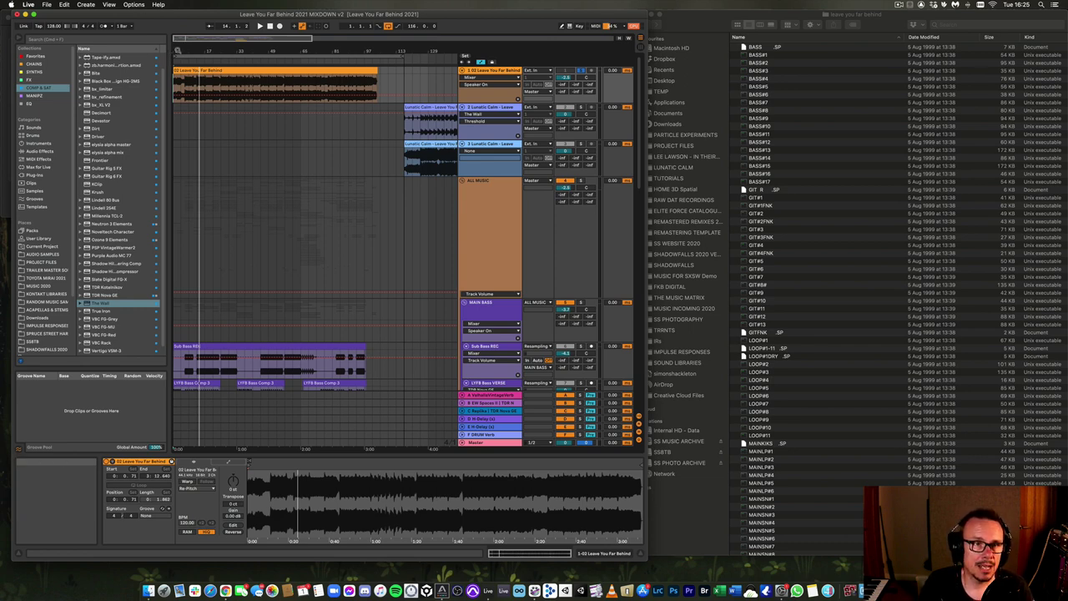
# - Focus on the first 15 bars of the 02 Leave You Far Behind clip and place the insert marker at 5.1.1
pyautogui.moveTo(194, 51); pyautogui.dragTo(200, 63)
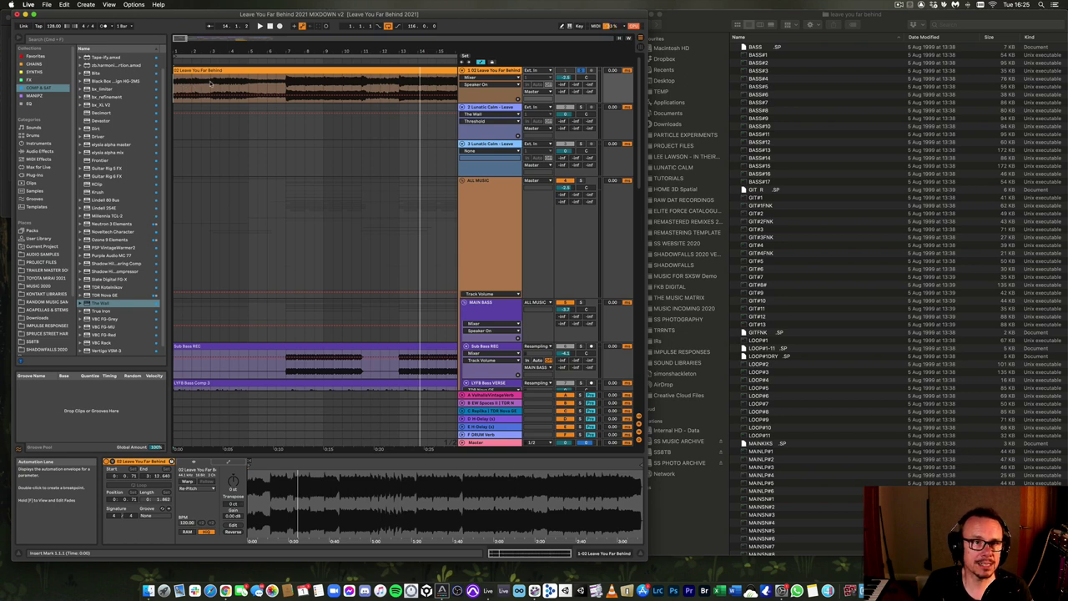
pyautogui.click(211, 84)
pyautogui.click(250, 82)
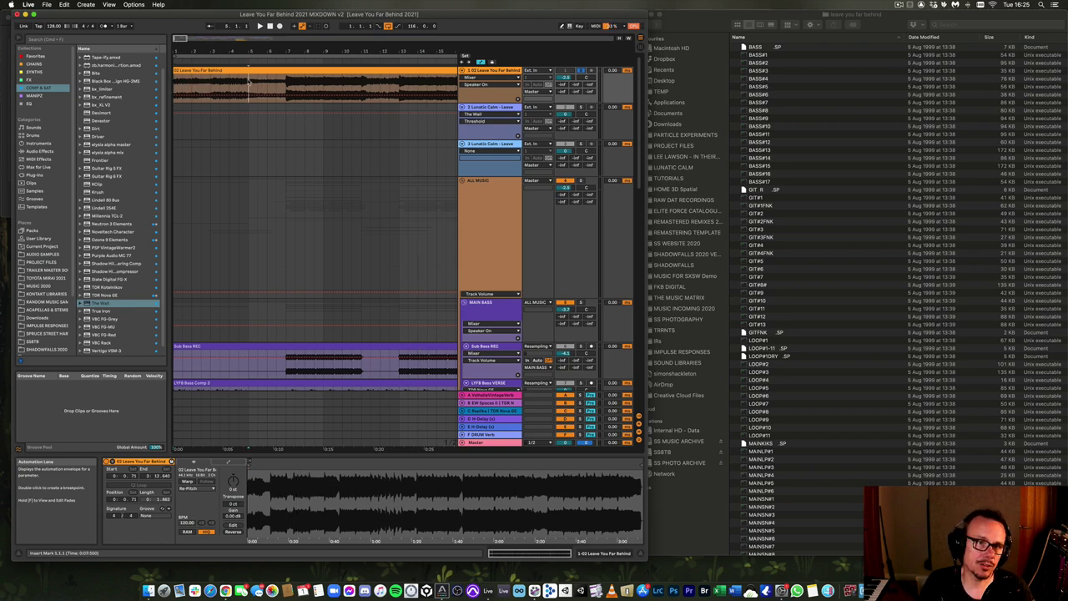
# - Audition the intro of the 02 Leave You Far Behind clip repeatedly from its start, finishing with the insert marker at bar 5
pyautogui.click(174, 78)
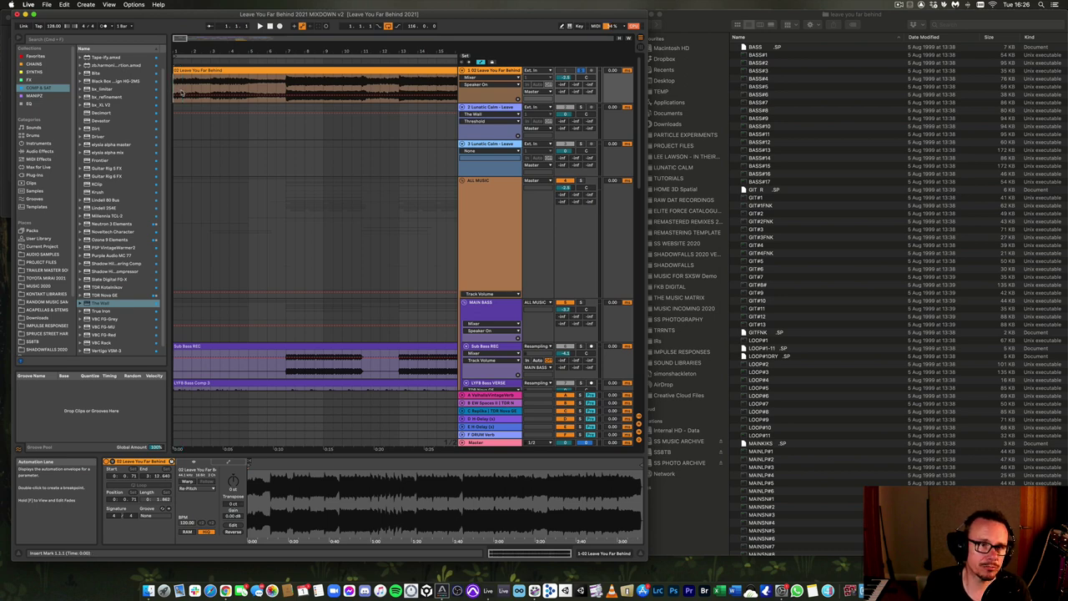
pyautogui.press('space')
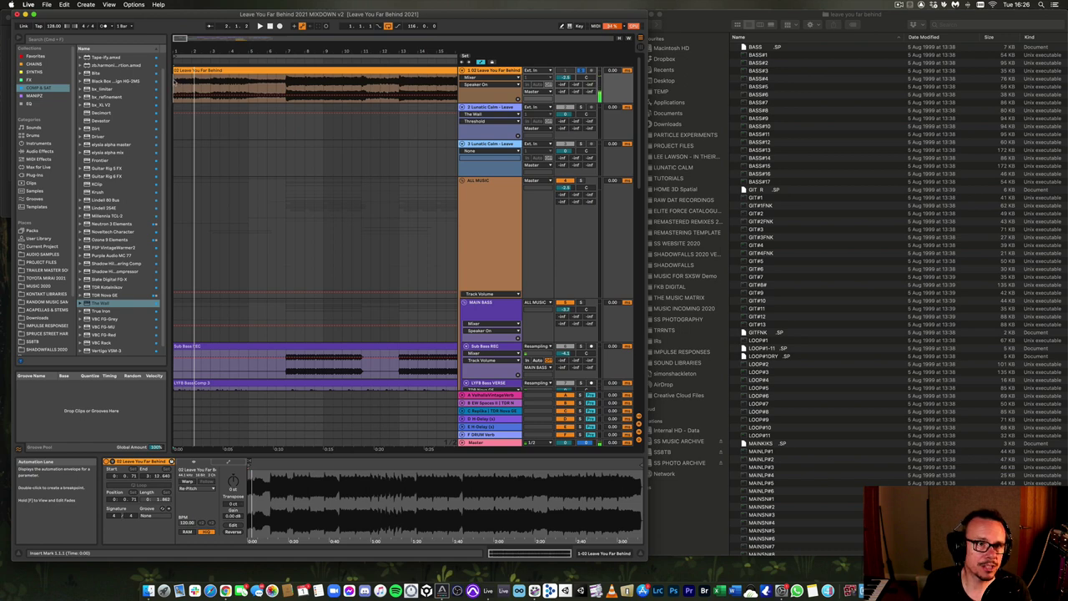
pyautogui.press('space')
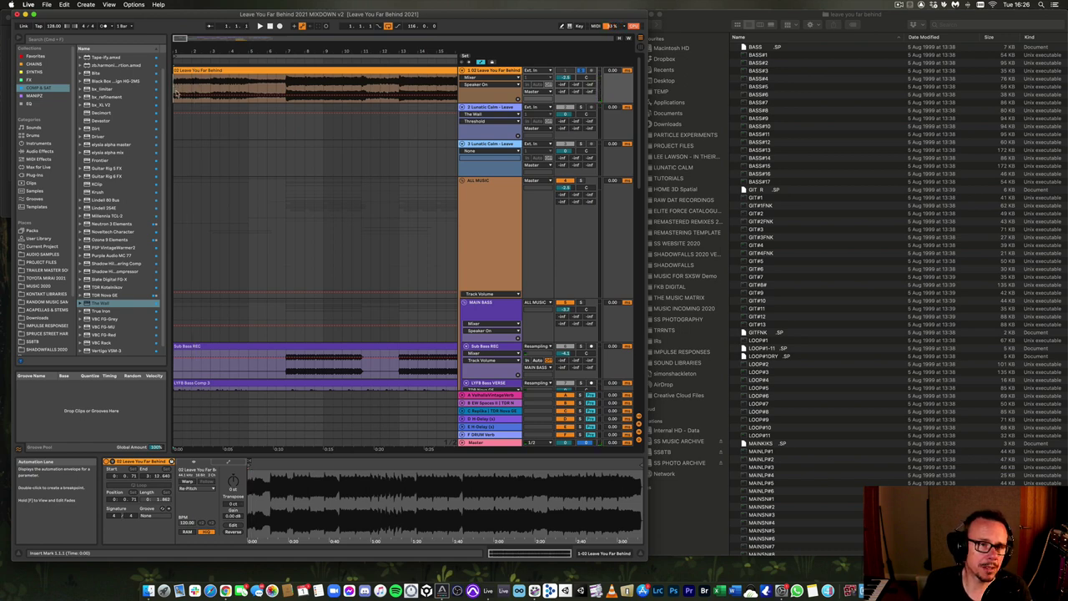
pyautogui.press('space')
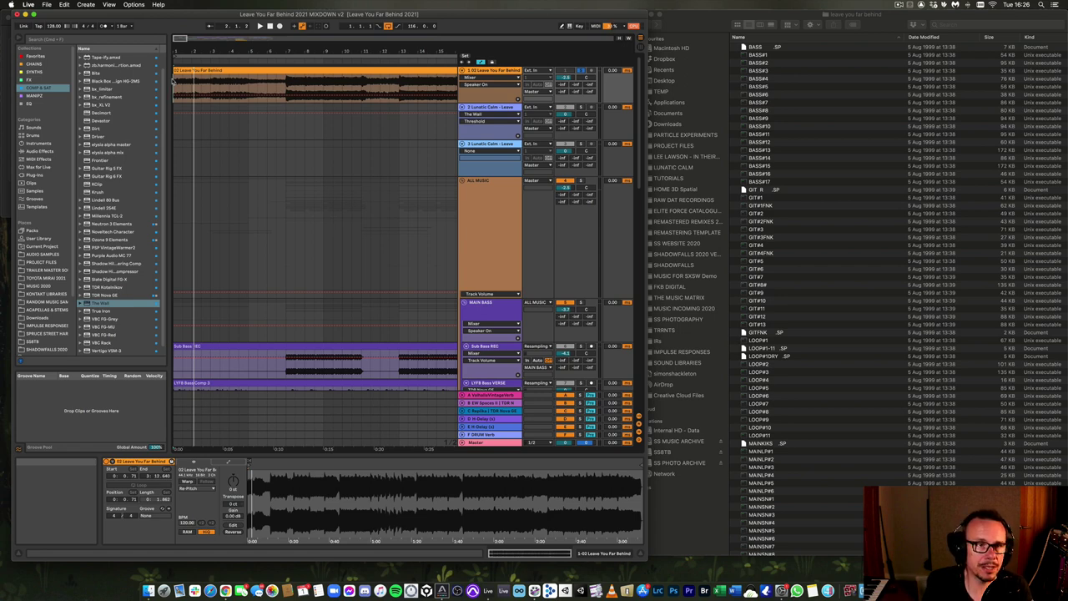
pyautogui.click(174, 82)
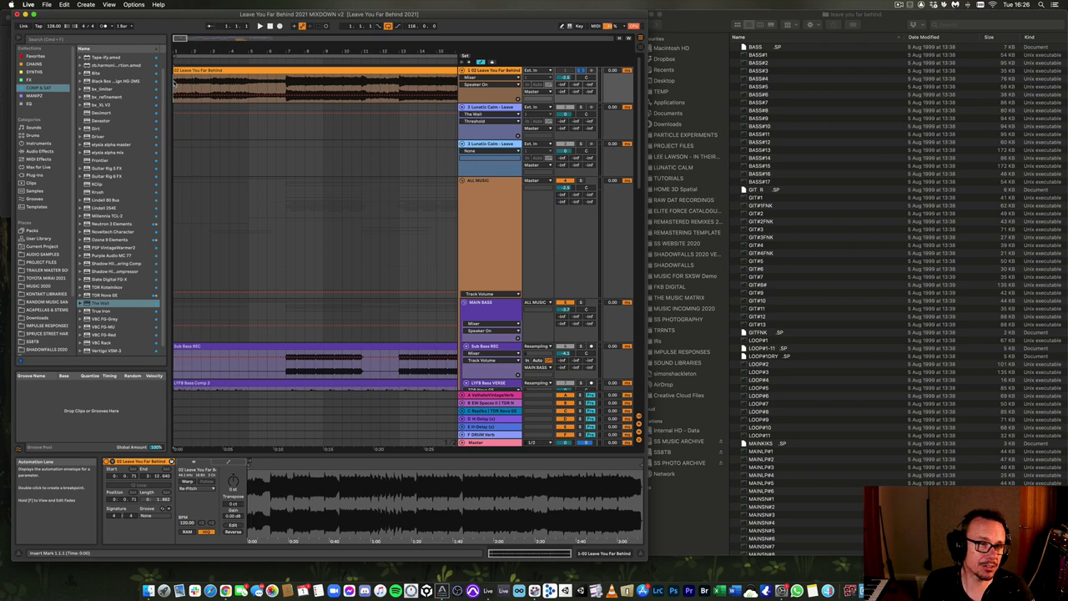
pyautogui.press('space')
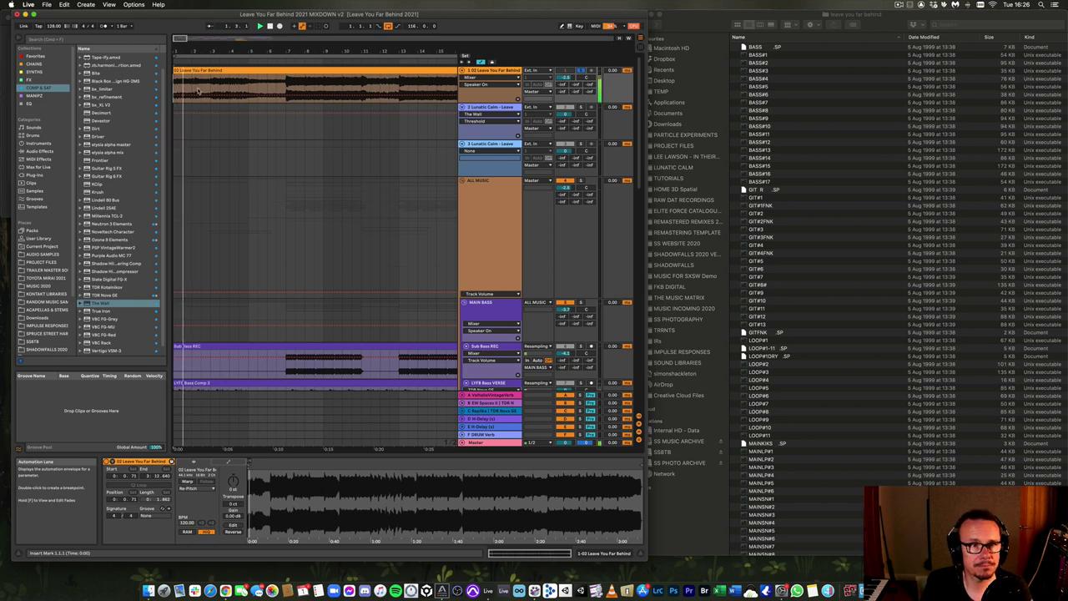
pyautogui.click(248, 86)
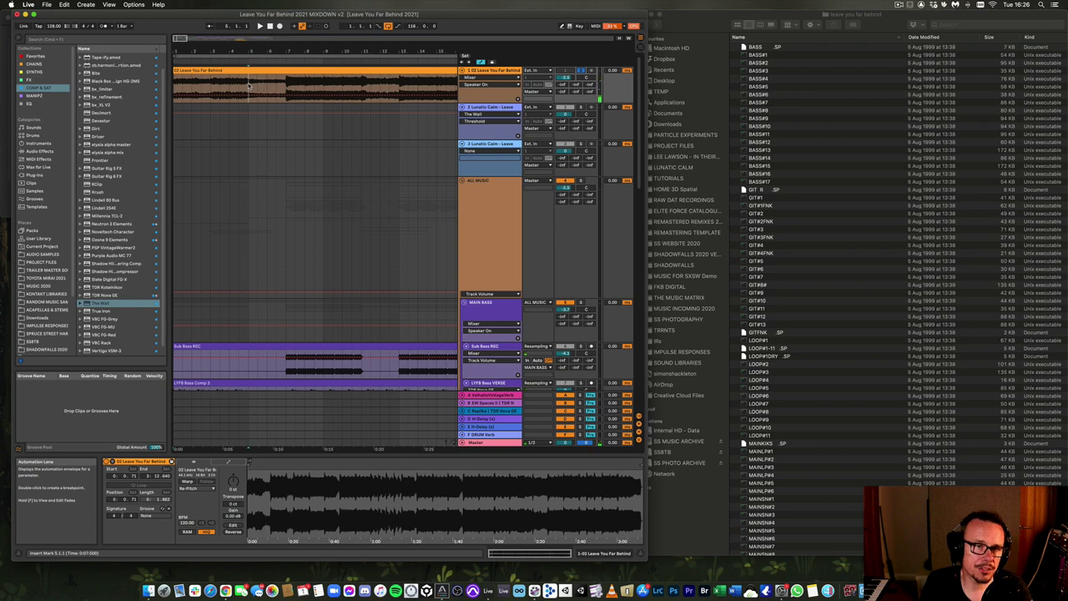
# - Add the TDR Nova GE equalizer to the 02 Leave You Far Behind track, set its analyzer to IN, and place its window beside the arrangement
pyautogui.click(507, 73)
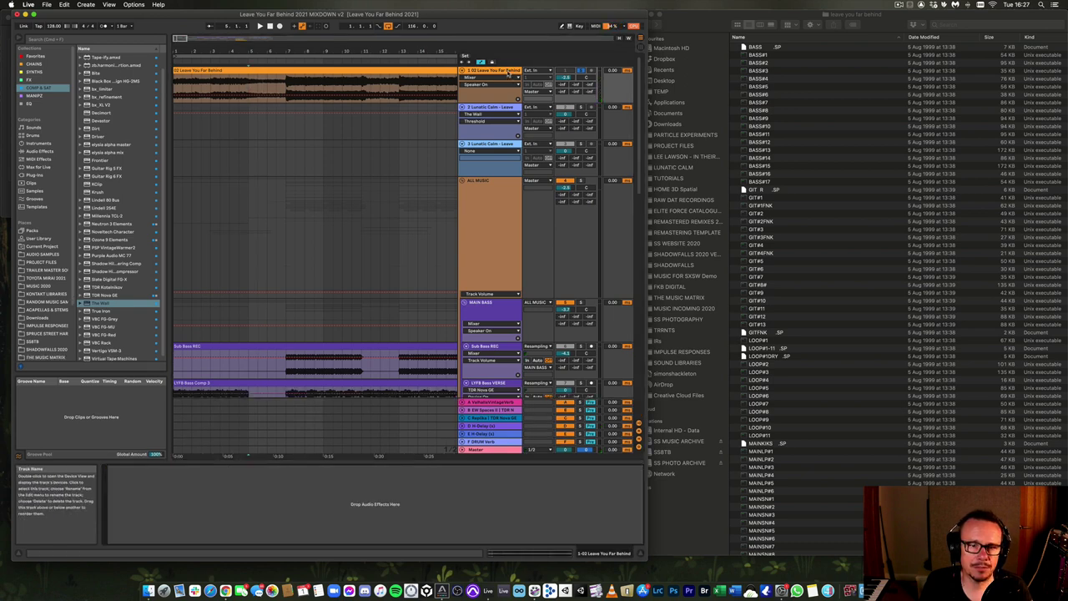
pyautogui.click(33, 103)
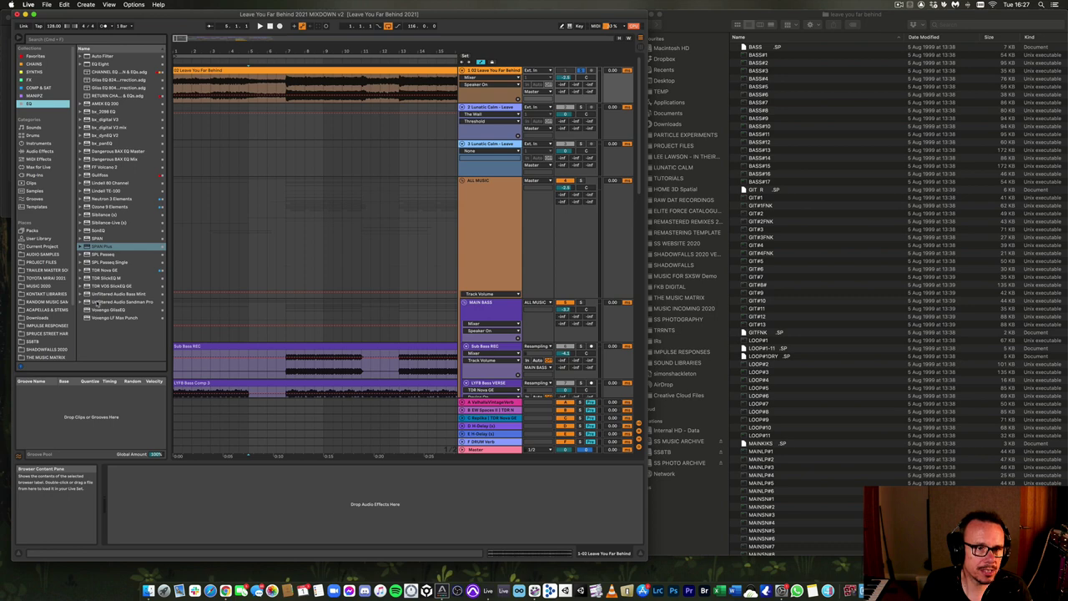
pyautogui.click(96, 271)
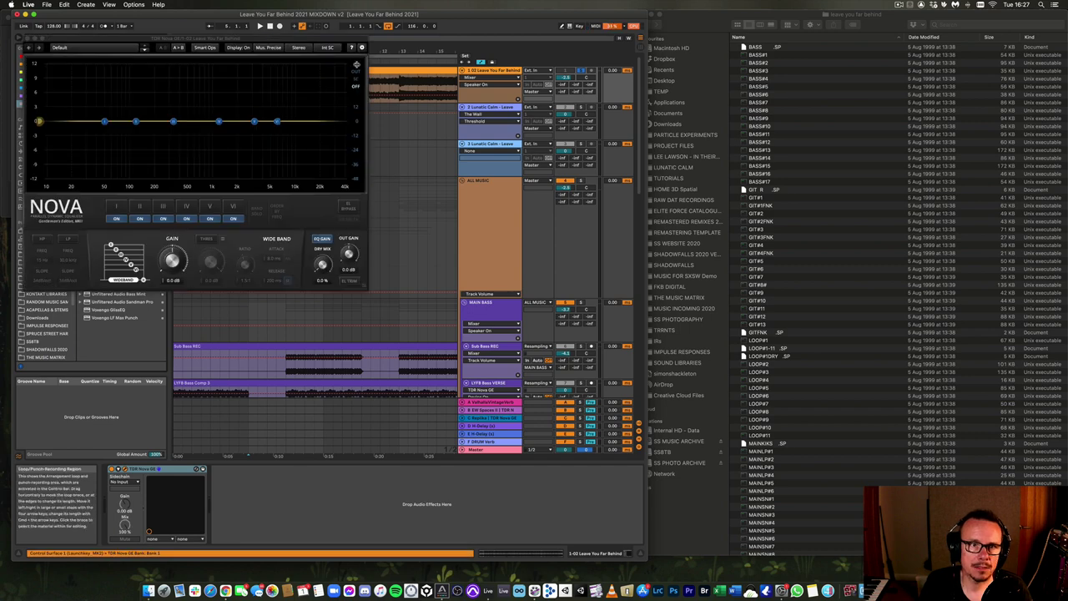
pyautogui.click(357, 65)
pyautogui.moveTo(205, 39); pyautogui.dragTo(758, 122)
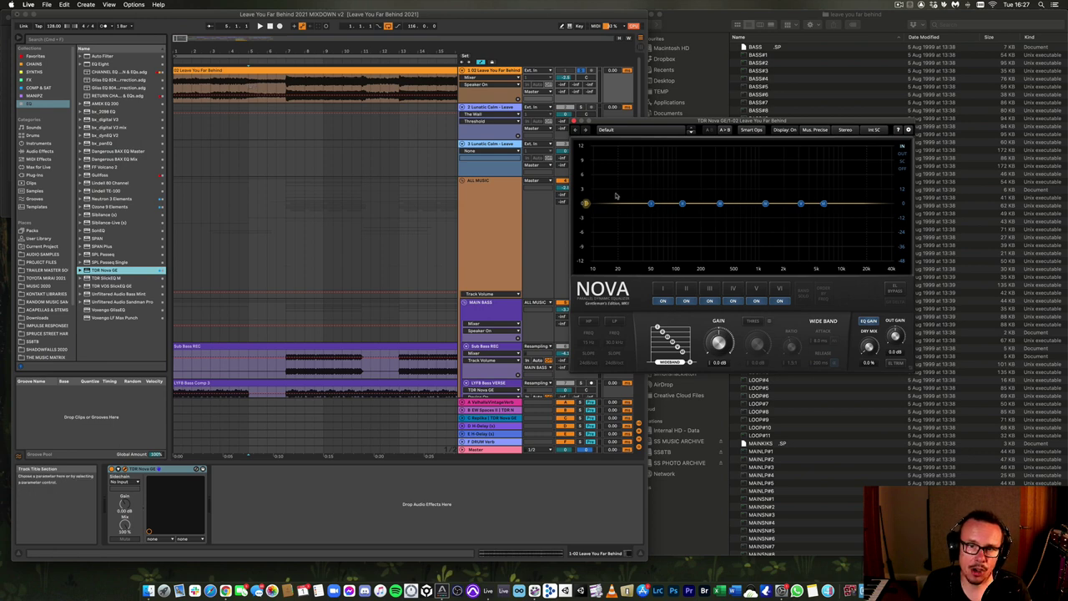
# - Play the clip from bar 4 into bar 7 while examining its spectrum in TDR Nova GE, and close the plug-in window
pyautogui.click(238, 85)
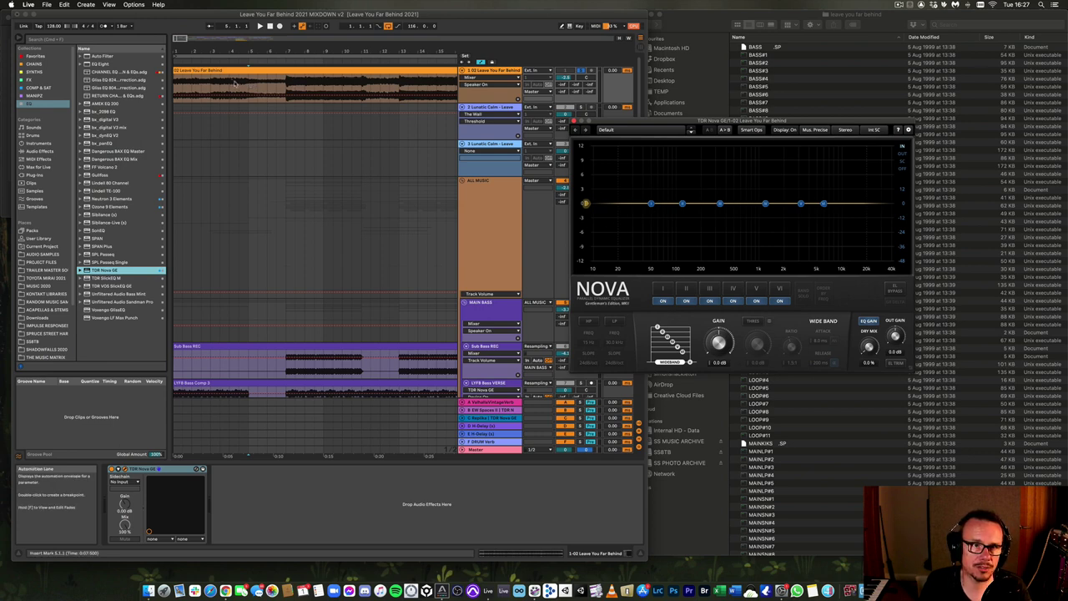
pyautogui.press('space')
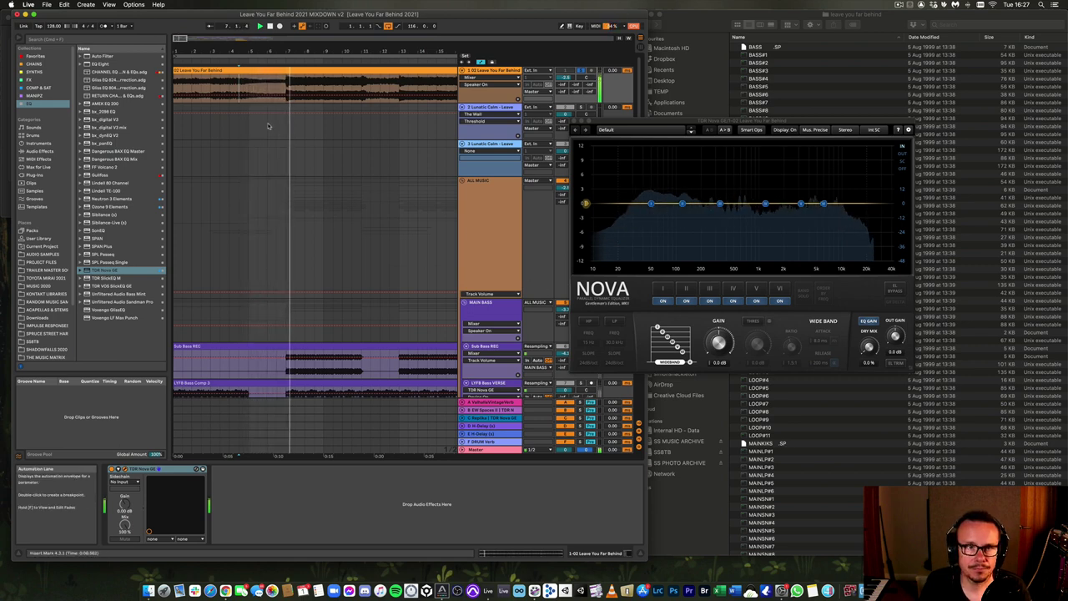
pyautogui.press('space')
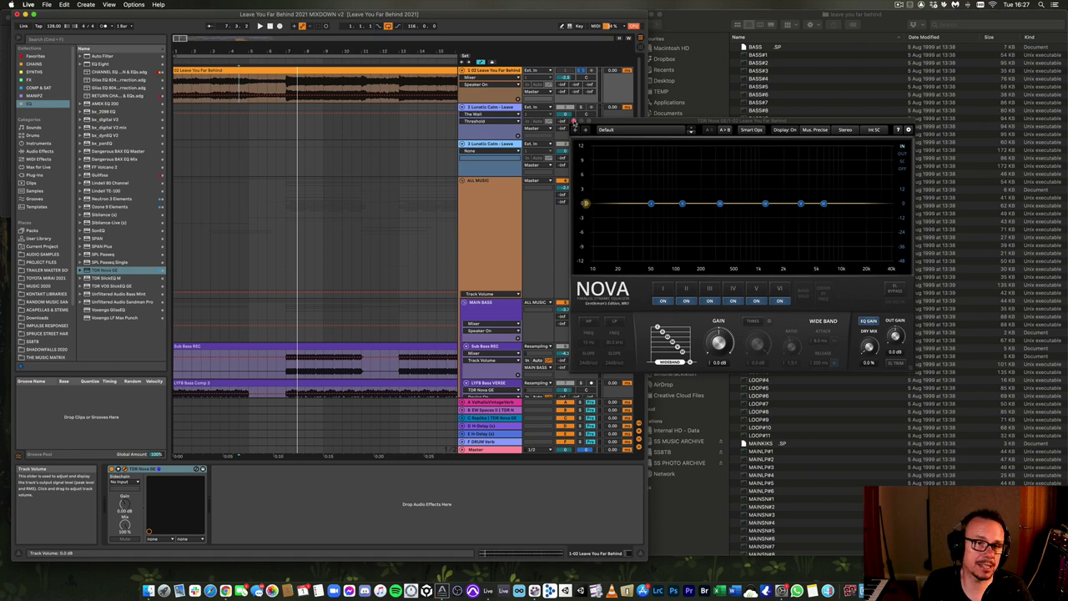
pyautogui.click(574, 121)
# - Compare the Sub Bass REC and LYFB Bass clips in the MAIN BASS group with the original track's opening section
pyautogui.moveTo(283, 54); pyautogui.dragTo(215, 51)
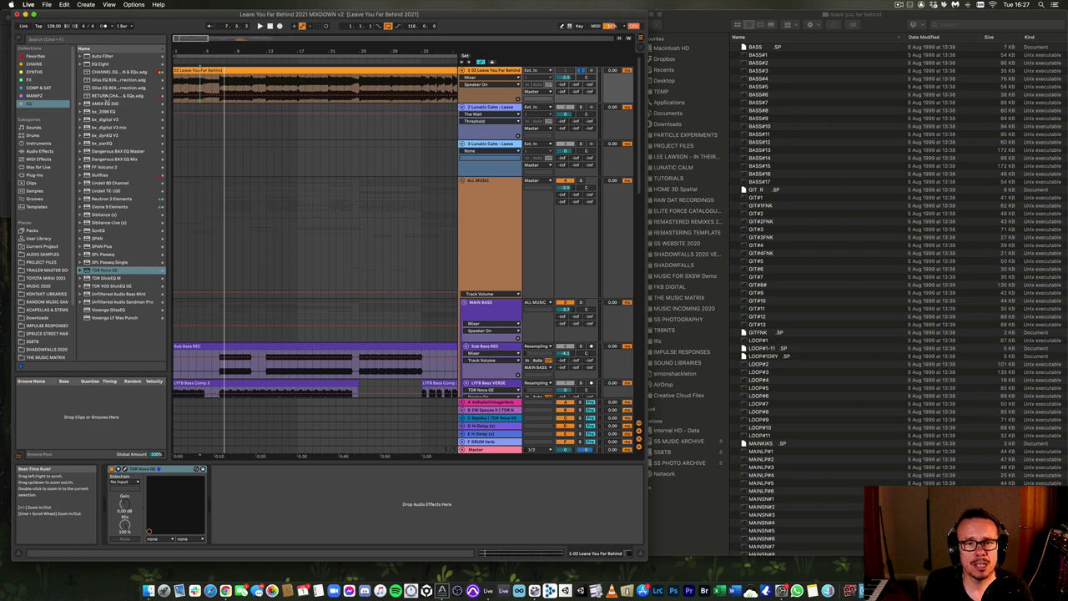
pyautogui.scroll(-4, 305, 250)
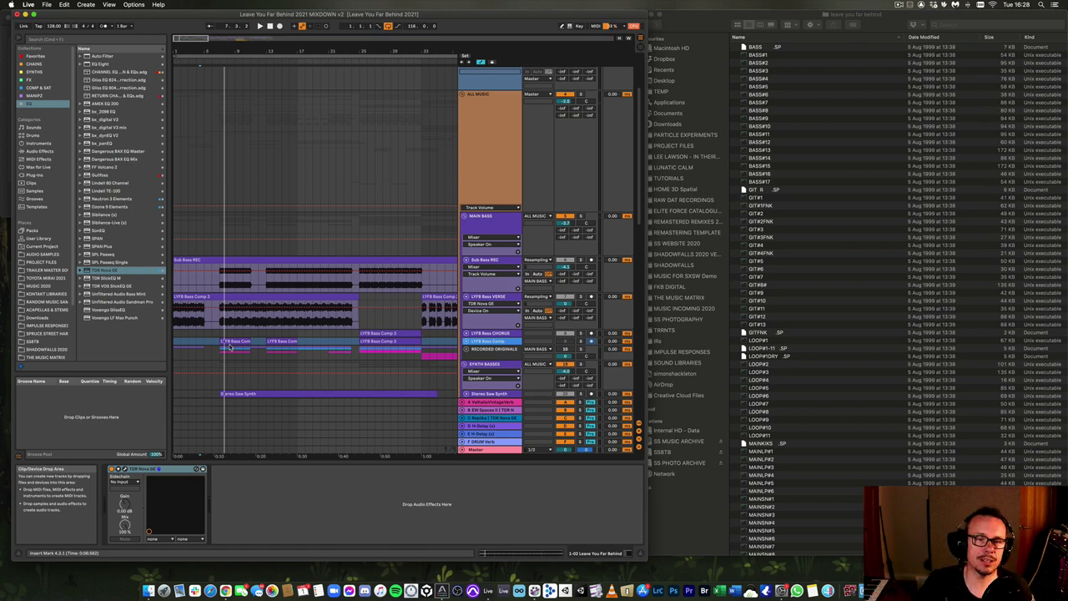
pyautogui.scroll(3, 363, 140)
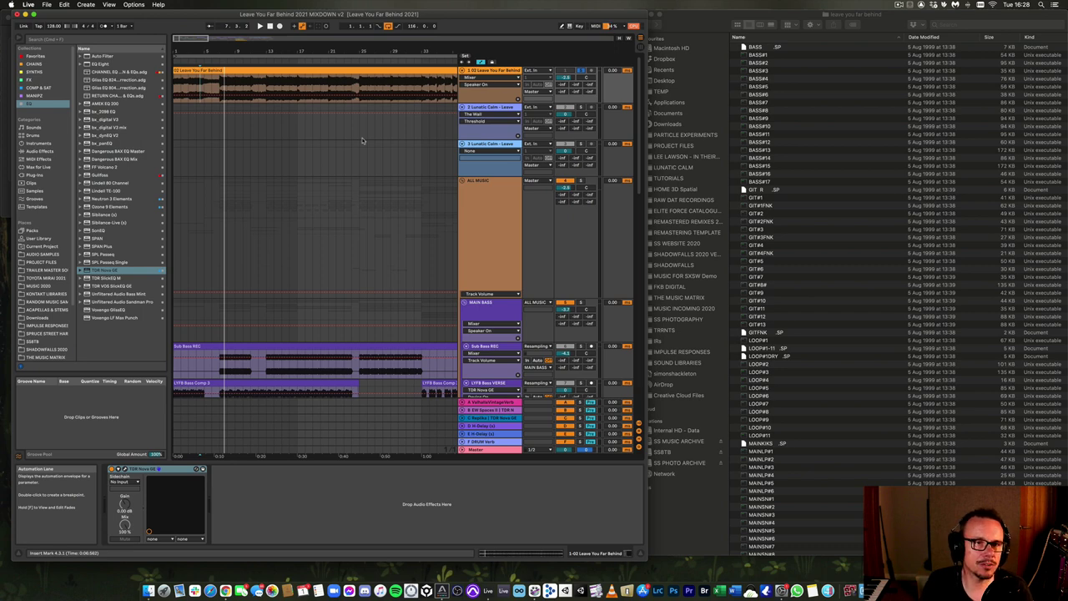
# - Place the insert marker at bar 7 of the 02 Leave You Far Behind clip and look over the full arrangement length
pyautogui.moveTo(210, 50); pyautogui.dragTo(214, 51)
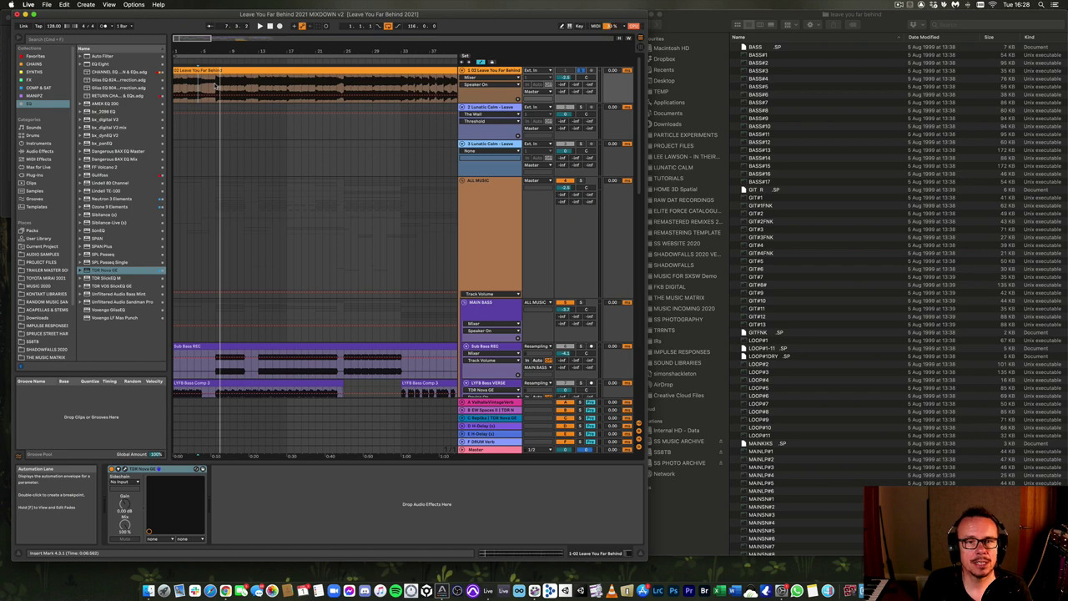
pyautogui.click(215, 86)
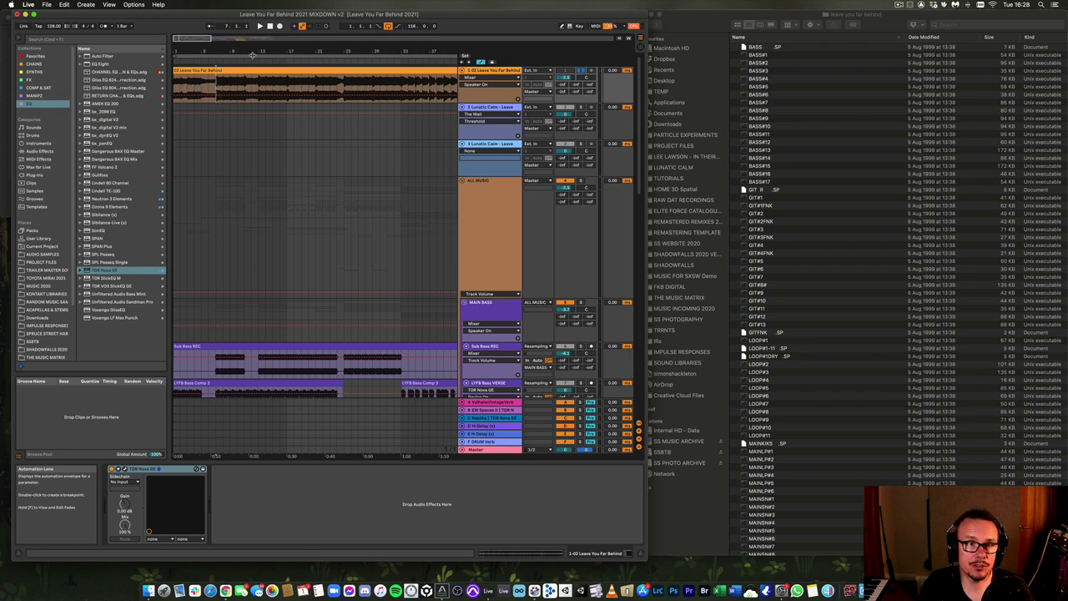
pyautogui.moveTo(207, 54); pyautogui.dragTo(205, 51)
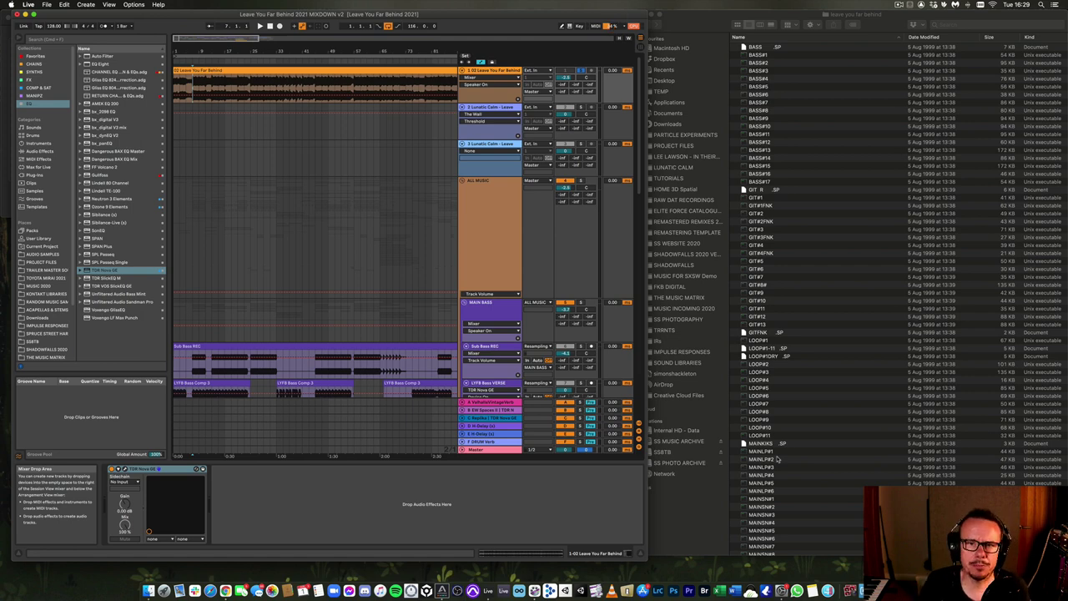
# - Look through the August 1999 BASS, GIT, LOOP, MAINLP, NOUCHO and VOX sample files in the leave you far behind folder
pyautogui.scroll(-3, 777, 459)
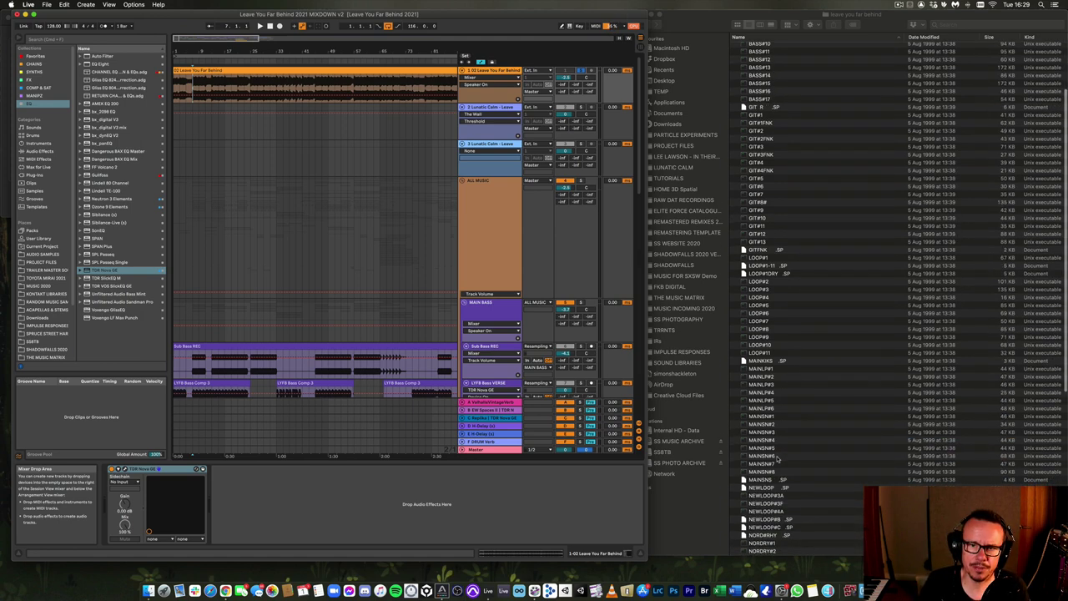
pyautogui.scroll(3, 778, 459)
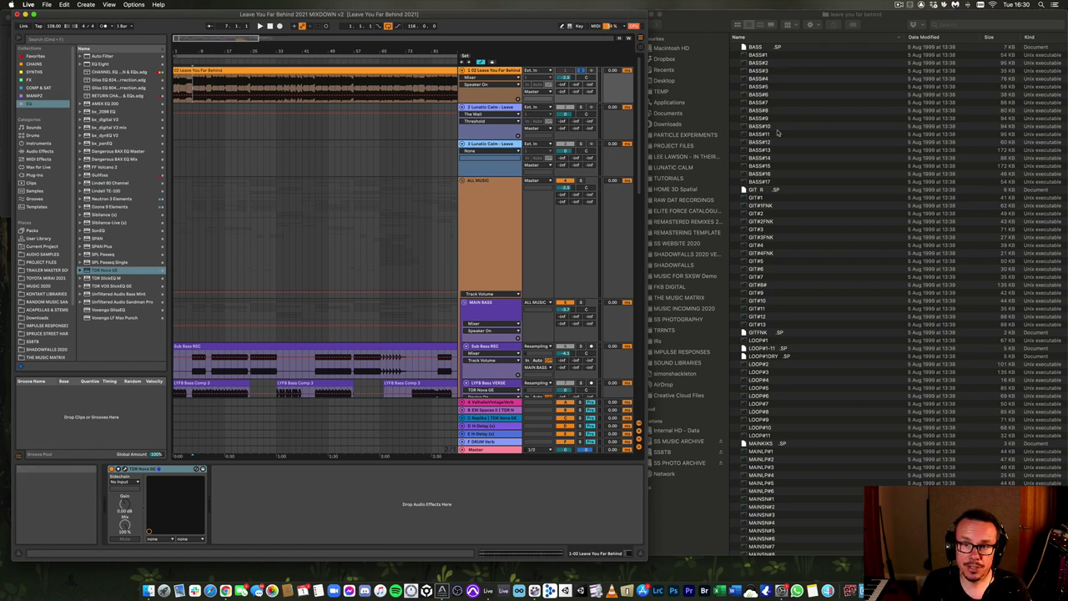
pyautogui.scroll(-3, 778, 436)
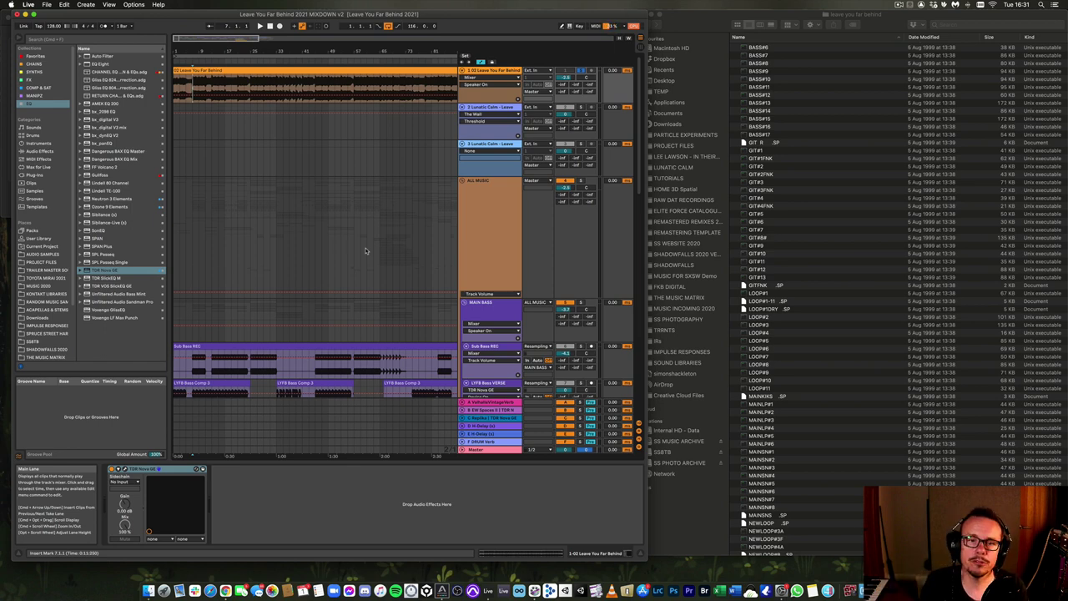
pyautogui.click(483, 183)
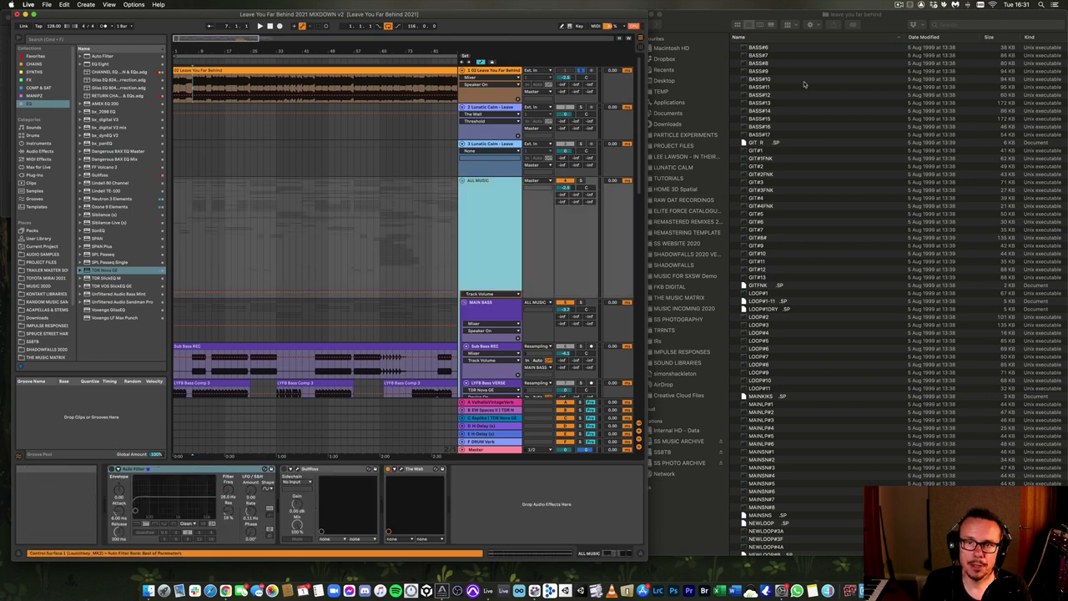
pyautogui.scroll(-10, 805, 356)
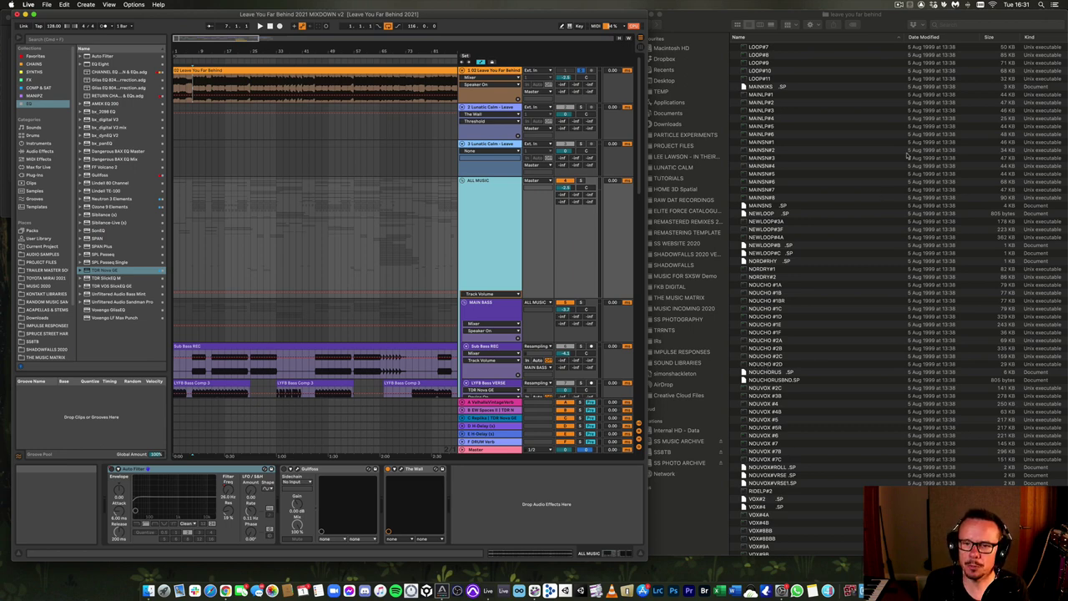
pyautogui.scroll(5, 805, 305)
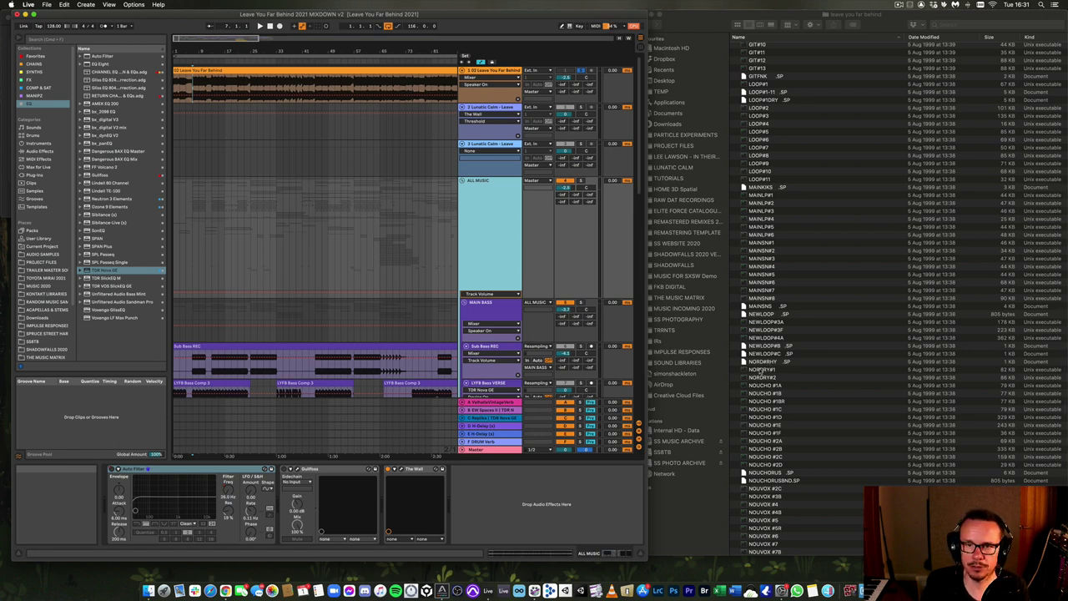
pyautogui.scroll(10, 814, 279)
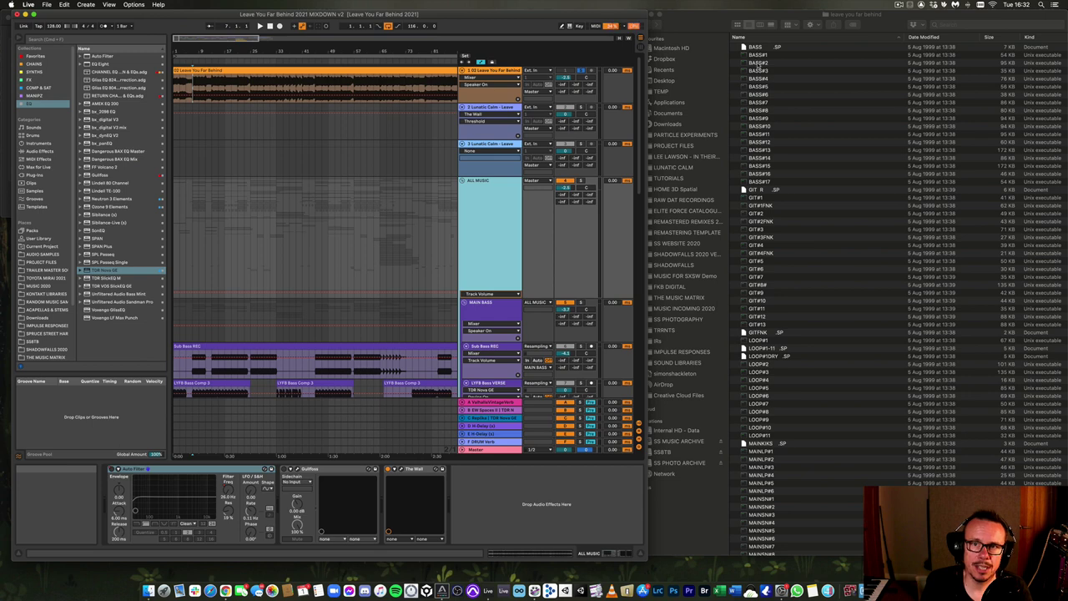
# - Rename the BASS#1 file to BASS#1.WAV and accept adding the .WAV extension
pyautogui.click(763, 58)
pyautogui.click(764, 58)
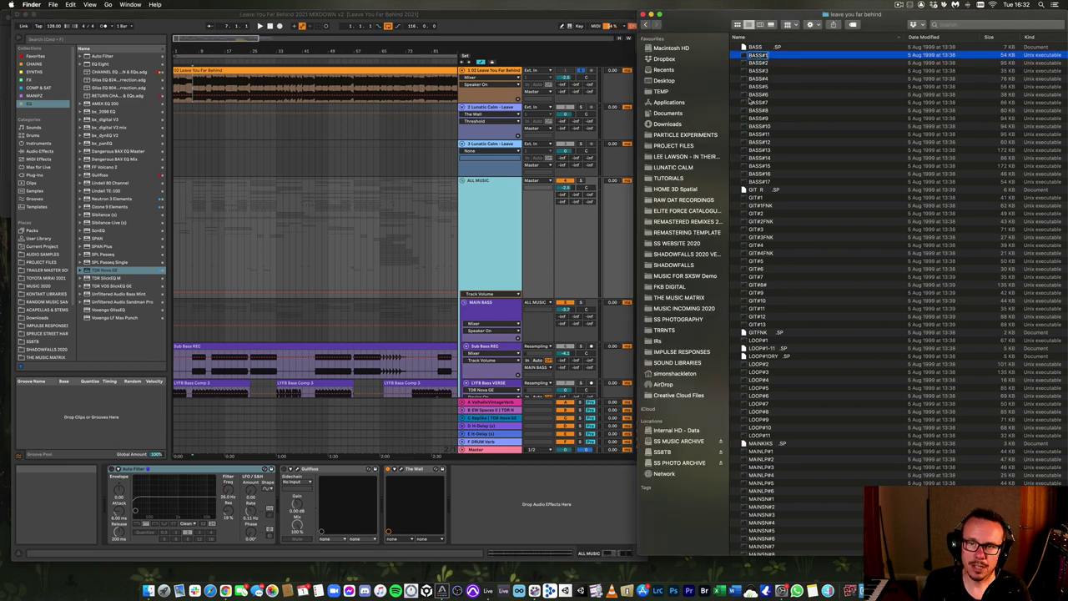
pyautogui.write('.WAV')
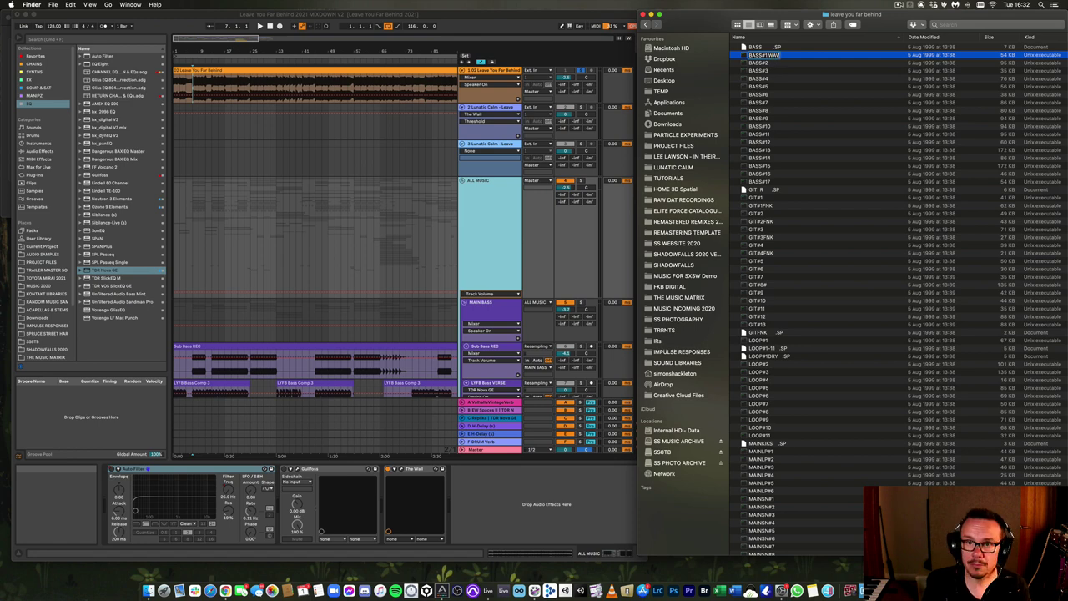
pyautogui.press('Return')
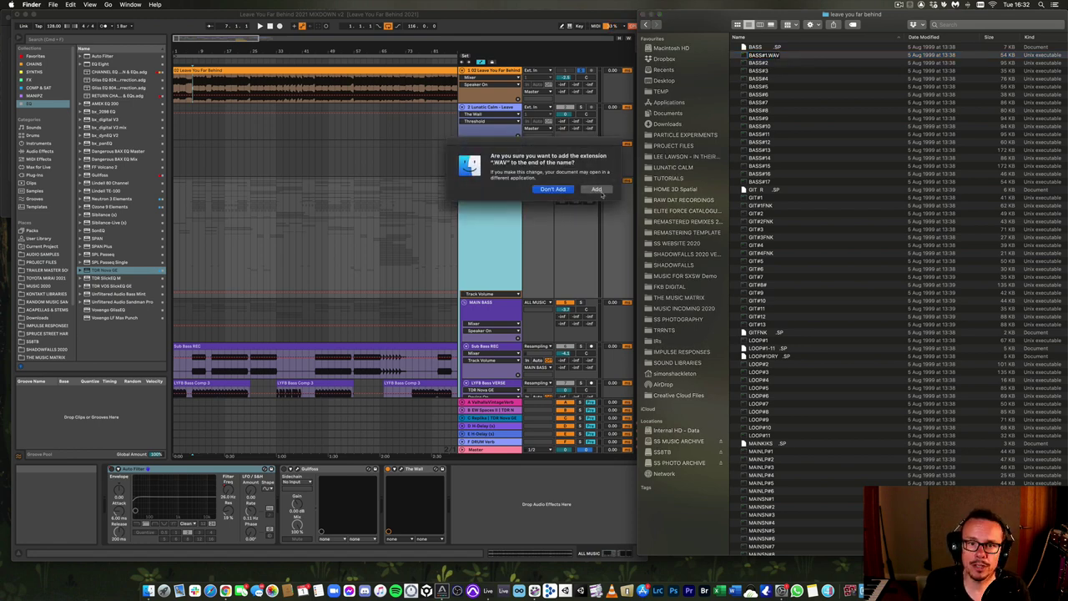
pyautogui.click(599, 192)
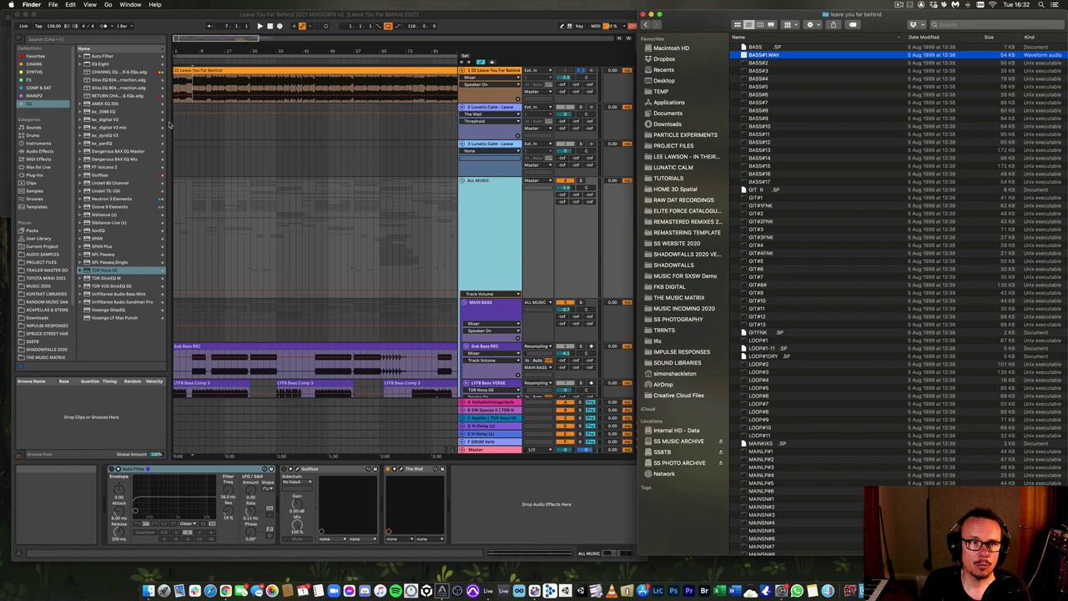
# - Switch back to Ableton Live and expand its window to full screen
pyautogui.click(50, 16)
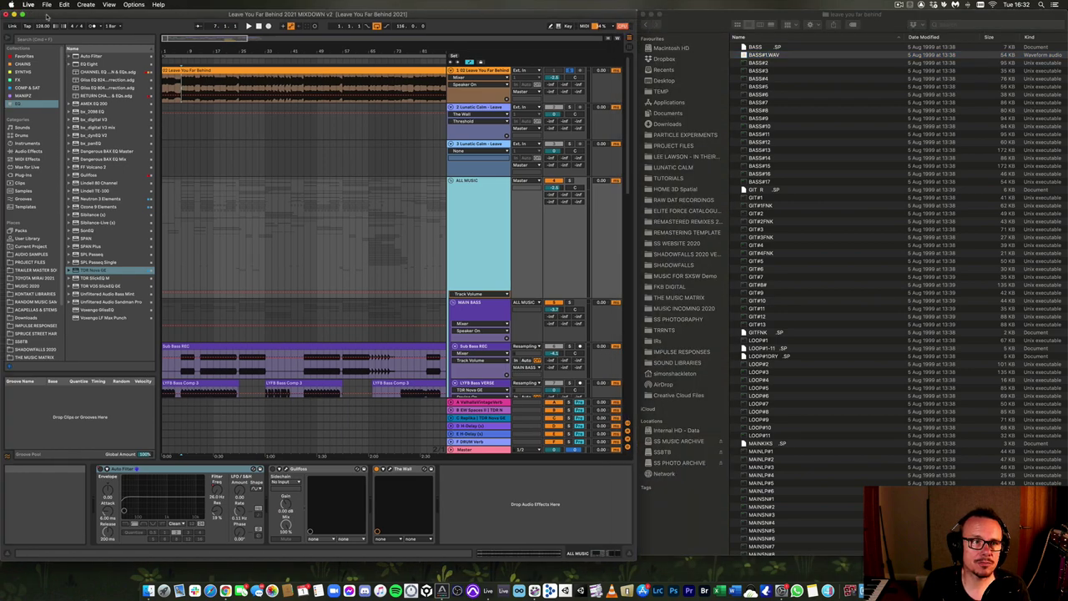
pyautogui.click(23, 15)
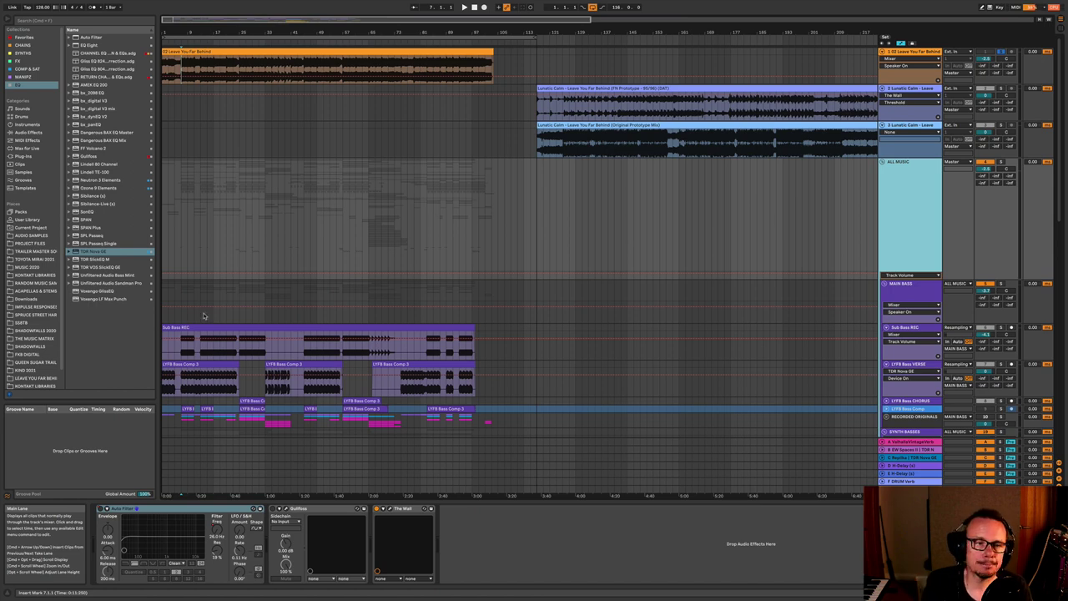
# - Examine the device chains of the MAIN BASS, LYFB Bass VERSE and Sub Bass REC tracks
pyautogui.scroll(-5, 198, 232)
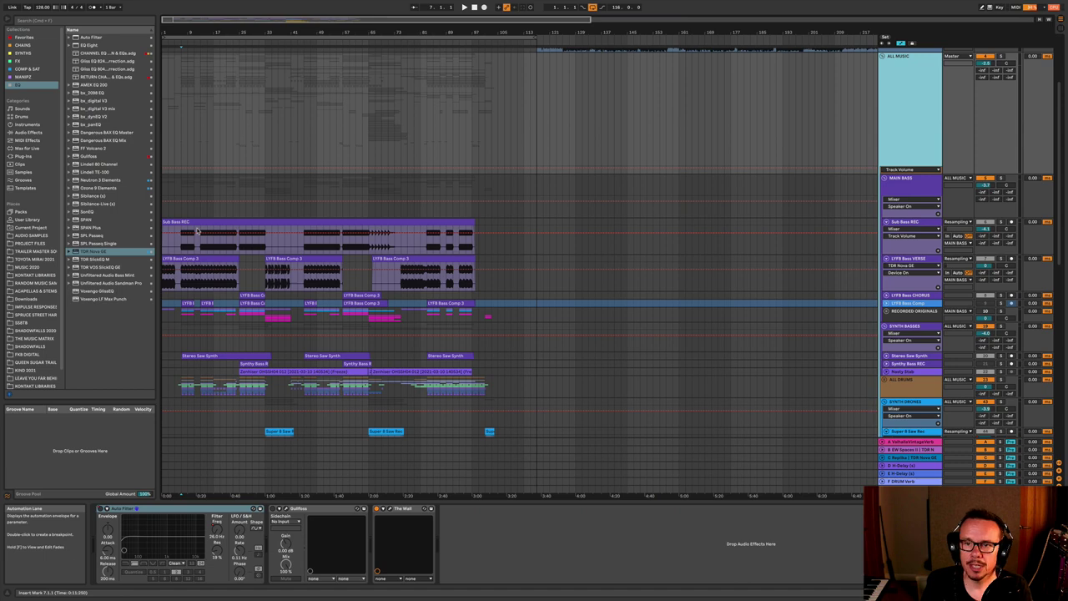
pyautogui.click(897, 192)
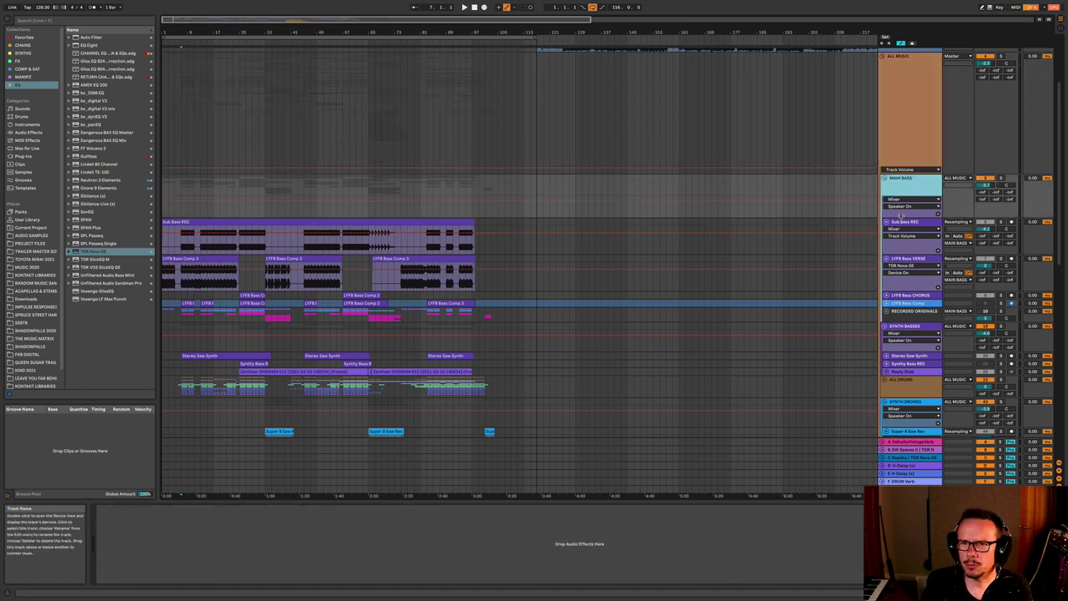
pyautogui.click(918, 260)
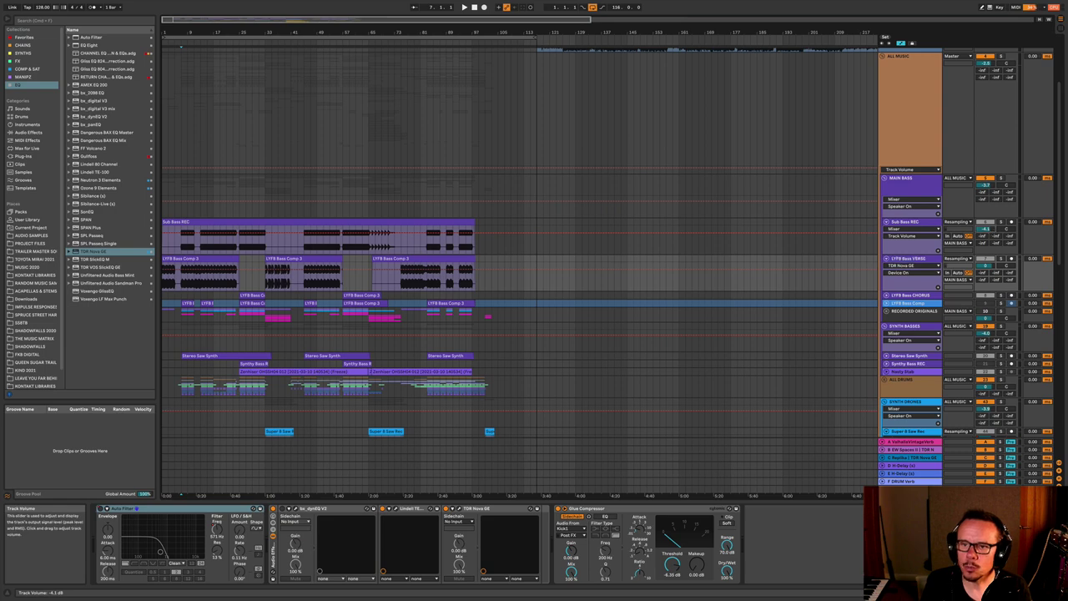
pyautogui.click(909, 226)
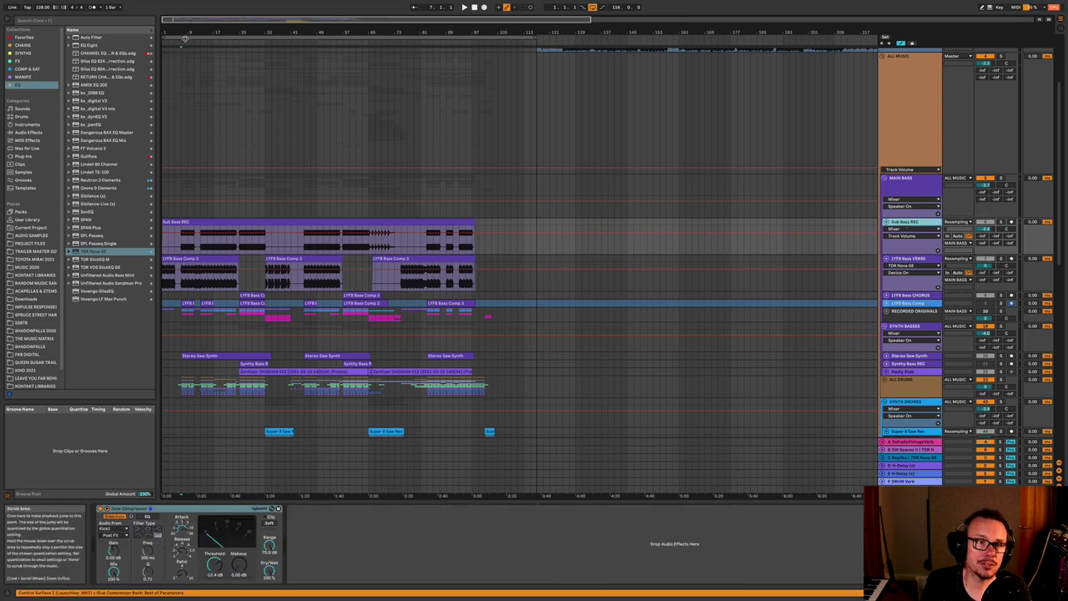
# - Solo the LYFB Bass VERSE track and play it from bar 7 into bar 10 while examining its spectrum in TDR Nova GE
pyautogui.moveTo(182, 33); pyautogui.dragTo(187, 108)
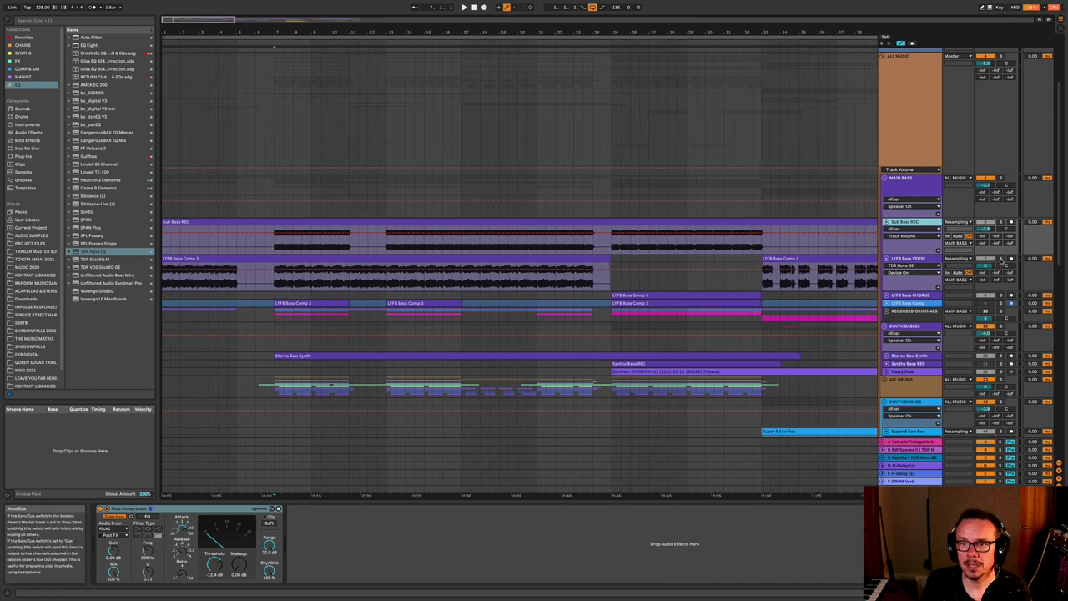
pyautogui.click(909, 259)
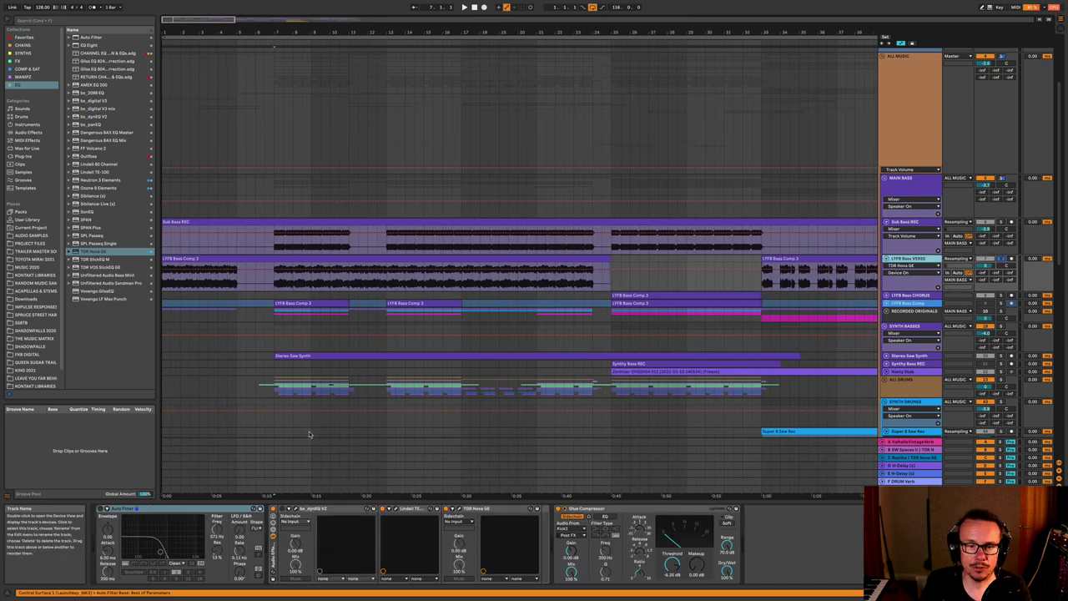
pyautogui.click(459, 509)
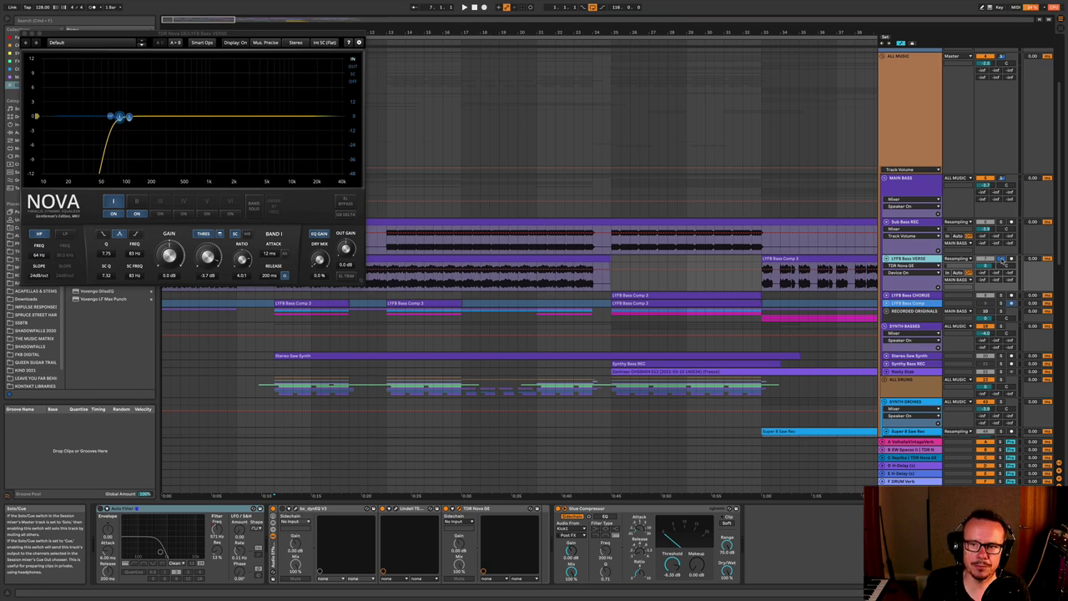
pyautogui.press('space')
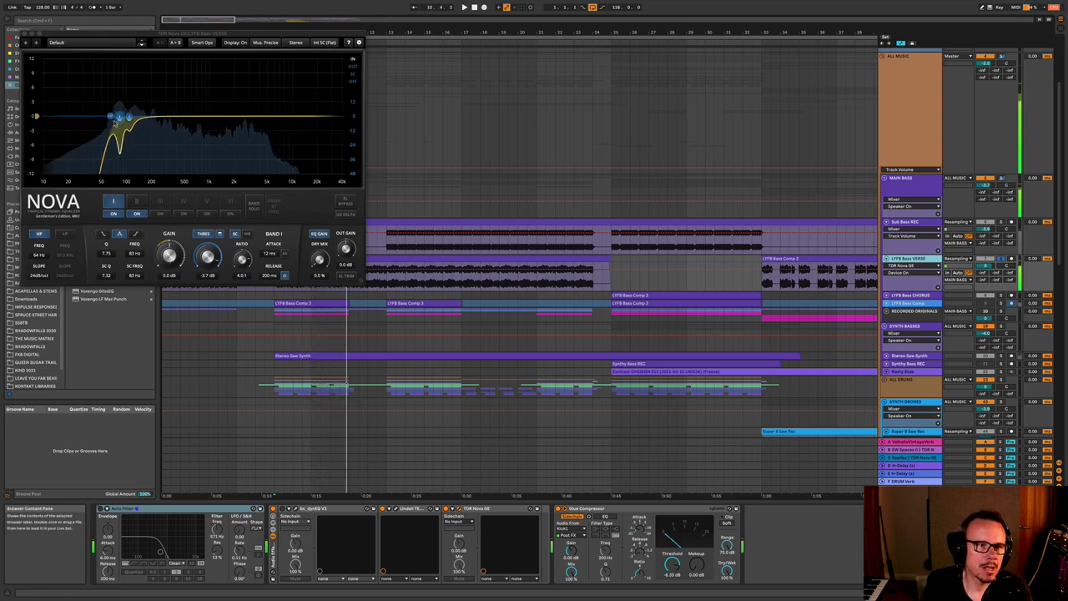
pyautogui.press('space')
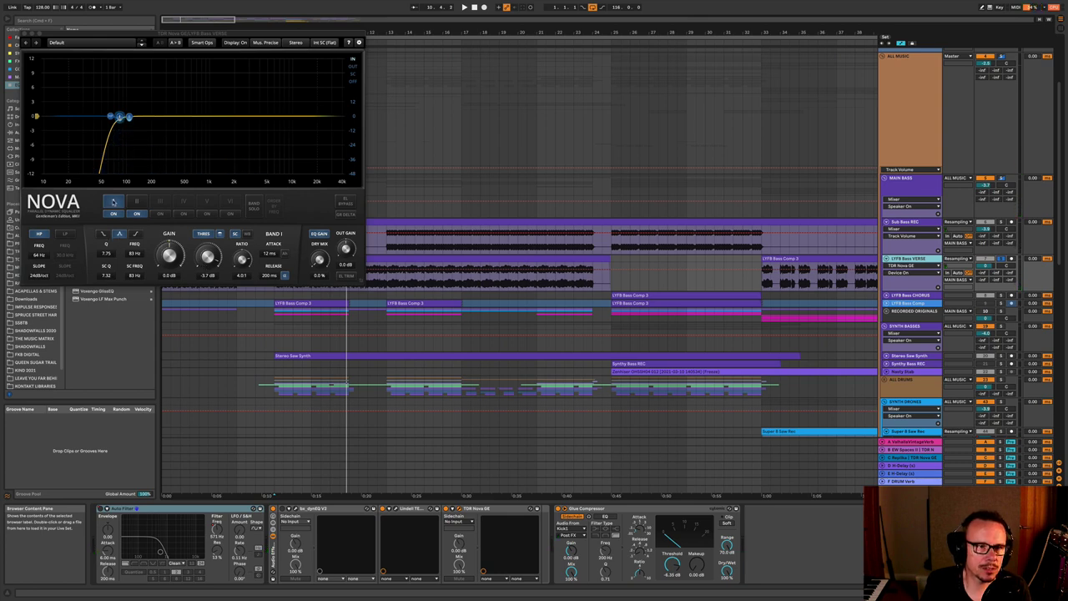
# - Set the Band I threshold in TDR Nova GE to -3.1 dB, replay the verse bass from bar 7, and close the plug-in window
pyautogui.click(201, 262)
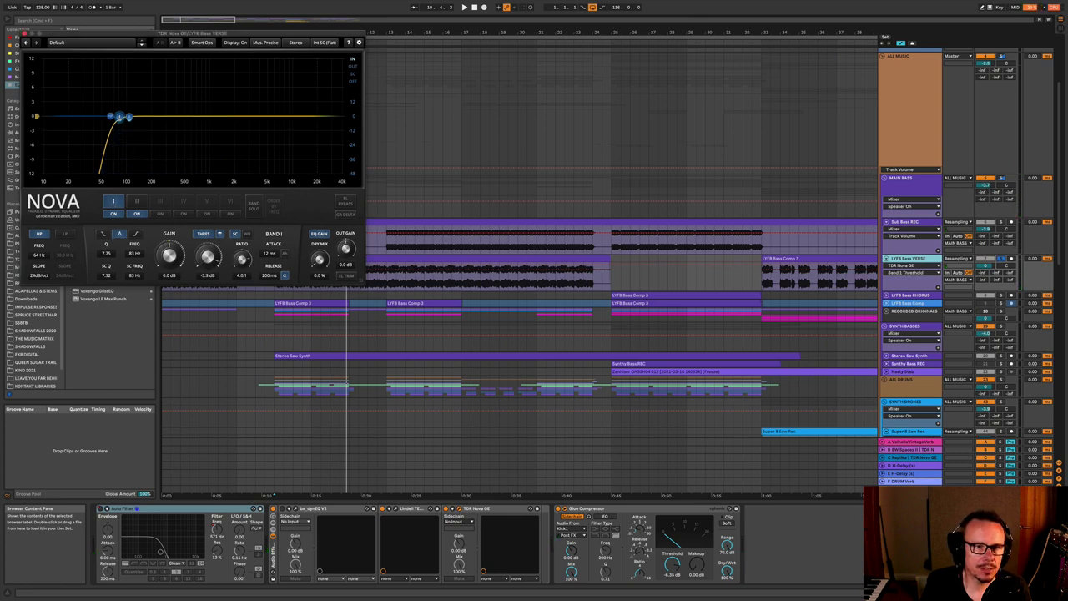
pyautogui.press('space')
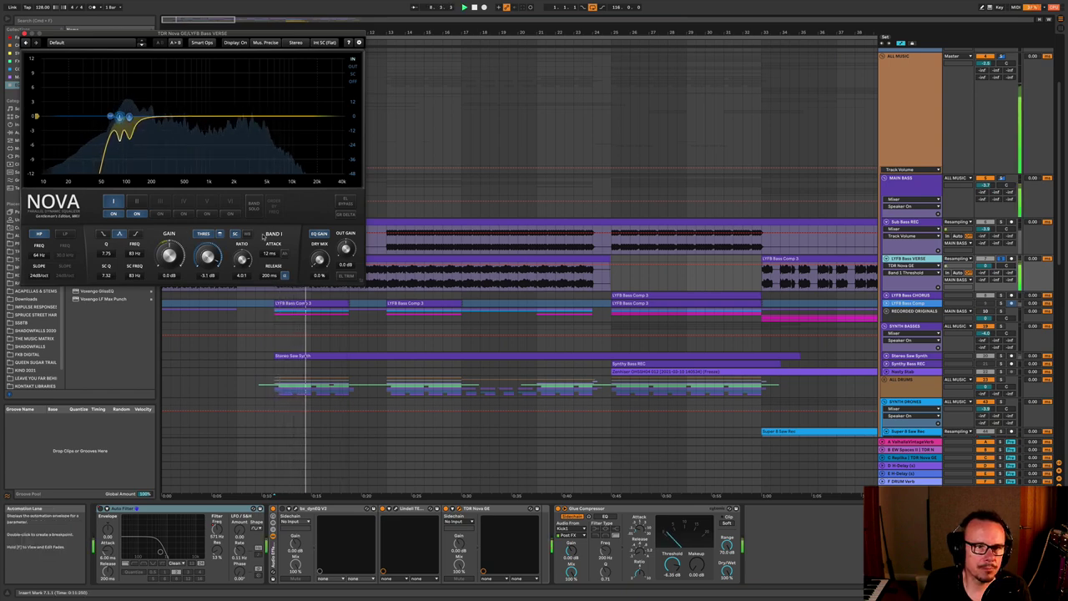
pyautogui.press('space')
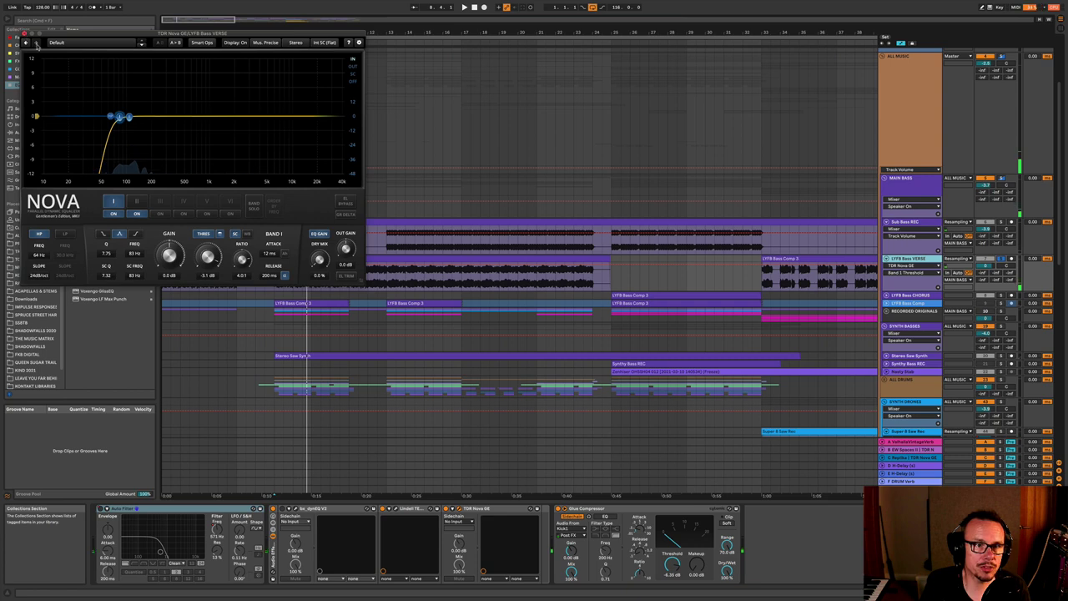
pyautogui.click(24, 33)
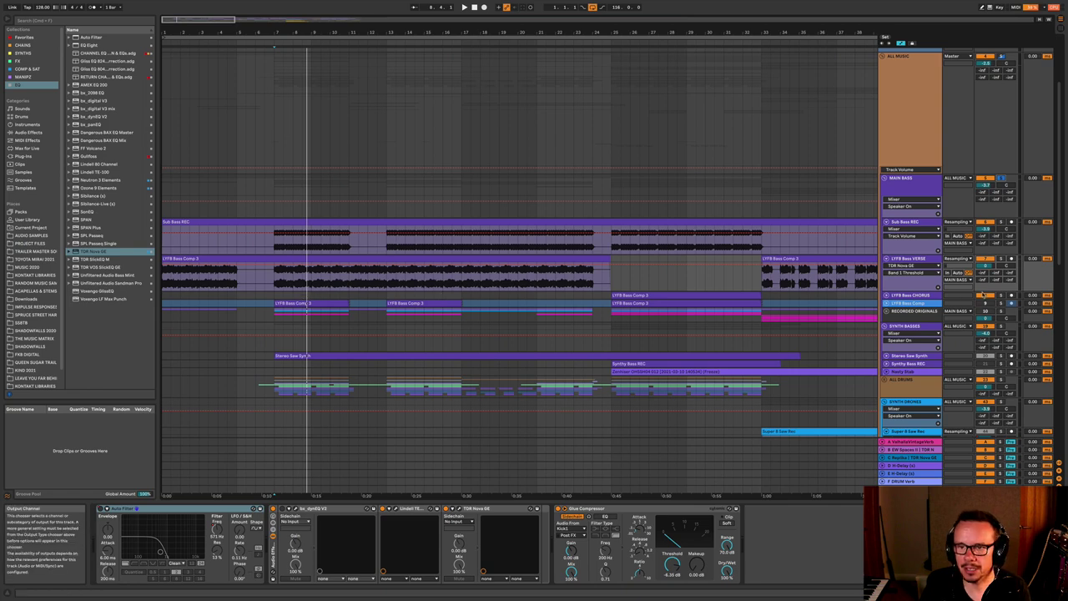
# - Play the soloed Sub Bass REC track, view its Glue Compressor, and clear the solo before stopping in bar 13
pyautogui.press('space')
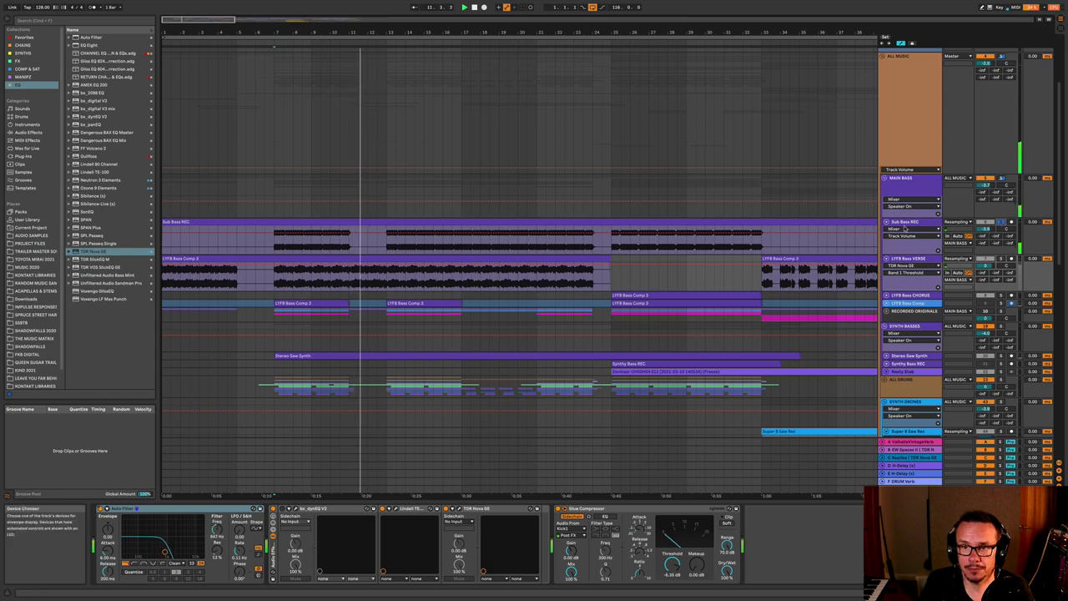
pyautogui.click(905, 222)
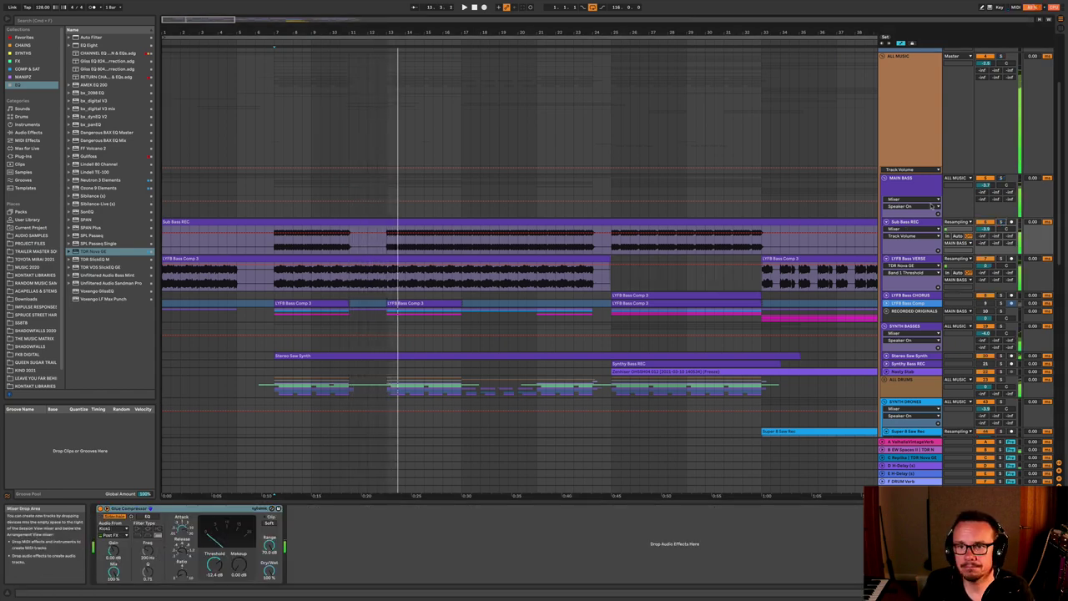
pyautogui.click(905, 181)
# - Solo the LYFB Bass CHORUS track and play its clip from bar 25 into bar 27
pyautogui.click(905, 296)
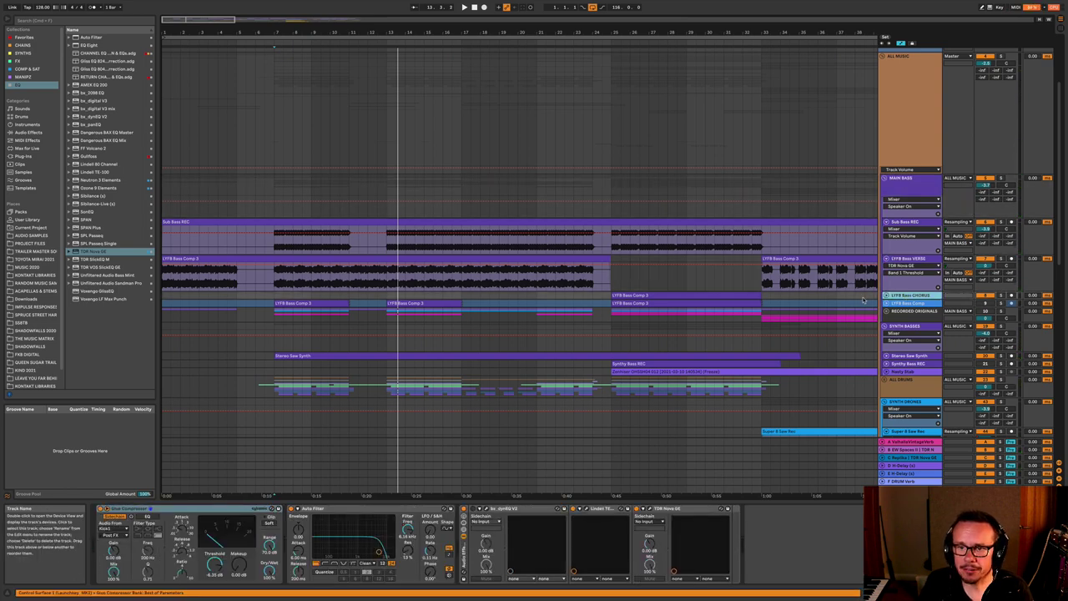
pyautogui.click(627, 296)
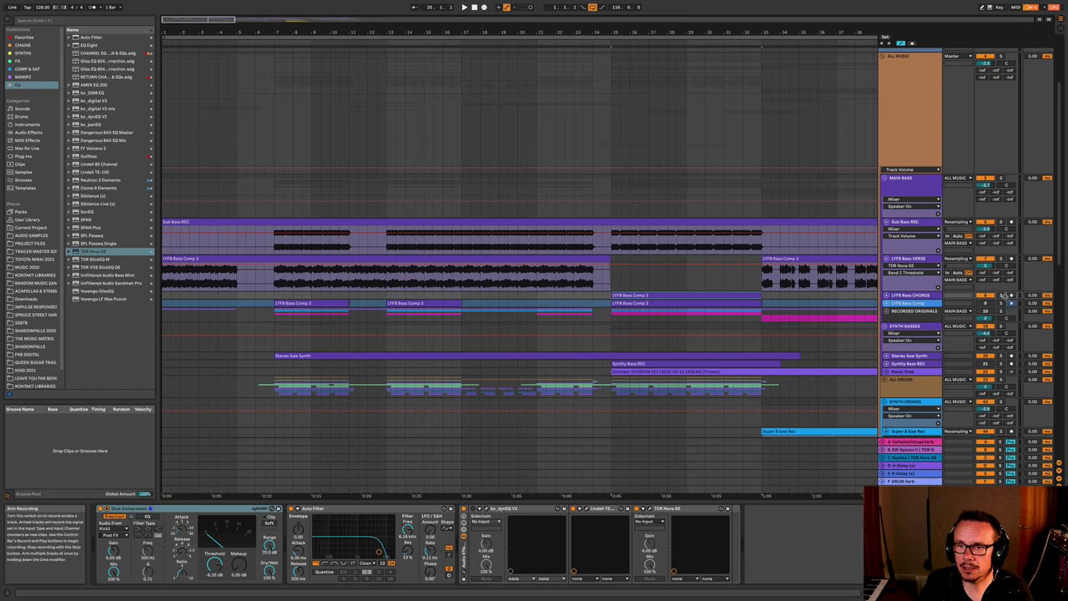
pyautogui.press('space')
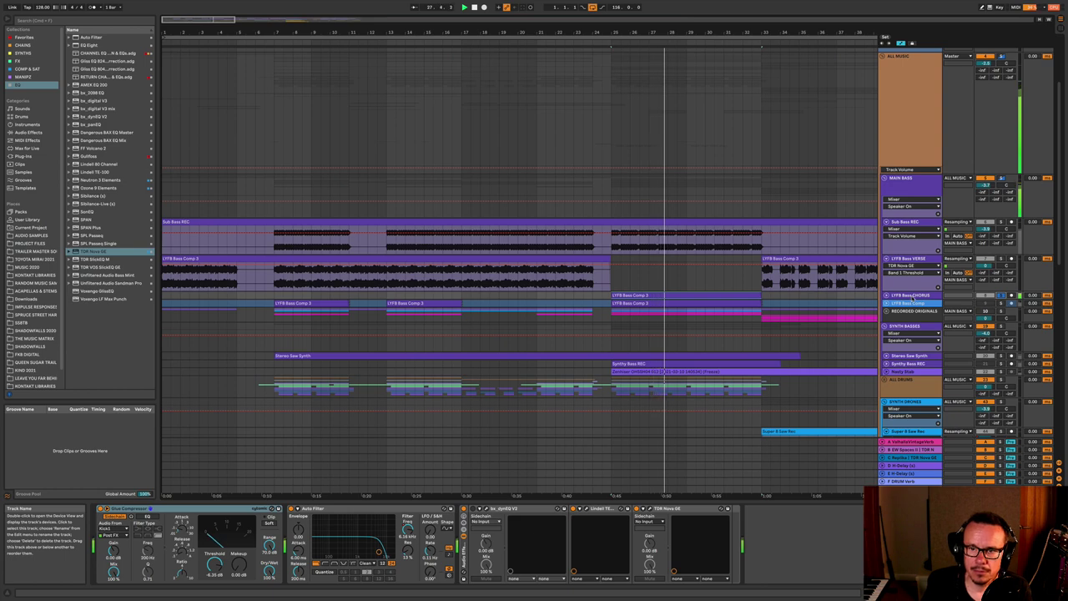
pyautogui.press('space')
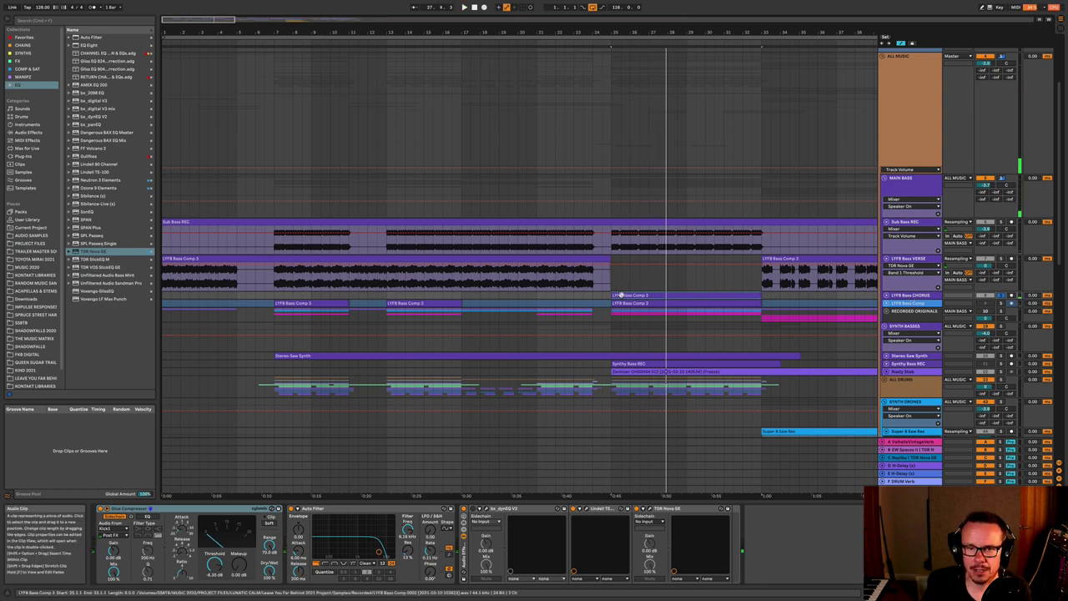
# - Solo the 02 Leave You Far Behind track and play it from bar 25 with the whole clip in view
pyautogui.scroll(3, 620, 295)
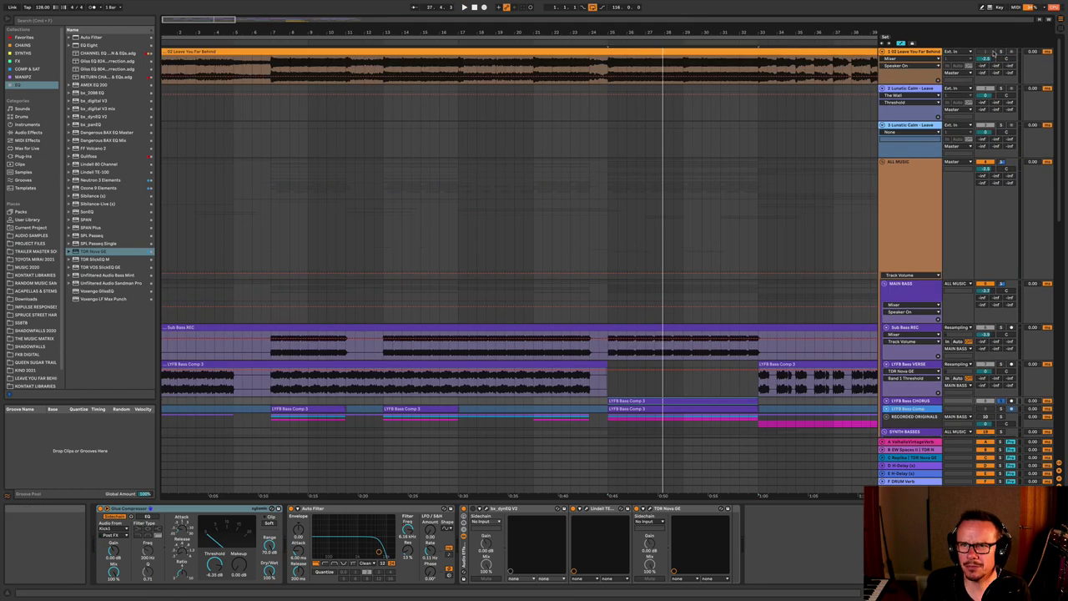
pyautogui.click(610, 65)
pyautogui.press('space')
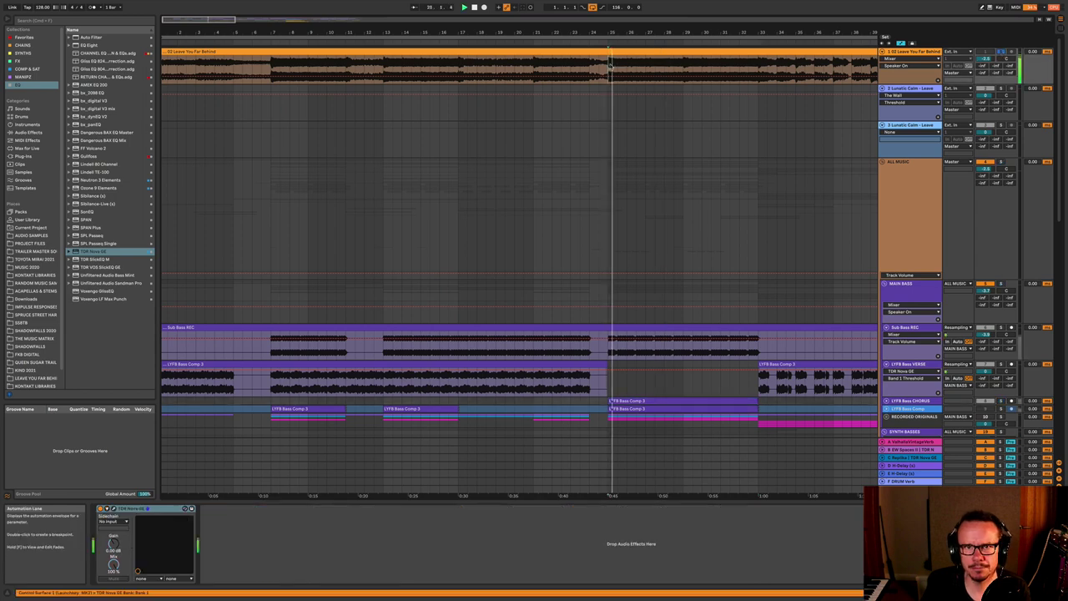
pyautogui.moveTo(617, 33); pyautogui.dragTo(313, 32)
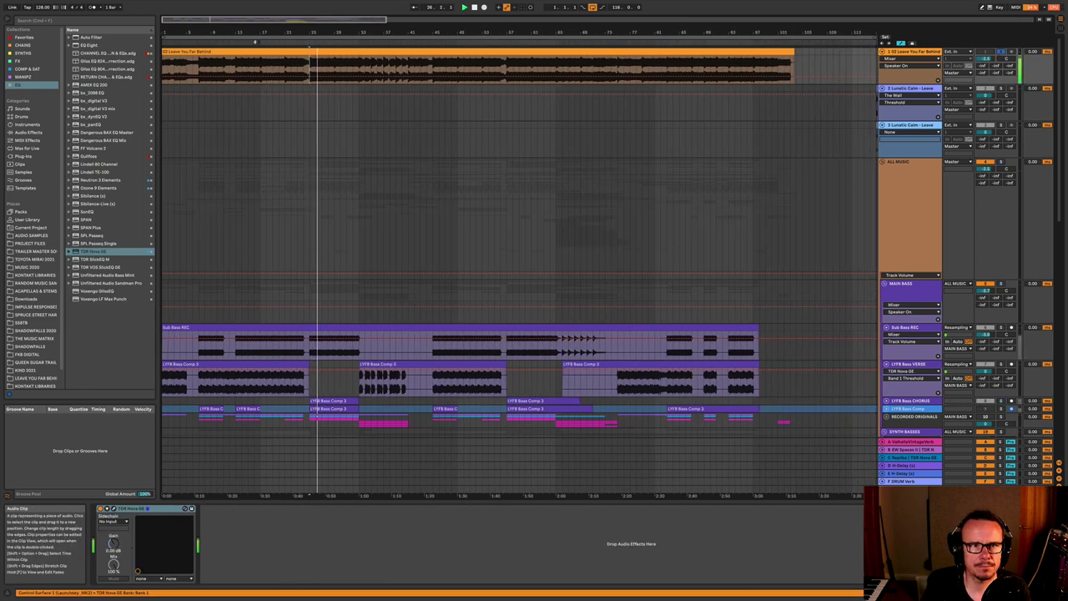
# - Solo the MAIN BASS group and play it through the chorus up to bar 32
pyautogui.moveTo(240, 33); pyautogui.dragTo(240, 49)
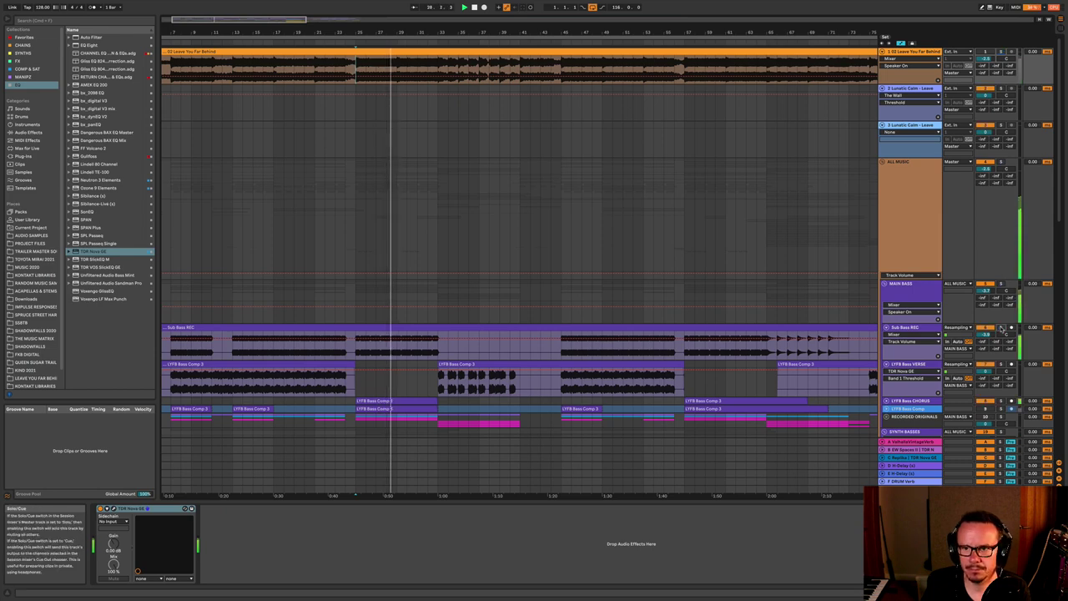
pyautogui.click(1001, 283)
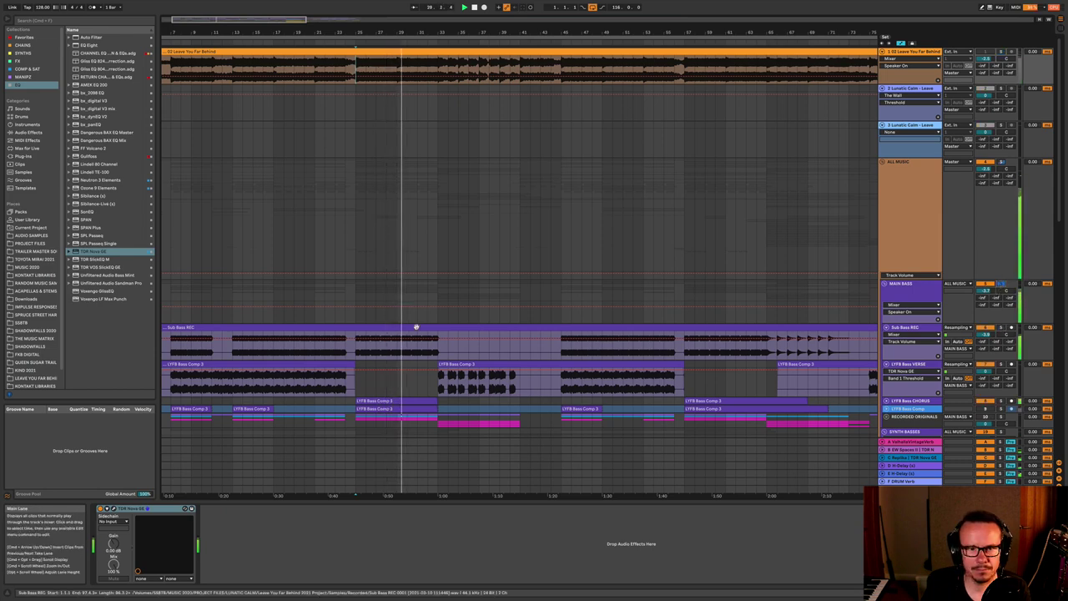
pyautogui.scroll(-5, 416, 327)
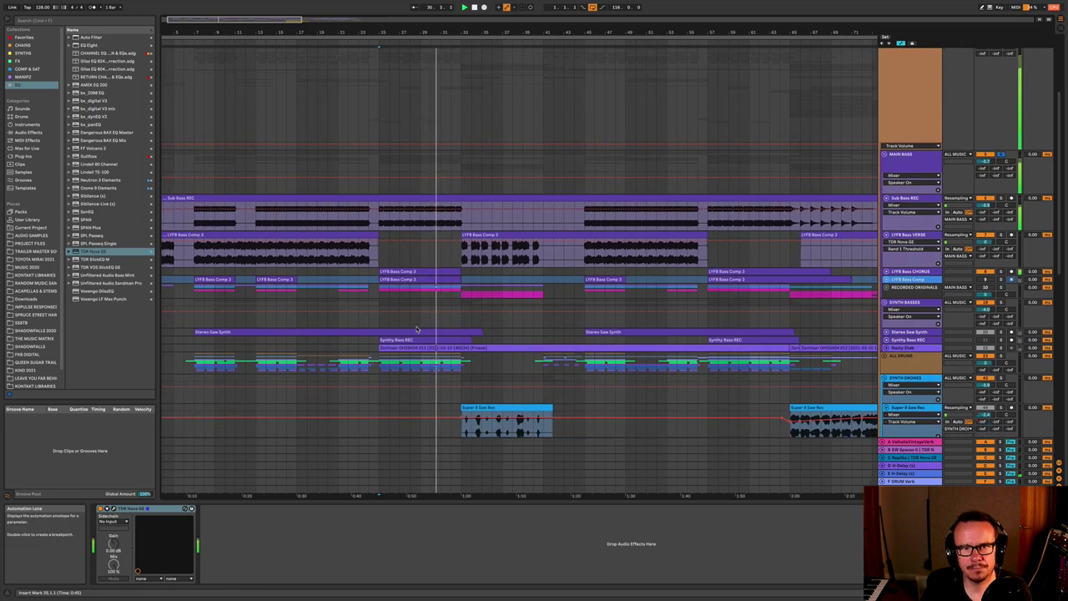
pyautogui.moveTo(599, 32); pyautogui.dragTo(599, 318)
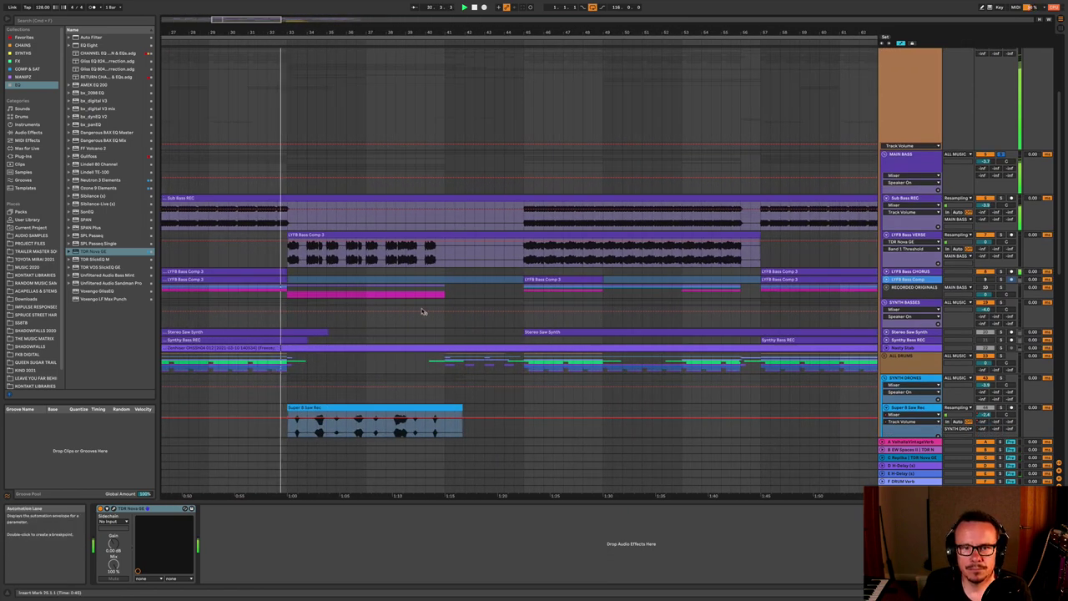
# - Unfold the Stereo Saw Synth track under SYNTH BASSES and leave the MAIN BASS group's tracks open above it
pyautogui.click(884, 155)
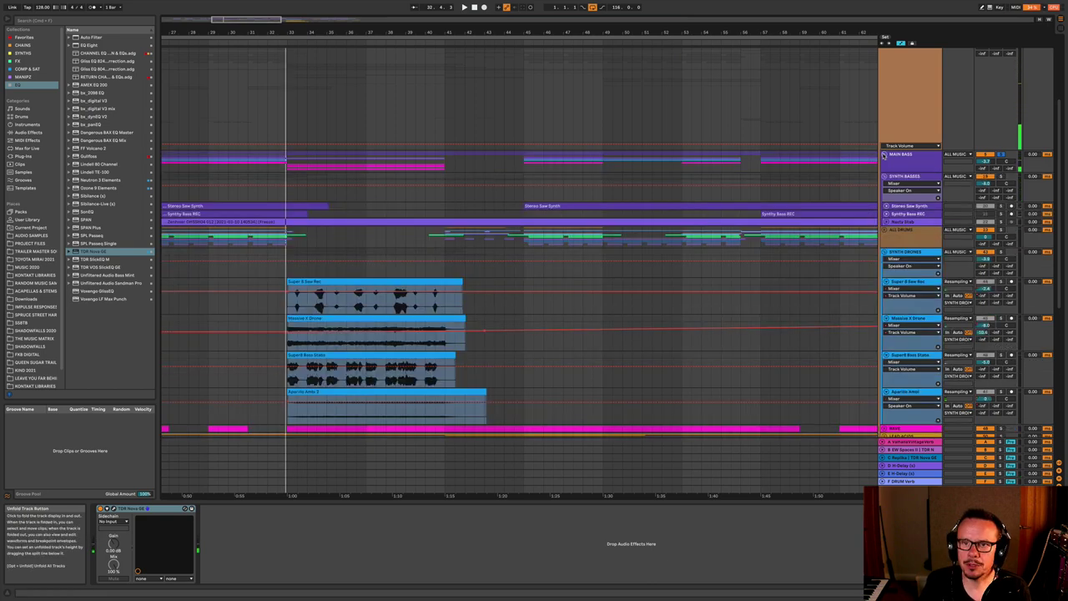
pyautogui.click(897, 177)
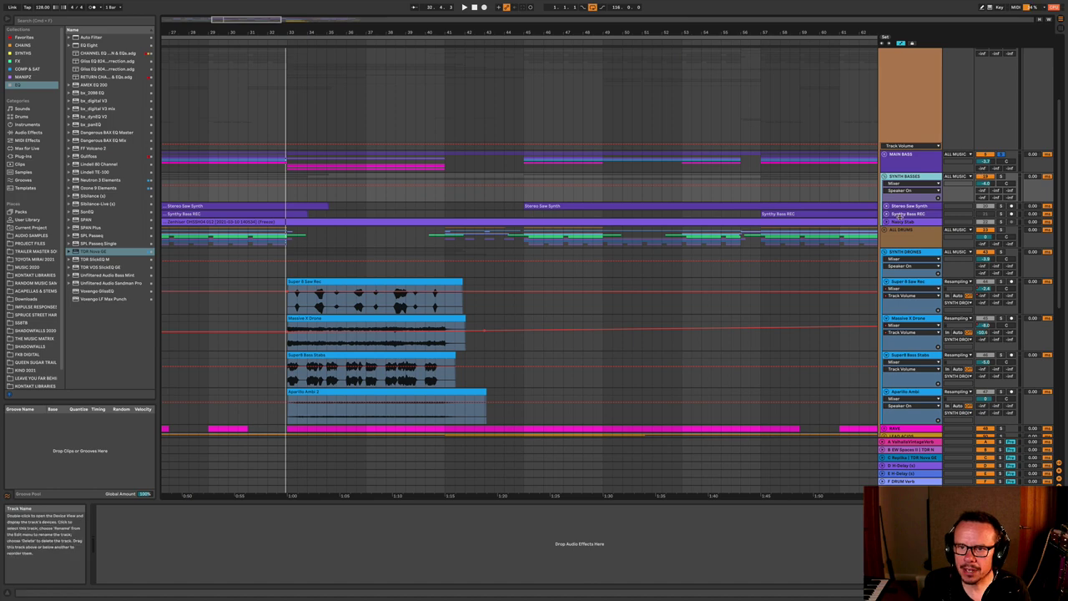
pyautogui.click(899, 209)
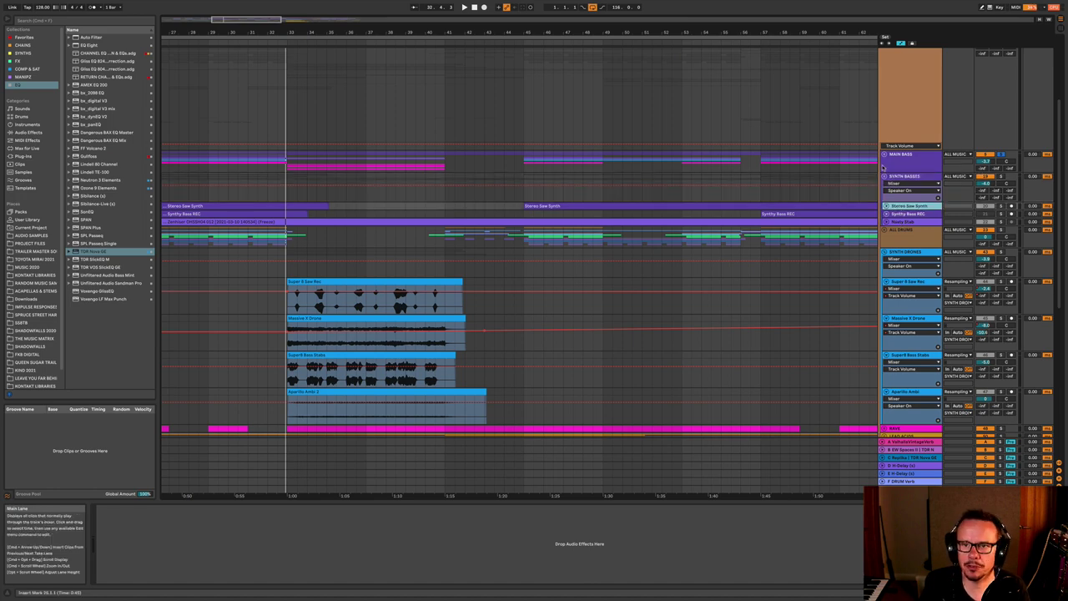
pyautogui.click(886, 206)
pyautogui.moveTo(194, 34); pyautogui.dragTo(299, 34)
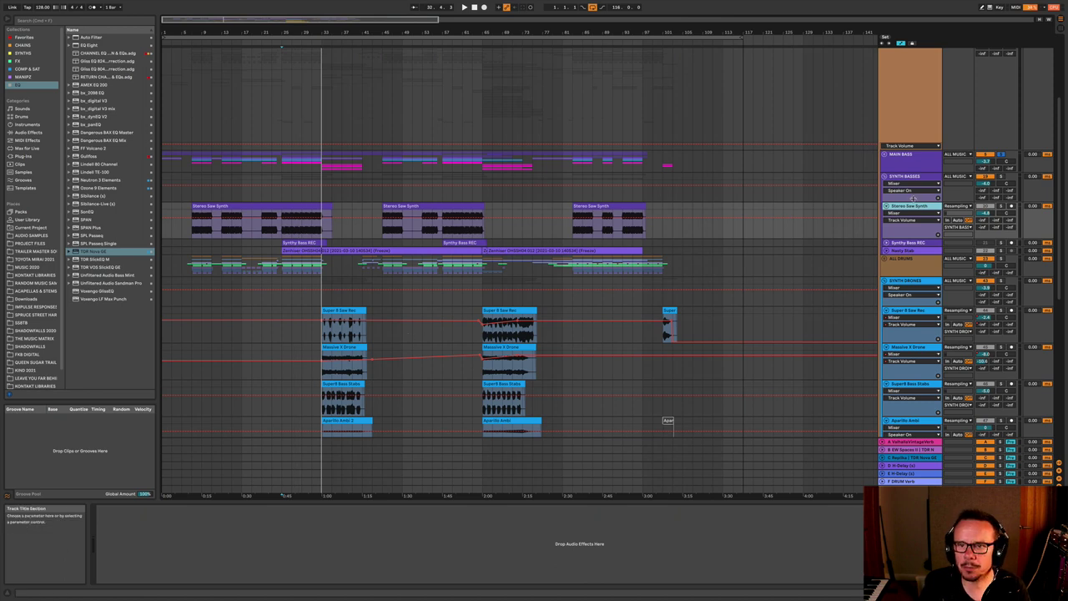
pyautogui.click(902, 159)
pyautogui.click(884, 154)
pyautogui.scroll(-2, 444, 287)
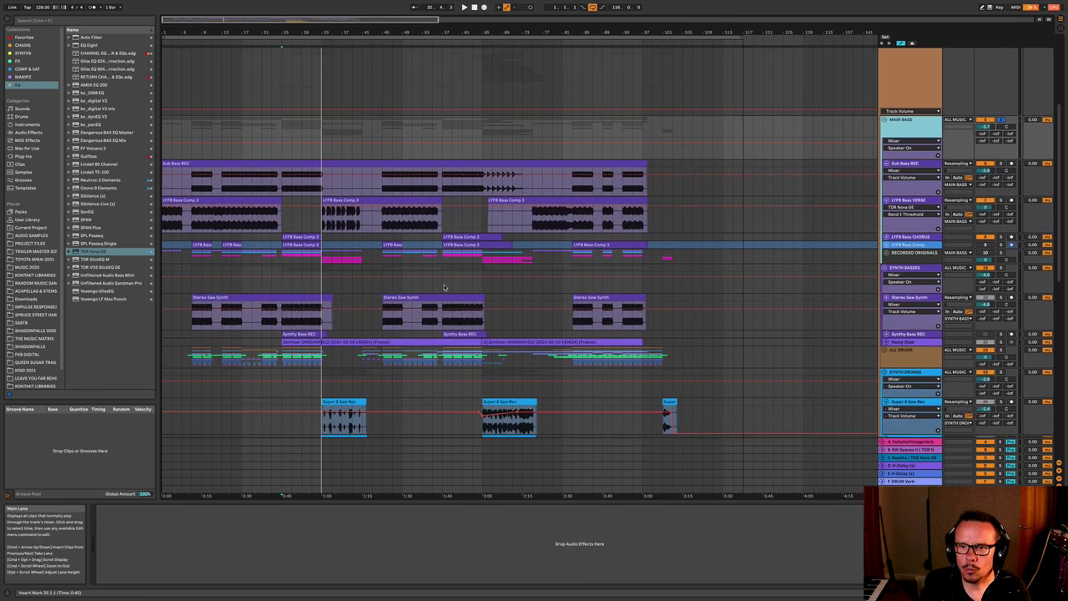
# - Loop bars 13 to 17 around the LYFB Bass Comp clip and play the soloed MAIN BASS group over that range
pyautogui.scroll(-1, 444, 287)
pyautogui.click(908, 240)
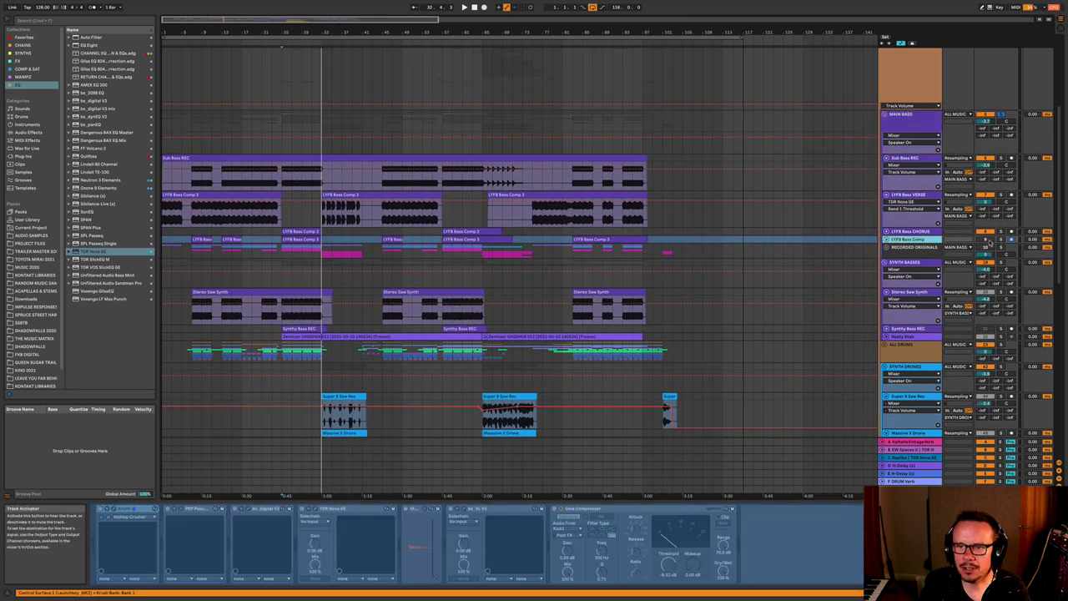
pyautogui.click(236, 239)
pyautogui.press('super+l')
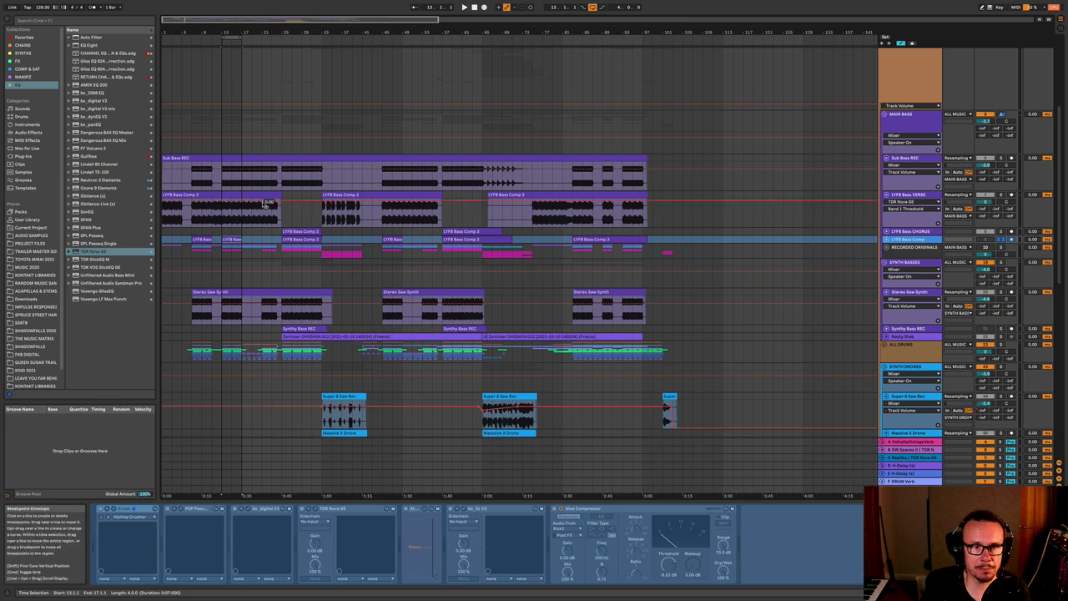
pyautogui.press('space')
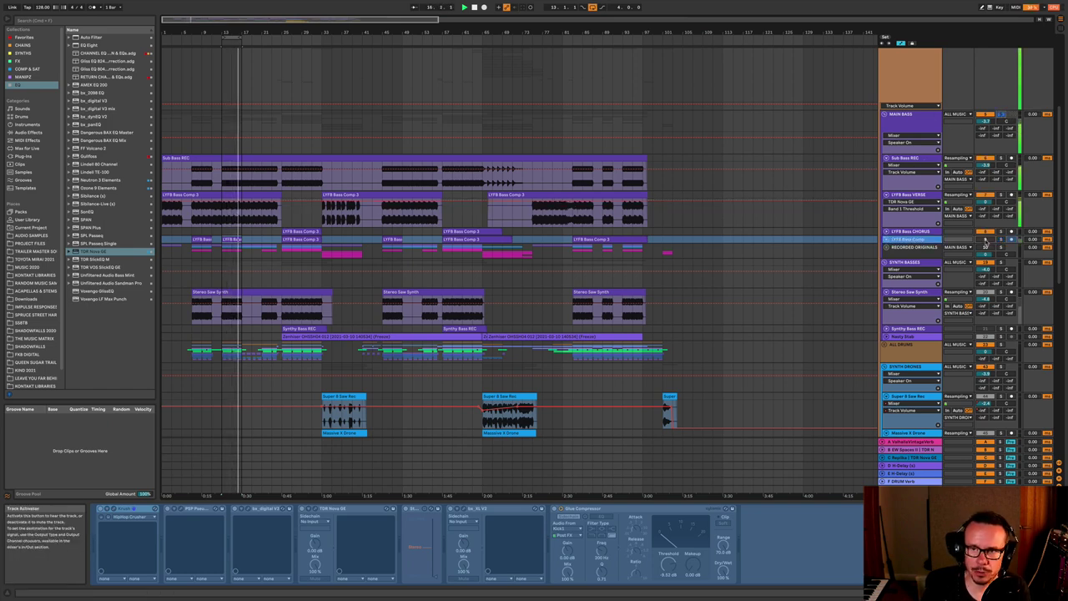
pyautogui.press('space')
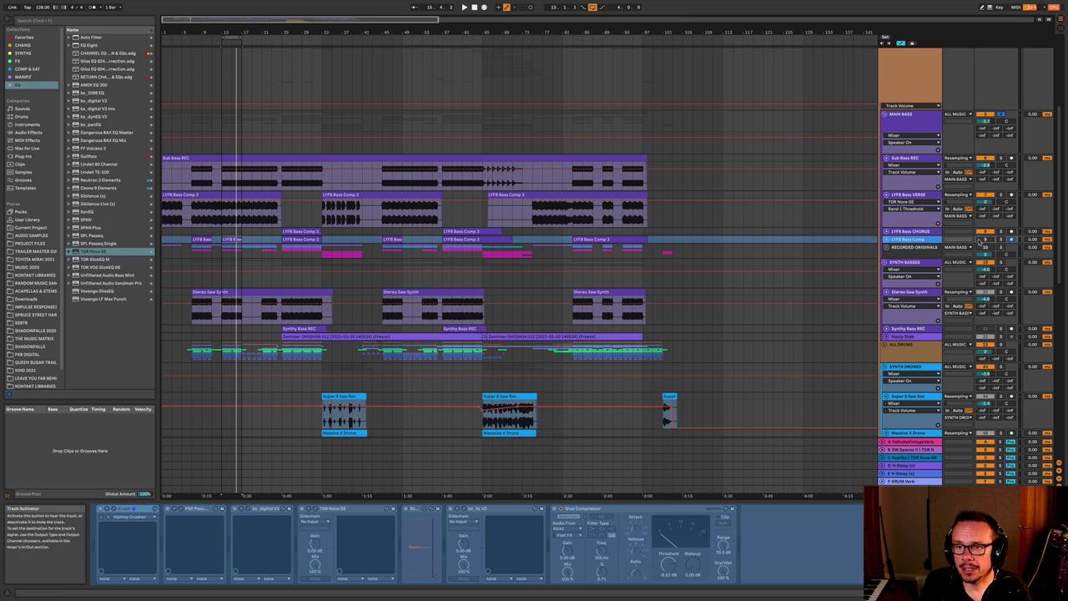
# - Solo the SYNTH BASSES group on its own and play it from bar 13
pyautogui.click(903, 248)
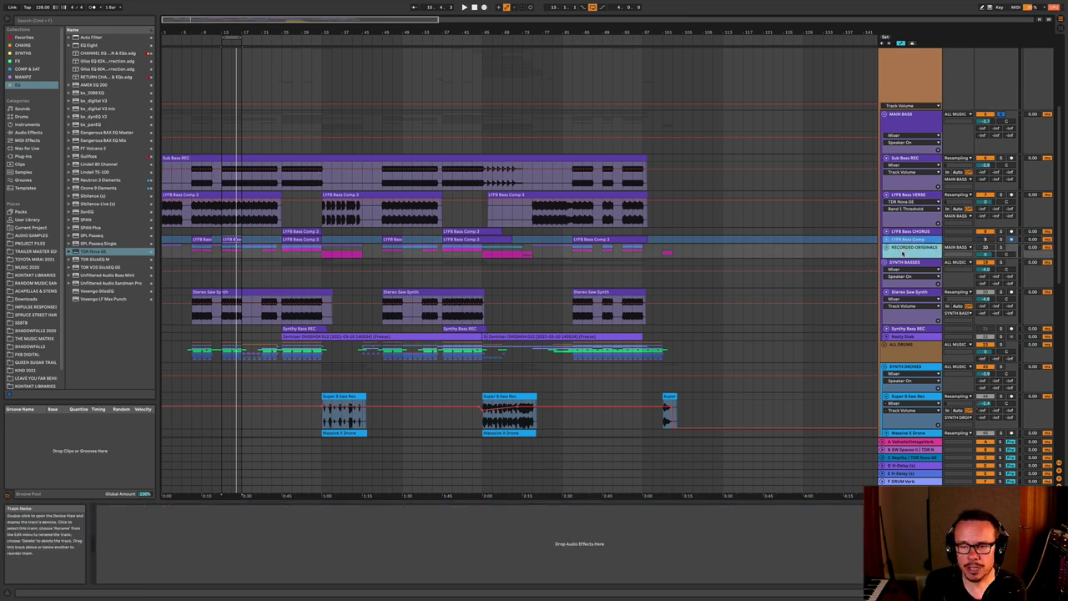
pyautogui.click(909, 269)
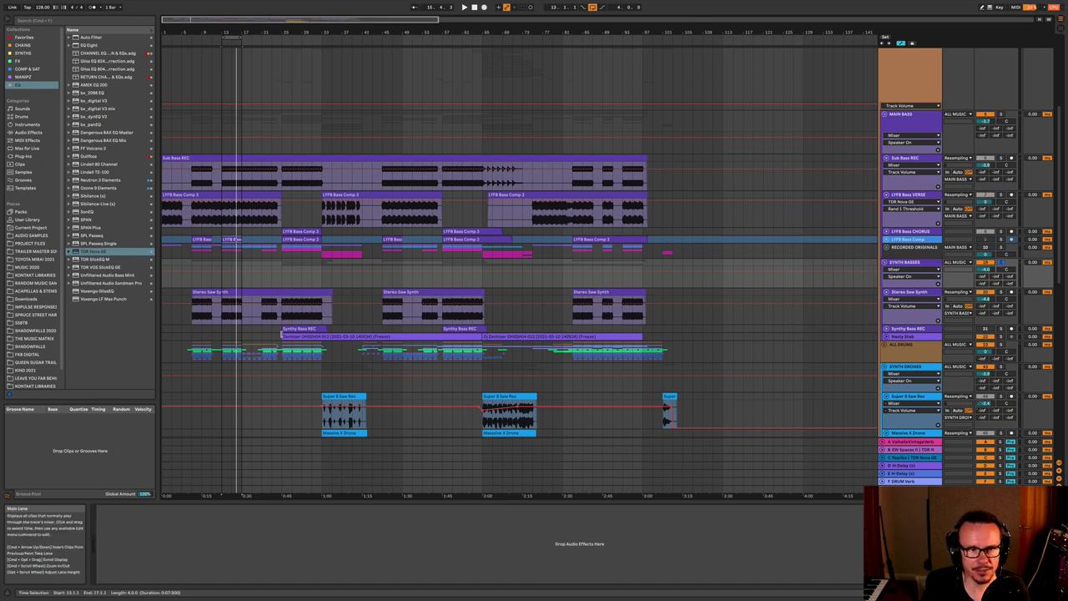
pyautogui.click(223, 323)
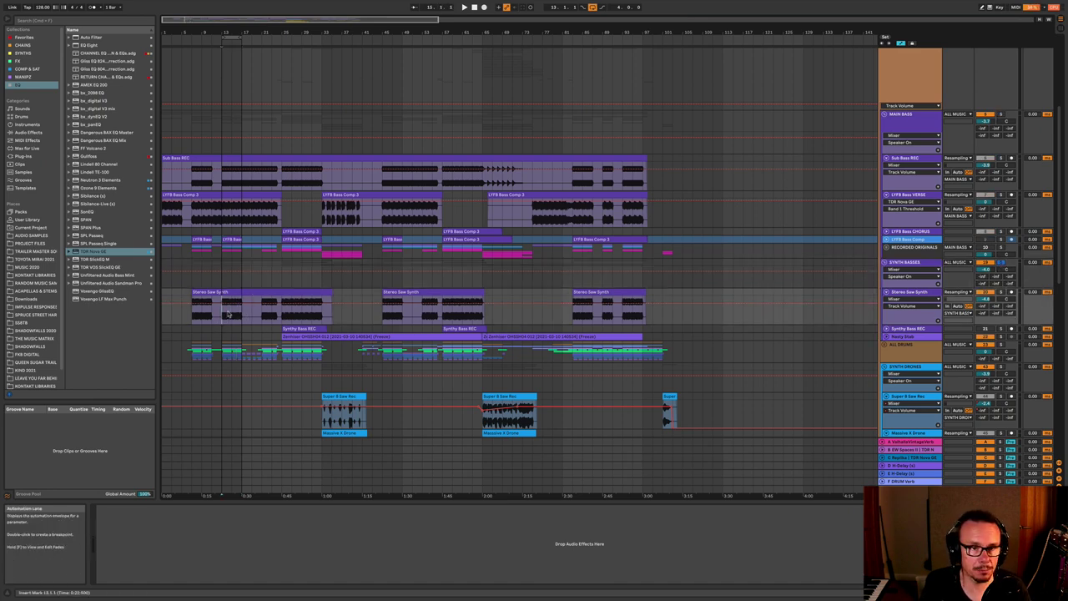
pyautogui.press('space')
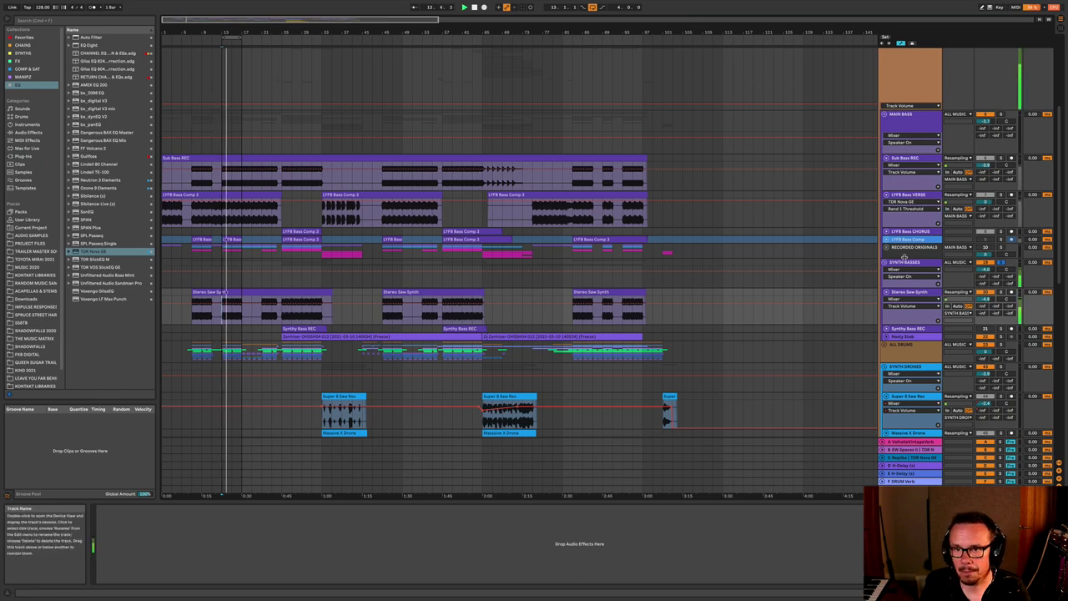
# - Solo the MAIN BASS and SYNTH BASSES groups together, play them from bar 13, and clear the solos
pyautogui.click(1004, 114)
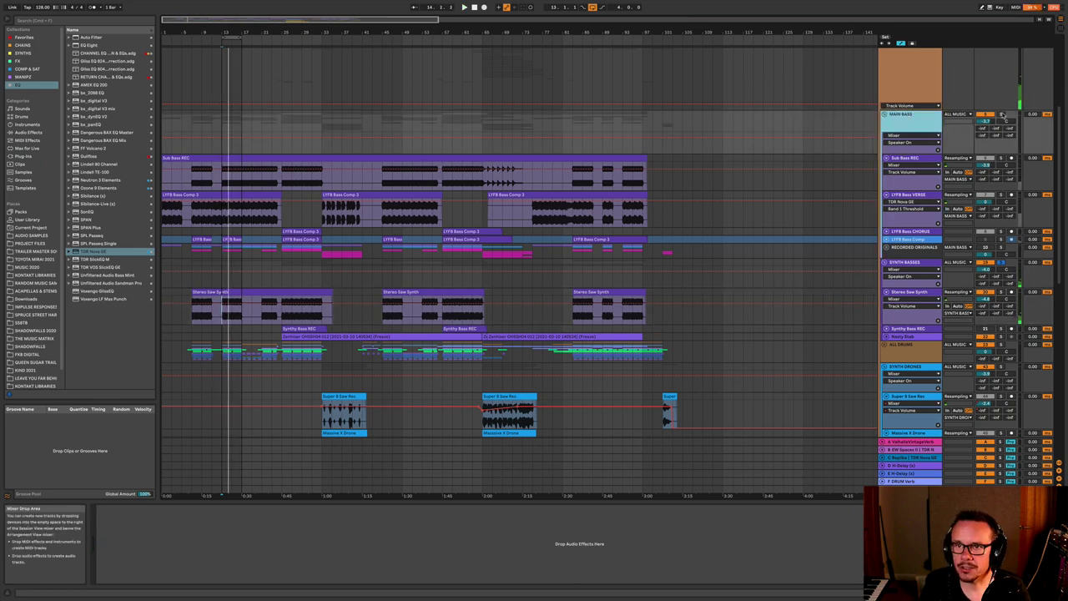
pyautogui.click(1003, 114)
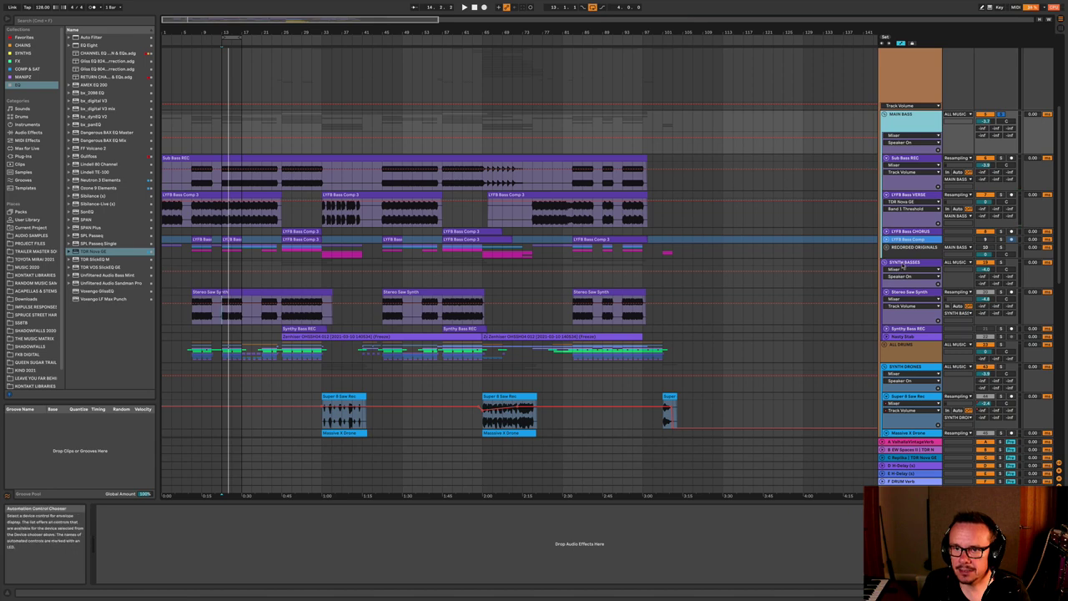
pyautogui.keyDown('shift'); pyautogui.click(903, 264); pyautogui.keyUp('shift')
pyautogui.click(1000, 264)
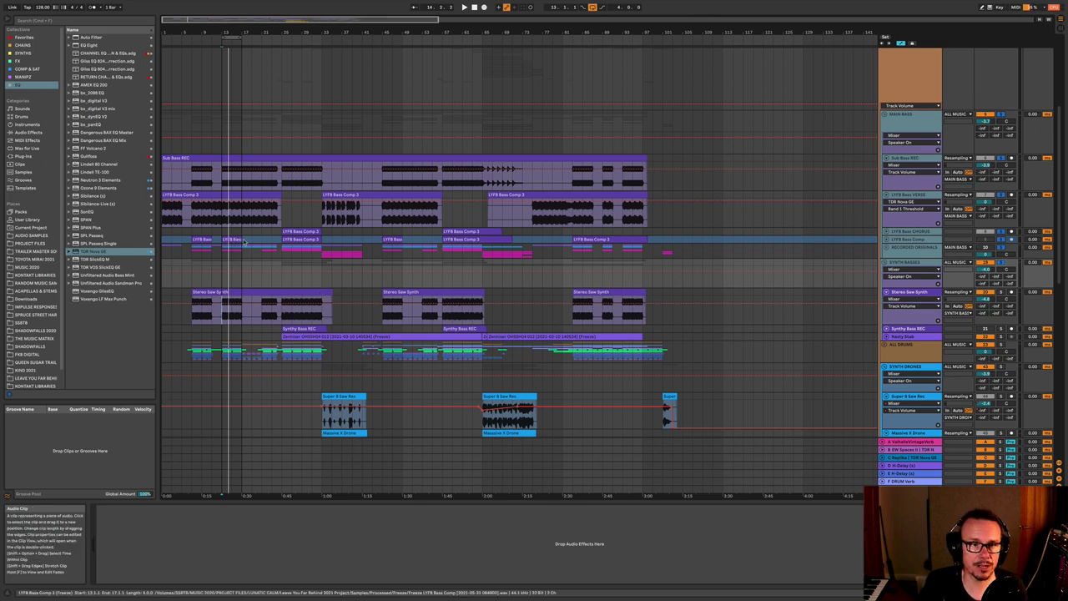
pyautogui.click(226, 269)
pyautogui.press('space')
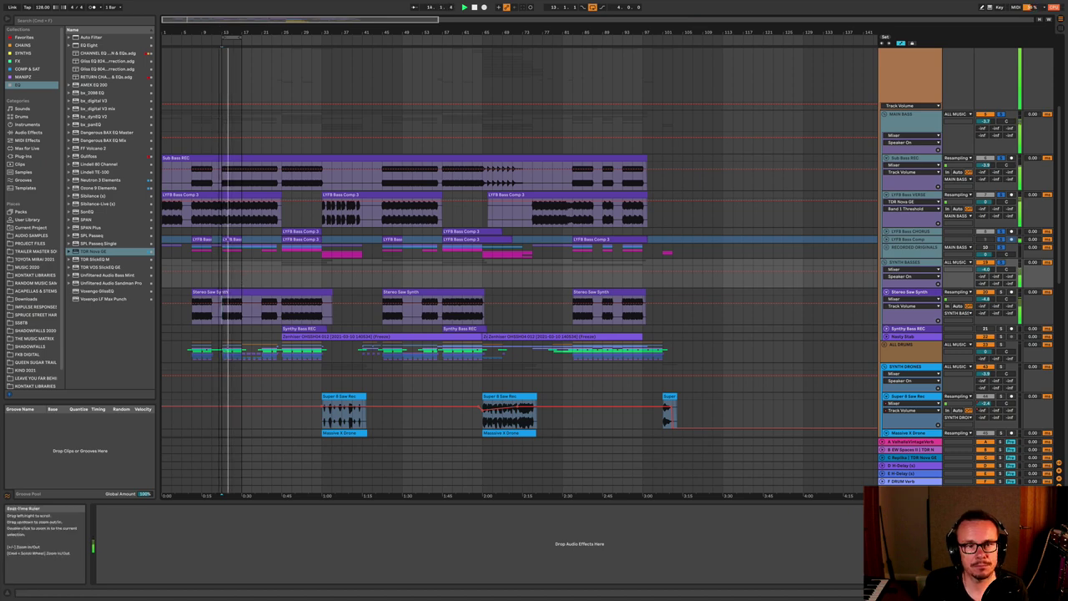
pyautogui.moveTo(220, 32); pyautogui.dragTo(221, 55)
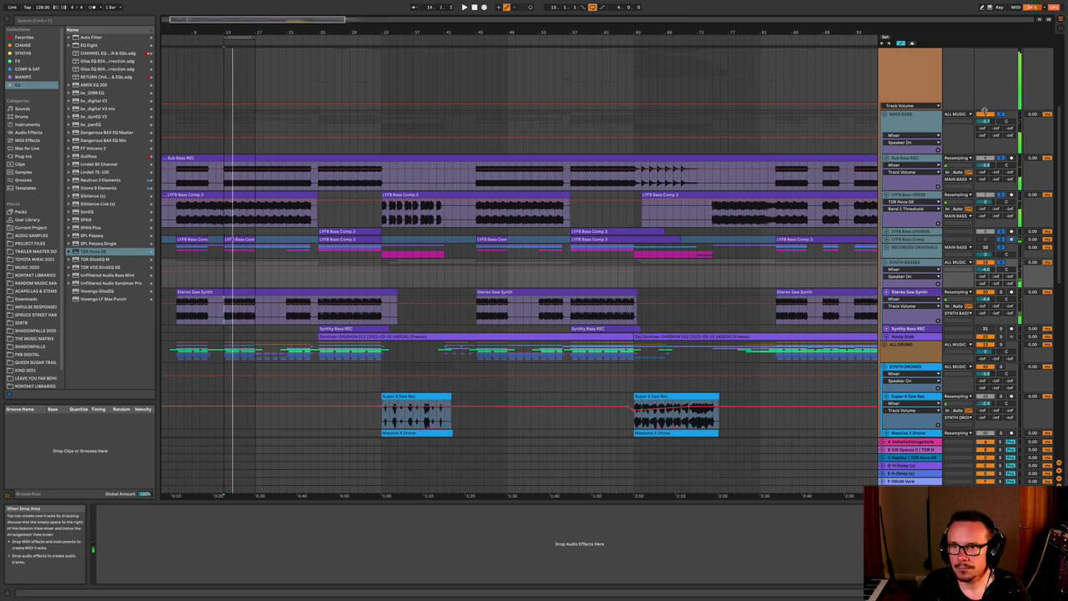
pyautogui.click(898, 118)
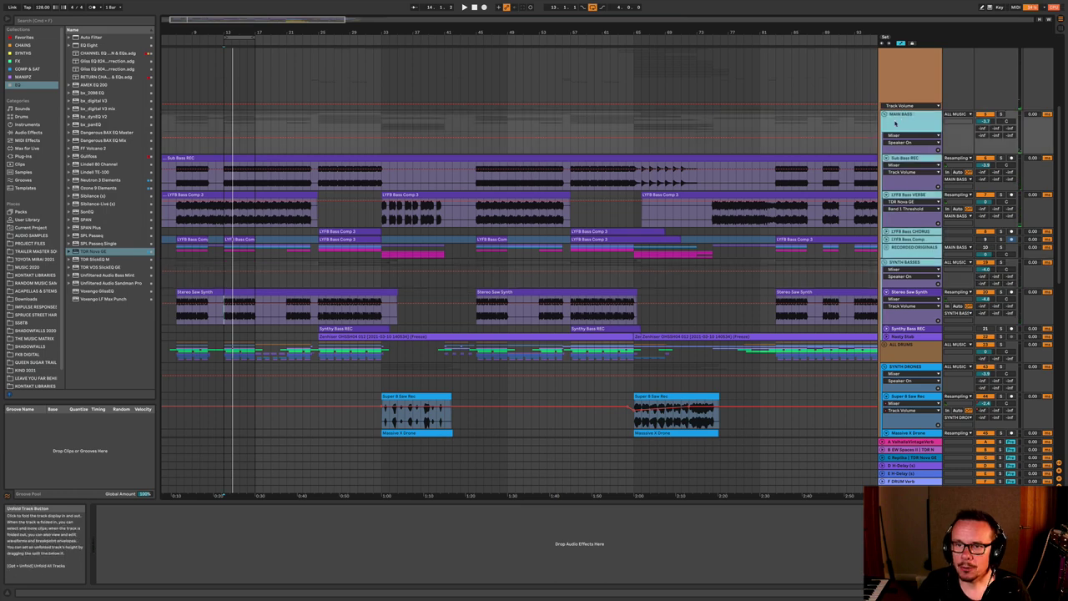
# - View the ALL MUSIC group's device chain and unfold the ALL DRUMS group further down the track list
pyautogui.scroll(5, 881, 245)
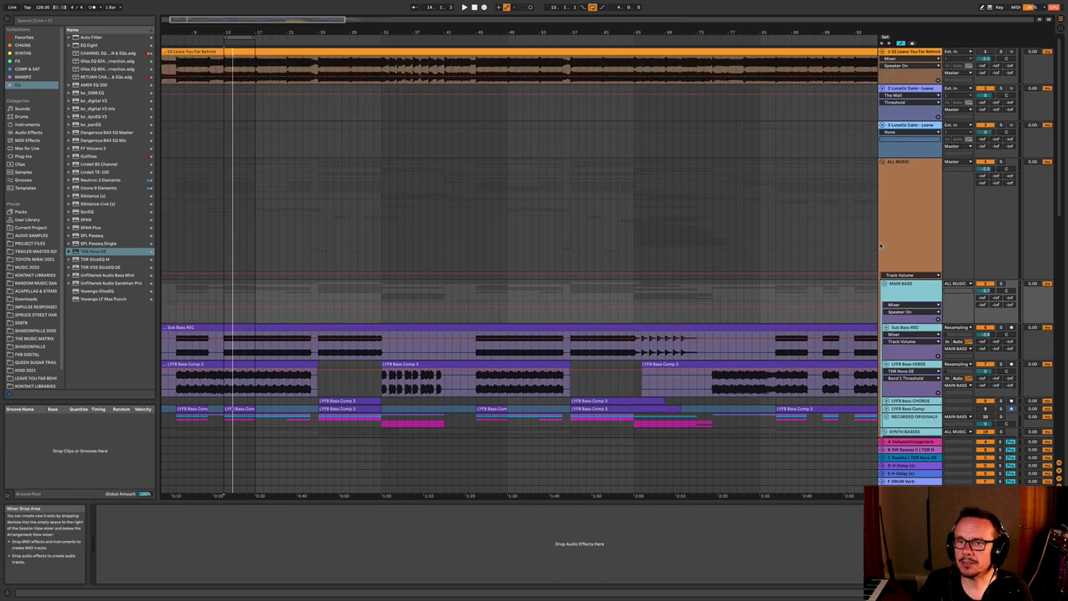
pyautogui.click(912, 161)
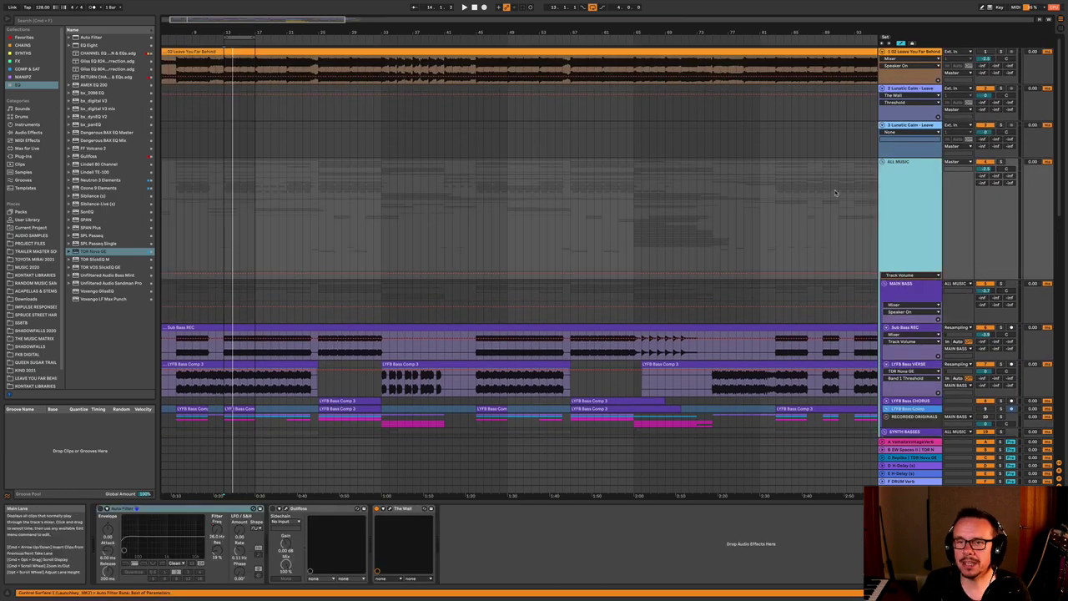
pyautogui.scroll(-12, 505, 342)
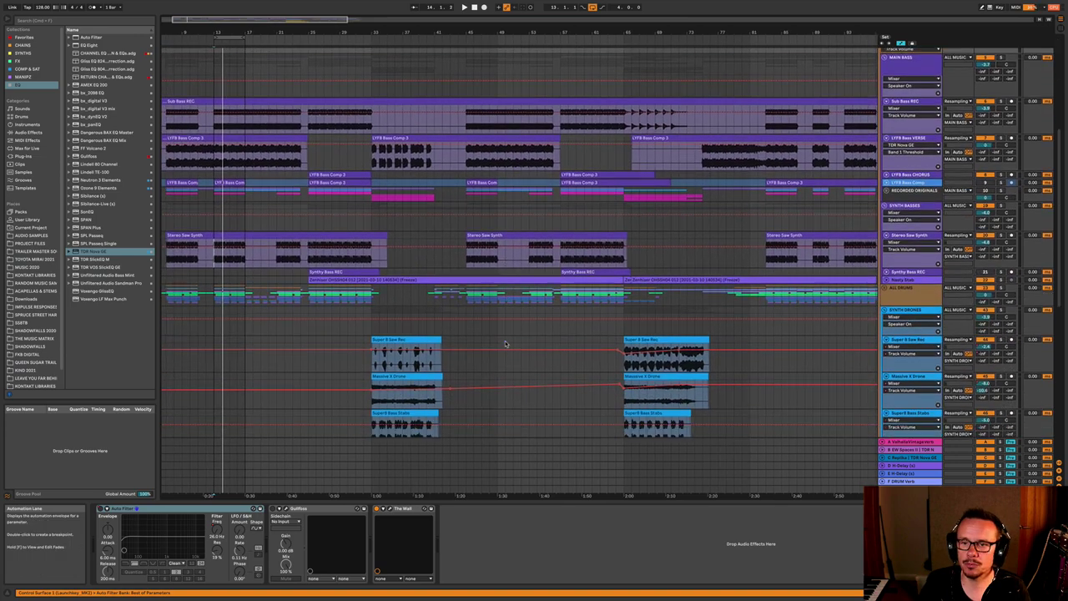
pyautogui.click(904, 212)
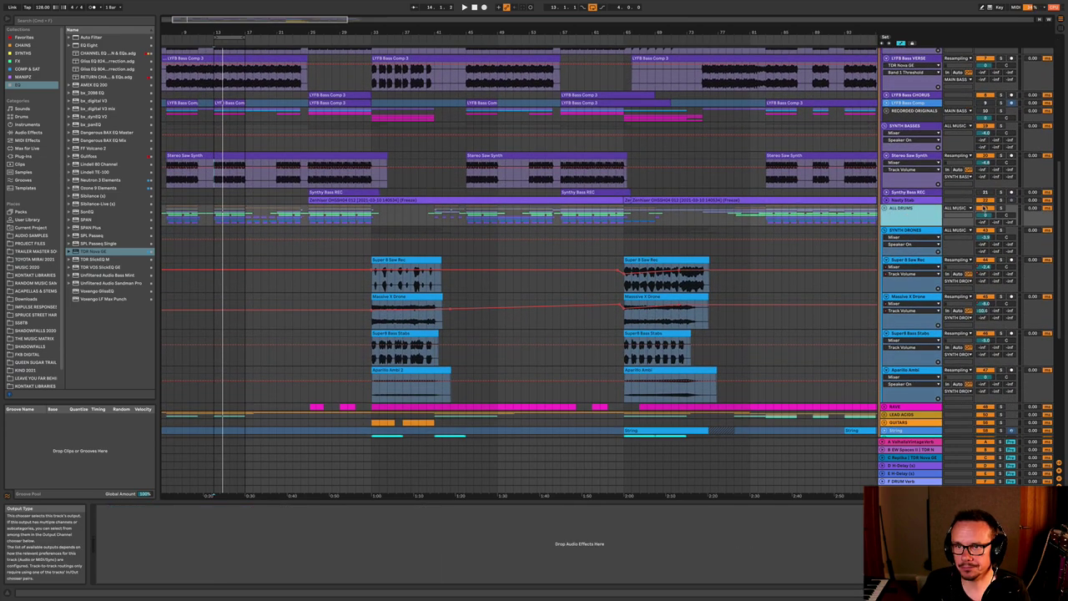
pyautogui.click(886, 208)
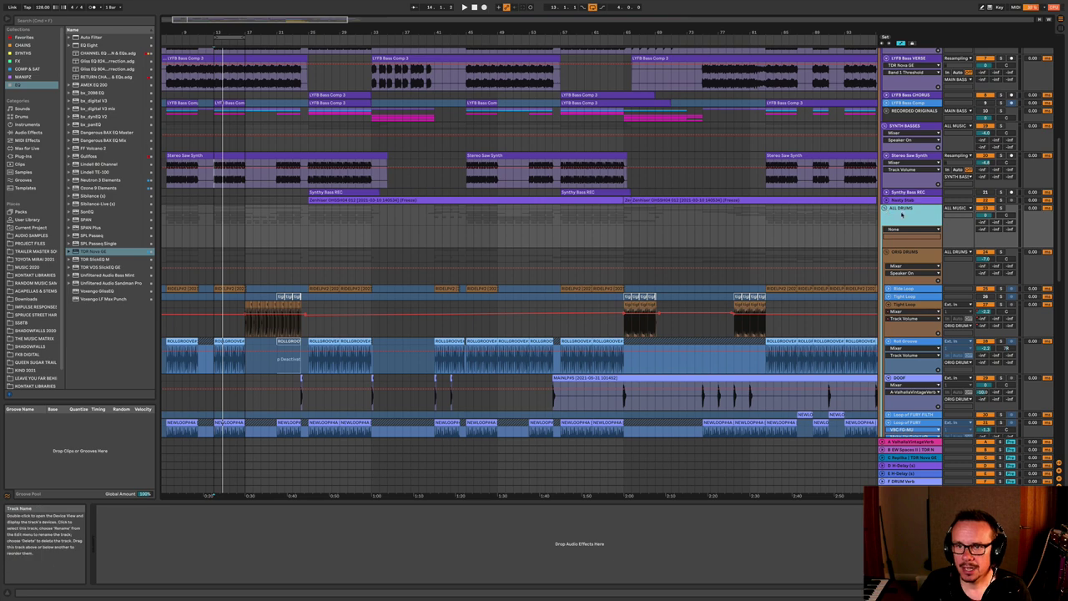
pyautogui.scroll(-3, 894, 239)
# - View the ORIG DRUMS group's compressors, then solo the Roll Groove track and play it from bar 13 to bar 16
pyautogui.click(906, 179)
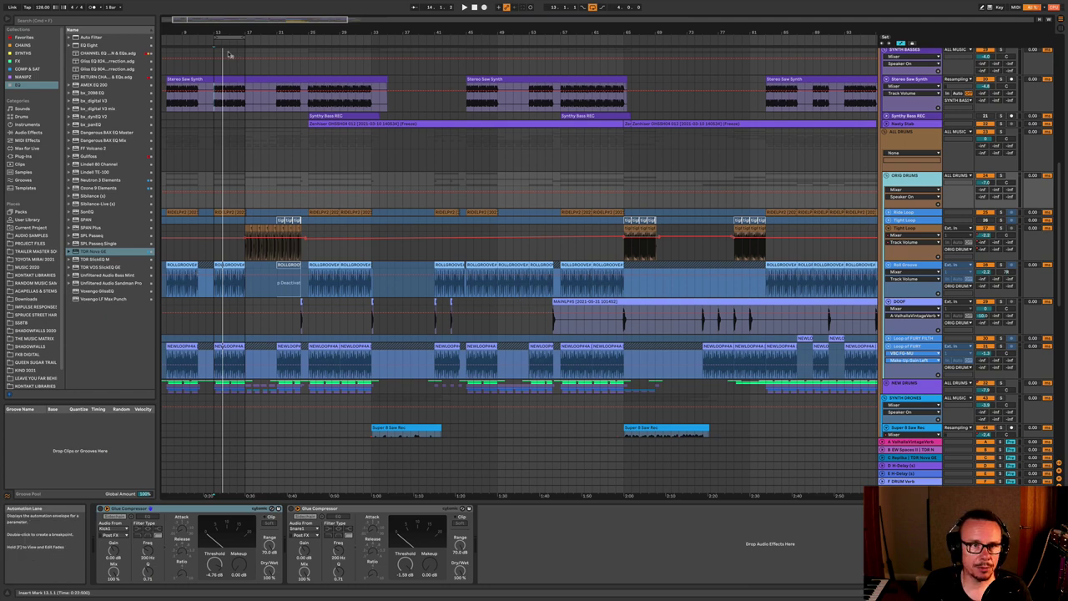
pyautogui.moveTo(208, 32); pyautogui.dragTo(208, 36)
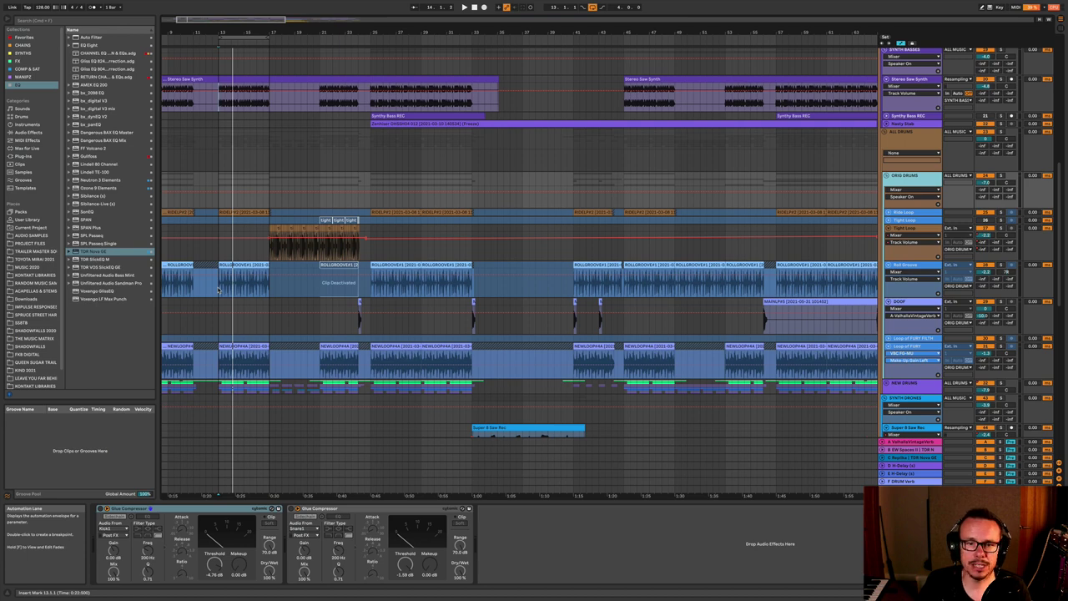
pyautogui.click(217, 290)
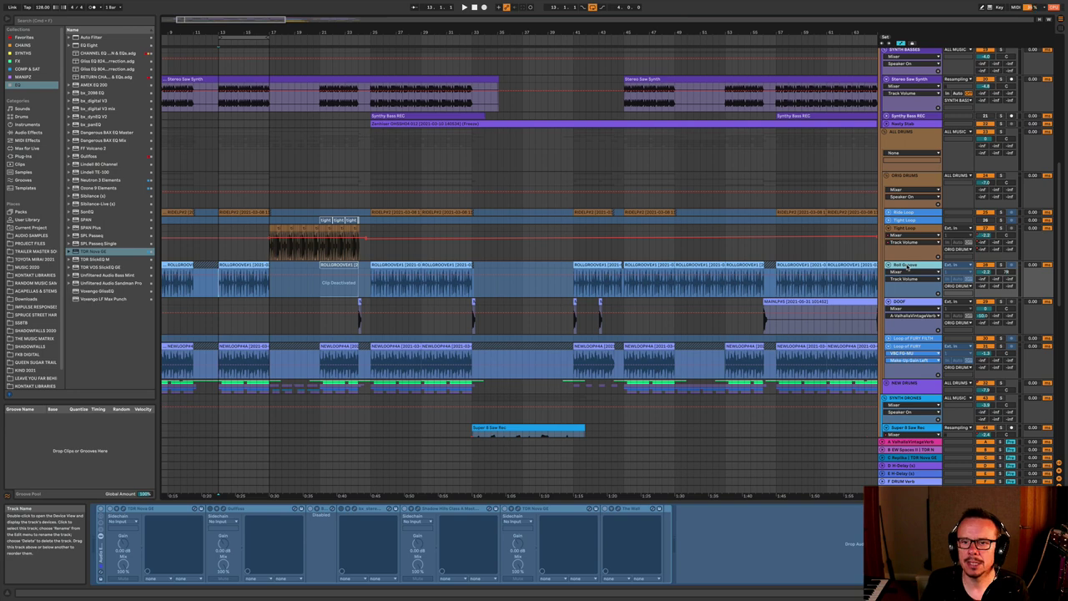
pyautogui.click(916, 213)
pyautogui.click(926, 284)
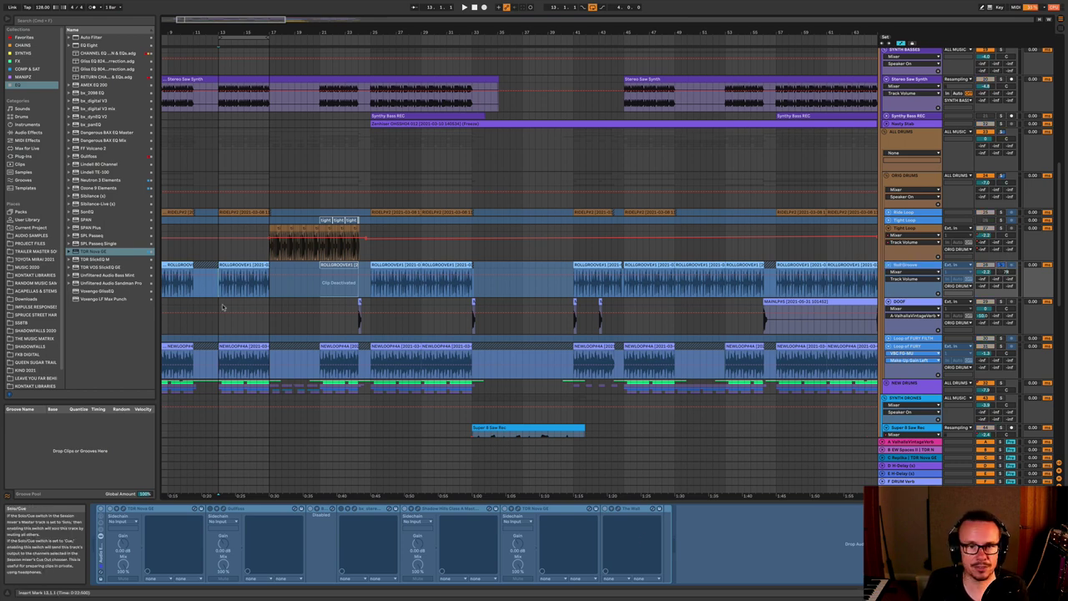
pyautogui.press('space')
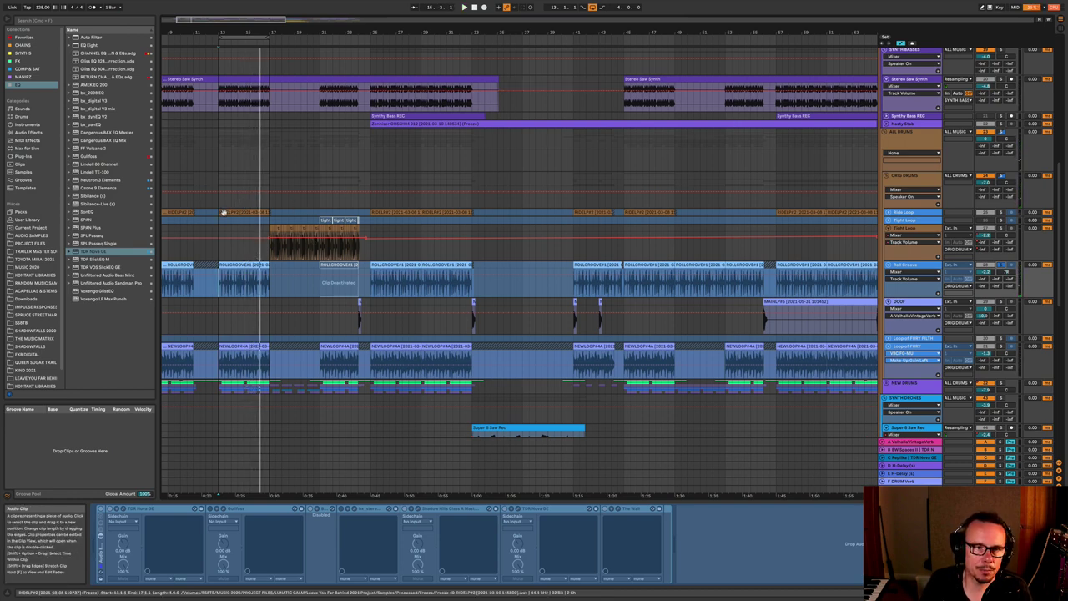
# - Solo the Loop of FURY track and play its loop from bar 13 with the whole arrangement in view
pyautogui.click(902, 213)
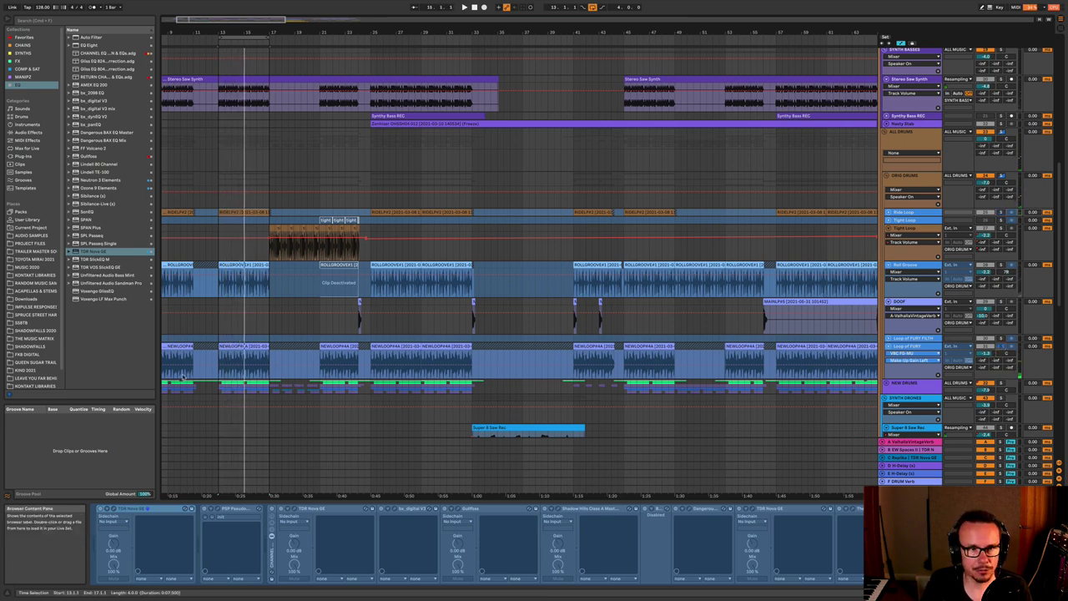
pyautogui.click(231, 376)
pyautogui.moveTo(368, 32); pyautogui.dragTo(368, 13)
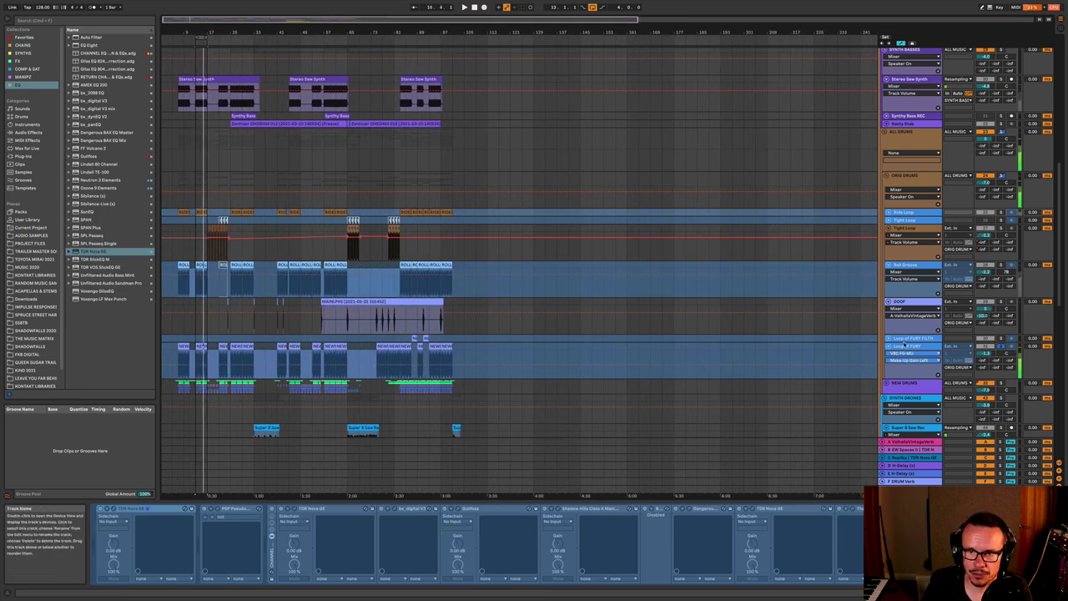
# - Solo the Loop of FURY FILTH track and play its short clip from bar 87
pyautogui.click(906, 339)
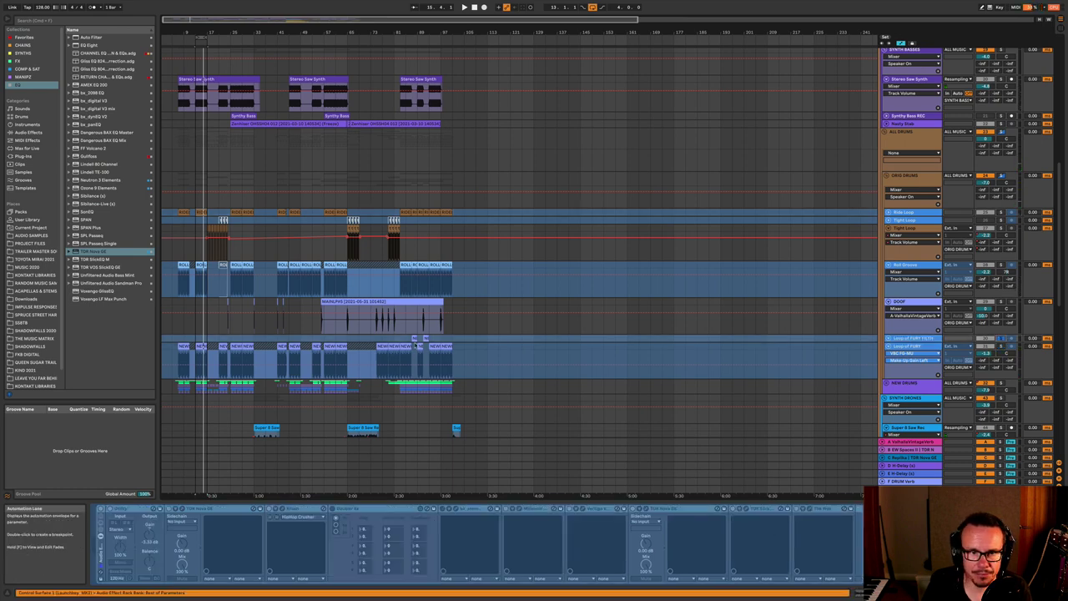
pyautogui.press('space')
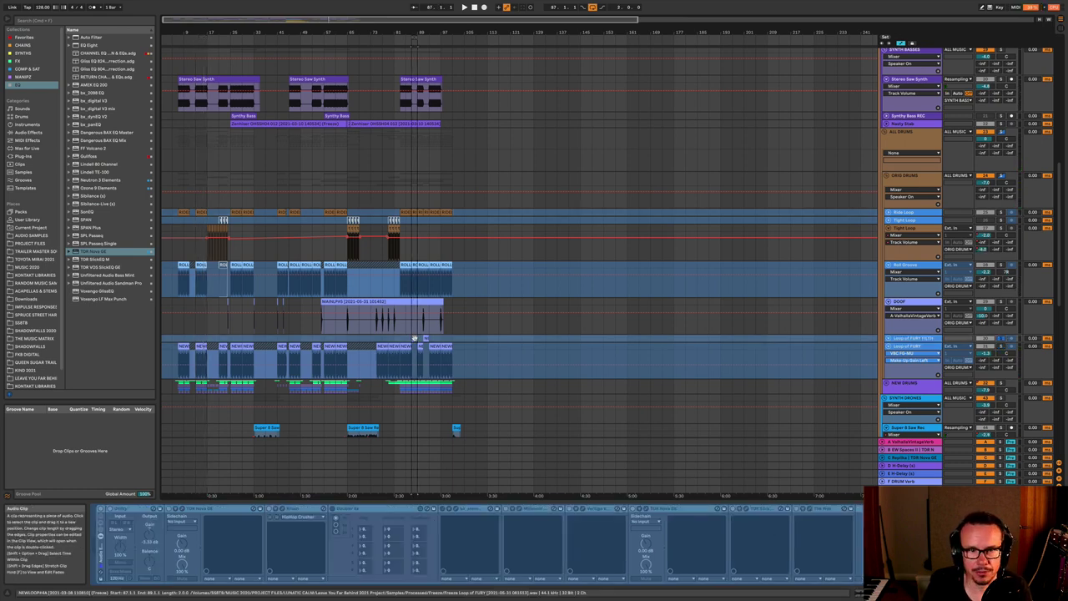
pyautogui.moveTo(412, 23); pyautogui.dragTo(412, 30)
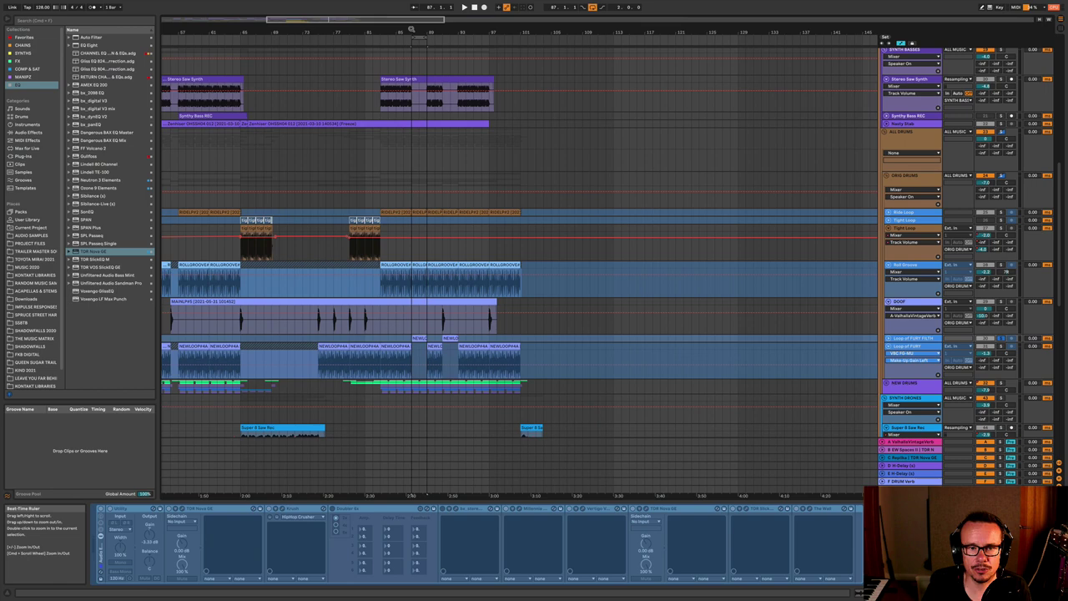
pyautogui.click(1001, 338)
pyautogui.press('space')
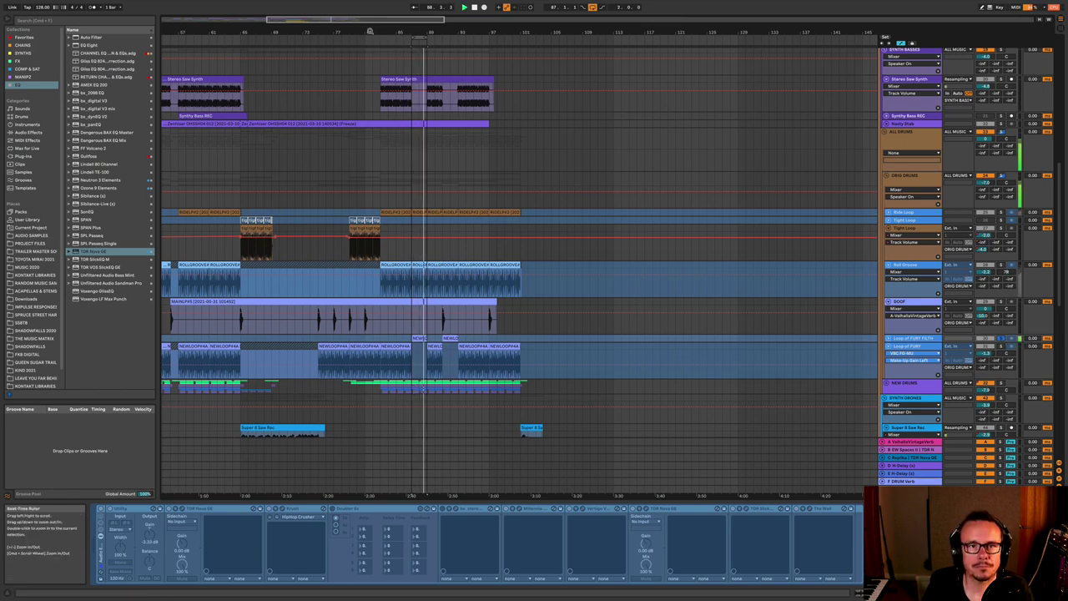
pyautogui.moveTo(370, 30); pyautogui.dragTo(442, 32)
pyautogui.press('space')
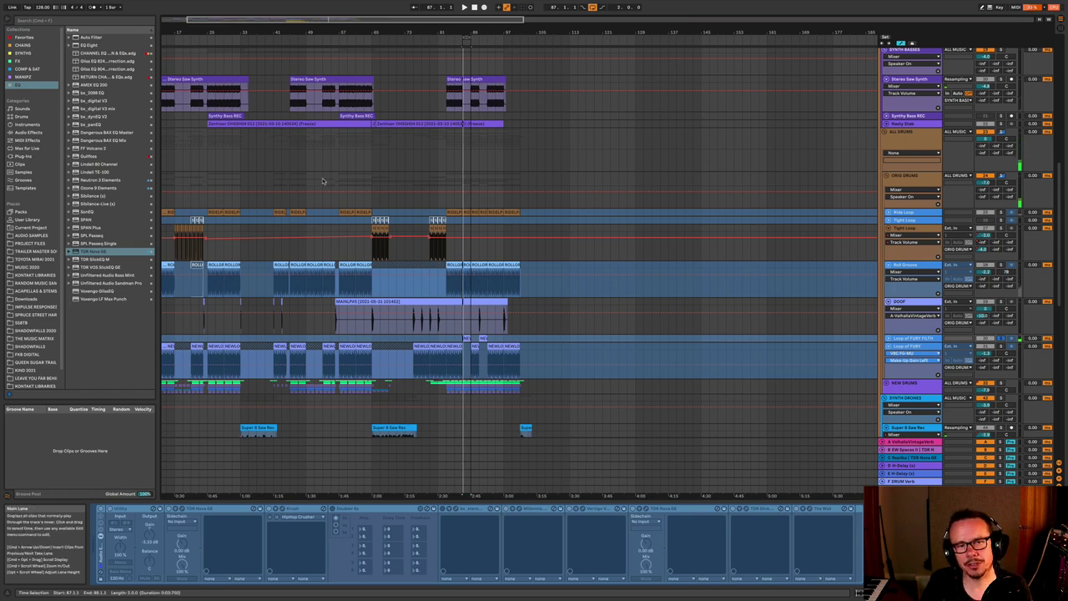
# - Solo the Tight Loop track, play it from bar 17, and examine its chopped slices up close
pyautogui.click(174, 254)
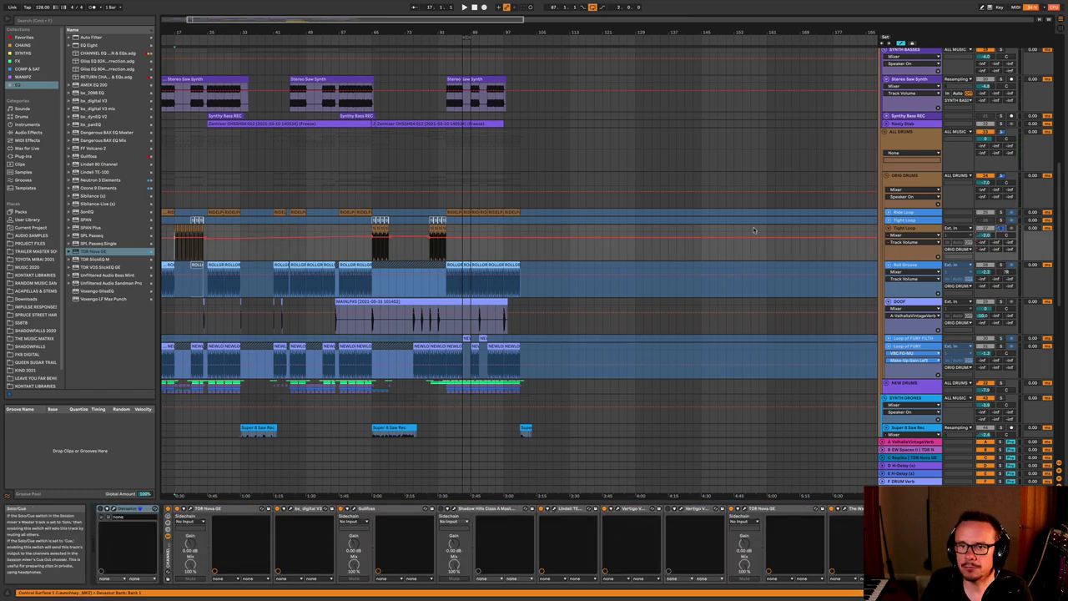
pyautogui.press('space')
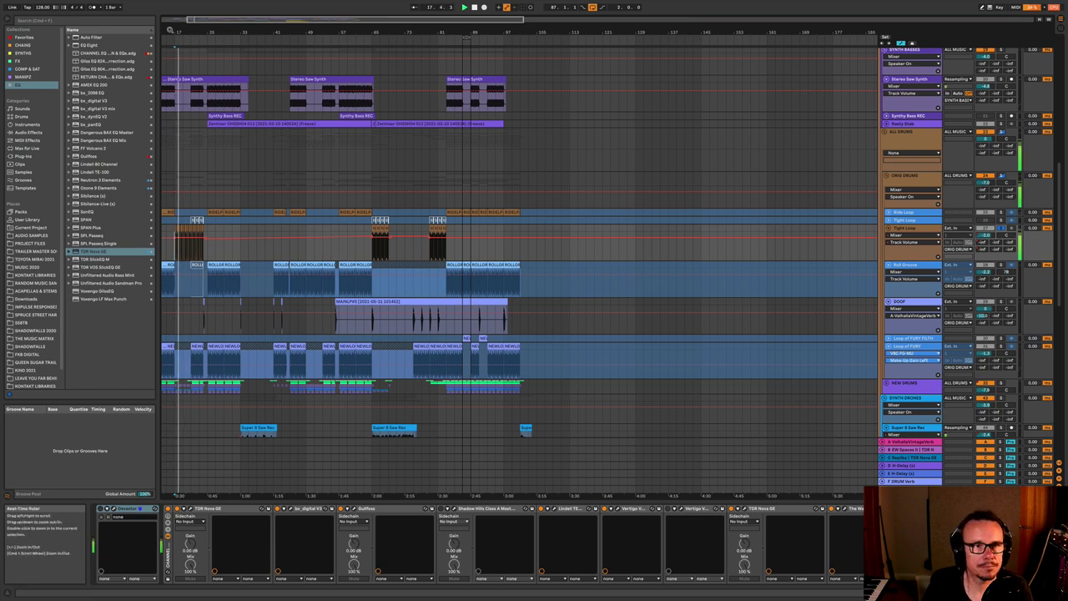
pyautogui.moveTo(170, 30); pyautogui.dragTo(170, 75)
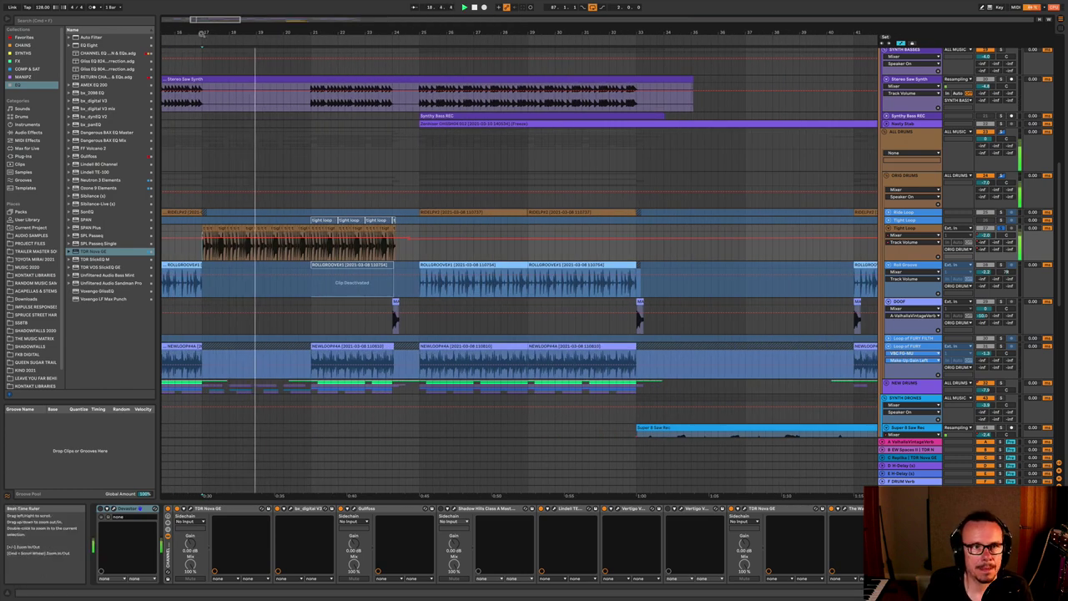
pyautogui.moveTo(202, 34); pyautogui.dragTo(202, 75)
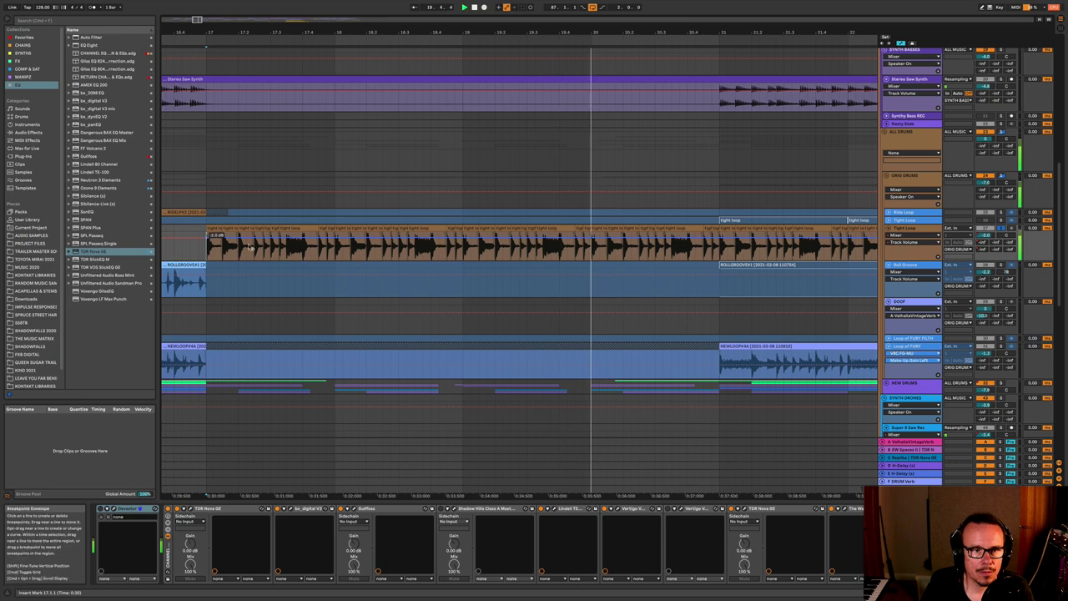
pyautogui.press('space')
pyautogui.moveTo(209, 32); pyautogui.dragTo(208, 104)
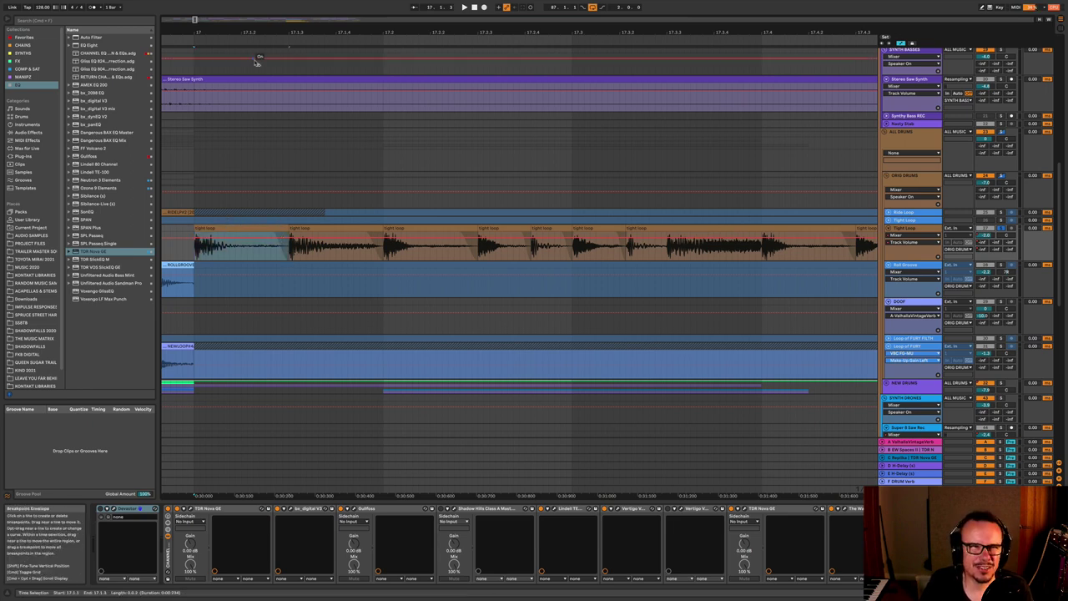
pyautogui.moveTo(234, 32); pyautogui.dragTo(234, 12)
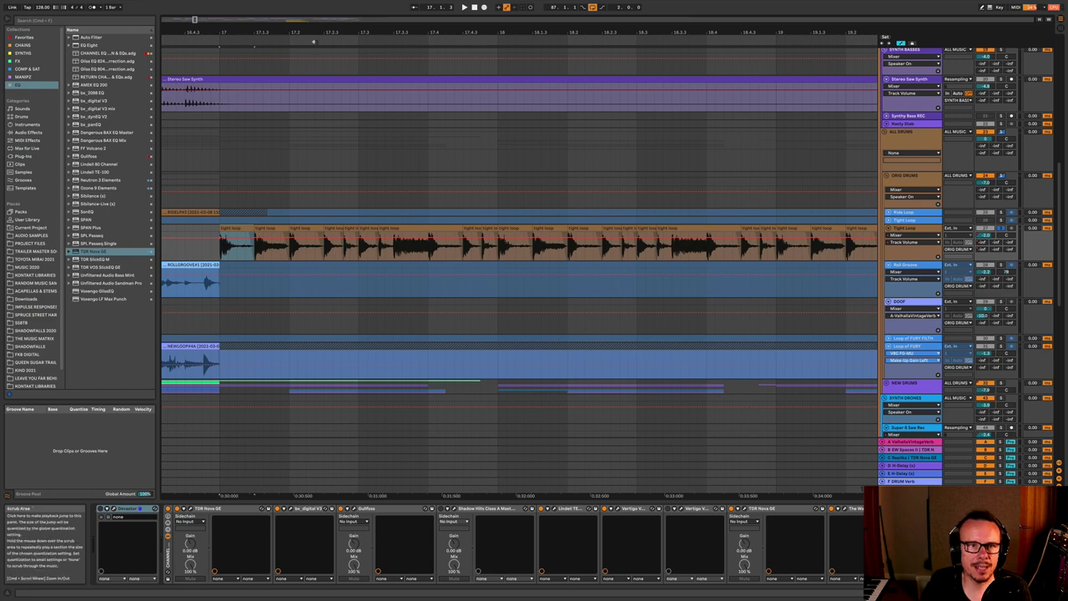
pyautogui.moveTo(302, 31); pyautogui.dragTo(301, 18)
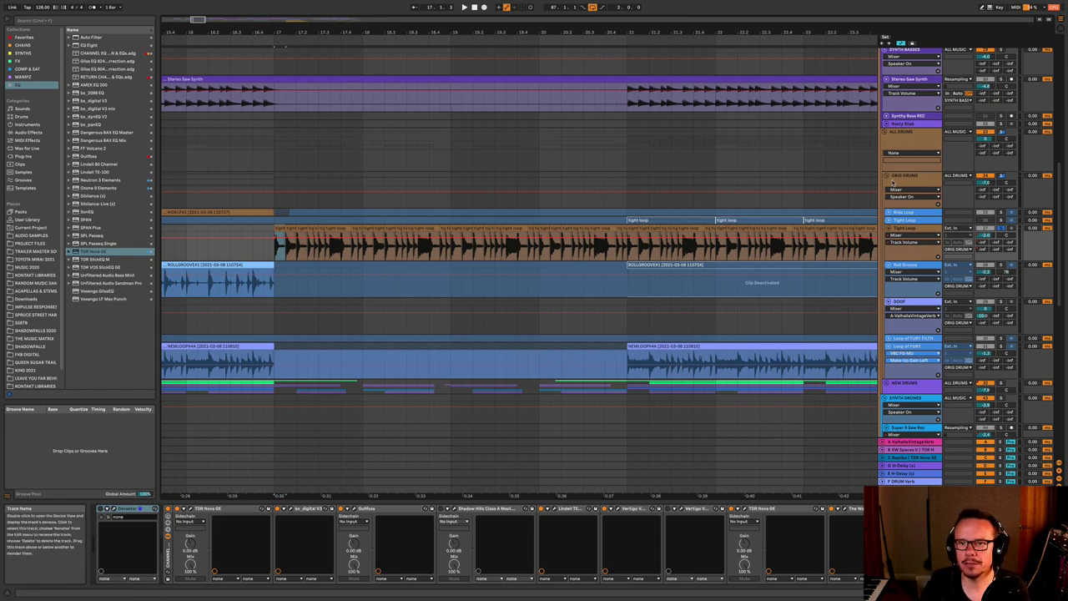
# - Fold the ORIG DRUMS group, solo it, and play it from bar 16
pyautogui.click(893, 180)
pyautogui.click(886, 177)
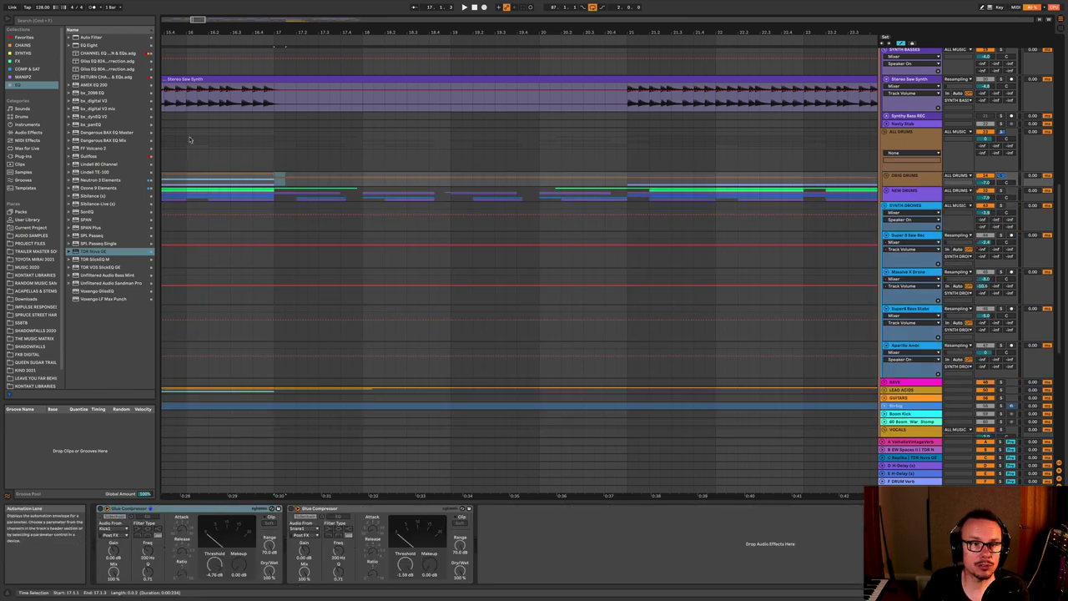
pyautogui.click(186, 160)
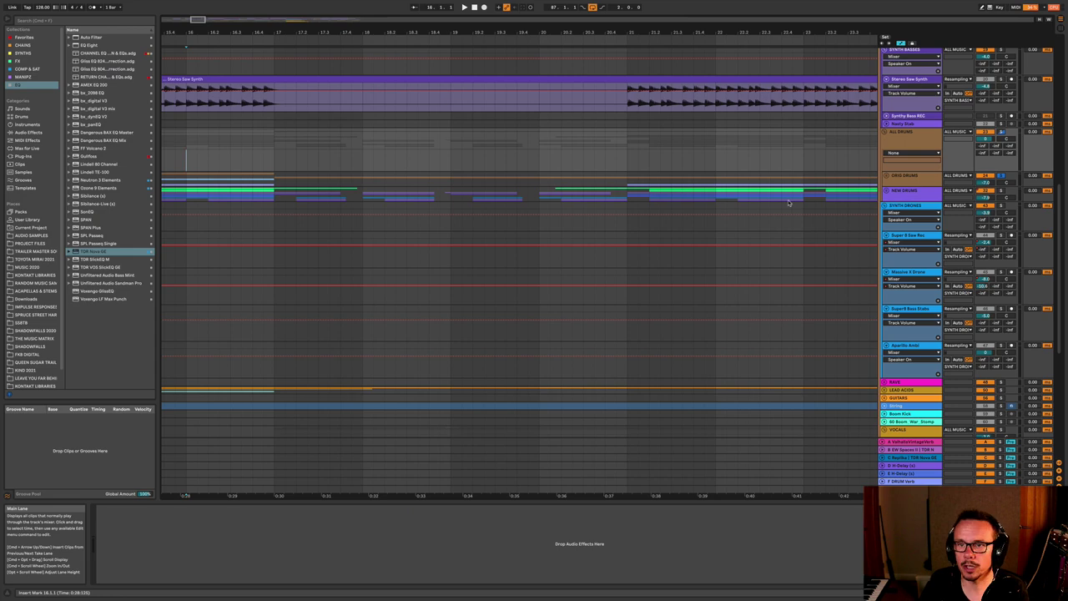
pyautogui.press('space')
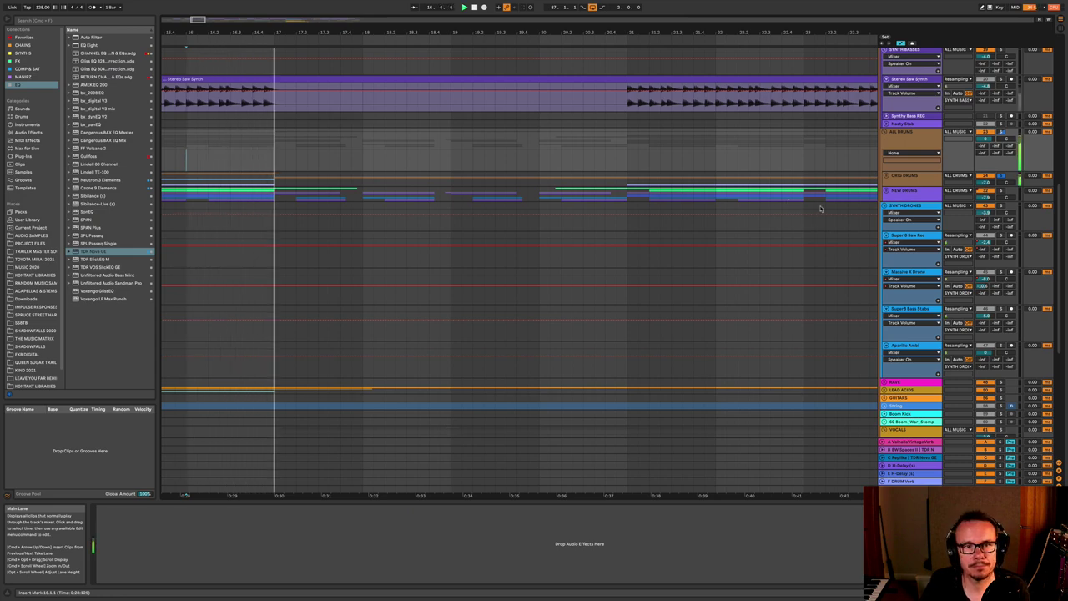
pyautogui.moveTo(315, 32); pyautogui.dragTo(315, 4)
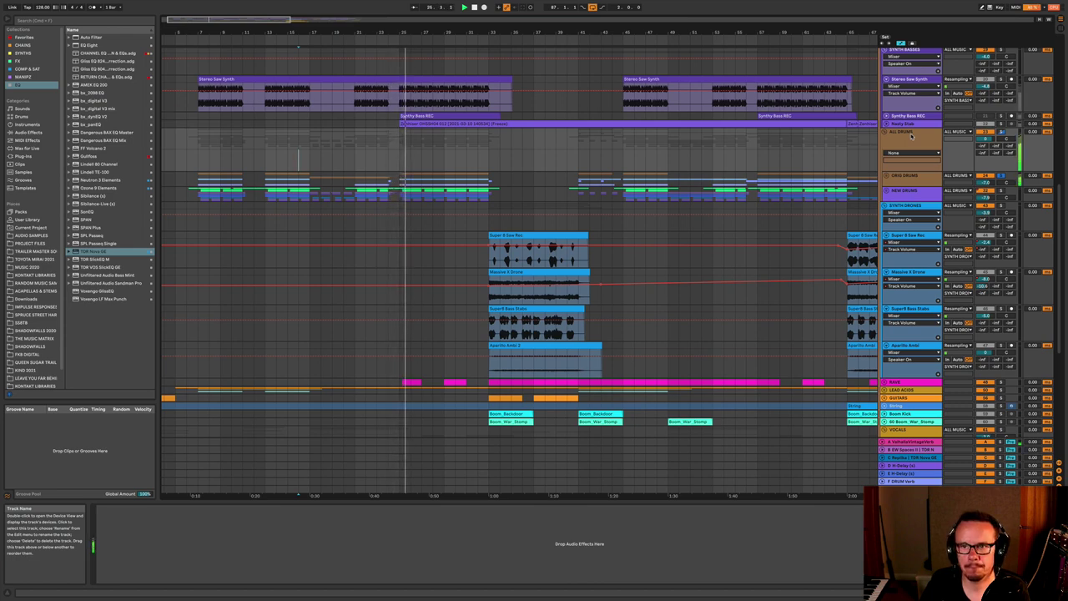
# - Solo the whole ALL DRUMS group and play it from bar 25 to bar 33
pyautogui.press('space')
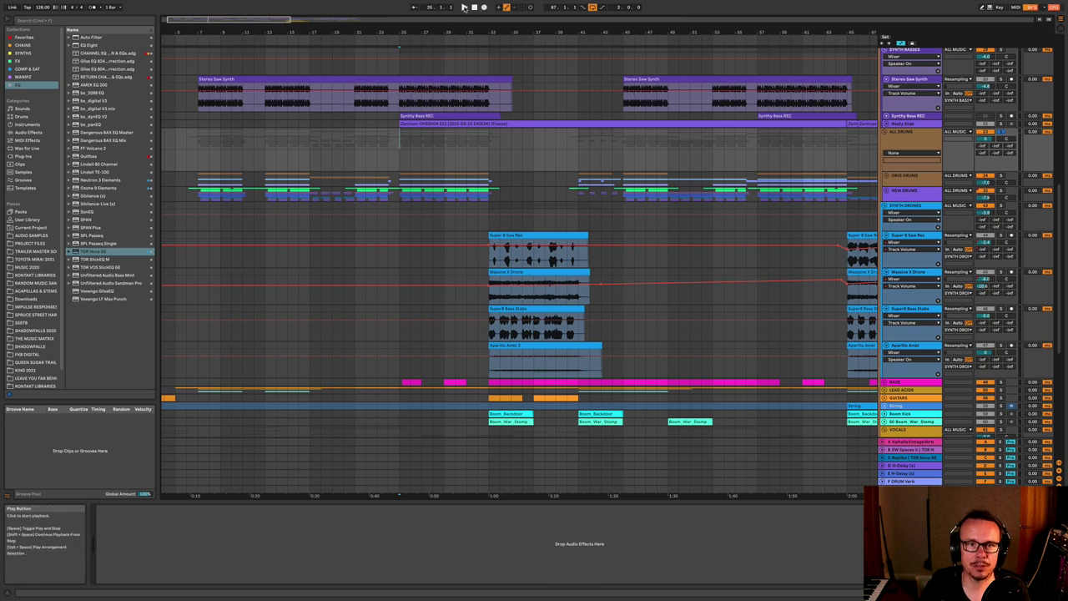
pyautogui.click(463, 6)
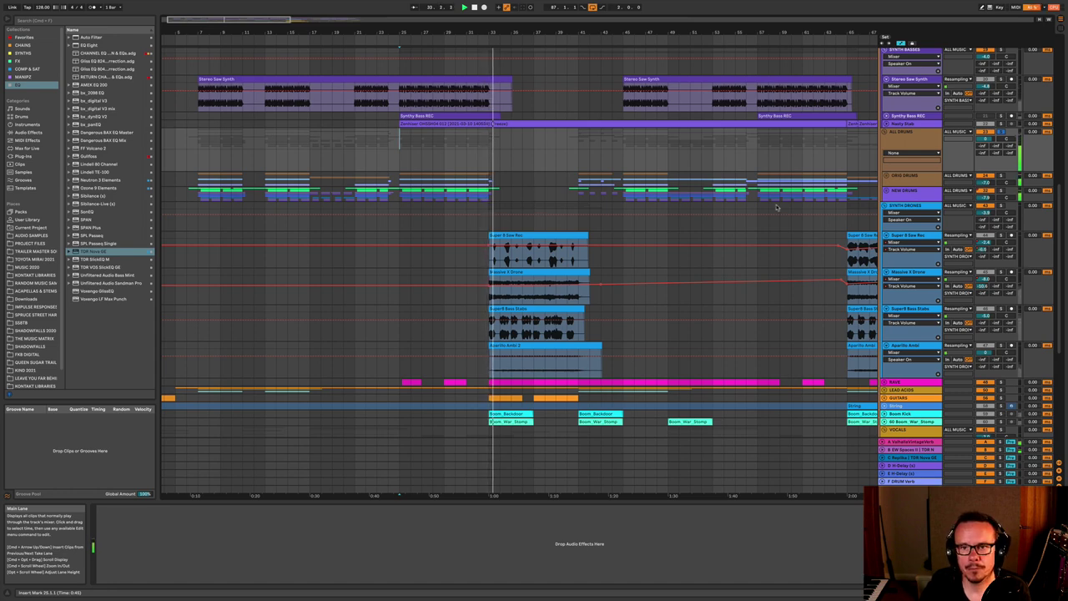
pyautogui.press('space')
# - Unfold the NEW DRUMS group, play it from bar 25 with the rest of the drums brought back in, and fold it again
pyautogui.click(904, 192)
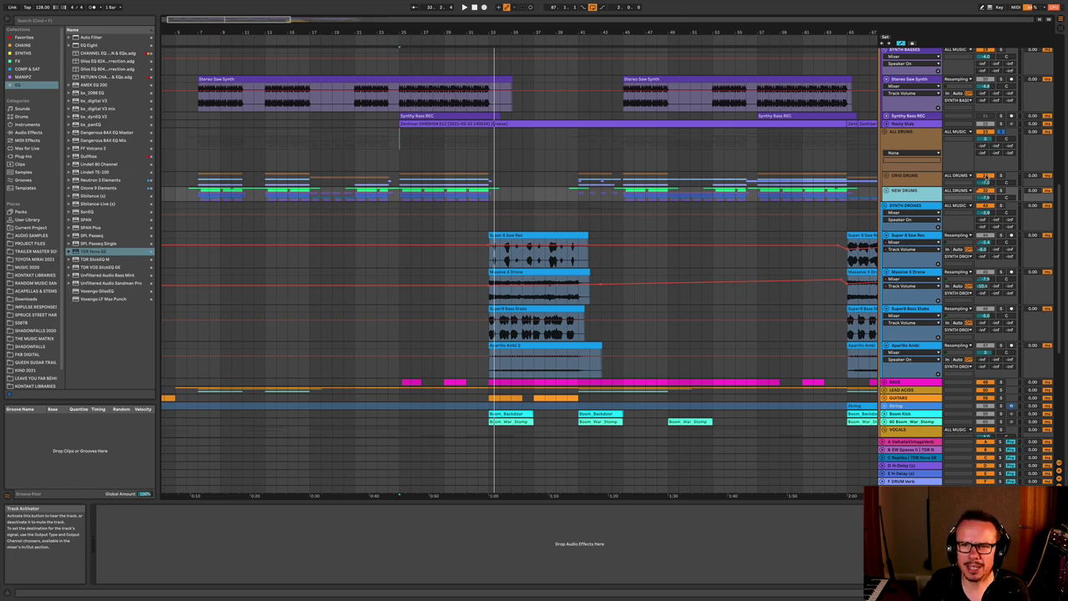
pyautogui.click(886, 192)
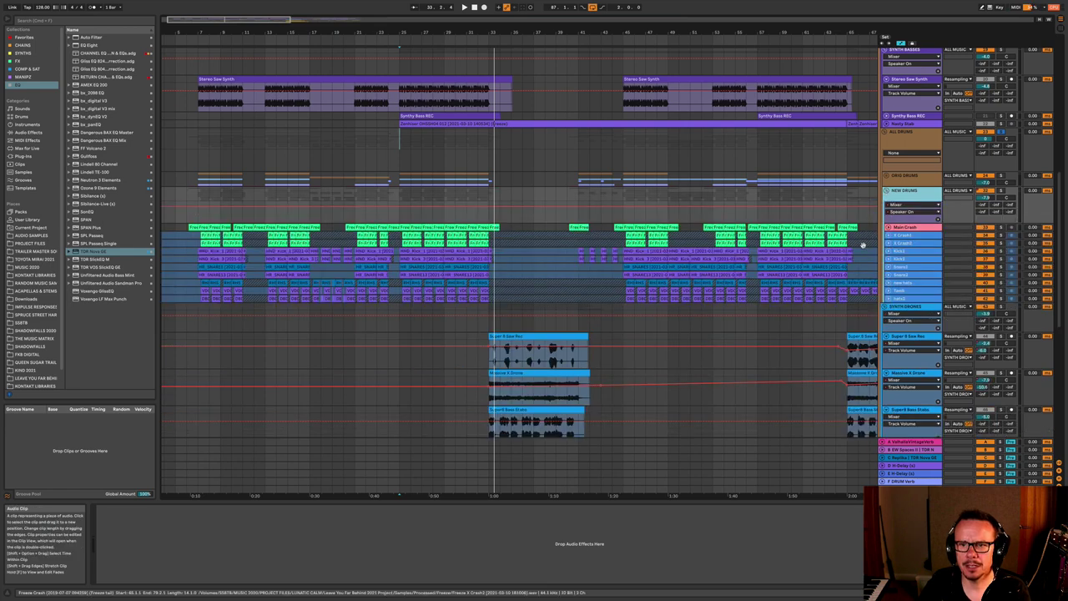
pyautogui.scroll(-1, 865, 247)
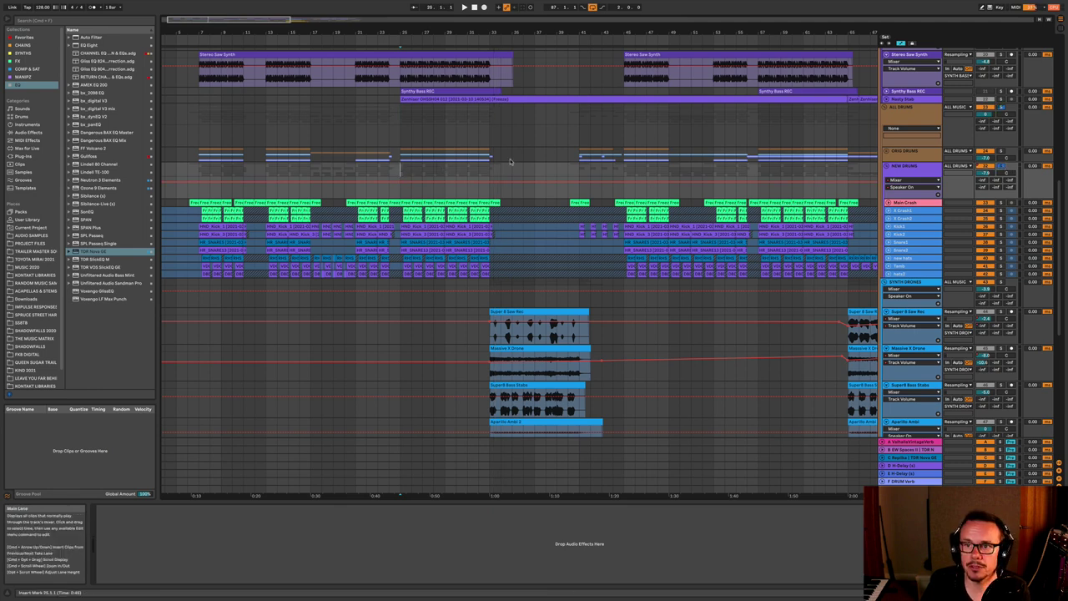
pyautogui.press('space')
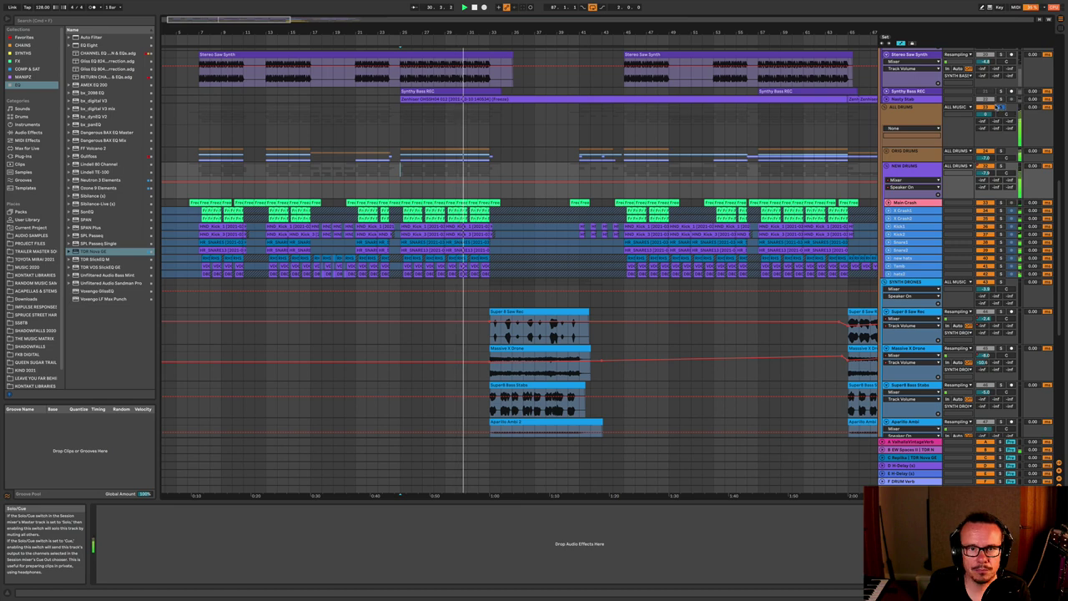
pyautogui.moveTo(516, 31); pyautogui.dragTo(493, 13)
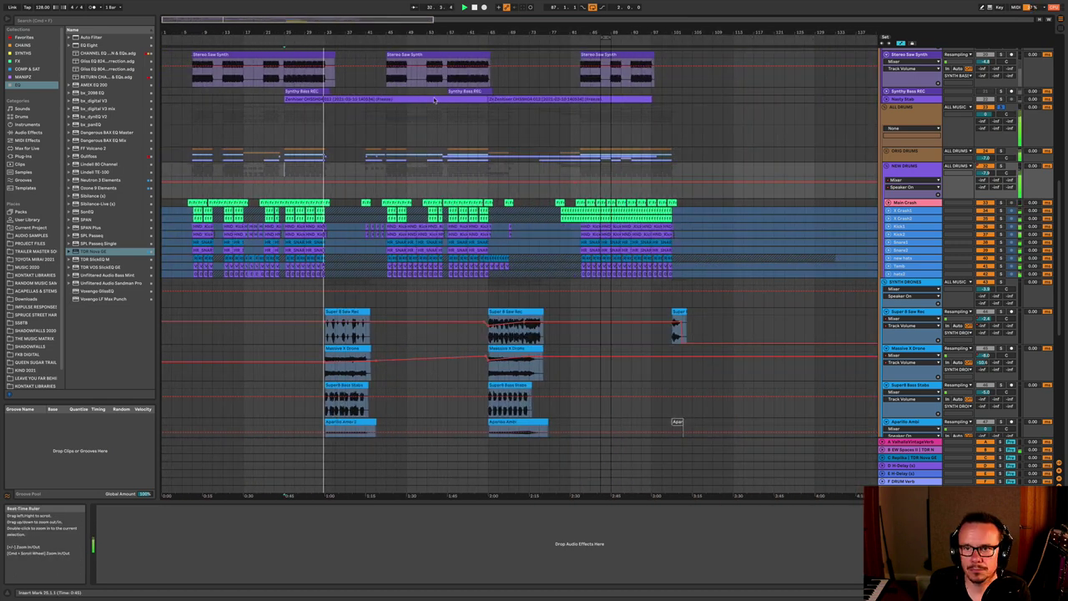
pyautogui.click(887, 167)
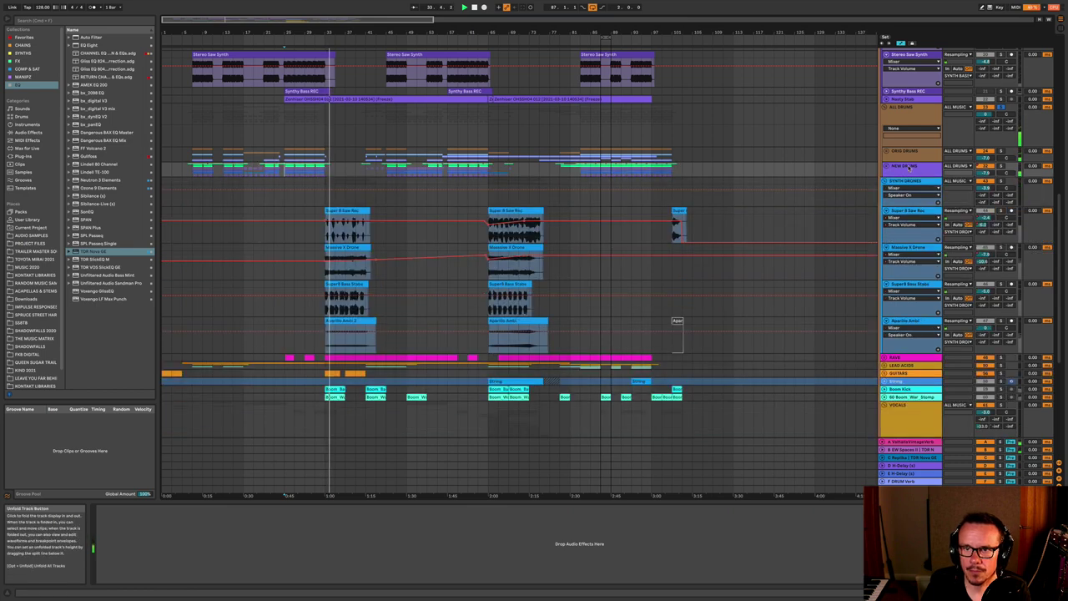
# - Select all tracks from the MAIN BASS group down to the ALL DRUMS group and solo them together
pyautogui.click(898, 151)
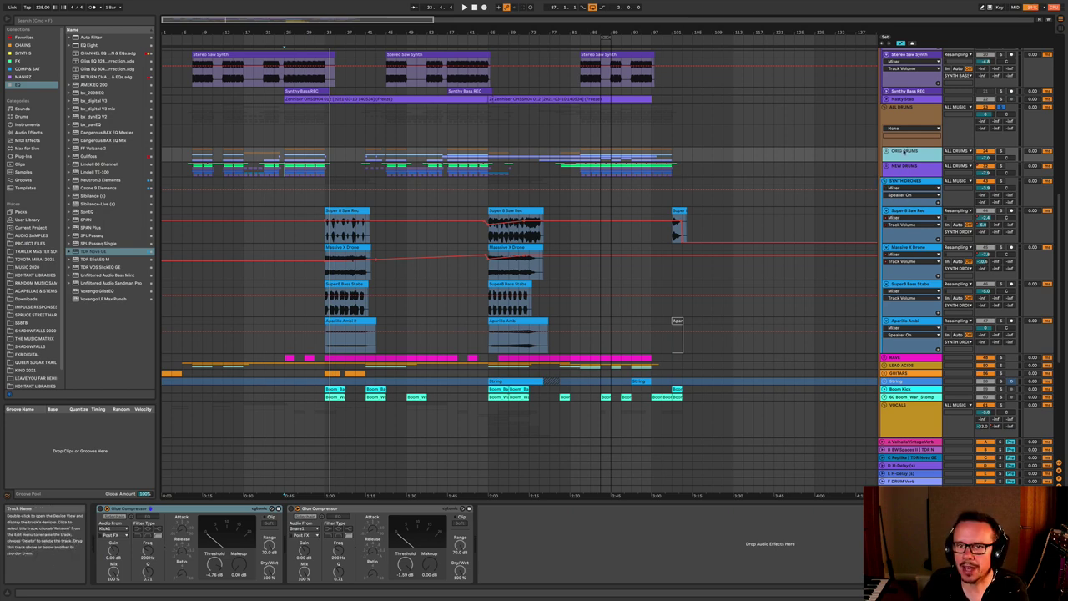
pyautogui.click(889, 110)
pyautogui.scroll(5, 900, 111)
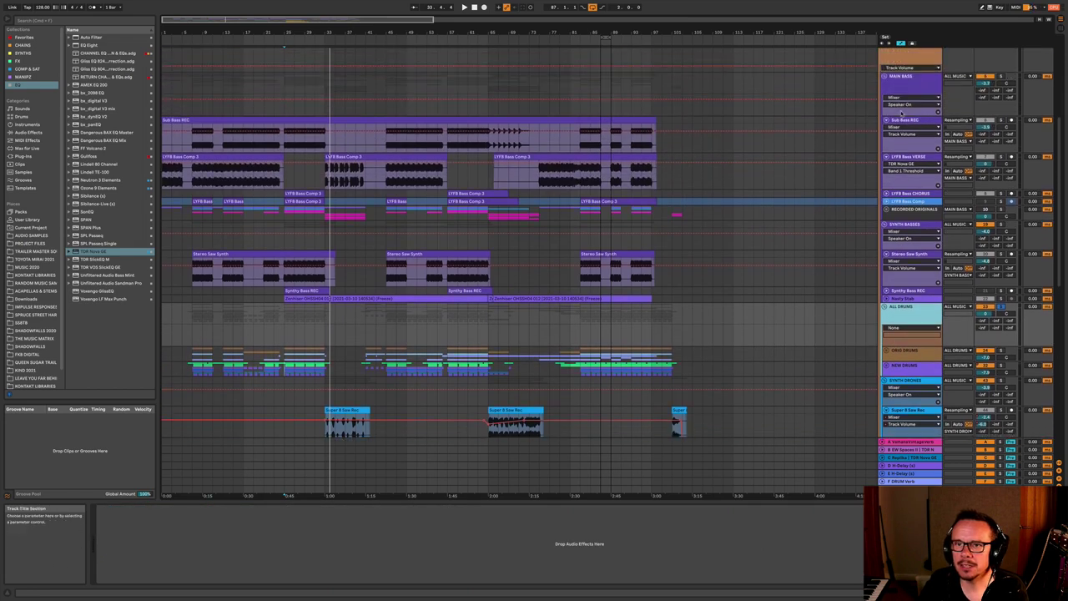
pyautogui.scroll(1, 902, 111)
pyautogui.click(899, 99)
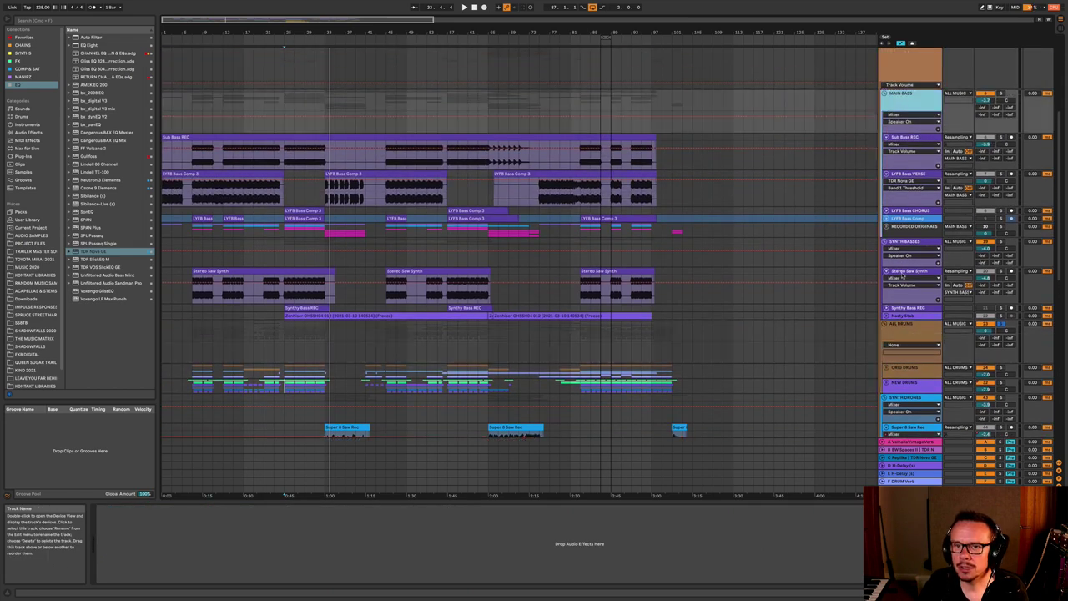
pyautogui.scroll(-2, 902, 277)
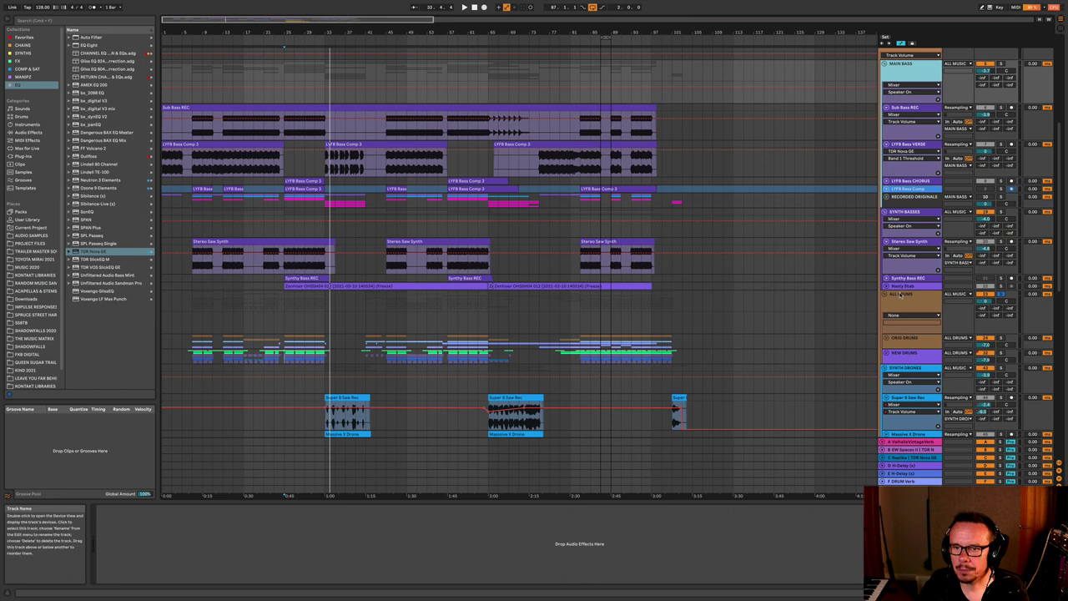
pyautogui.click(900, 294)
pyautogui.click(1000, 294)
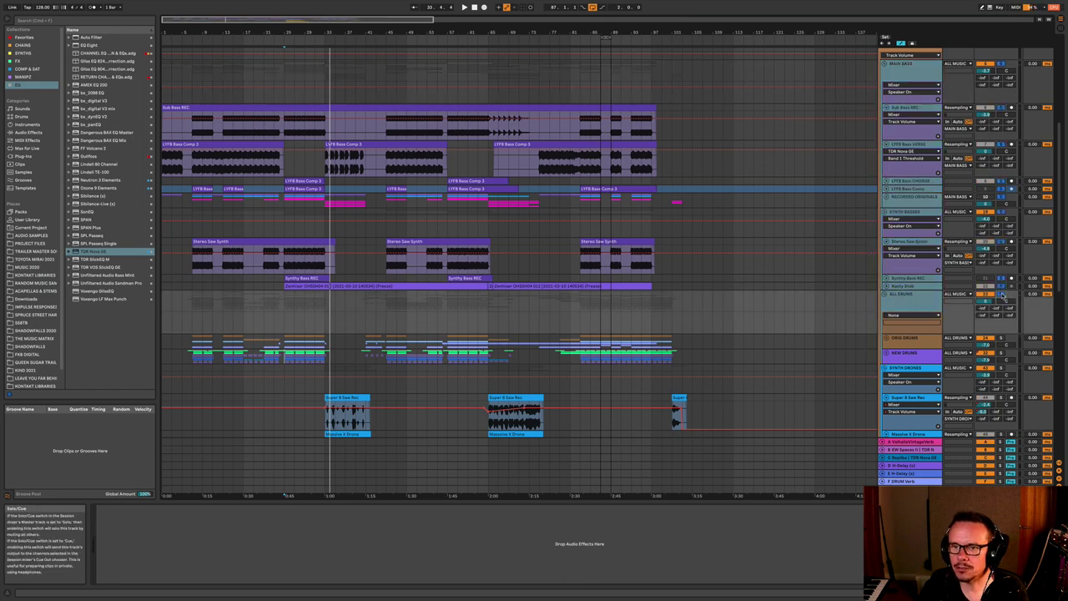
# - Play the soloed bass and drum layers from bar 25, then again from near the start of the song
pyautogui.click(287, 52)
pyautogui.press('space')
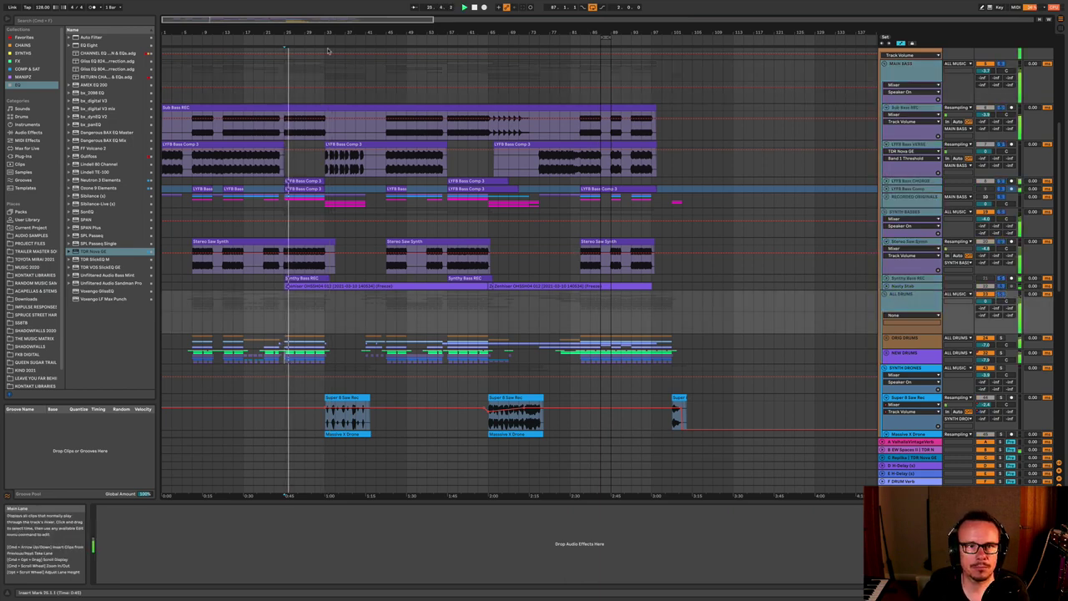
pyautogui.moveTo(308, 33); pyautogui.dragTo(309, 74)
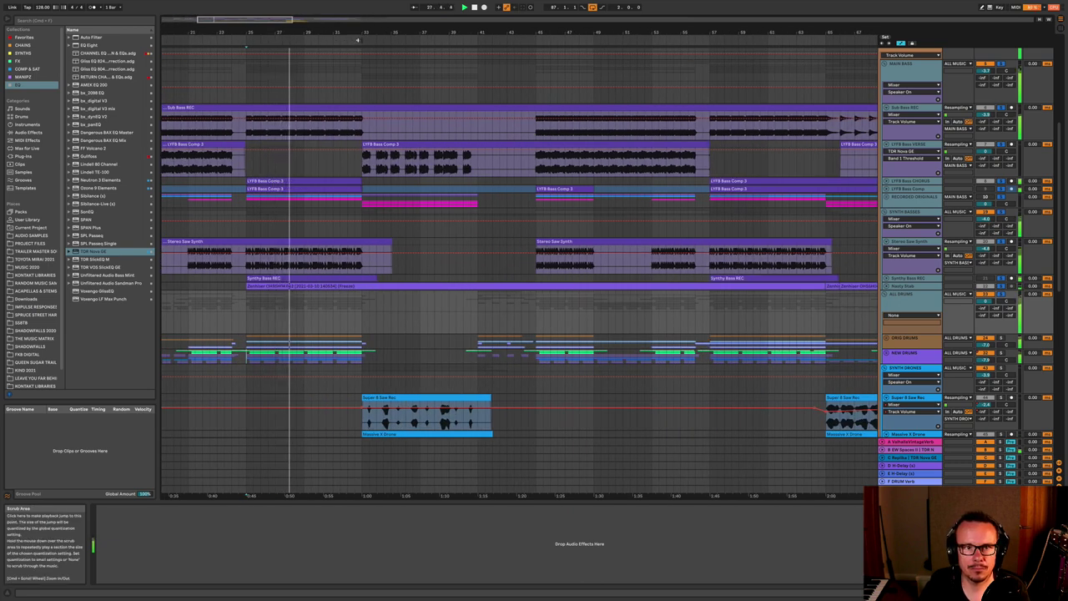
pyautogui.moveTo(343, 32)
pyautogui.mouseDown()
pyautogui.moveTo(501, 30)
pyautogui.moveTo(352, 30)
pyautogui.mouseUp()
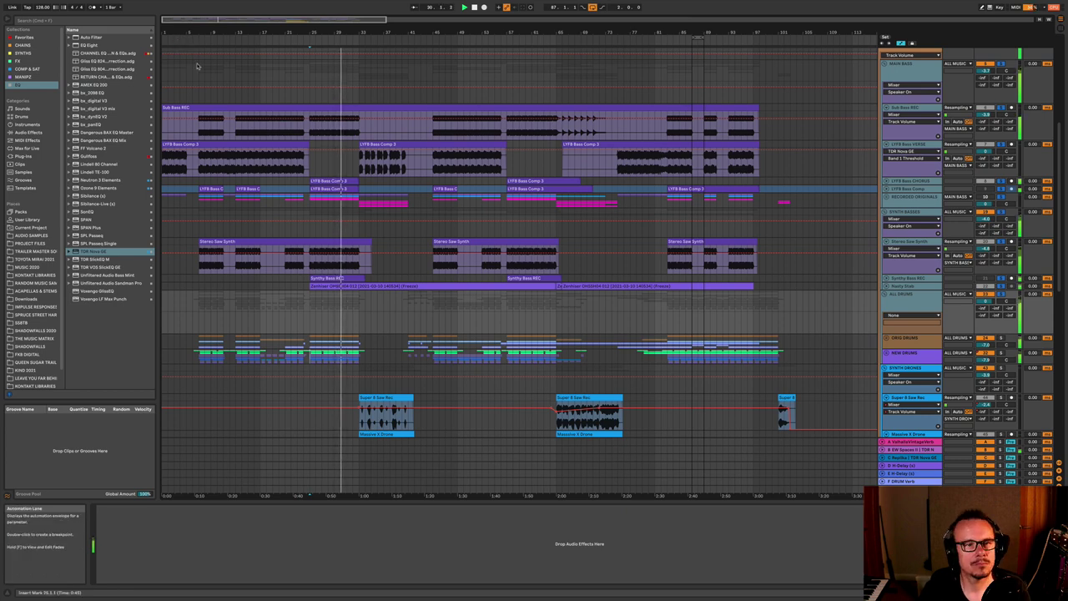
pyautogui.click(177, 34)
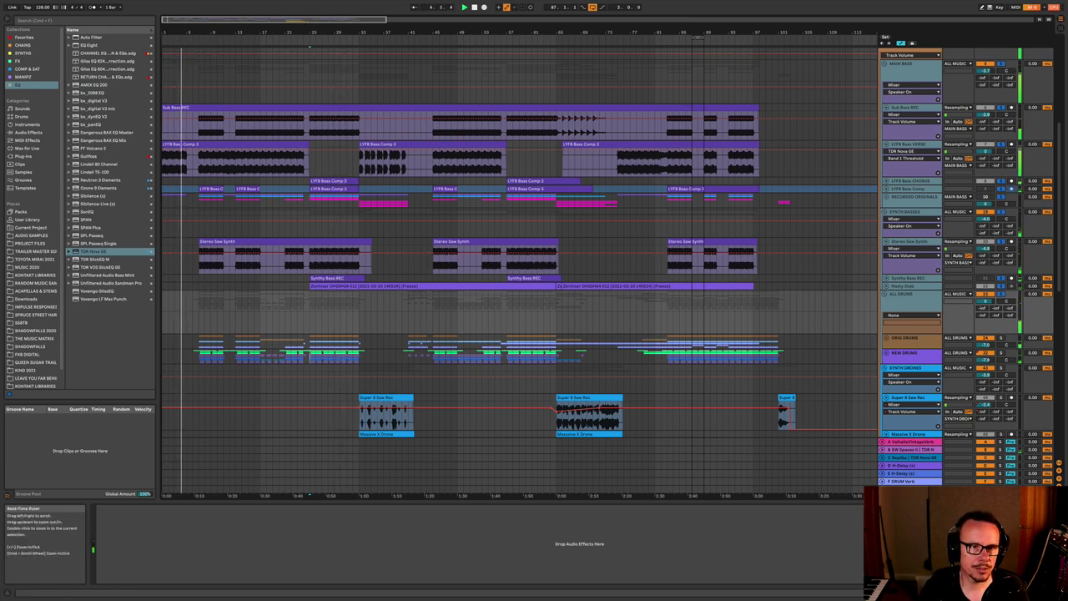
pyautogui.moveTo(177, 31); pyautogui.dragTo(163, 32)
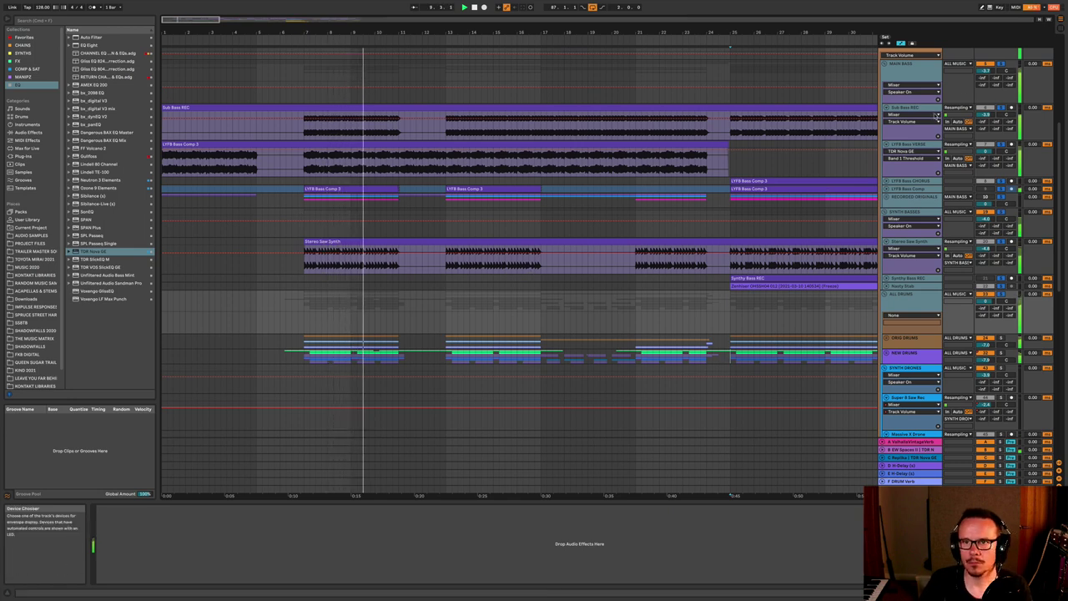
pyautogui.scroll(5, 1004, 85)
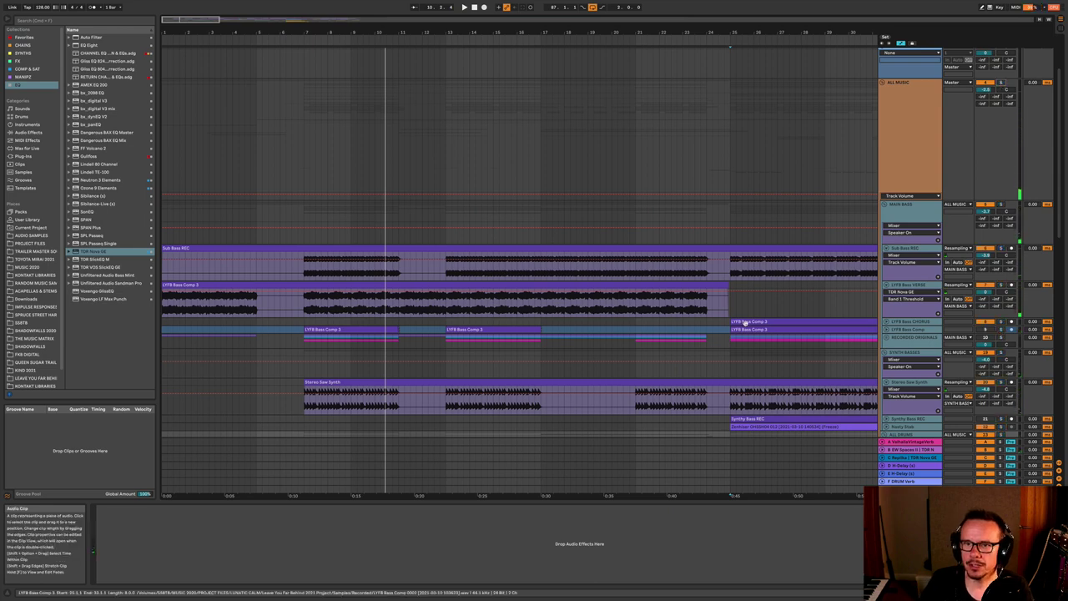
# - Fold the MAIN BASS, SYNTH DRONES, VOCALS and VOX FX groups so the arrangement shows them compactly
pyautogui.click(884, 205)
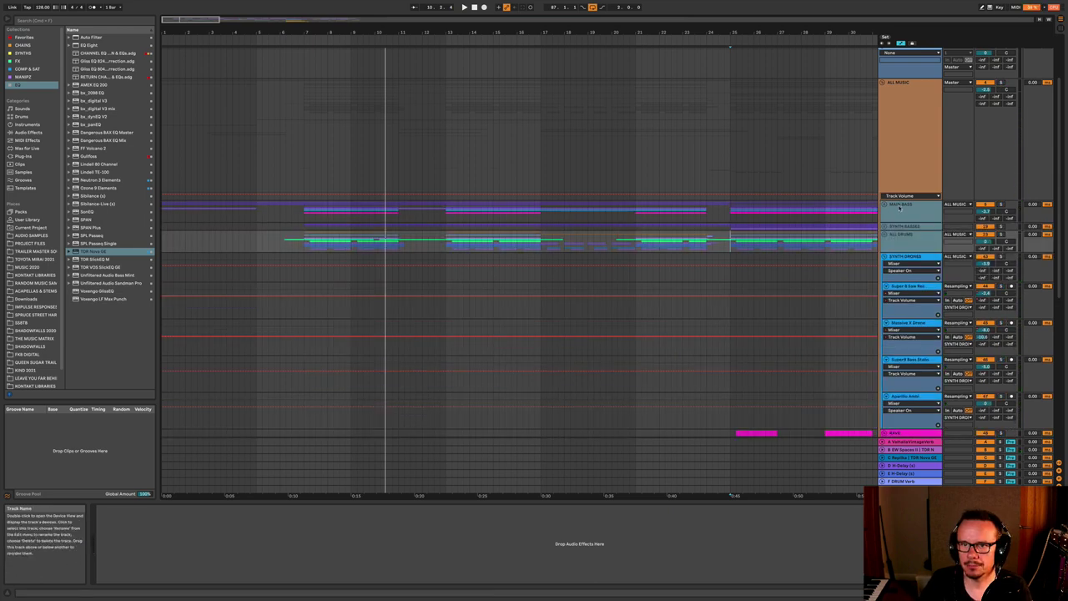
pyautogui.scroll(-3, 905, 249)
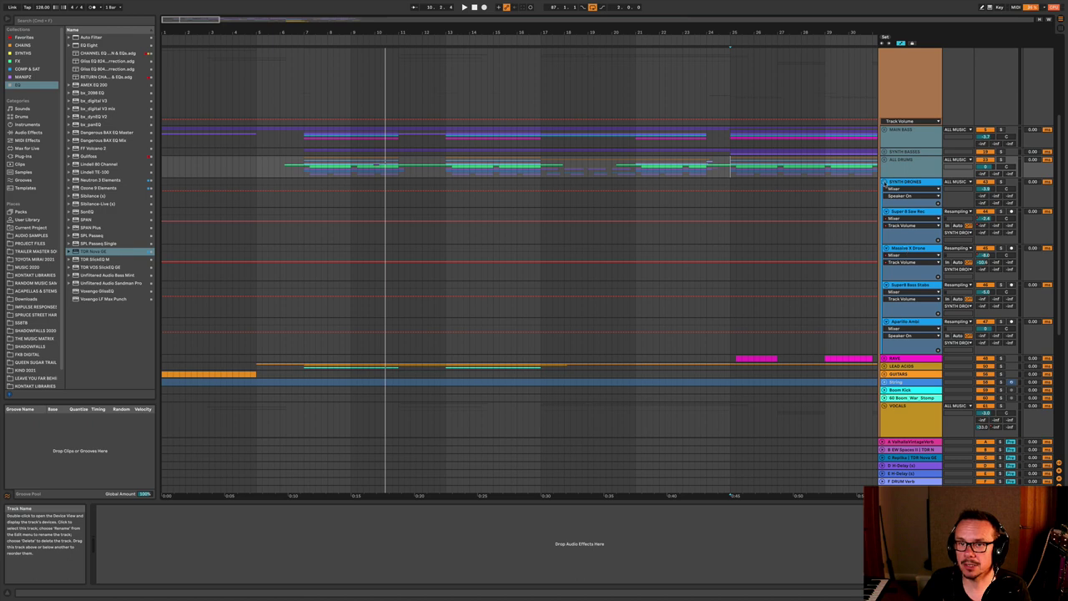
pyautogui.click(885, 182)
pyautogui.click(885, 237)
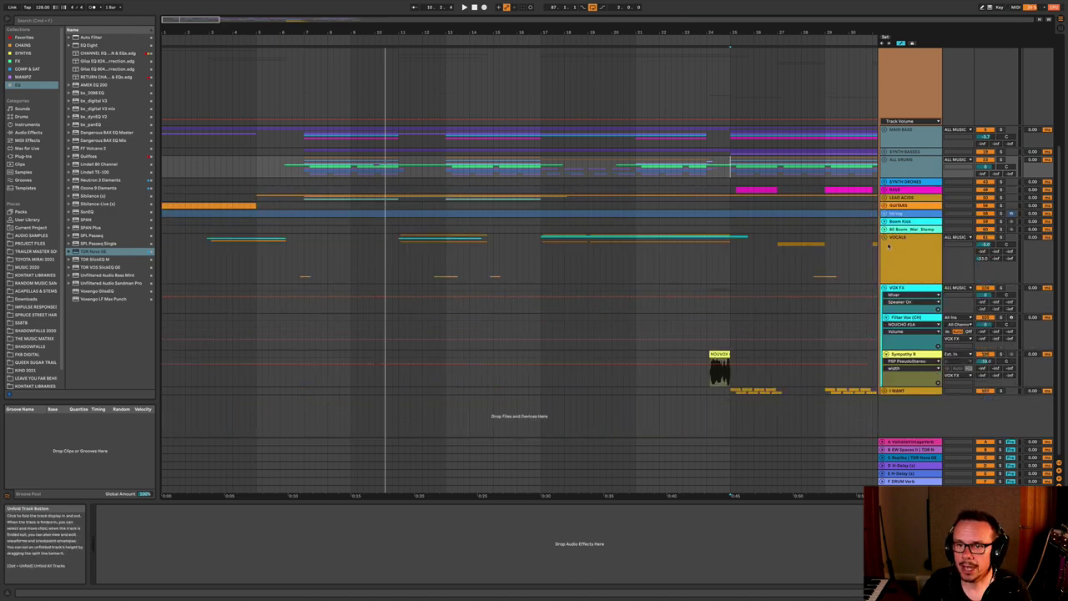
pyautogui.click(886, 289)
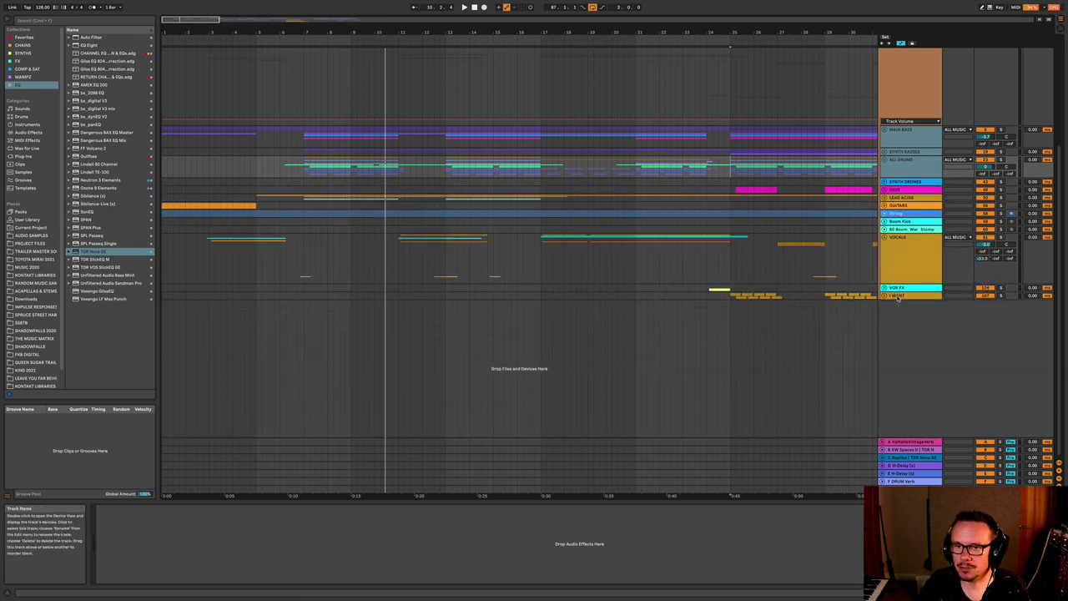
# - Deactivate all tracks from SYNTH DRONES down to I WANT and compare the remaining music with the 02 Leave You Far Behind mixdown
pyautogui.click(897, 182)
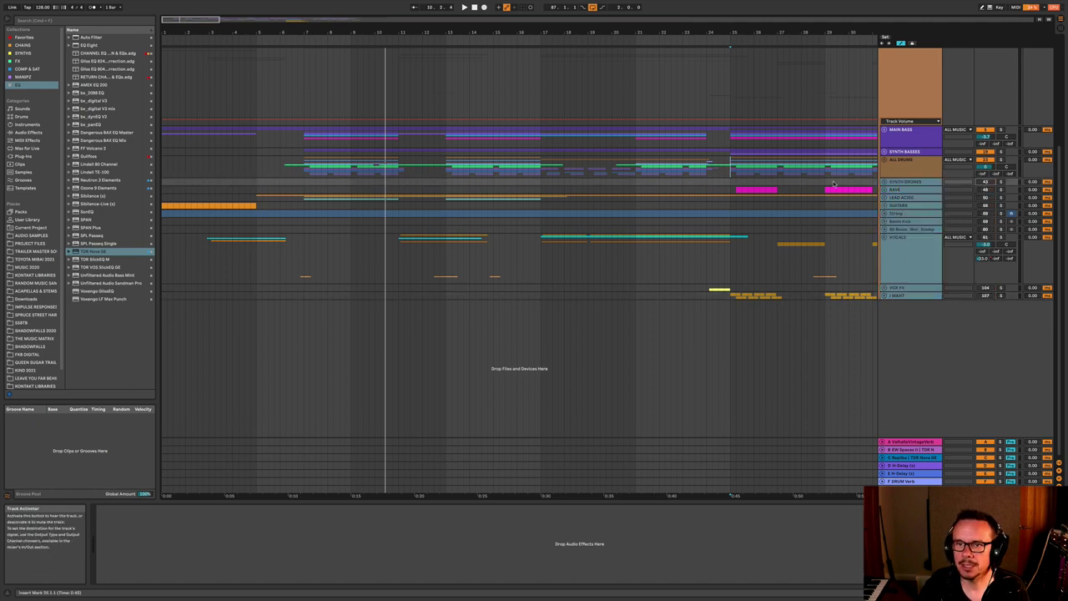
pyautogui.scroll(5, 835, 181)
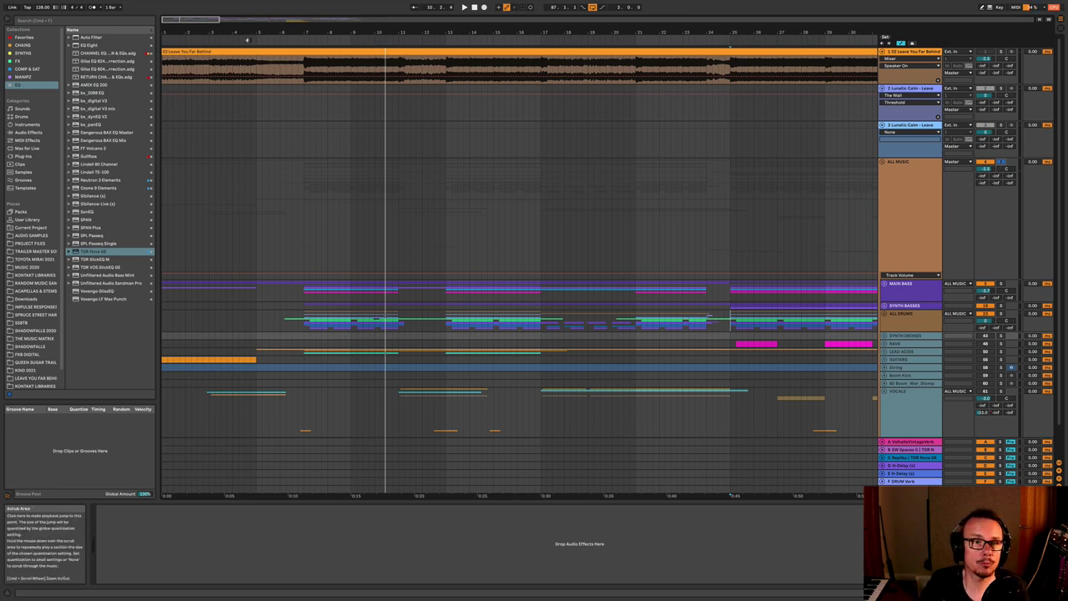
pyautogui.click(240, 40)
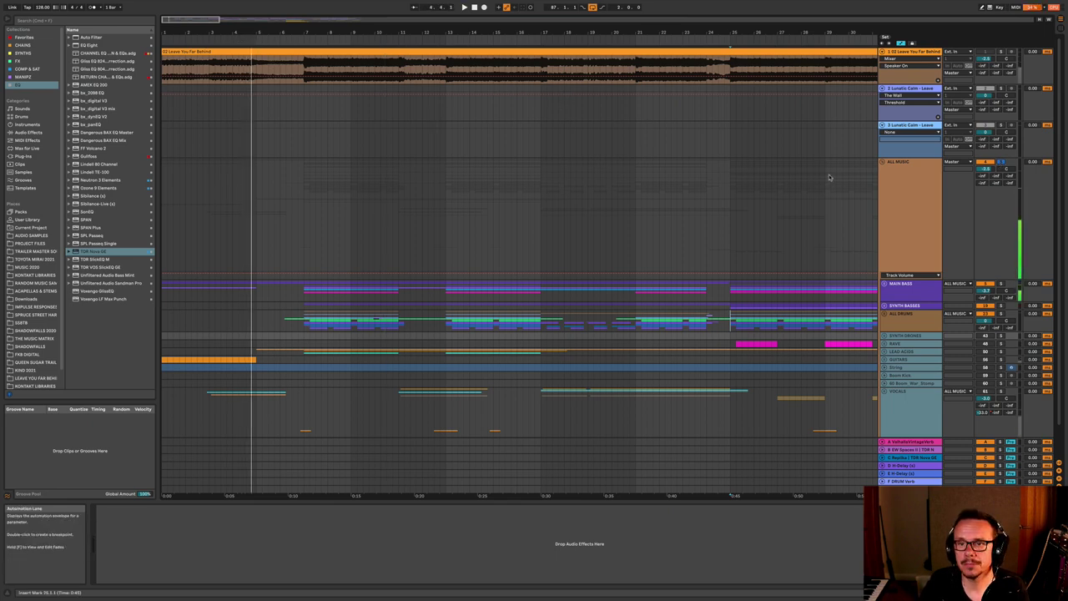
pyautogui.press('space')
pyautogui.press('space')
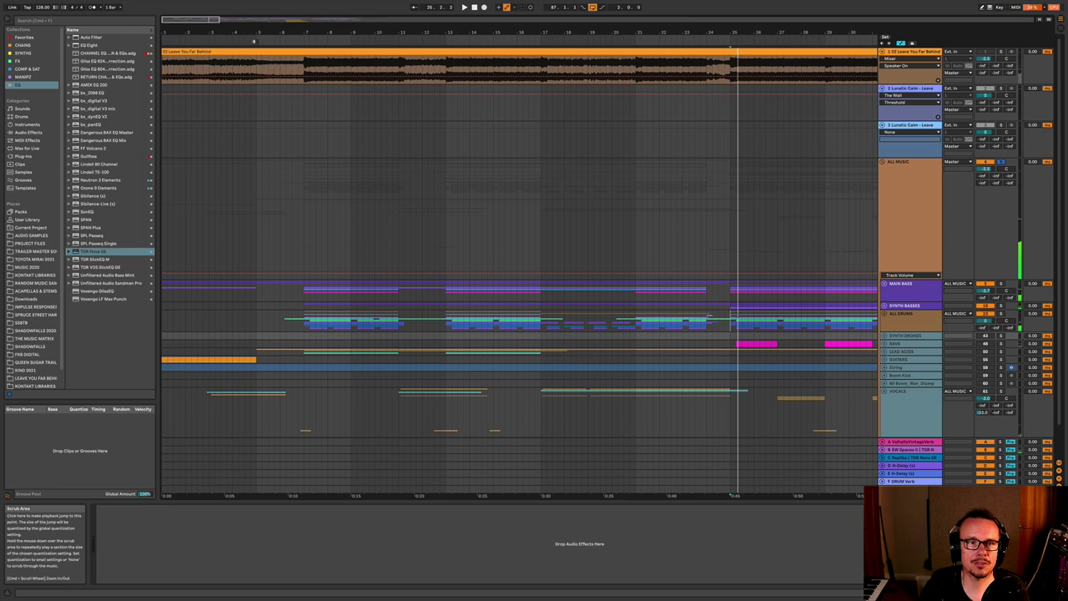
pyautogui.click(255, 40)
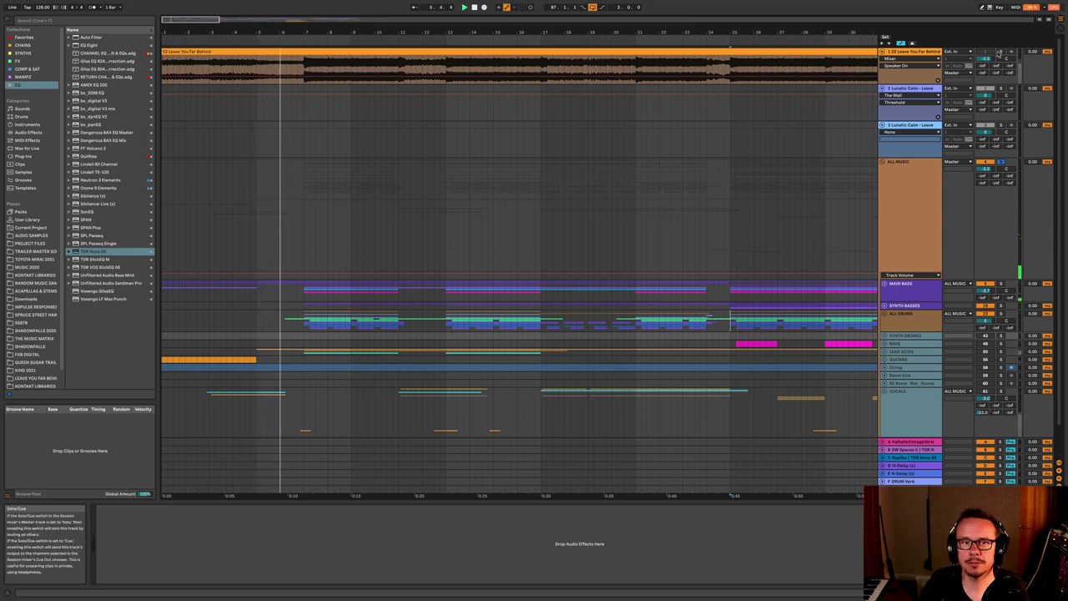
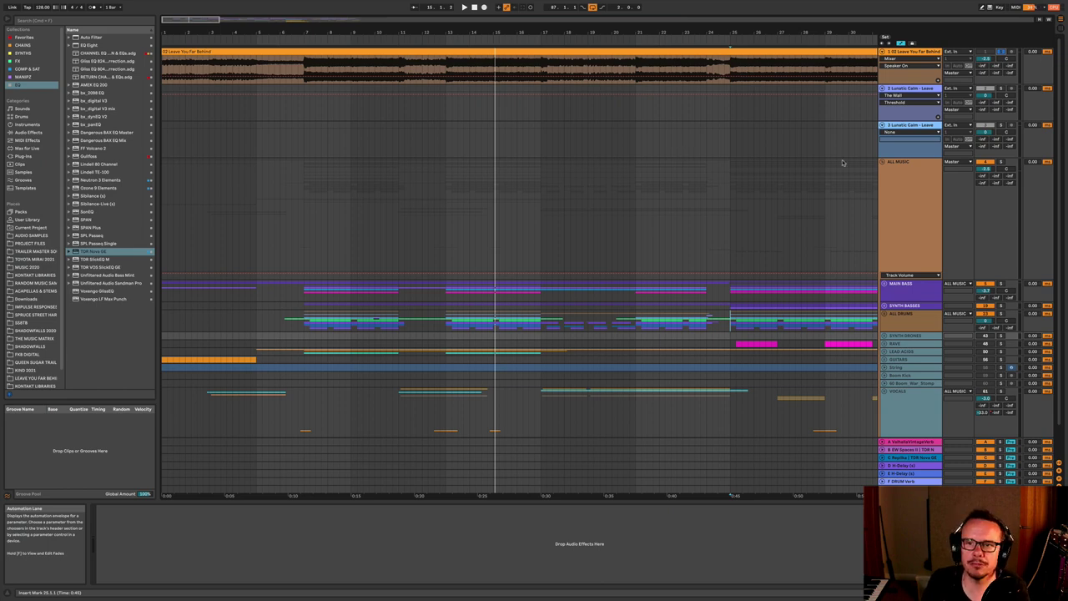
# - Bring the full ALL MUSIC group back in solo and play it from bar 7
pyautogui.click(914, 88)
pyautogui.click(911, 53)
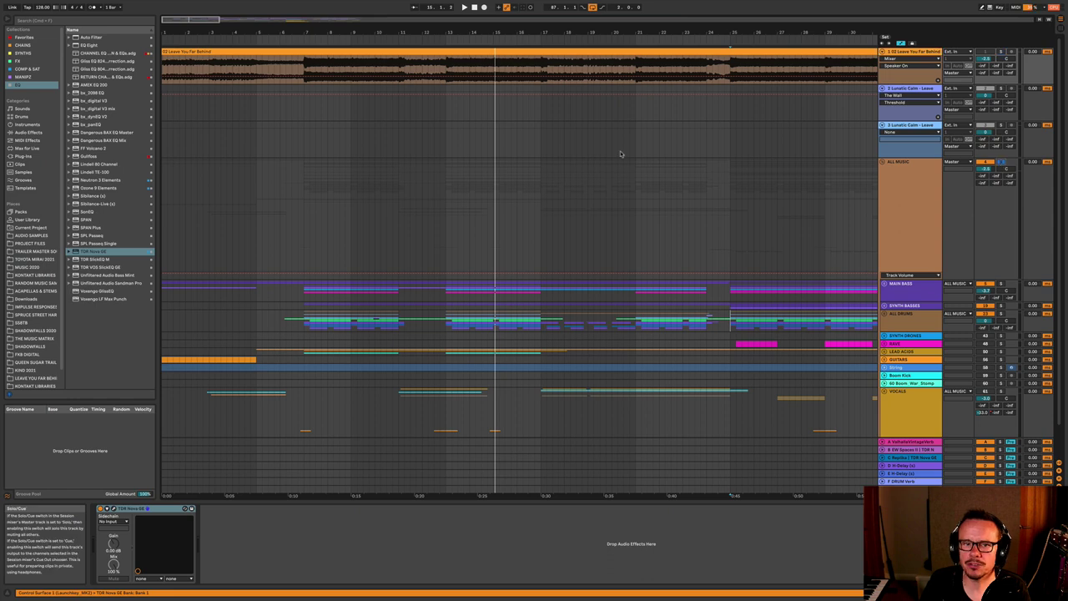
pyautogui.click(304, 172)
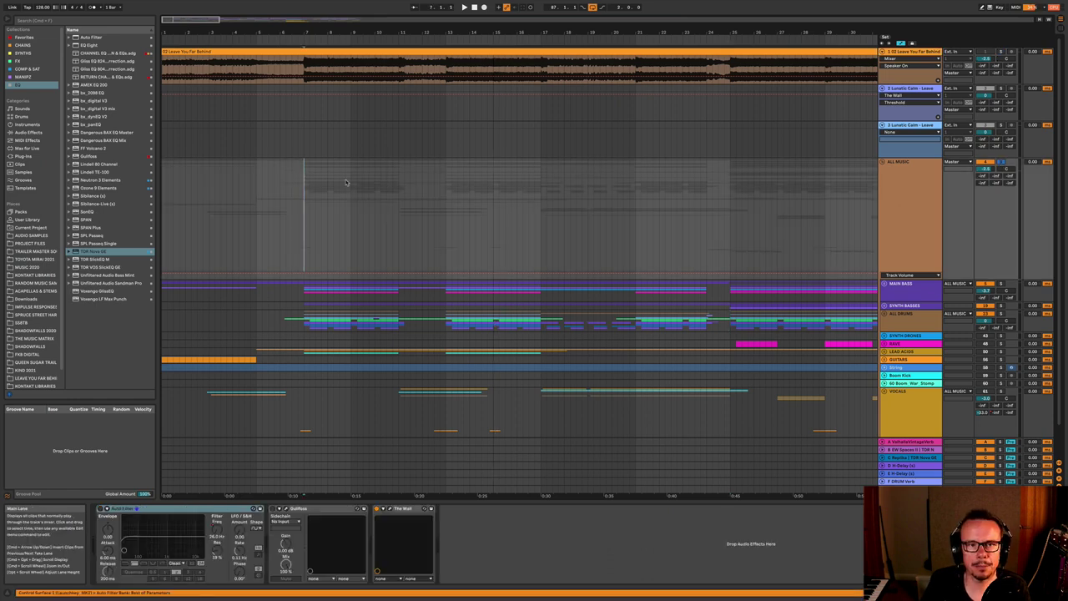
pyautogui.press('space')
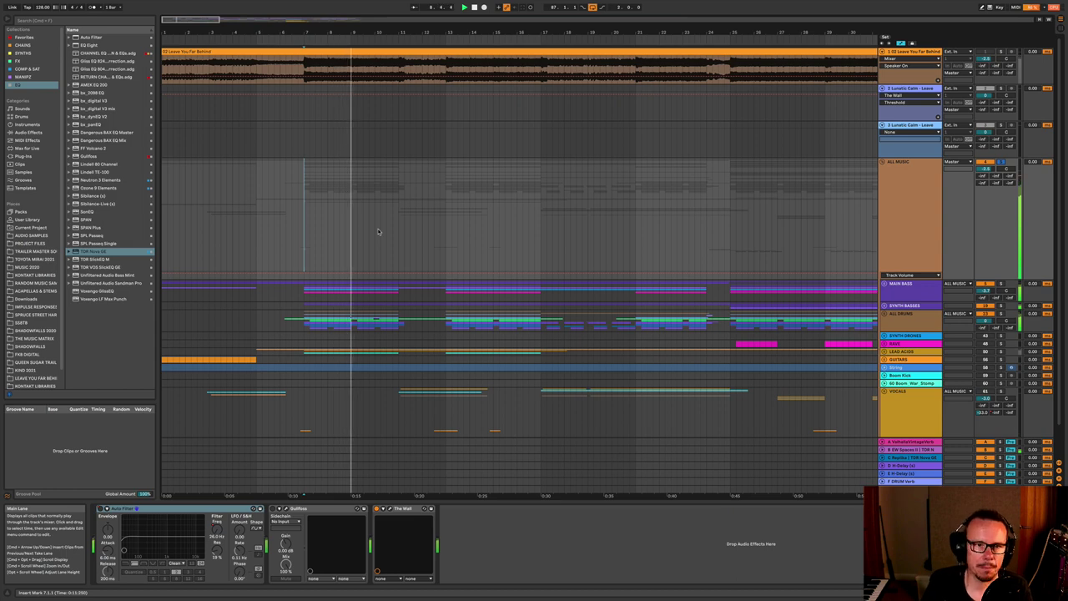
# - Solo the Original Prototype Mix track and play it from bar 125
pyautogui.scroll(-2, 378, 231)
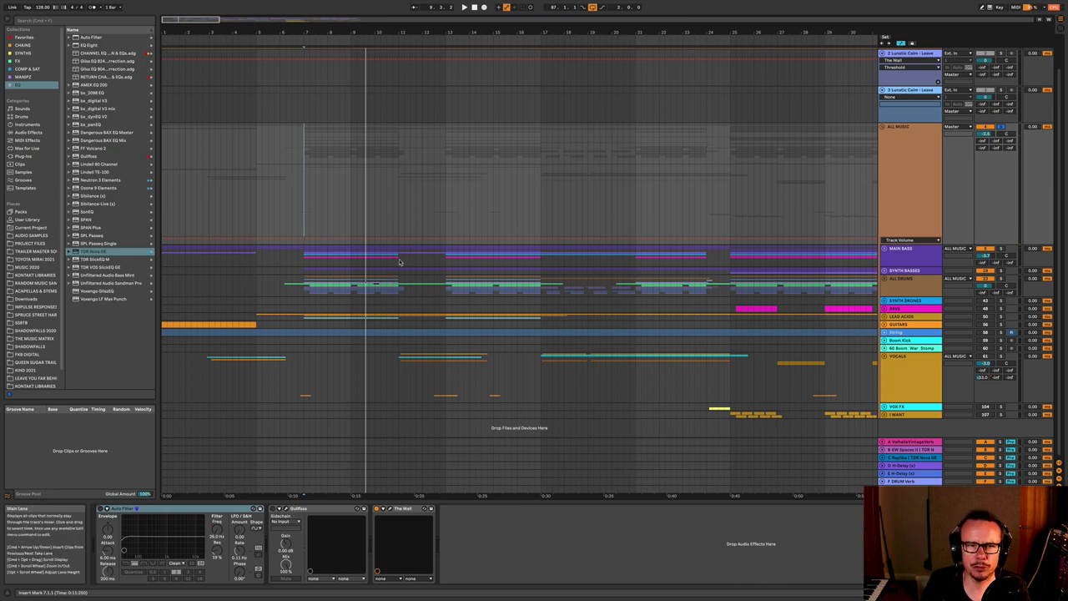
pyautogui.hscroll(1, 399, 262)
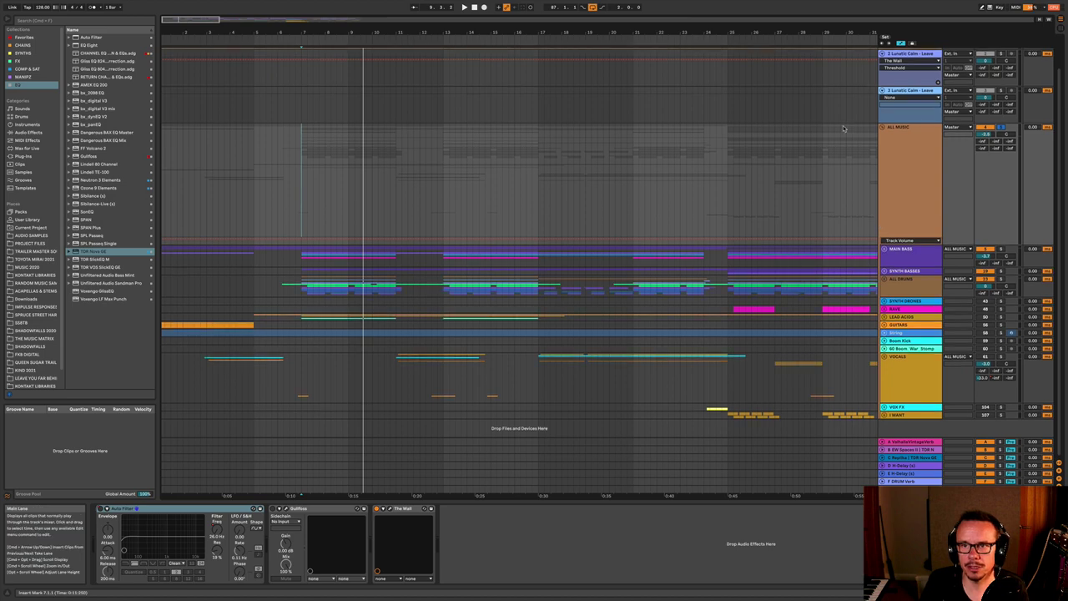
pyautogui.scroll(3, 844, 129)
pyautogui.moveTo(780, 33); pyautogui.dragTo(781, 7)
pyautogui.moveTo(205, 32); pyautogui.dragTo(205, 15)
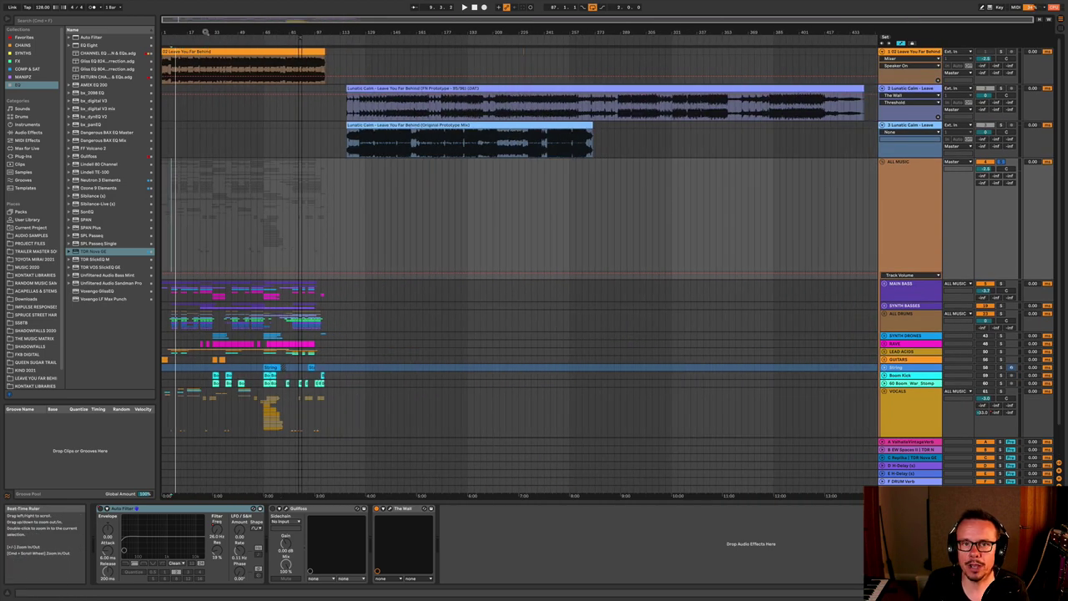
pyautogui.click(1000, 125)
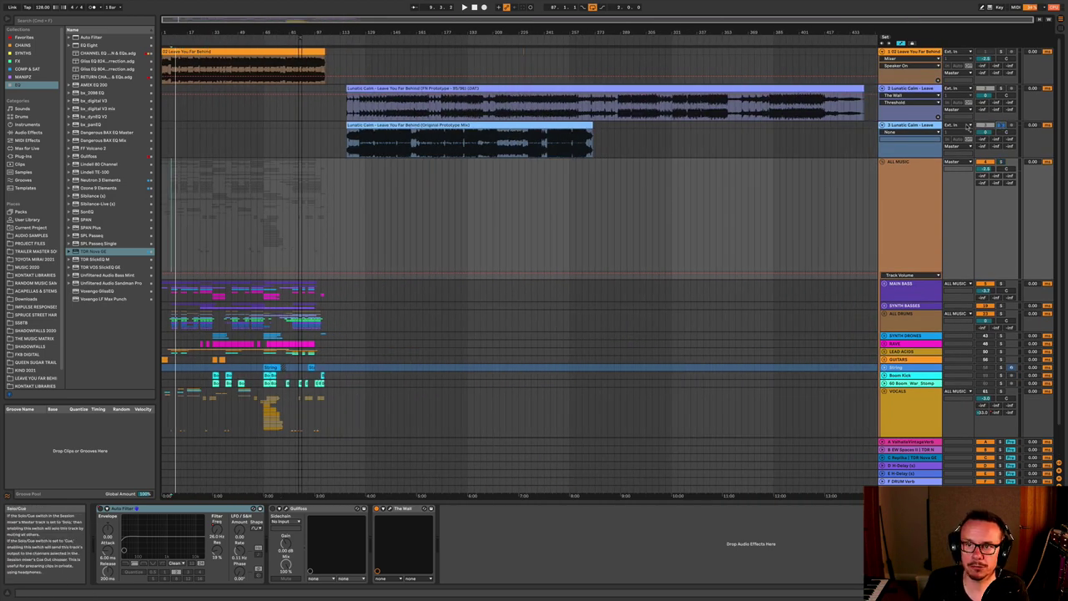
pyautogui.click(360, 142)
pyautogui.press('space')
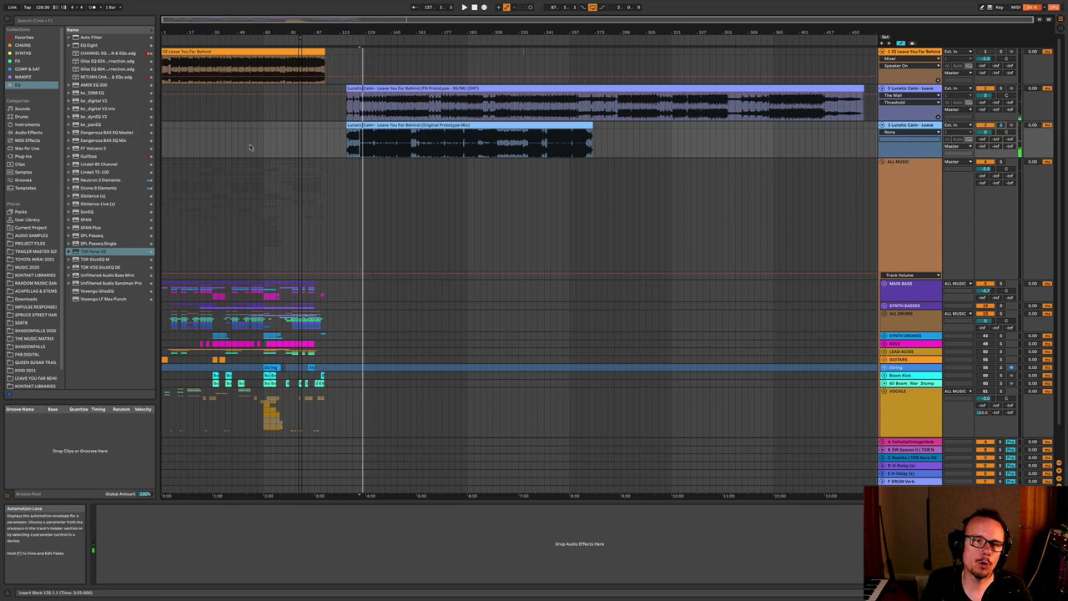
# - Return to the opening section of the song and unfold the LEAD ACIDS group to show its tracks
pyautogui.scroll(-3, 249, 143)
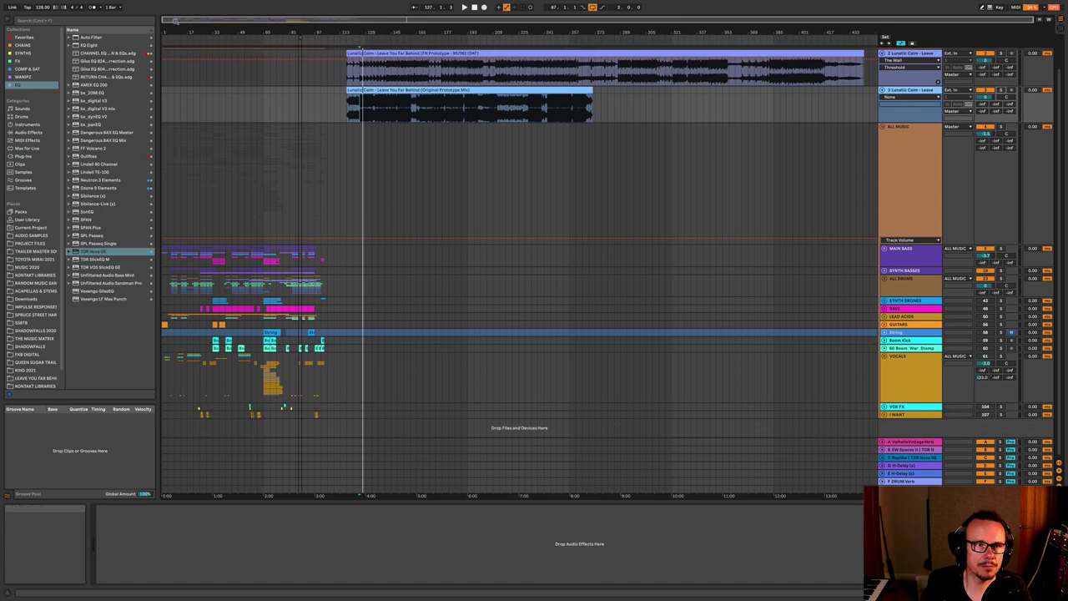
pyautogui.moveTo(175, 33); pyautogui.dragTo(175, 117)
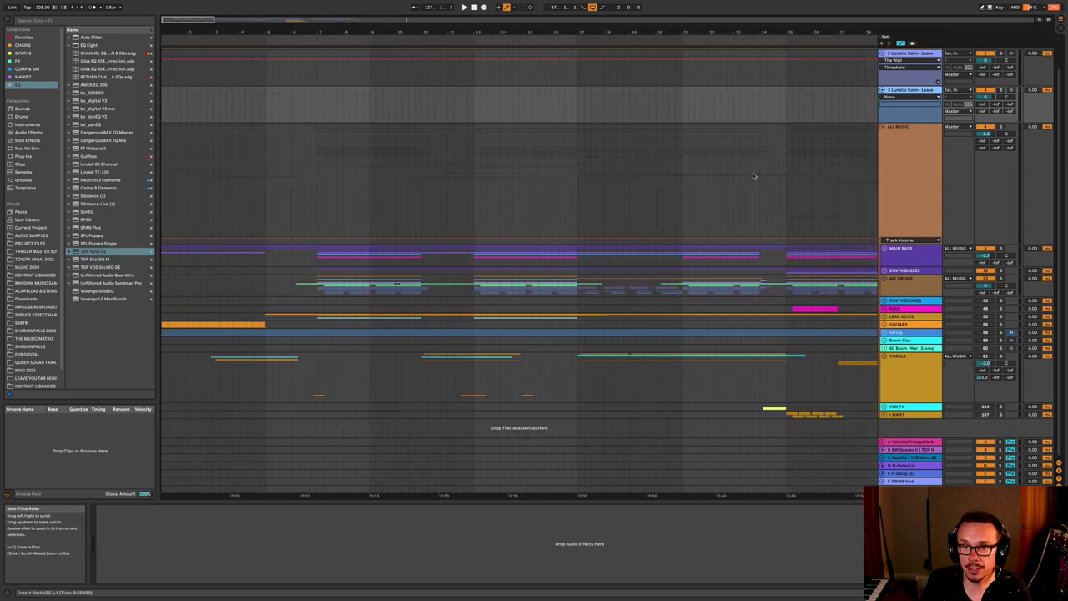
pyautogui.click(905, 288)
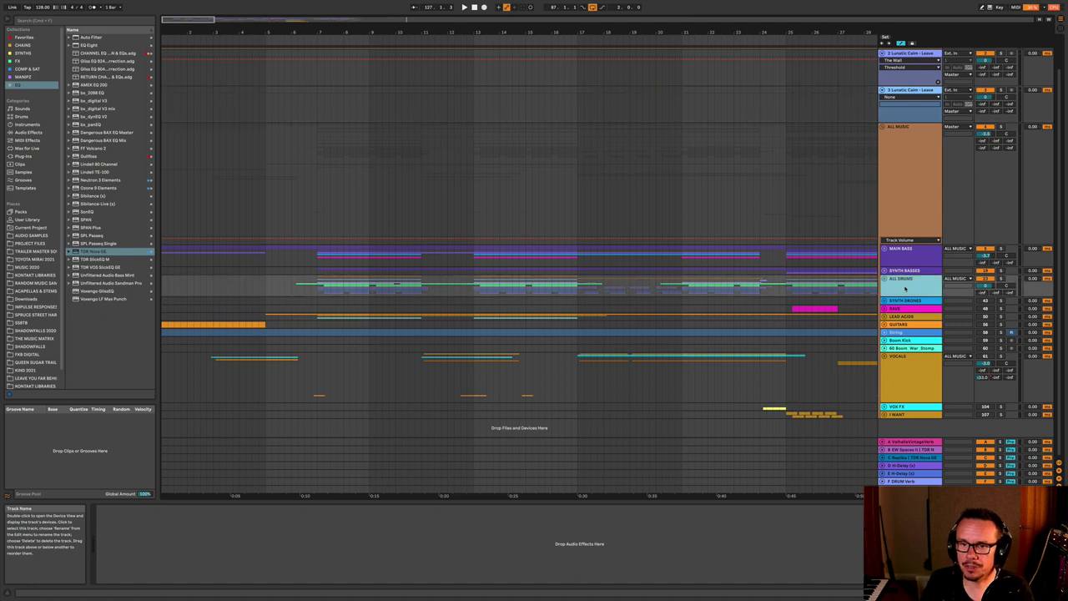
pyautogui.click(905, 318)
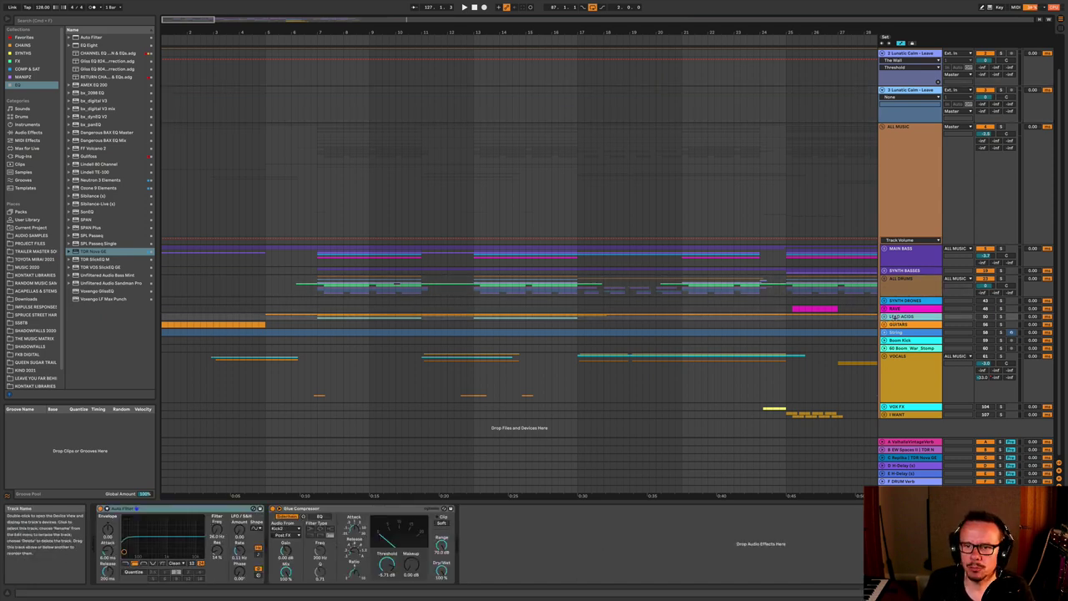
pyautogui.click(884, 317)
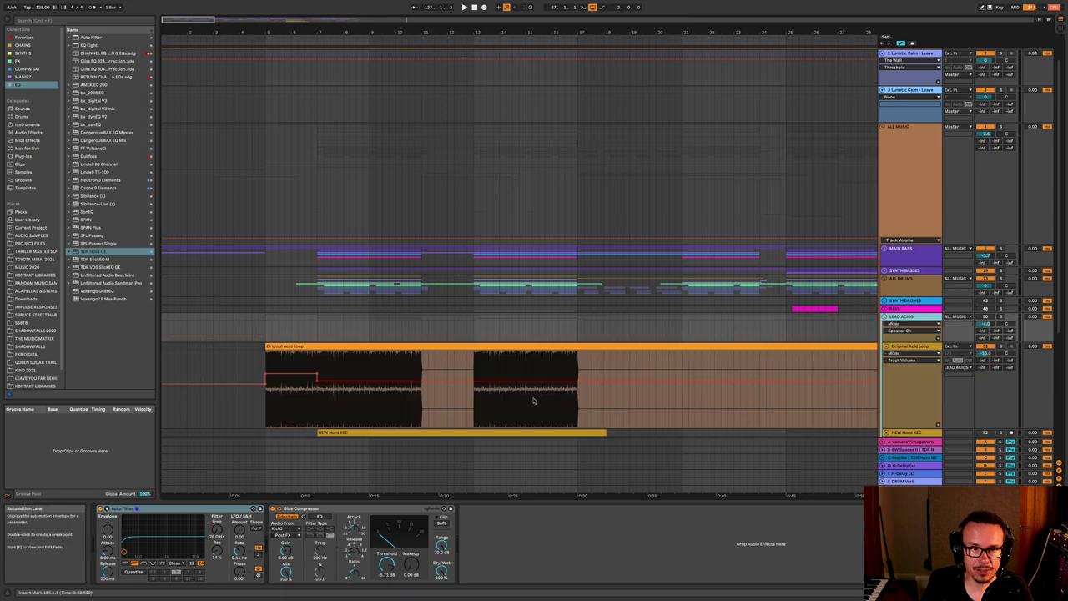
pyautogui.scroll(-5, 534, 399)
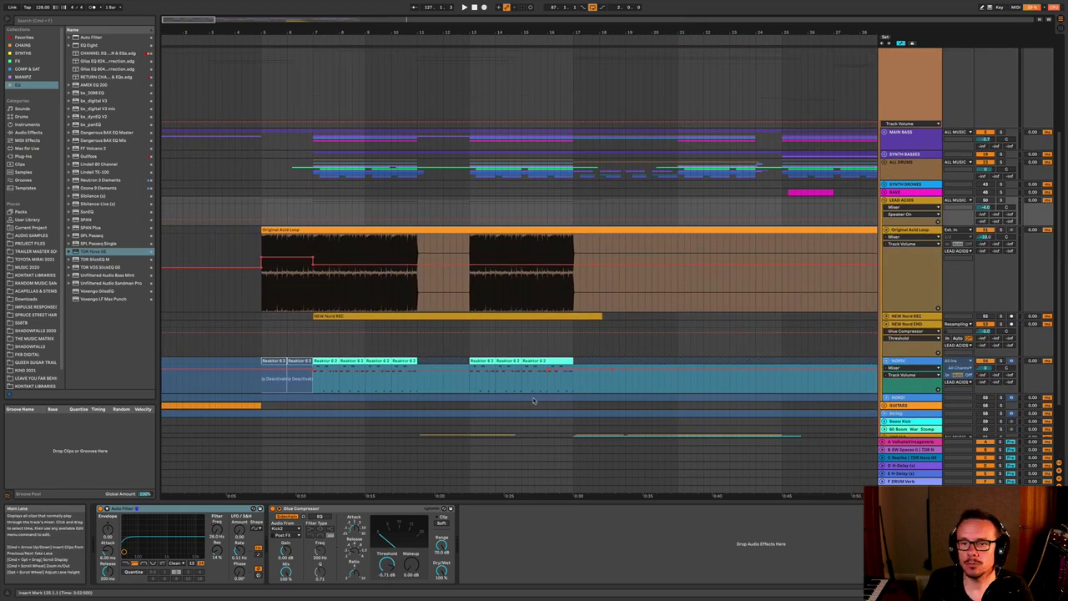
# - Examine the Original Acid Loop clips across the arrangement and the device chains of that track and the Reaktor 6 track
pyautogui.moveTo(324, 32); pyautogui.dragTo(323, 15)
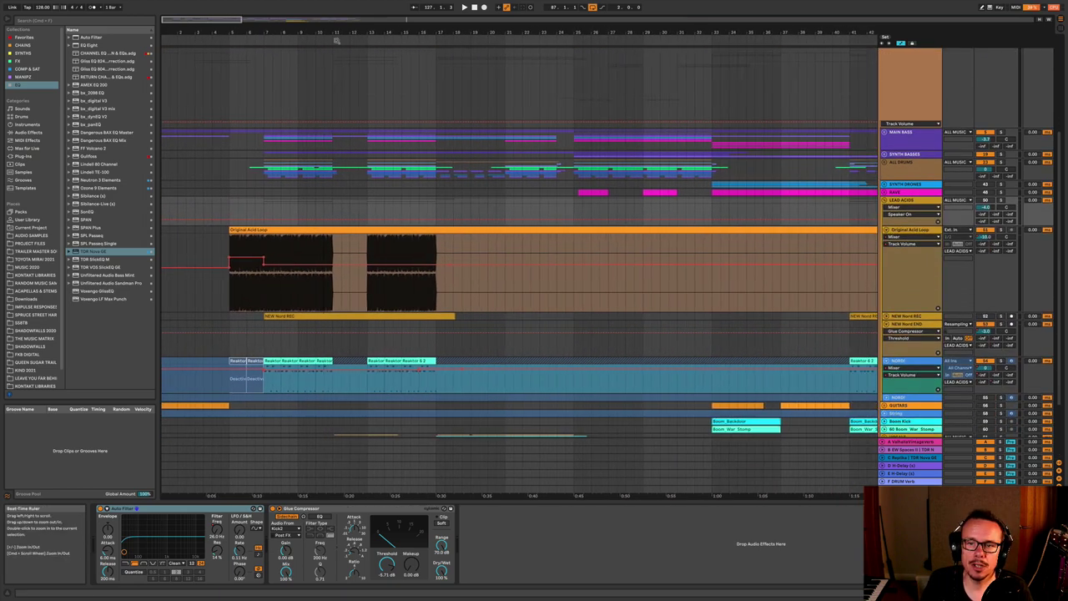
pyautogui.click(897, 232)
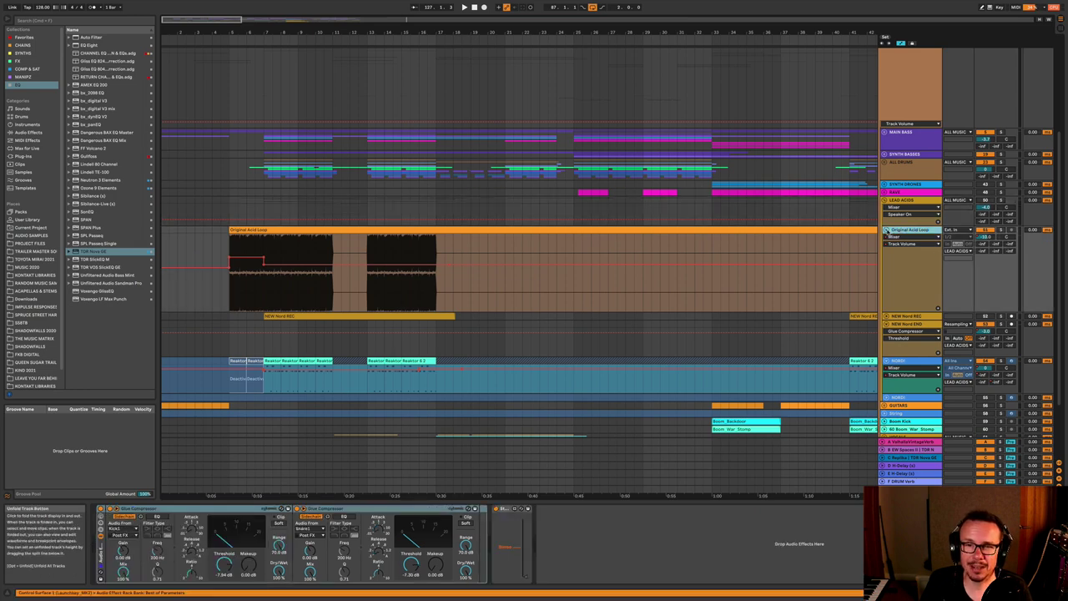
pyautogui.moveTo(257, 33); pyautogui.dragTo(257, 18)
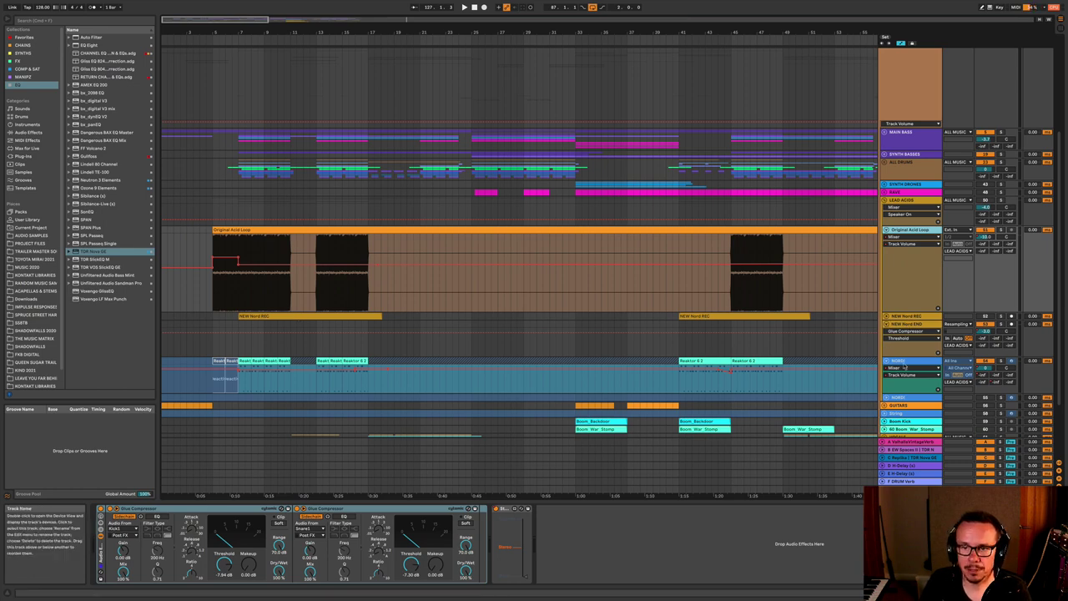
pyautogui.click(900, 362)
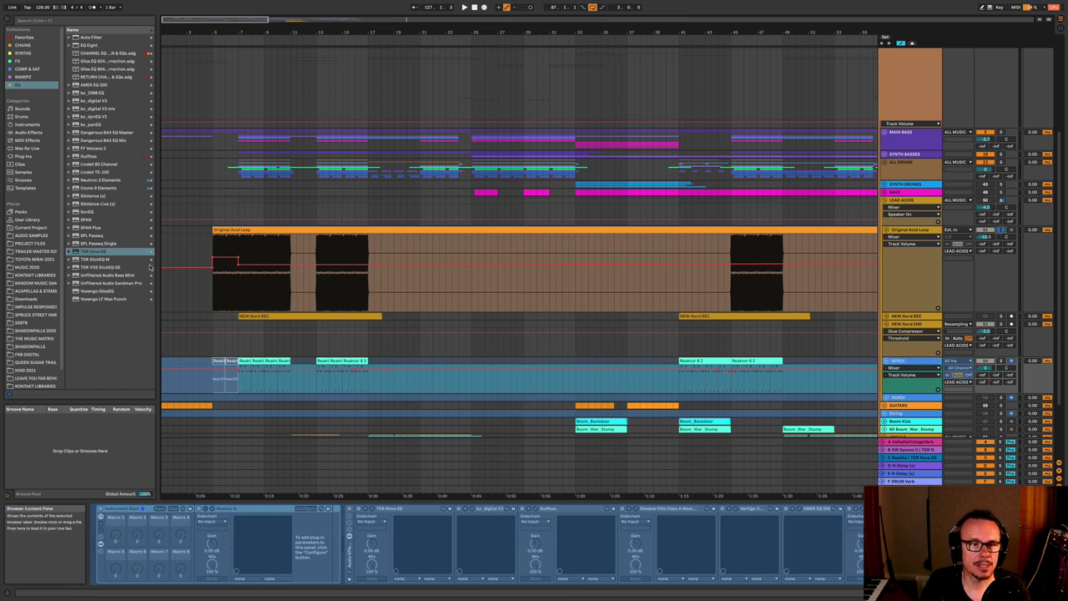
# - Play the soloed LEAD ACIDS group from bar 5 and show the devices on the group and its Reaktor 6 track
pyautogui.click(213, 245)
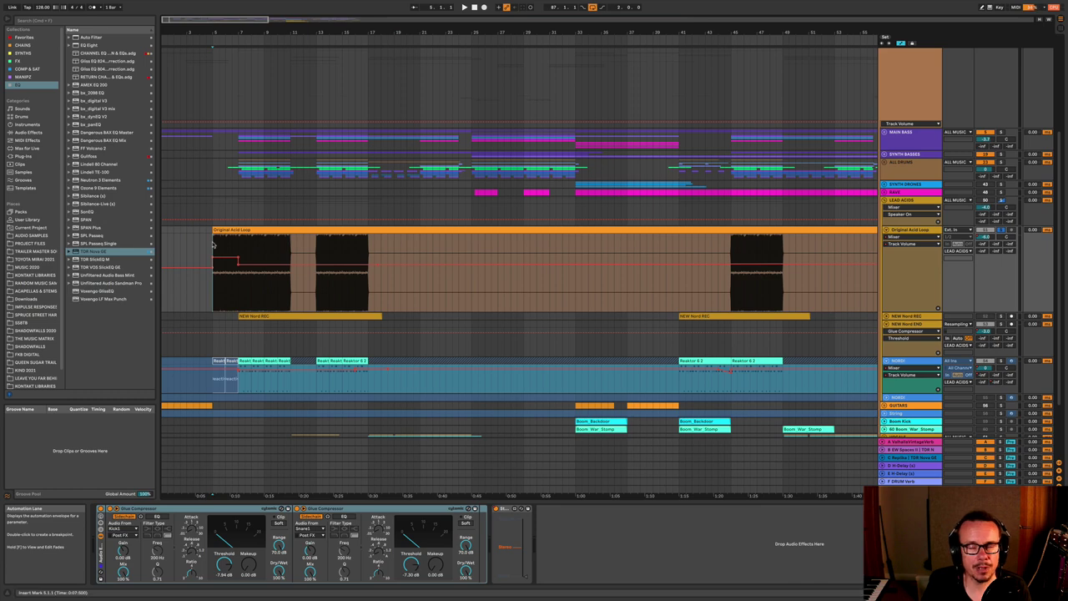
pyautogui.press('space')
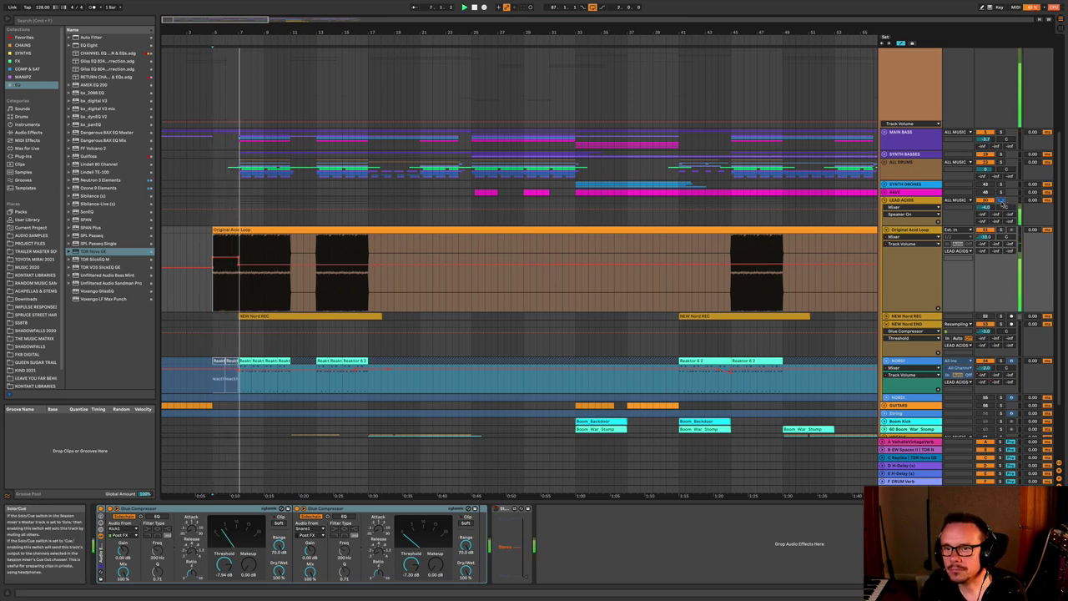
pyautogui.click(921, 202)
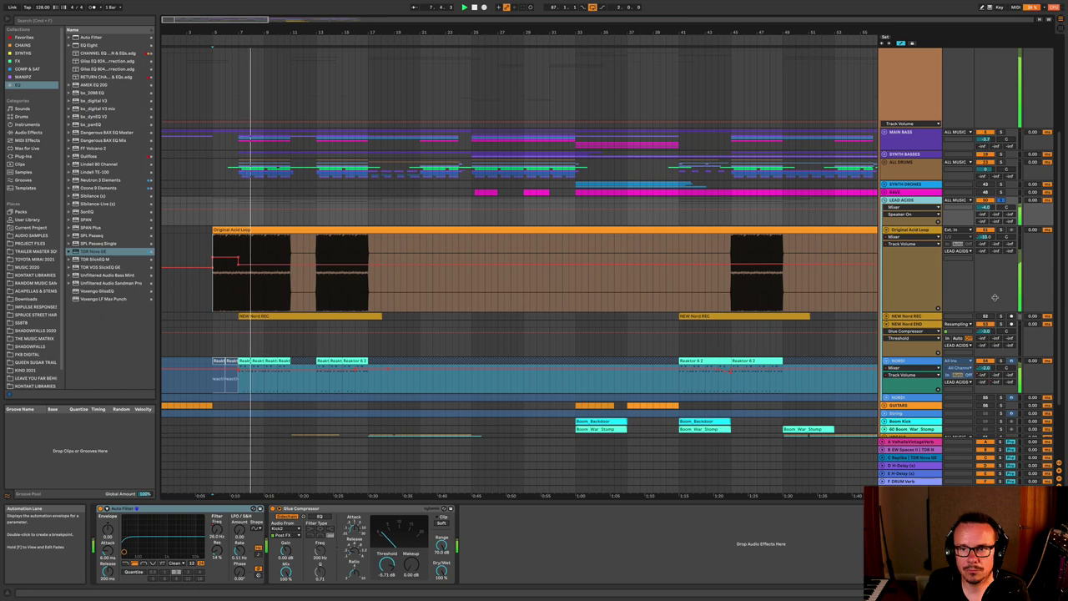
pyautogui.click(903, 359)
pyautogui.press('space')
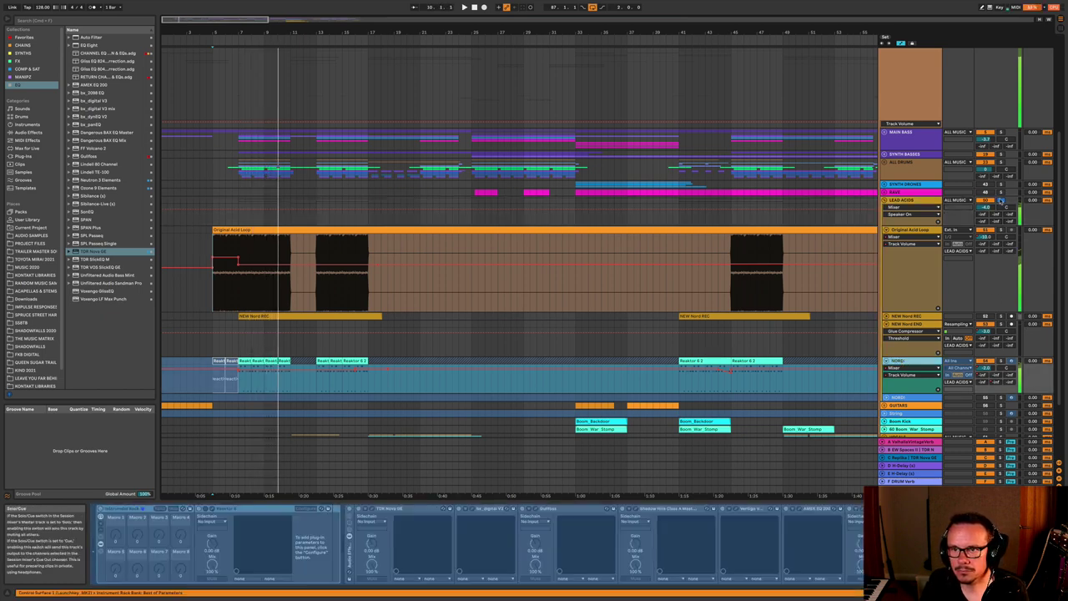
# - Re-enable the Original Acid Loop's volume automation after trying it at -9.0 dB, and play the unsoloed mix from bar 5
pyautogui.click(900, 200)
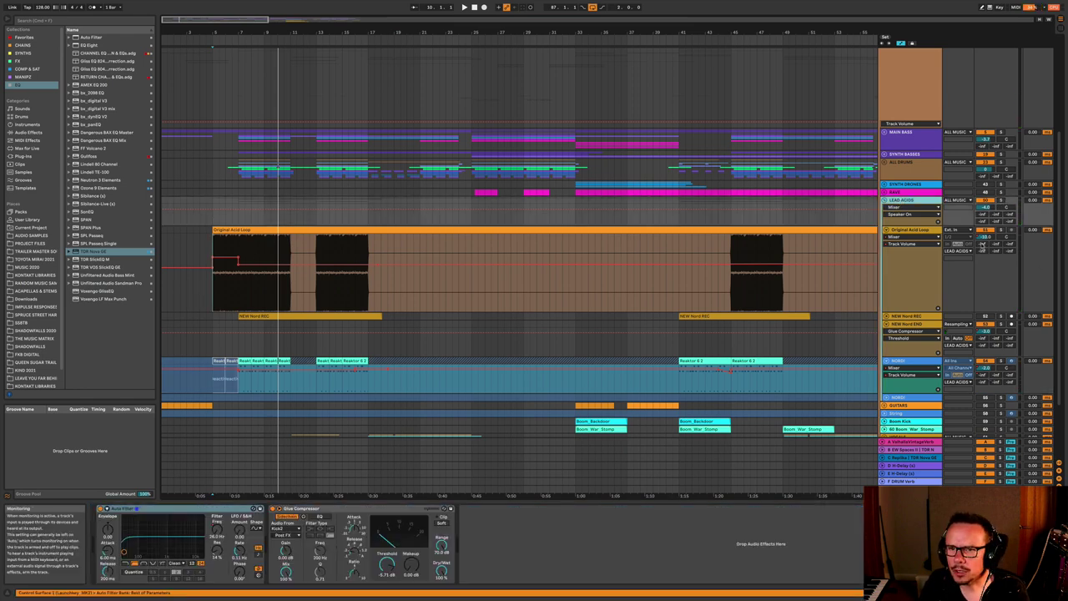
pyautogui.moveTo(987, 237); pyautogui.dragTo(986, 236)
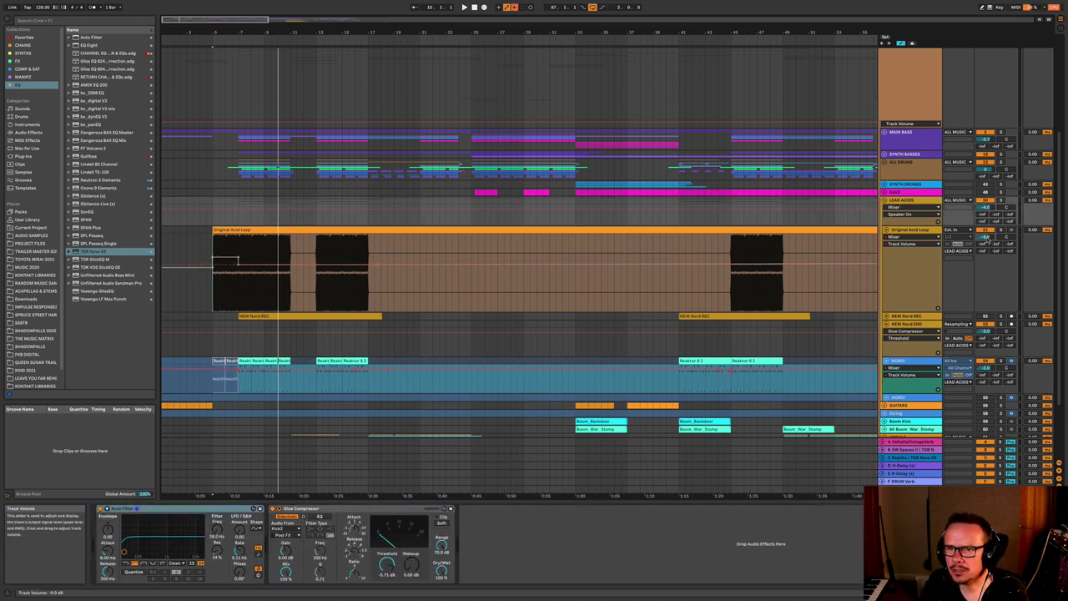
pyautogui.click(516, 6)
pyautogui.click(213, 250)
pyautogui.press('space')
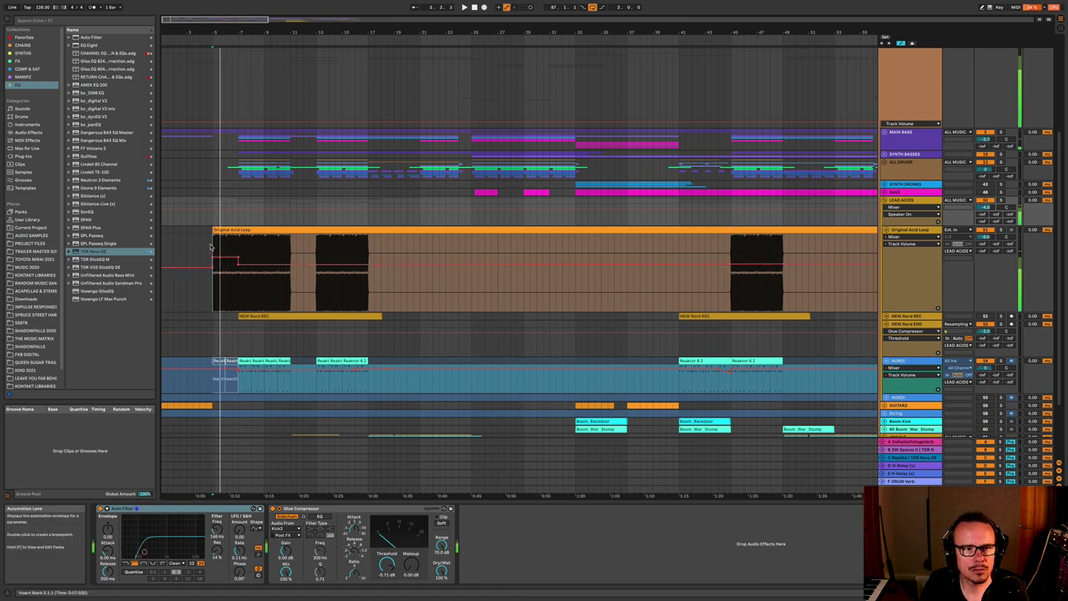
# - Play the mix from bar 5, try the Original Acid Loop's Stereo Adjuster on and off, and delete that device
pyautogui.click(210, 247)
pyautogui.press('space')
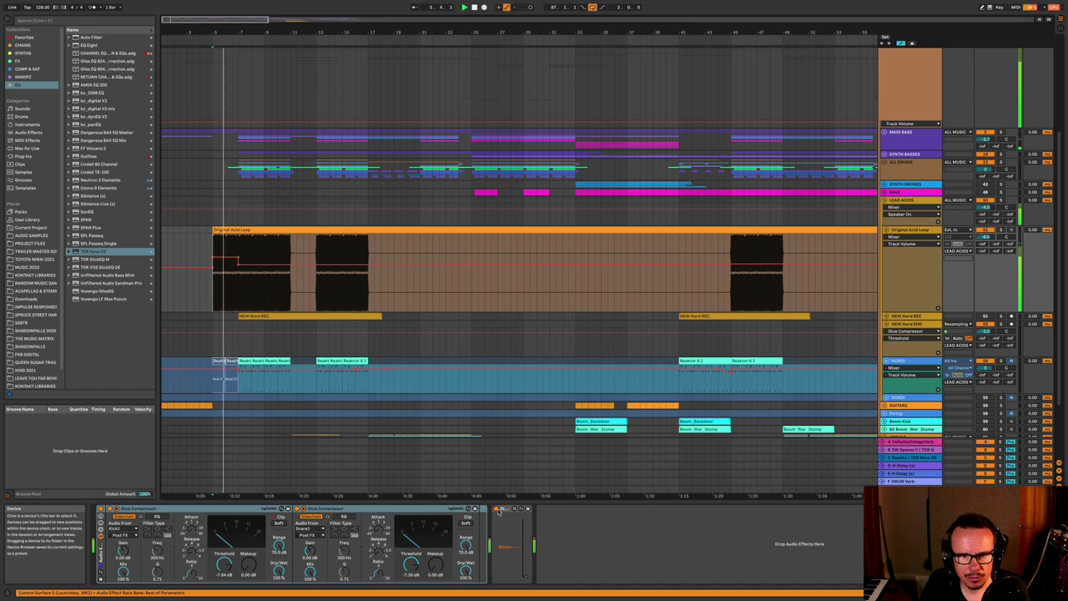
pyautogui.click(497, 509)
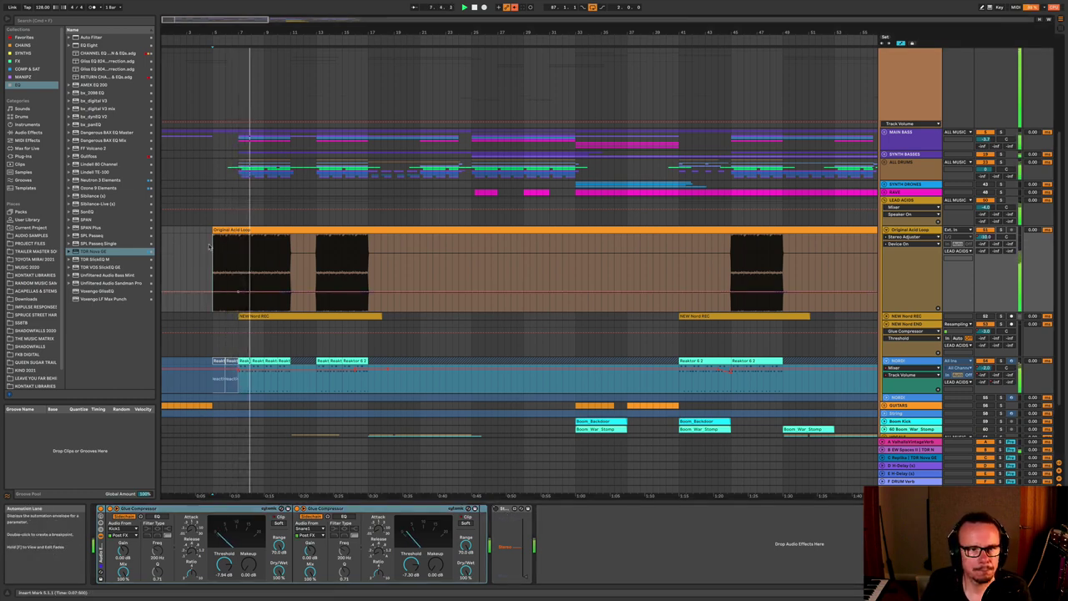
pyautogui.click(507, 509)
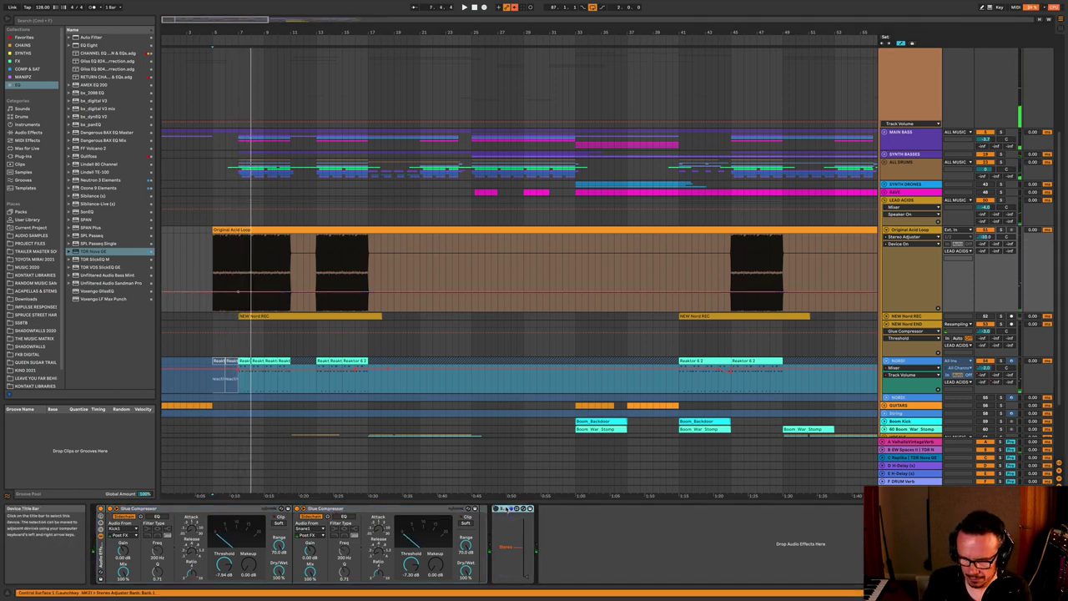
pyautogui.press('Delete')
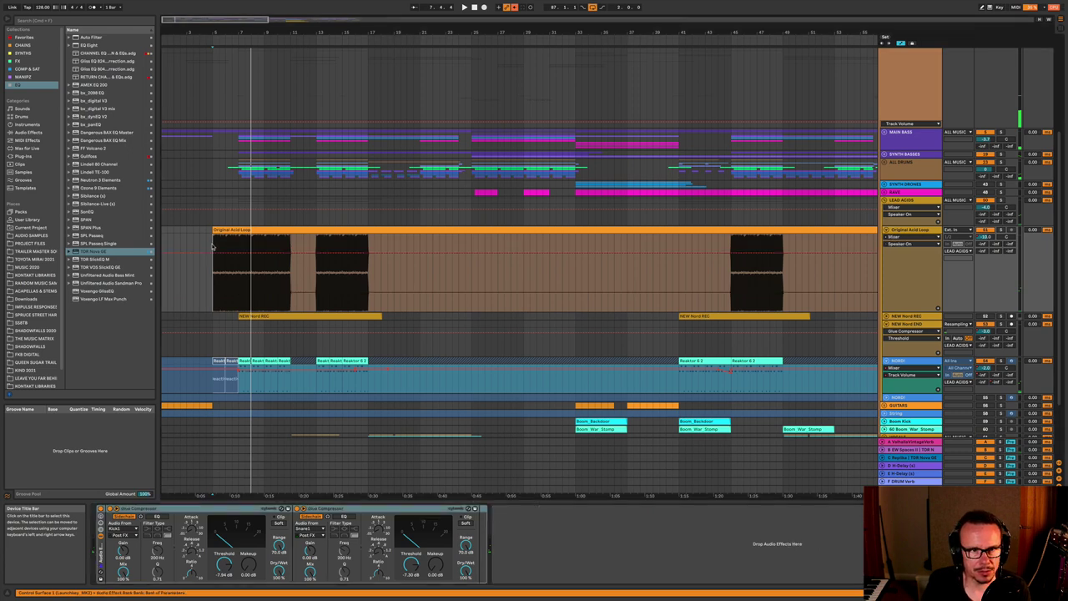
# - Play the mix from bar 5 to hear the Original Acid Loop without the Stereo Adjuster
pyautogui.press('space')
pyautogui.press('space')
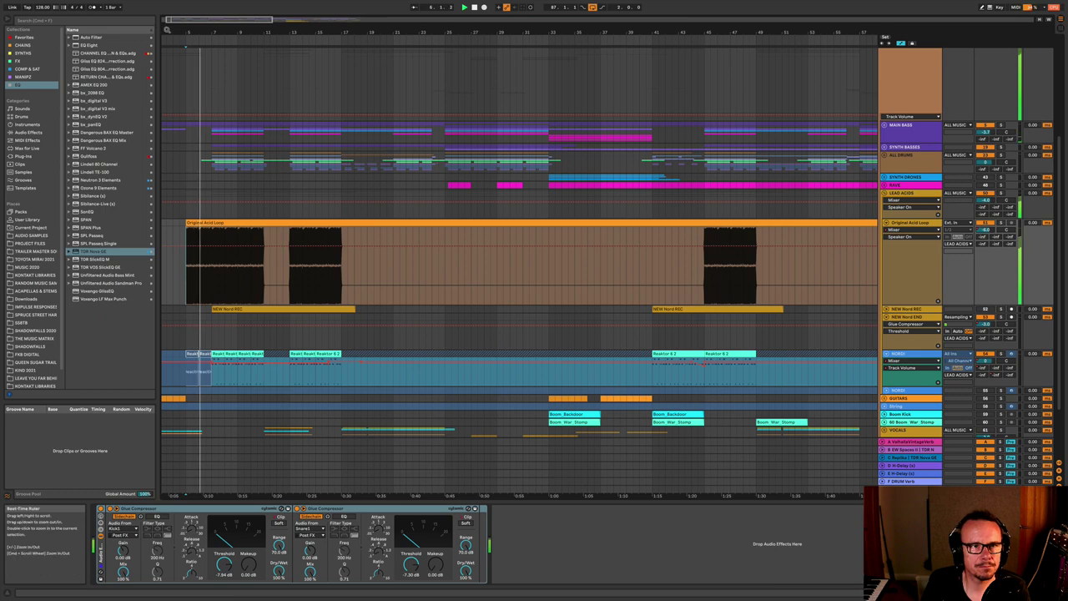
pyautogui.moveTo(232, 31)
pyautogui.mouseDown()
pyautogui.moveTo(233, 58)
pyautogui.moveTo(233, 30)
pyautogui.mouseUp()
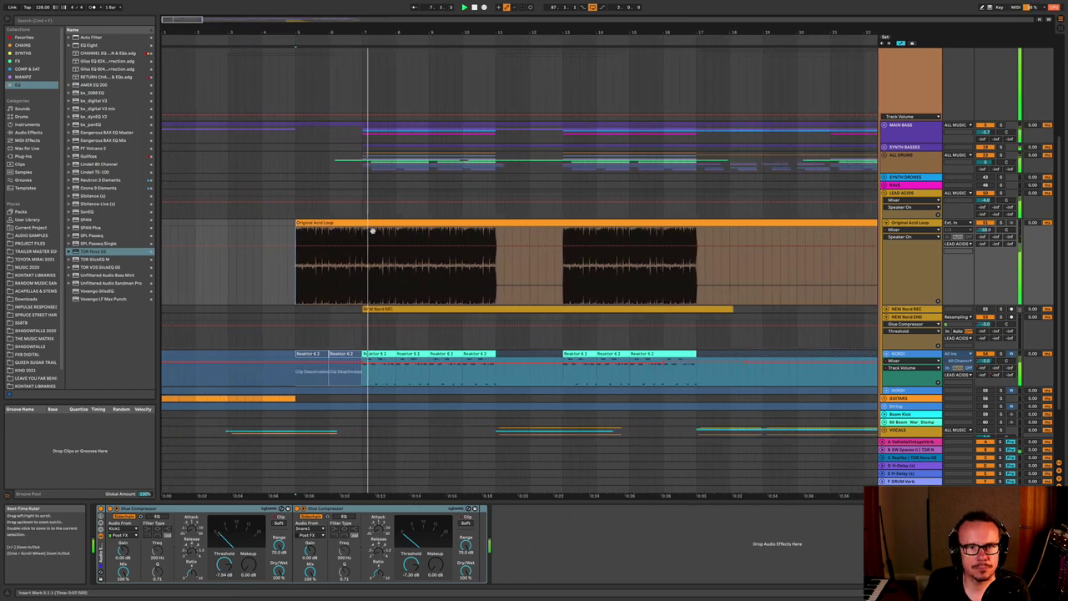
pyautogui.press('space')
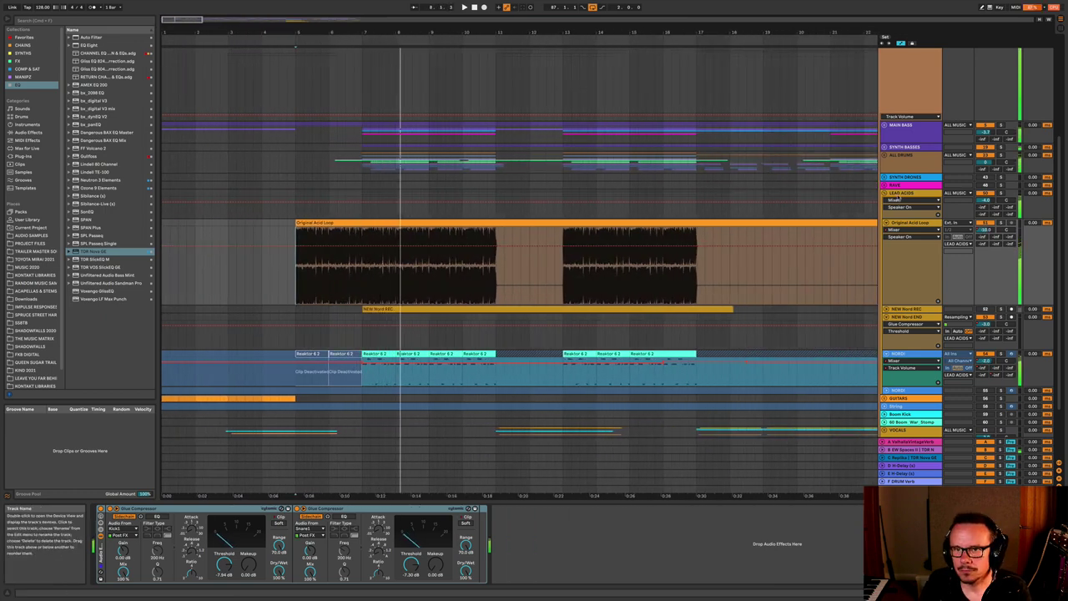
# - Show the LEAD ACIDS group's devices and audition the soloed Original Acid Loop from bar 5
pyautogui.click(920, 193)
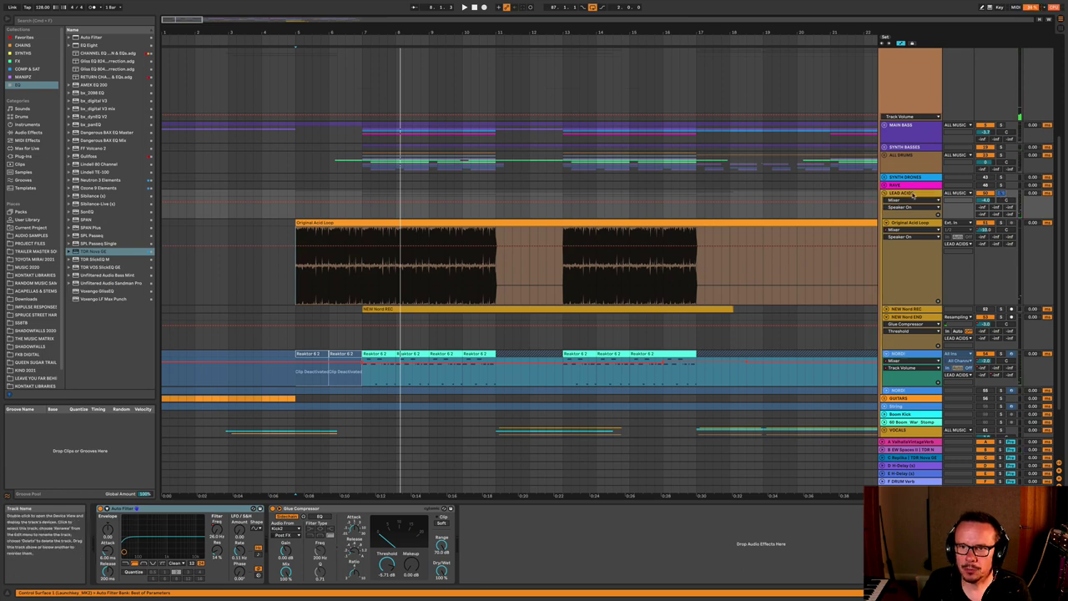
pyautogui.click(295, 271)
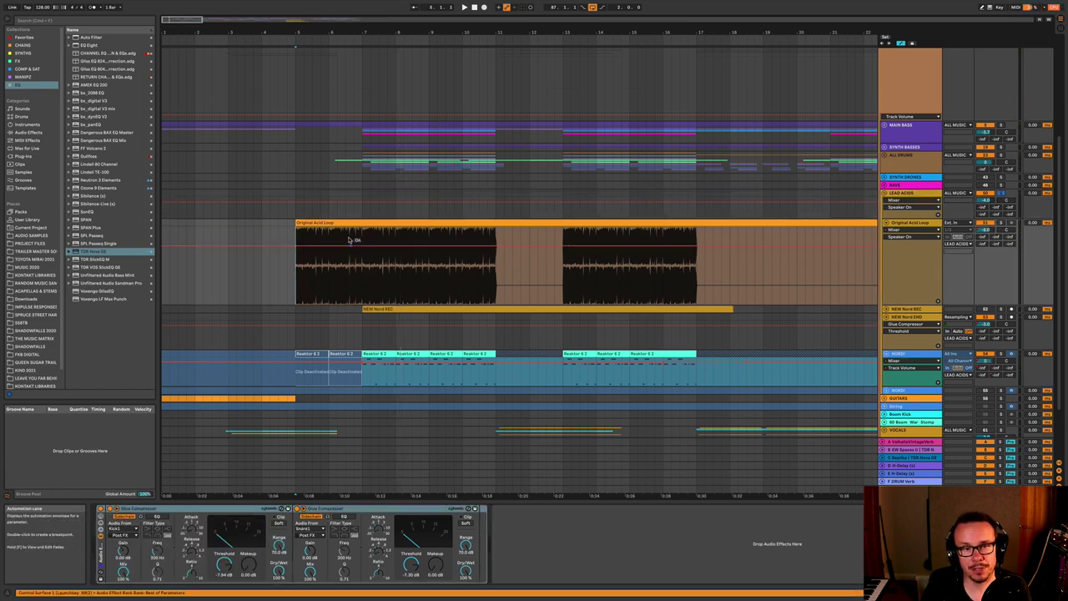
pyautogui.hscroll(1, 414, 301)
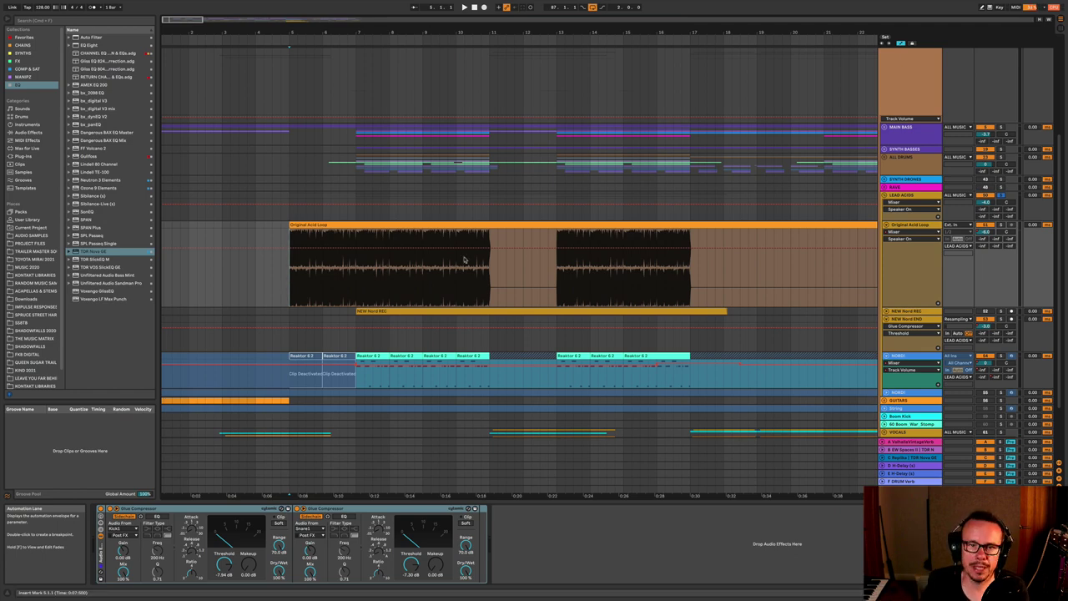
pyautogui.press('space')
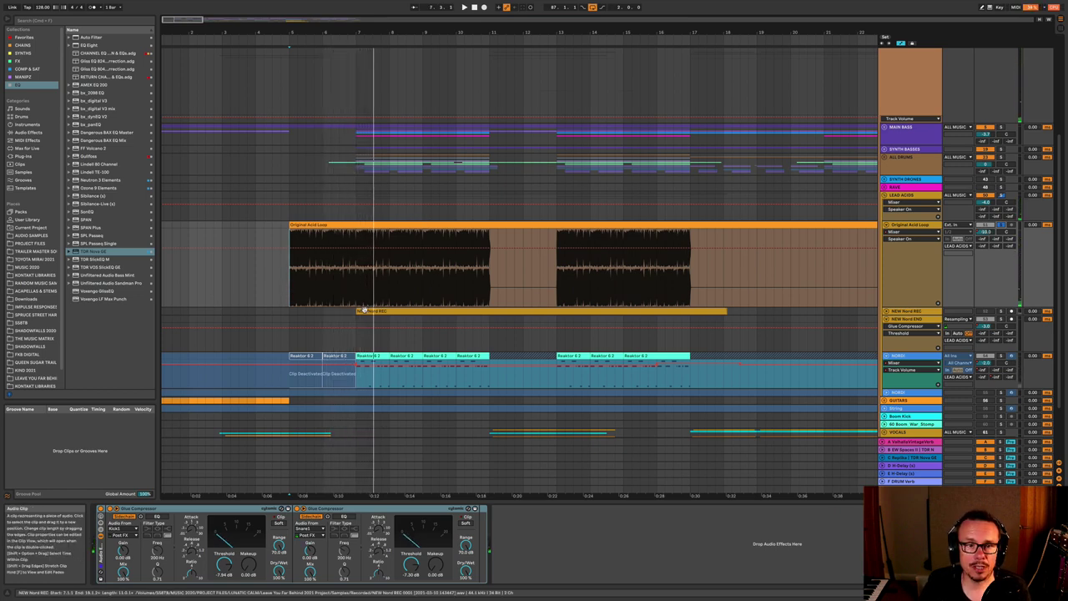
# - Unfreeze the NORD1 track and open the interface of its Reaktor 6 instrument
pyautogui.click(874, 355)
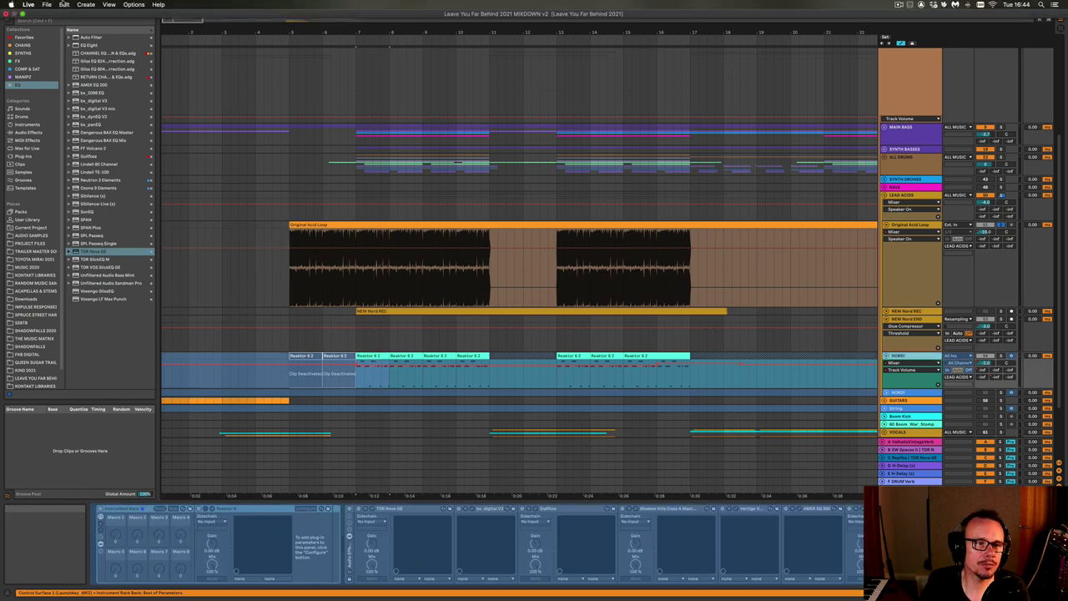
pyautogui.click(65, 4)
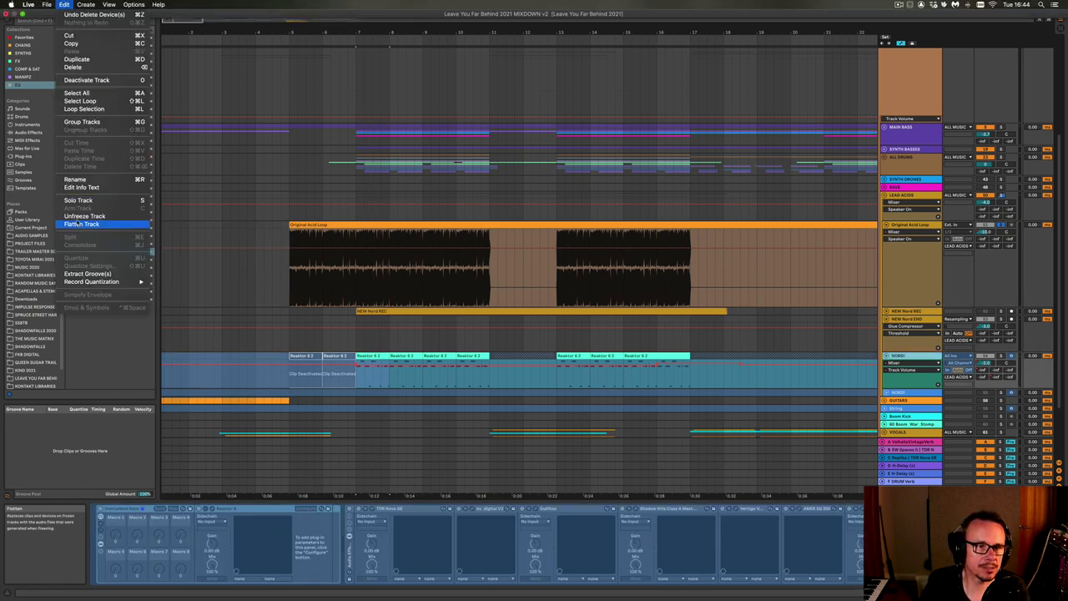
pyautogui.click(77, 217)
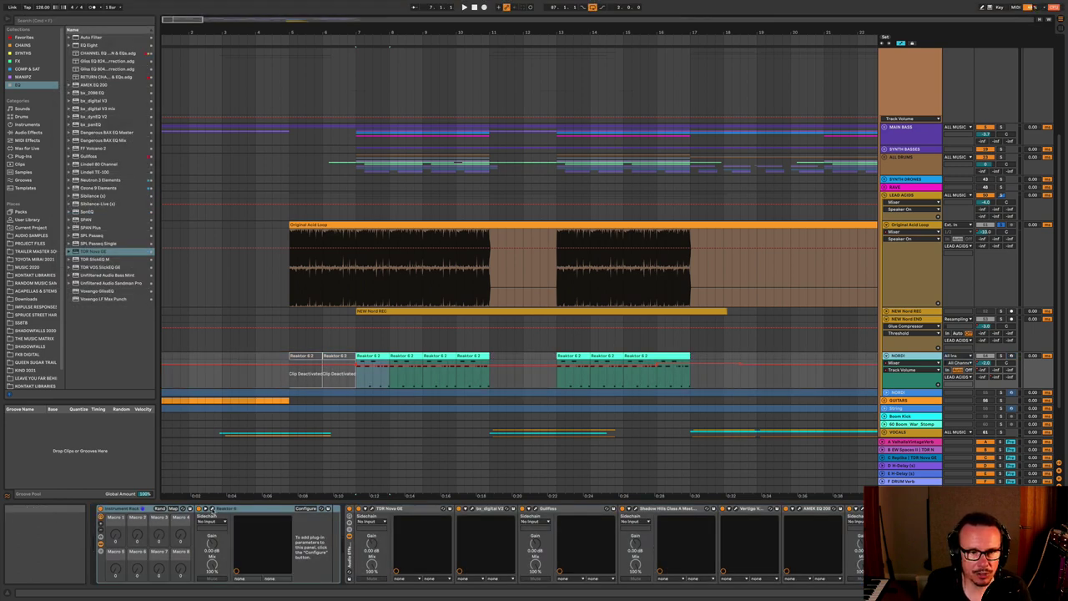
pyautogui.click(213, 508)
pyautogui.moveTo(247, 19); pyautogui.dragTo(675, 12)
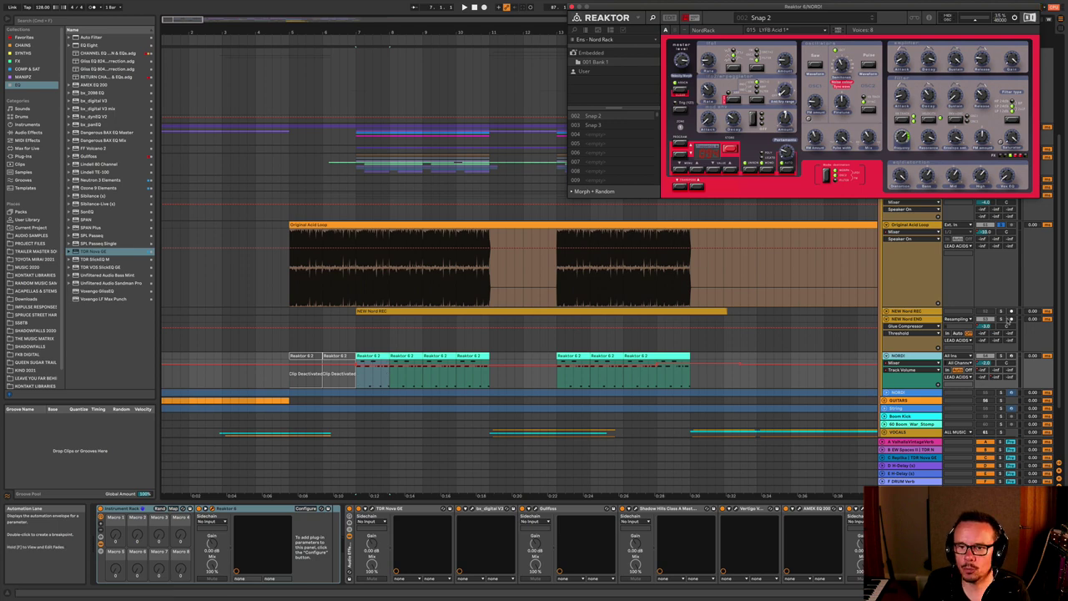
# - Solo the NORD1 track, listen to its Reaktor 6 clips from bars 7 and 15, and close the instrument's interface
pyautogui.click(1000, 355)
pyautogui.hscroll(-1, 308, 429)
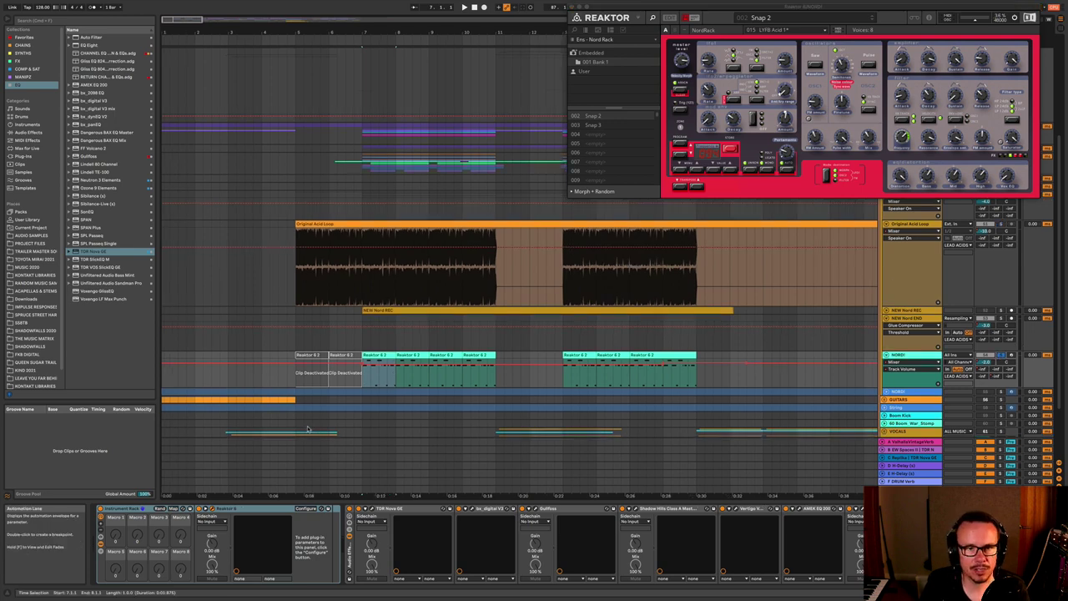
pyautogui.click(376, 355)
pyautogui.press('space')
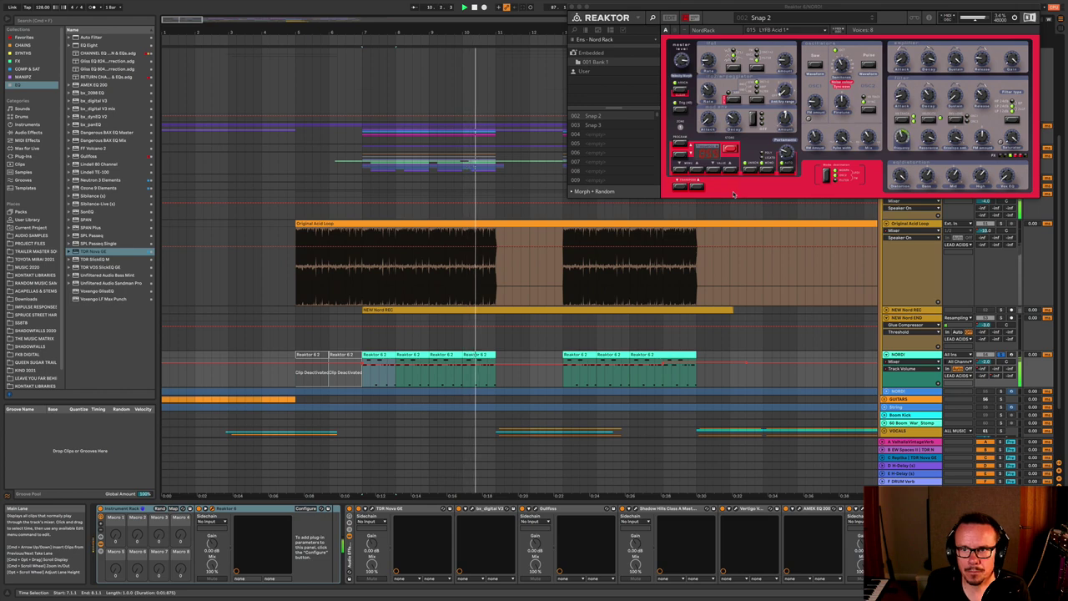
pyautogui.click(632, 371)
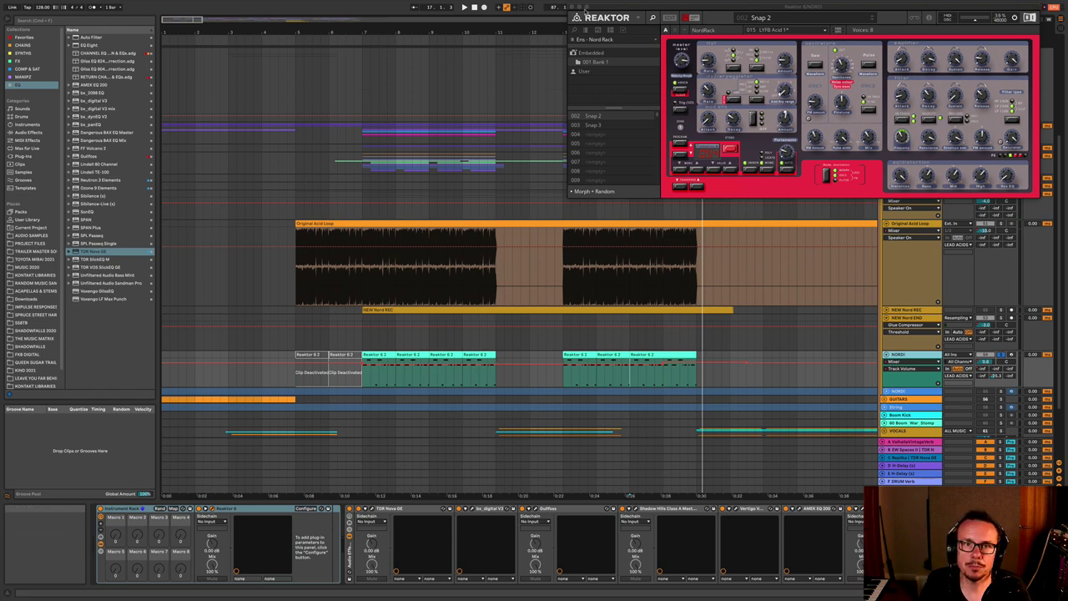
pyautogui.click(572, 7)
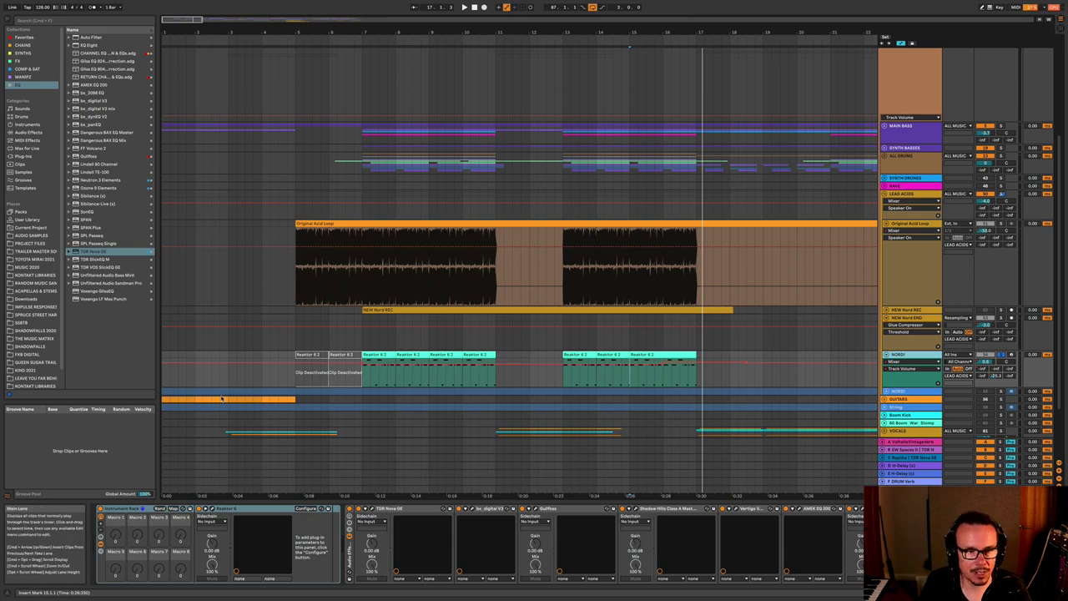
# - Undo the unfreezing of the NORD1 track and look through its chain of effects
pyautogui.press('super+z')
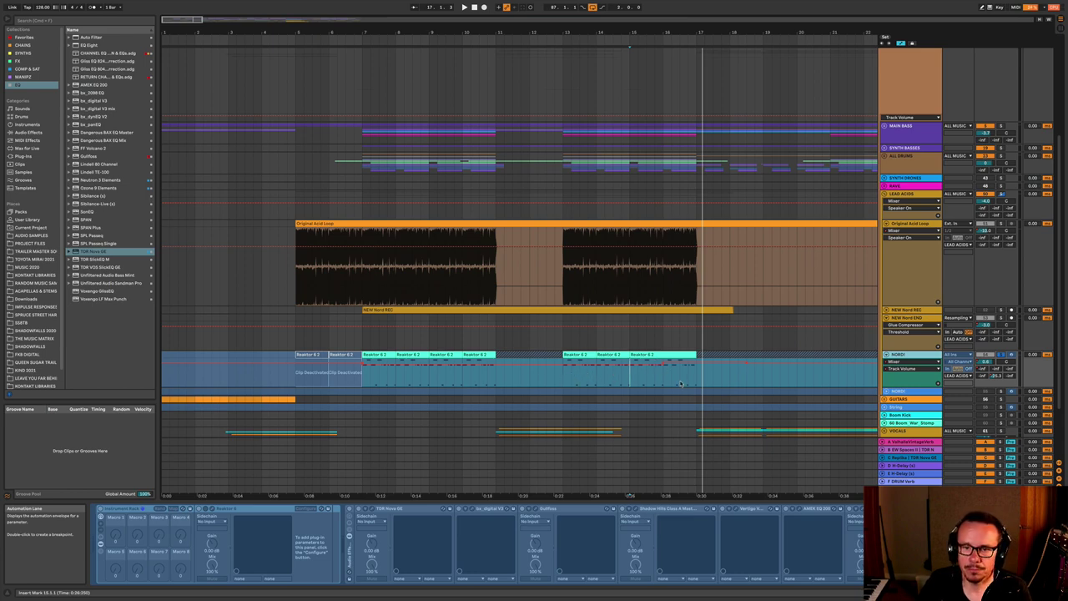
pyautogui.hscroll(5, 640, 524)
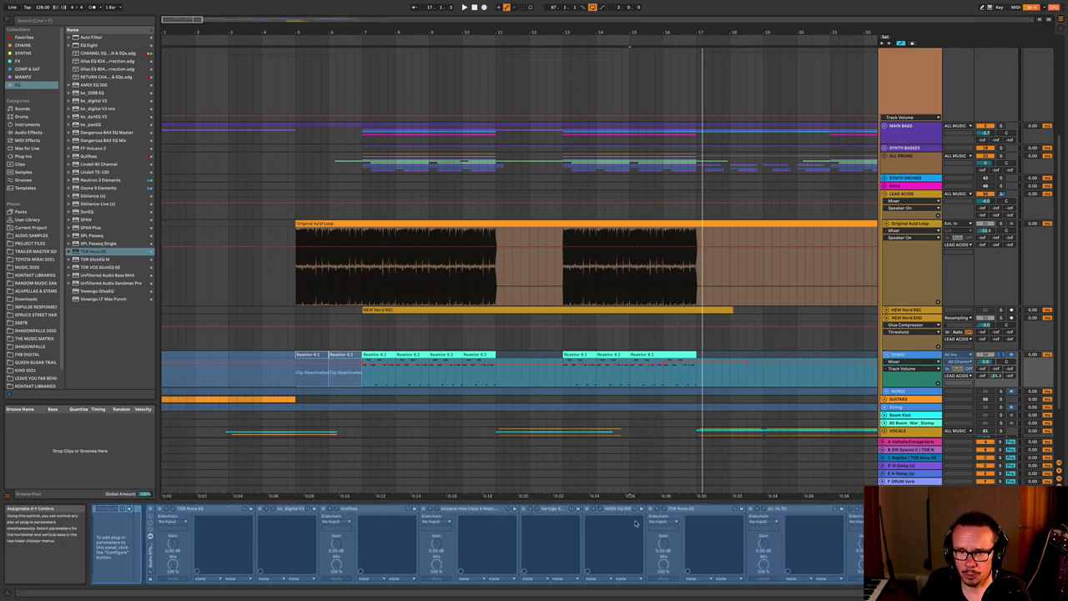
pyautogui.hscroll(-5, 635, 523)
pyautogui.hscroll(5, 635, 524)
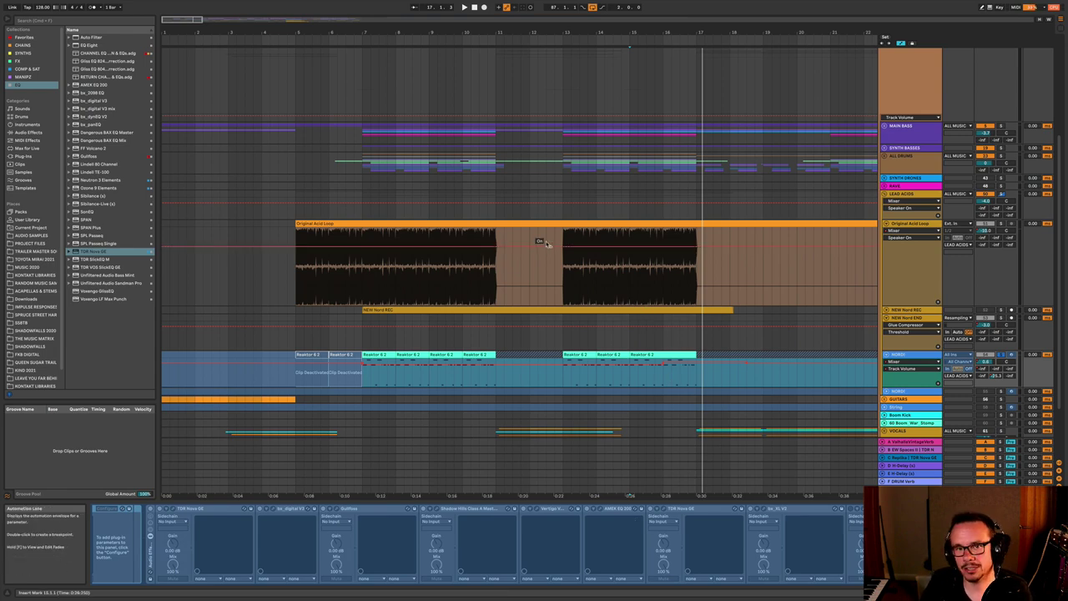
# - Show the NEW Nord END track's devices, select the NEW Nord REC section from bar 79, and unfold its track with solo on
pyautogui.moveTo(479, 35); pyautogui.dragTo(511, 39)
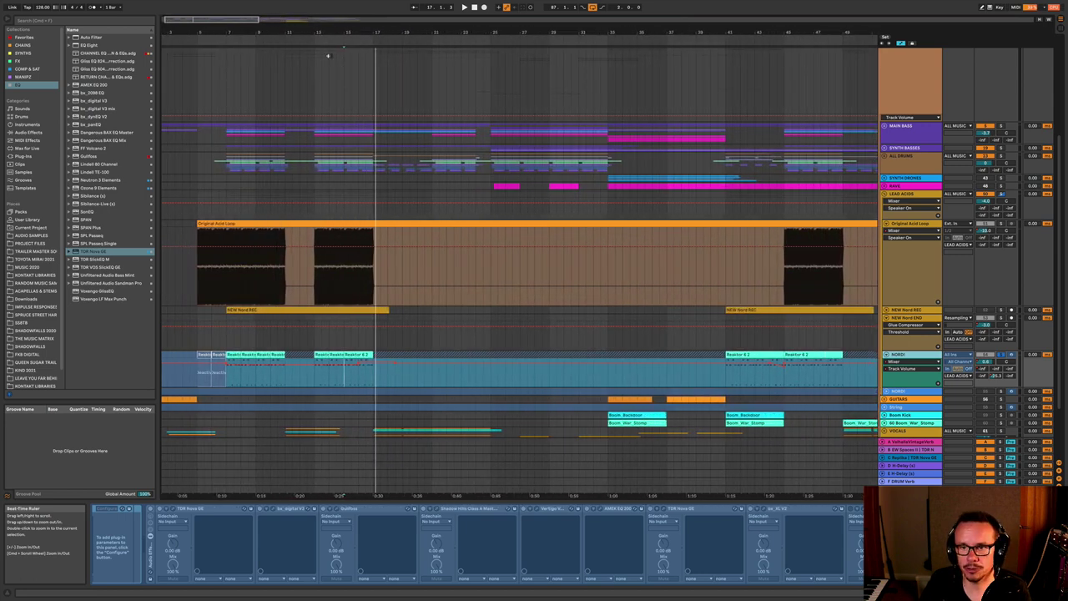
pyautogui.click(896, 318)
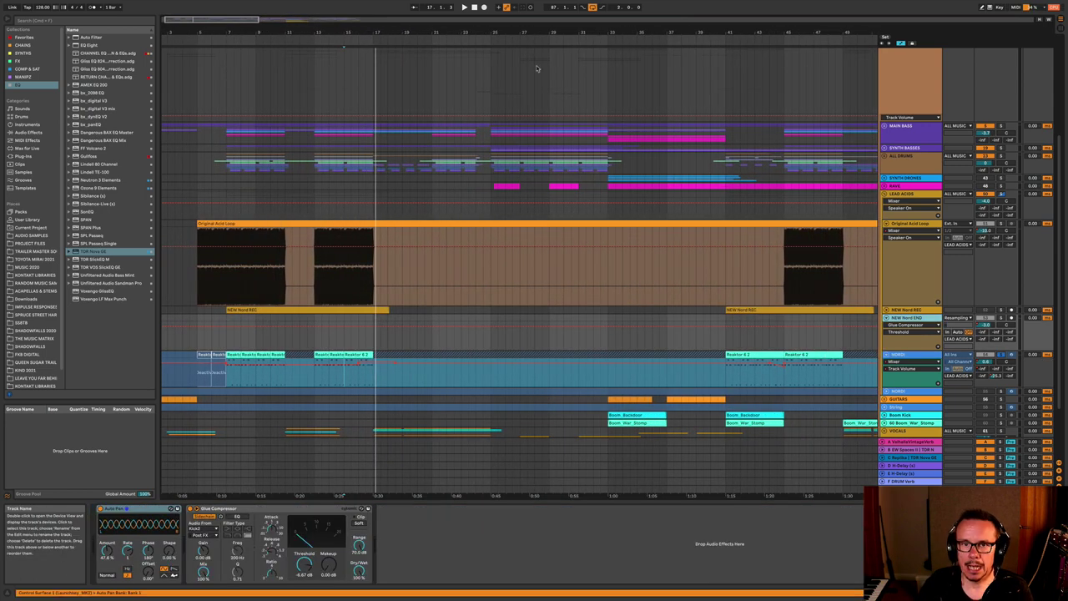
pyautogui.moveTo(534, 30); pyautogui.dragTo(259, 28)
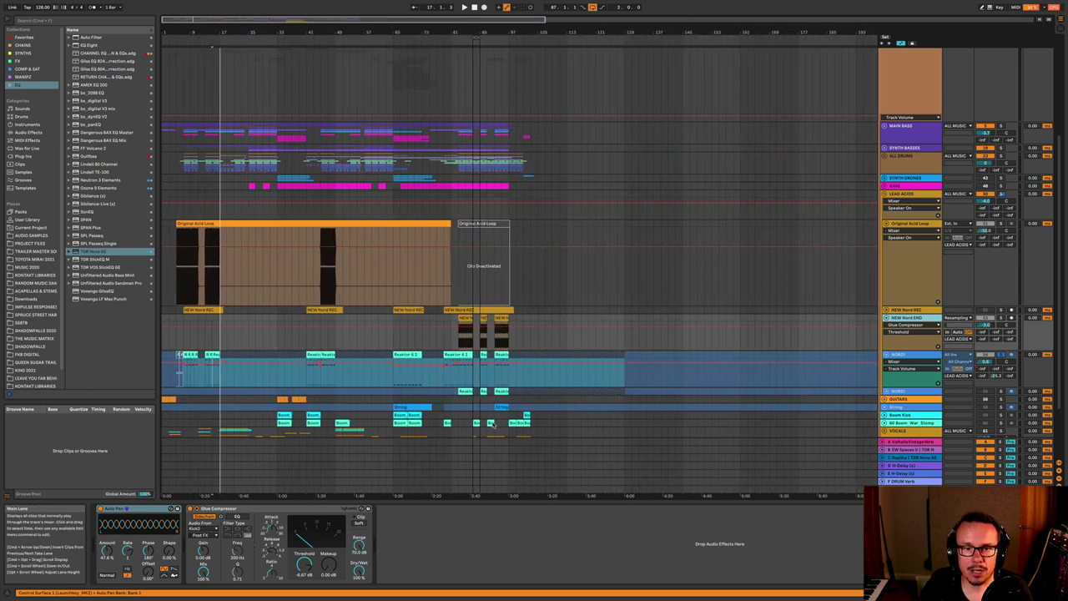
pyautogui.click(463, 311)
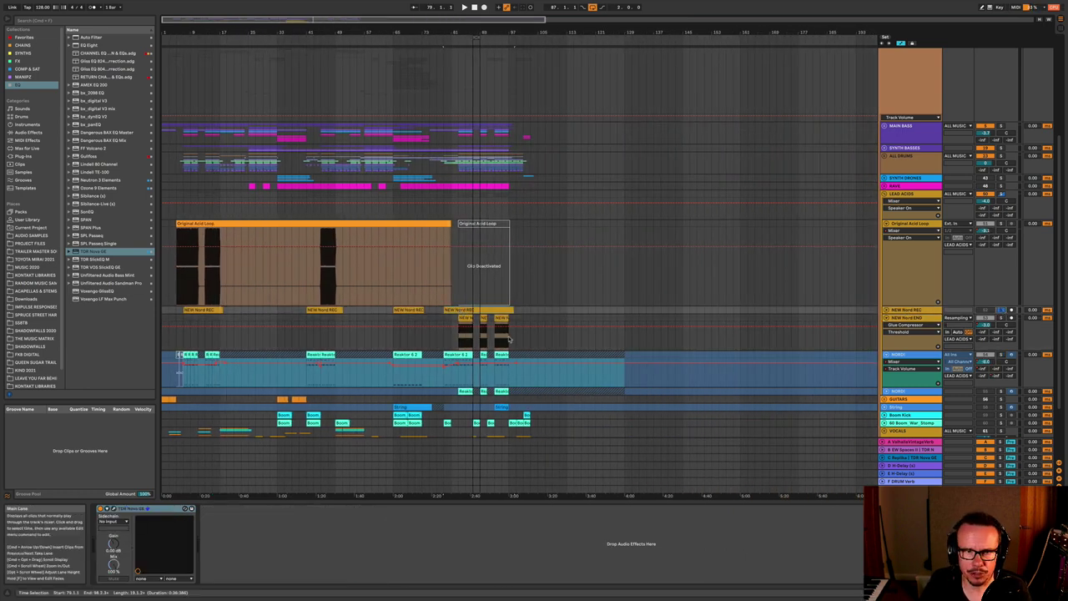
pyautogui.click(886, 310)
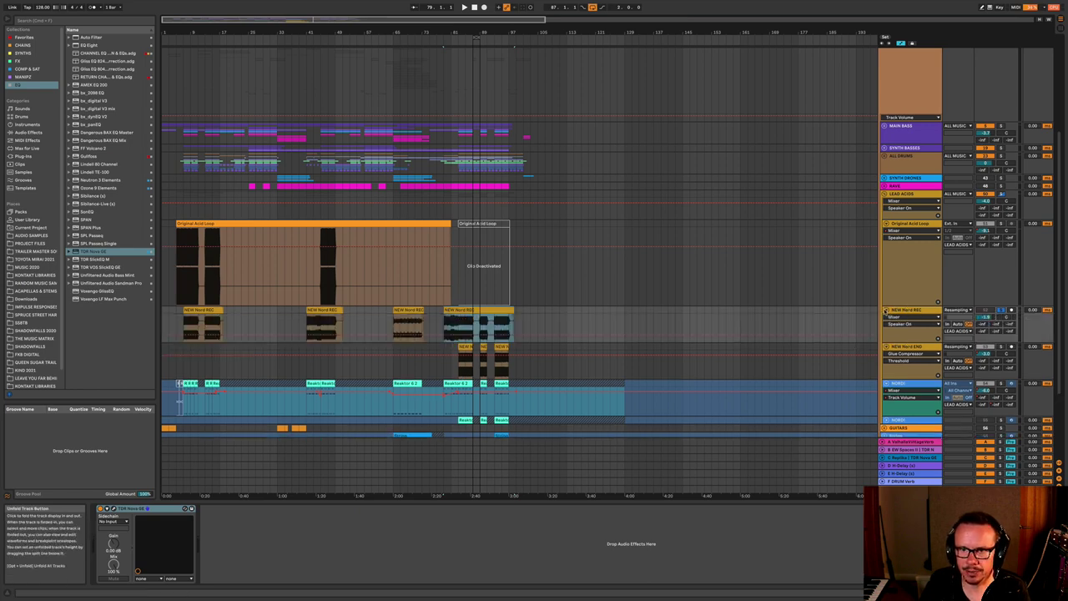
# - Audition the NEW Nord REC recording near the song's end, followed by the soloed NEW Nord END from its first clip
pyautogui.scroll(-3, 636, 324)
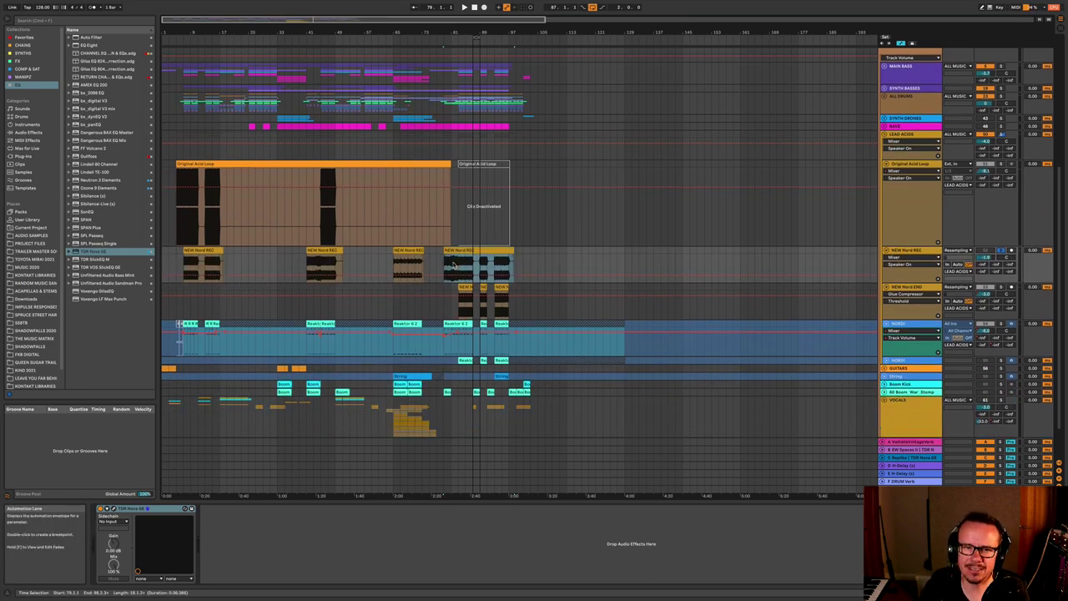
pyautogui.press('space')
pyautogui.press('space')
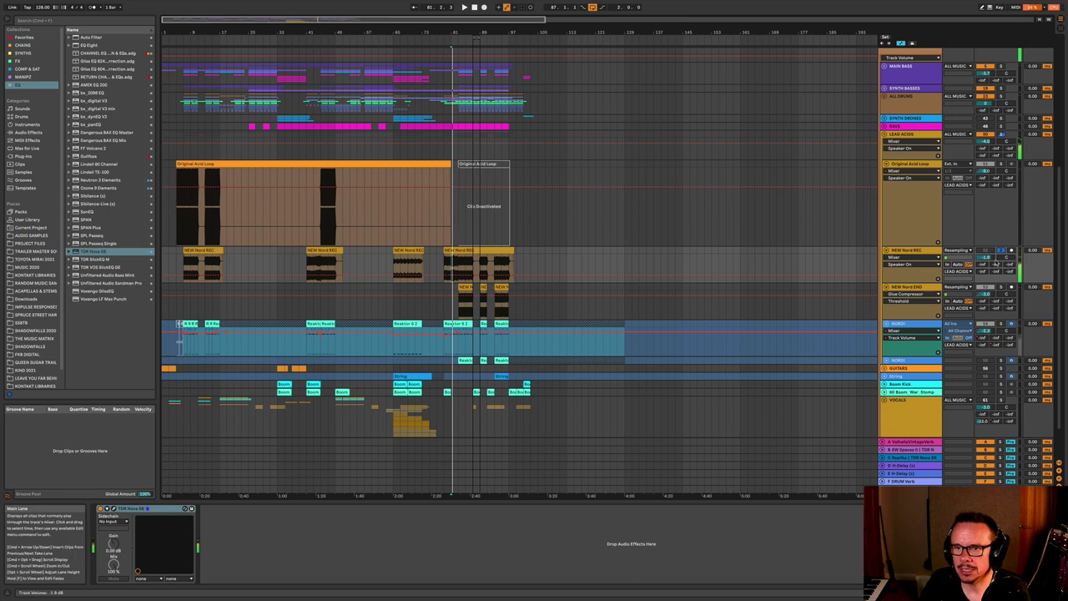
pyautogui.press('space')
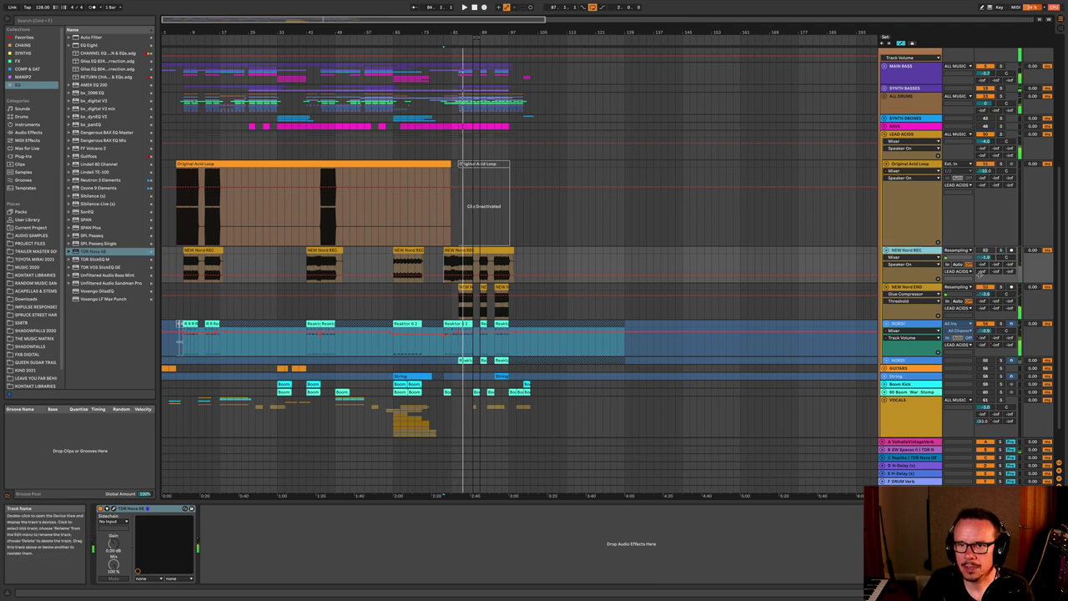
pyautogui.click(905, 287)
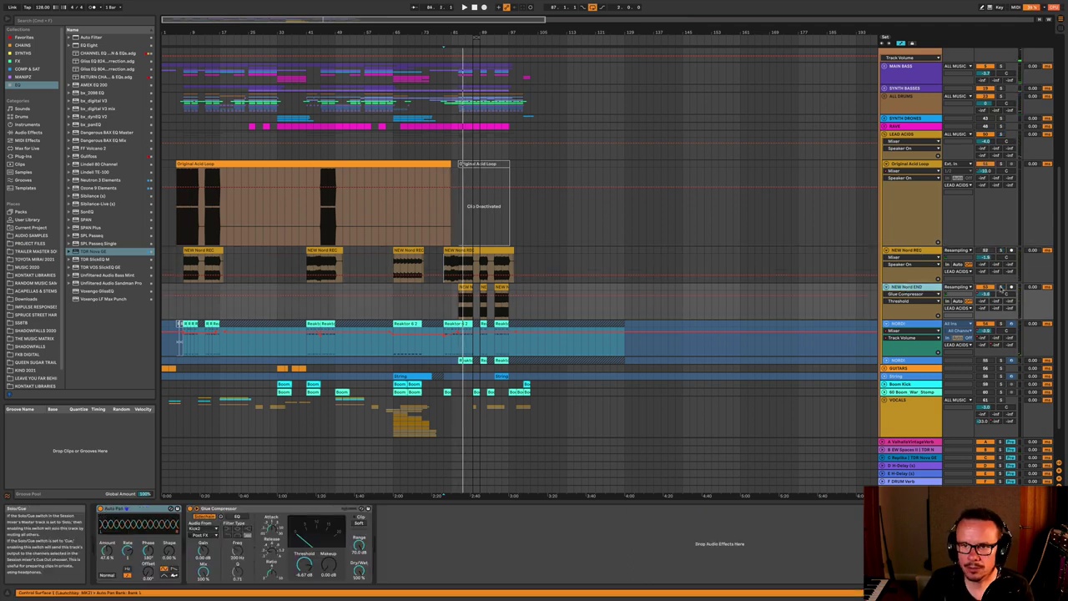
pyautogui.click(465, 283)
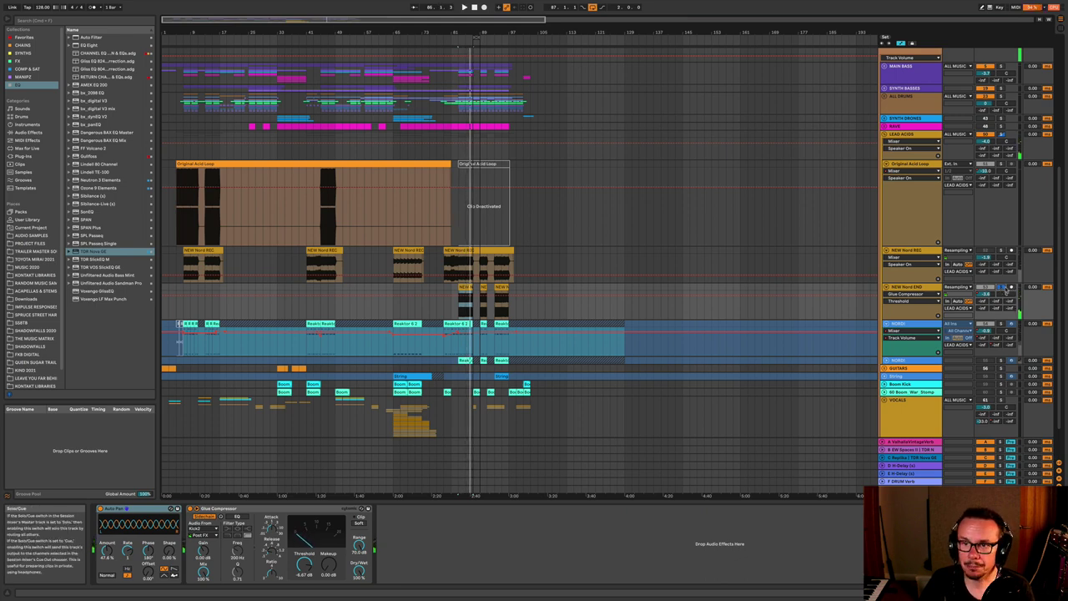
# - Fold the LEAD ACIDS group and move it directly above the SYNTH DRONES group
pyautogui.click(885, 134)
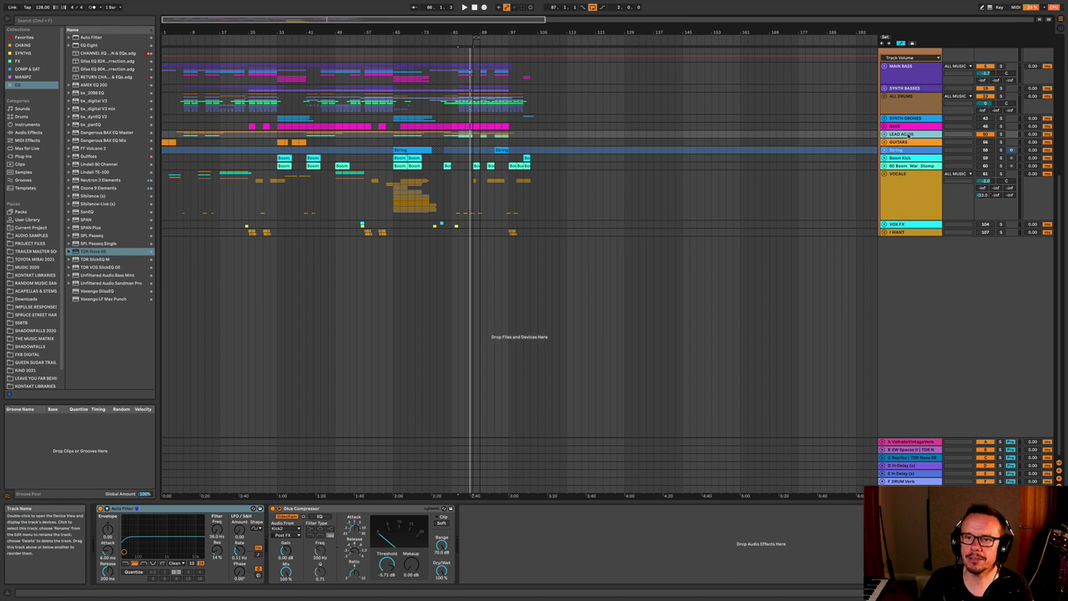
pyautogui.moveTo(909, 132); pyautogui.dragTo(909, 121)
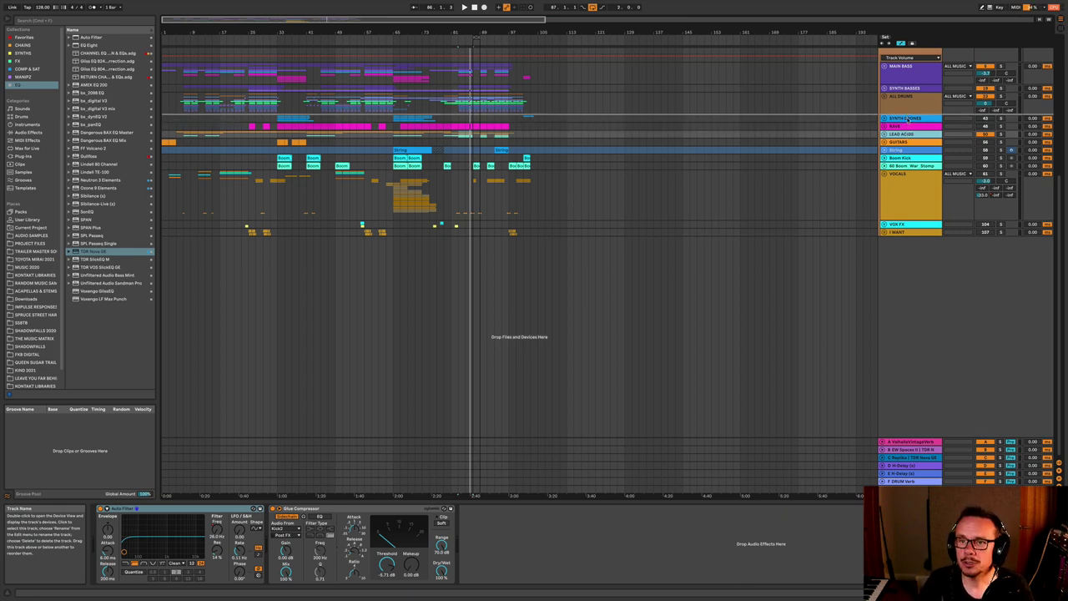
pyautogui.moveTo(907, 119); pyautogui.dragTo(909, 122)
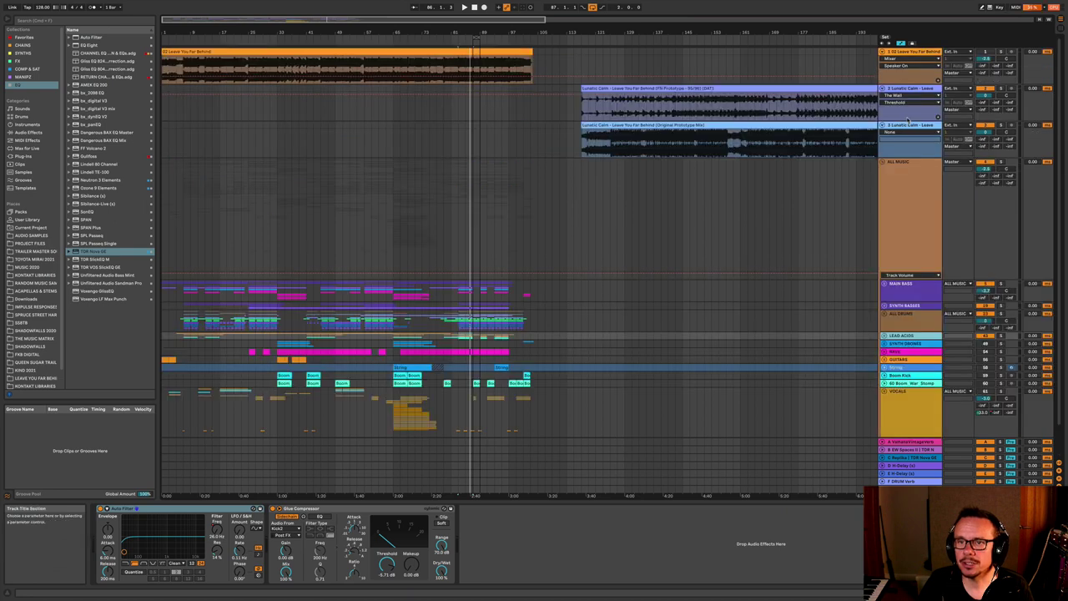
# - Look at the SYNTH DRONES and LEAD ACIDS device chains, with SYNTH DRONES unfolded and set to solo
pyautogui.scroll(-1, 876, 383)
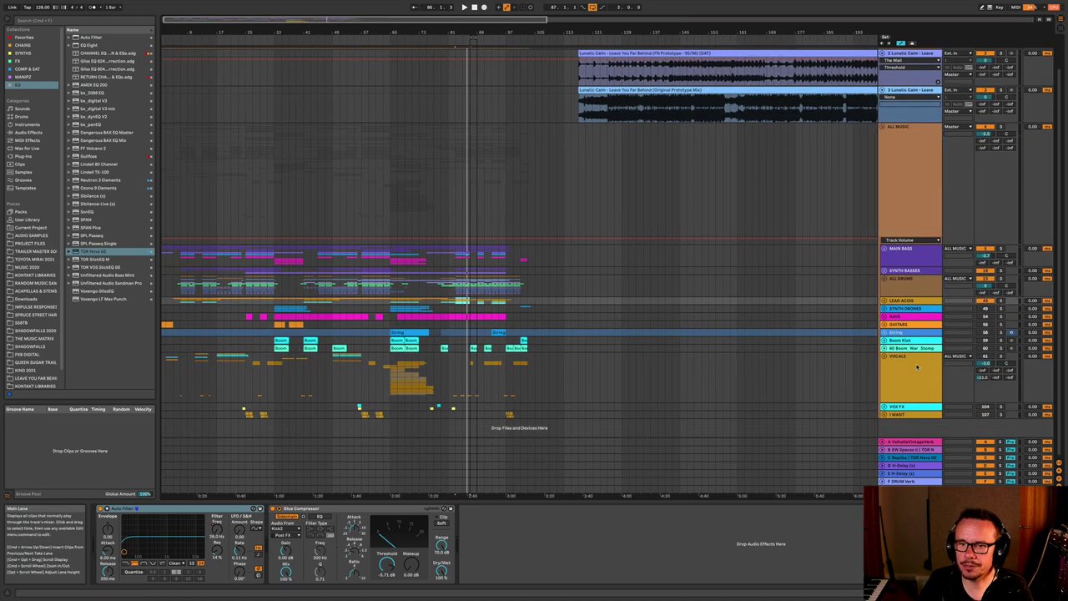
pyautogui.click(899, 309)
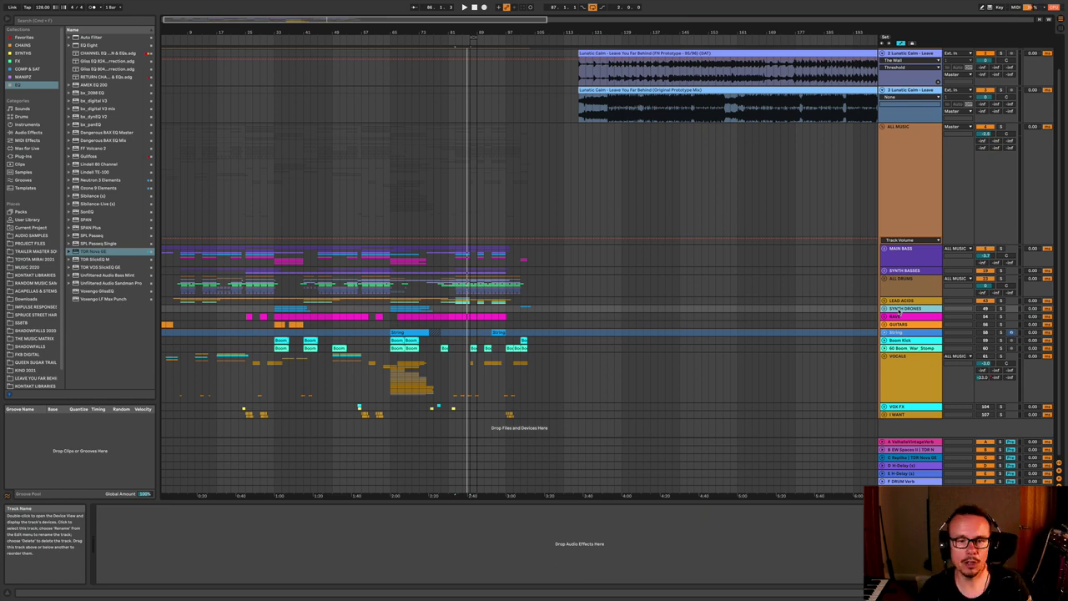
pyautogui.click(897, 302)
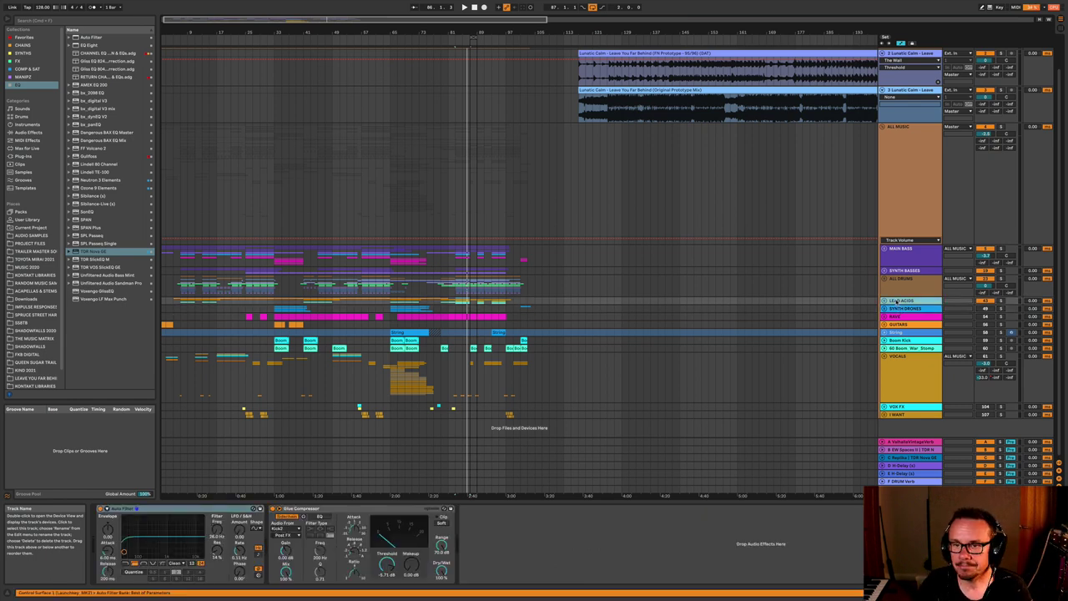
pyautogui.click(903, 309)
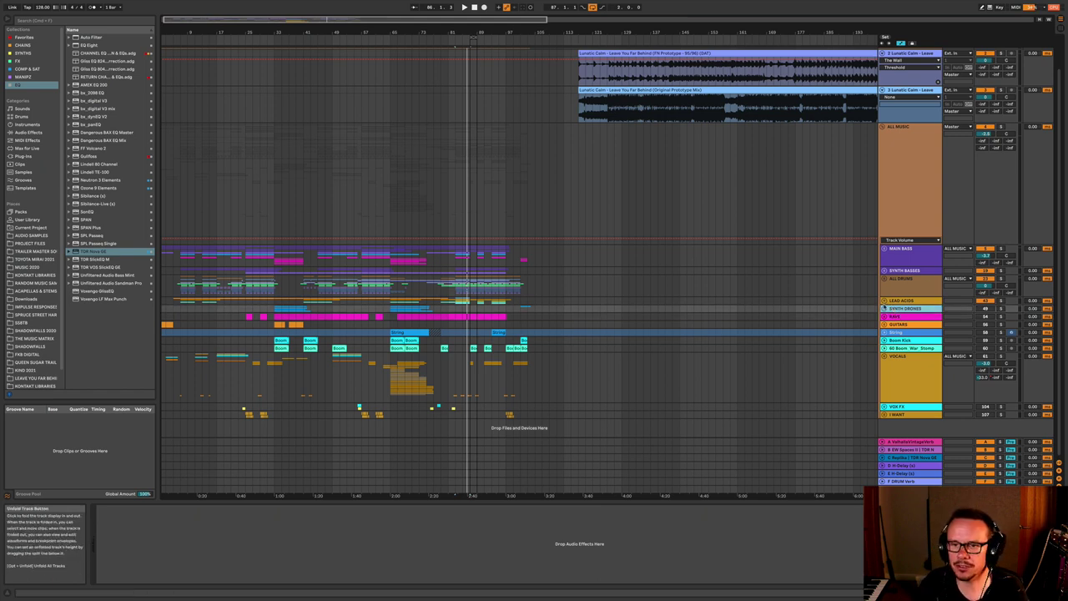
pyautogui.click(884, 309)
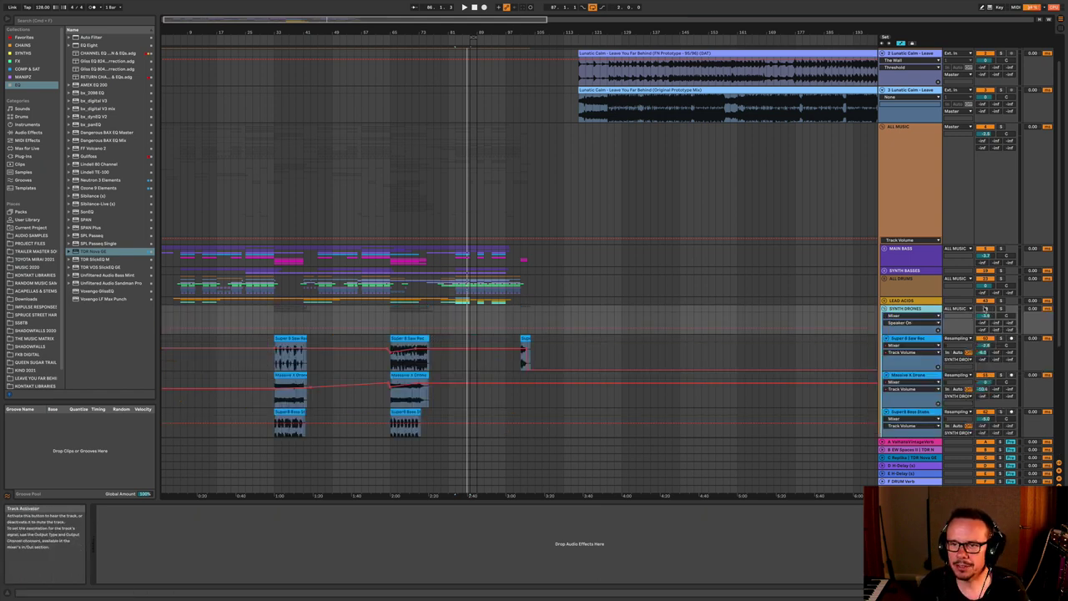
pyautogui.click(1000, 309)
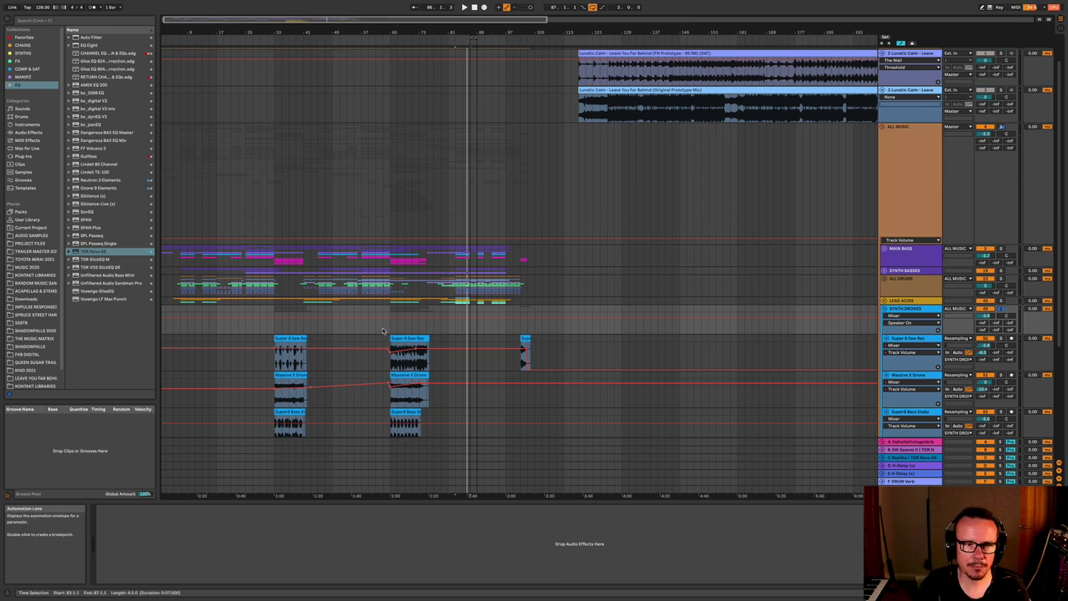
# - Audition the whole soloed SYNTH DRONES group from bar 31, just before its first clips
pyautogui.click(268, 328)
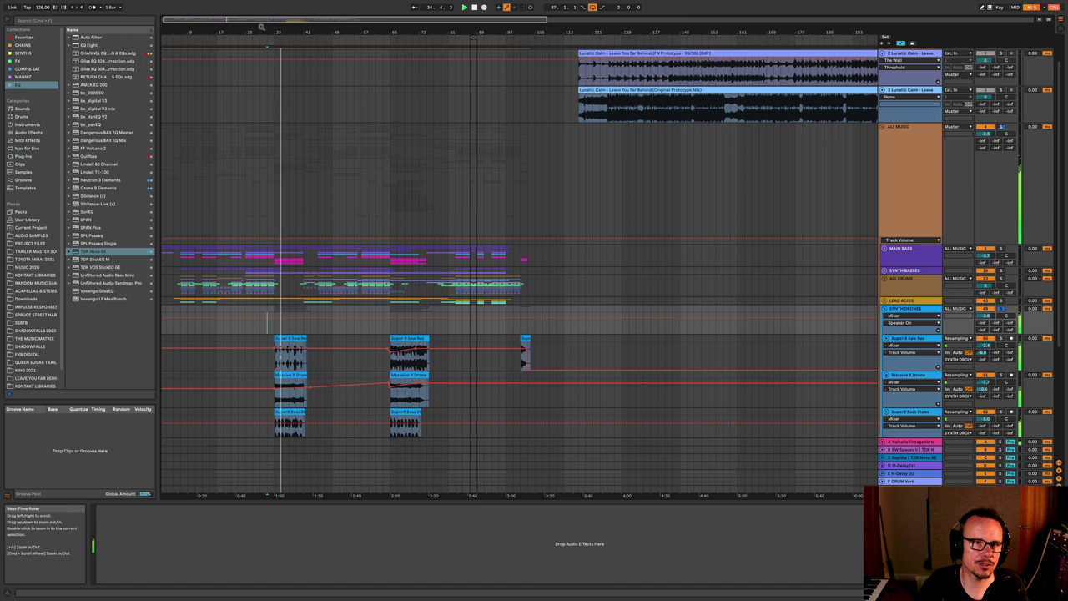
pyautogui.moveTo(263, 30); pyautogui.dragTo(252, 39)
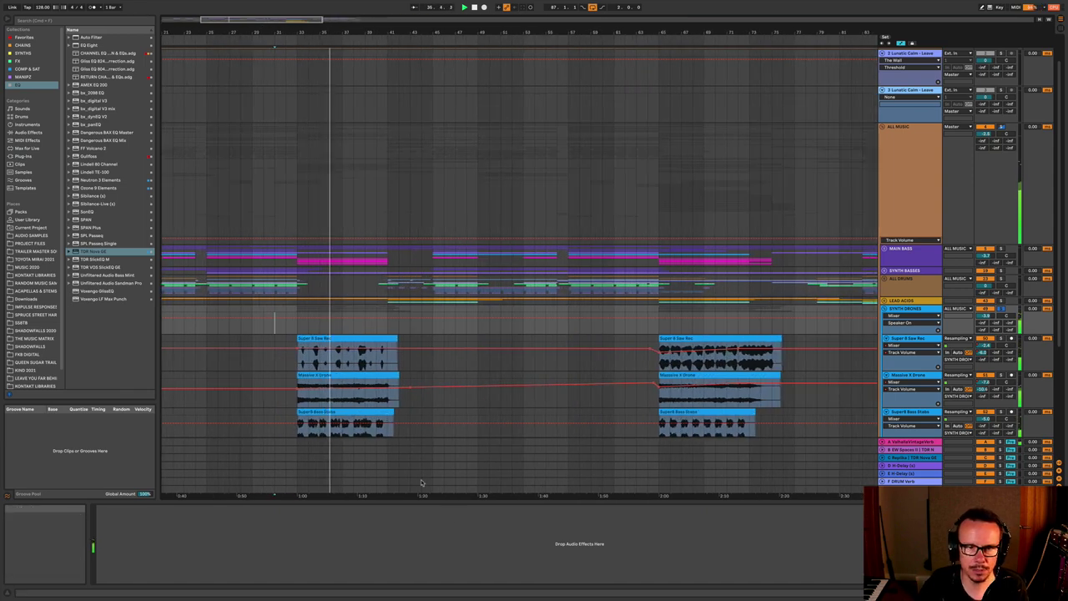
pyautogui.scroll(-5, 381, 404)
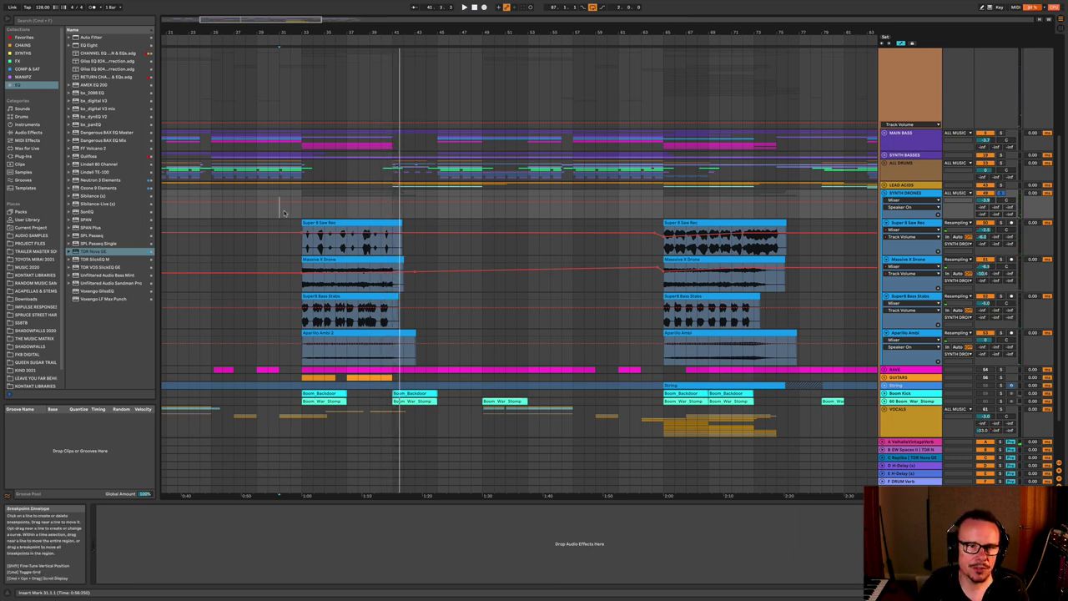
# - Audition the Super 8 Saw Rec and Massive X Drone tracks individually in solo from bar 33
pyautogui.click(329, 222)
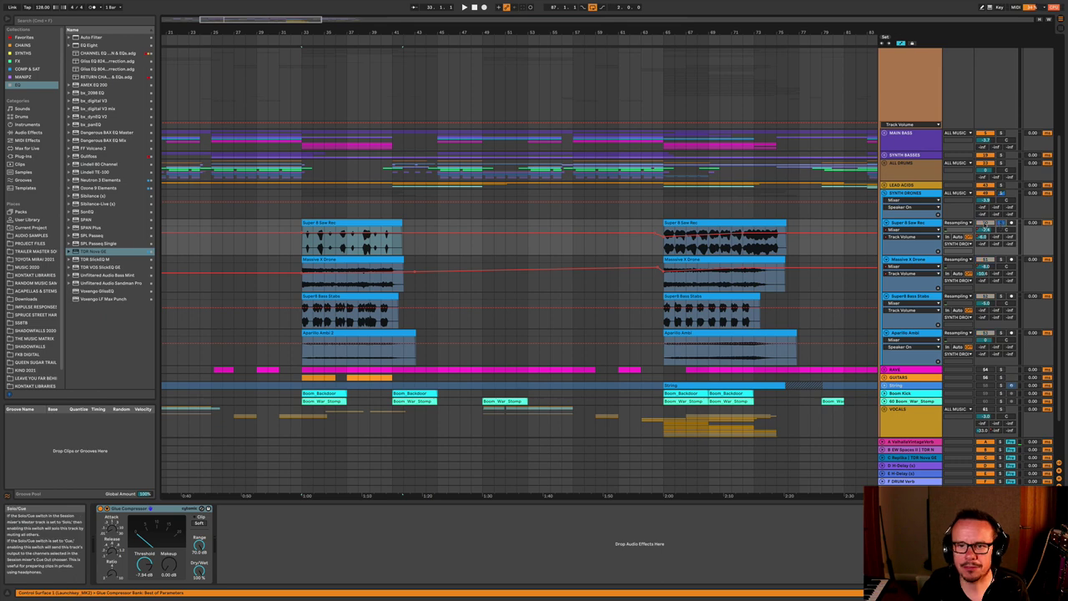
pyautogui.press('space')
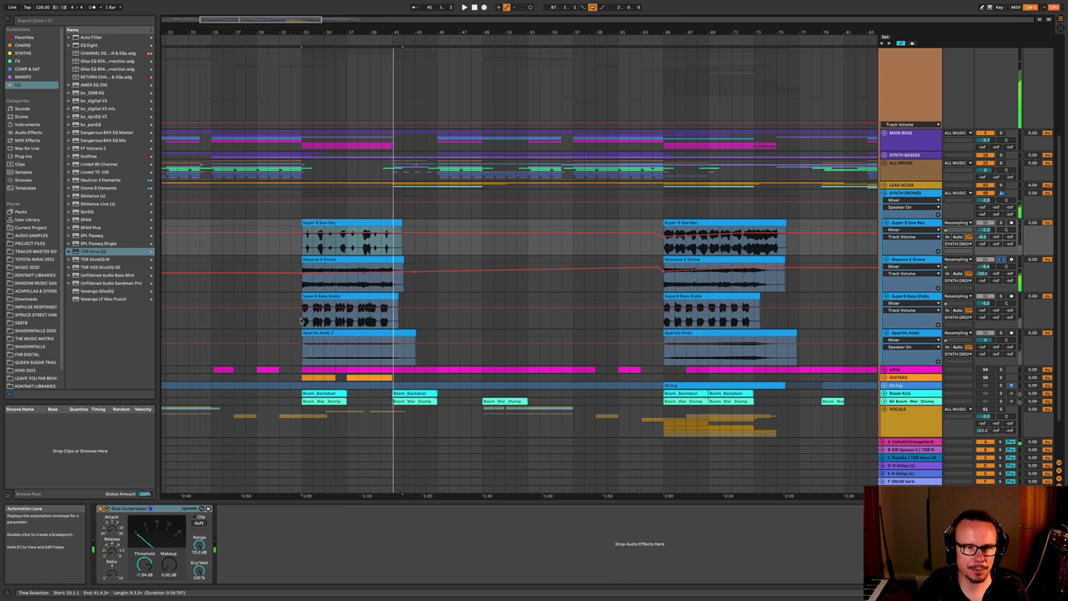
pyautogui.press('space')
# - Audition the Super8 Bass Stabs and Aparillo Ambi tracks individually in solo from their first clips at bar 33
pyautogui.click(345, 296)
pyautogui.click(1001, 297)
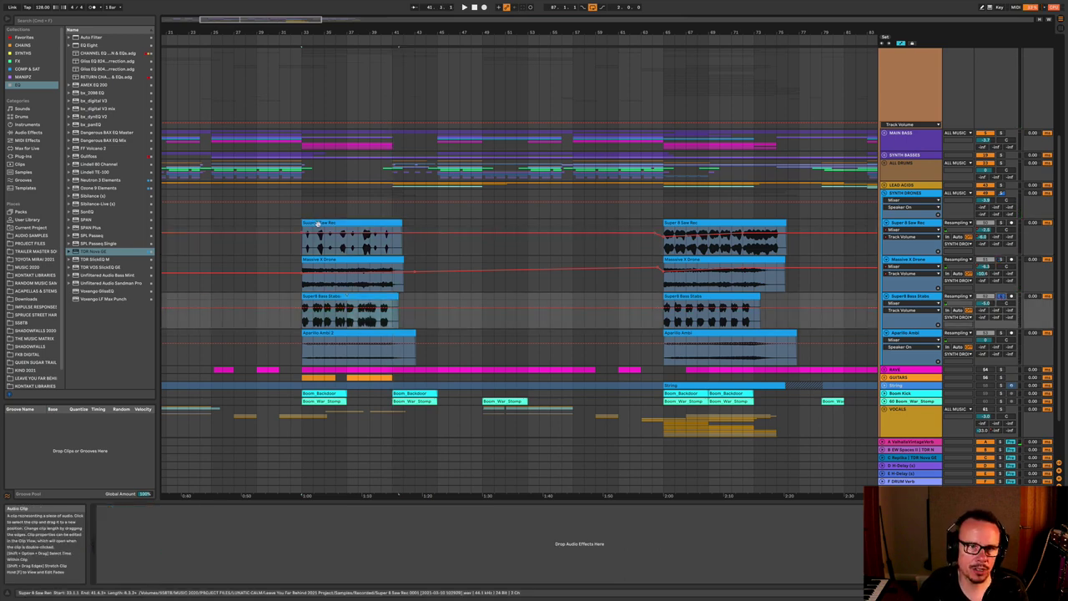
pyautogui.press('space')
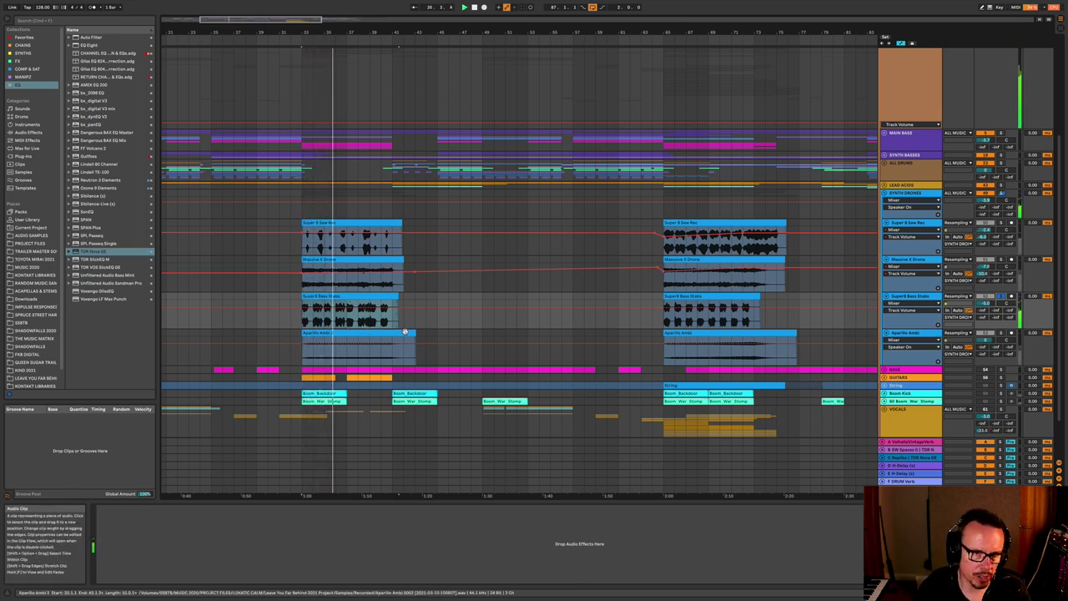
pyautogui.click(1002, 332)
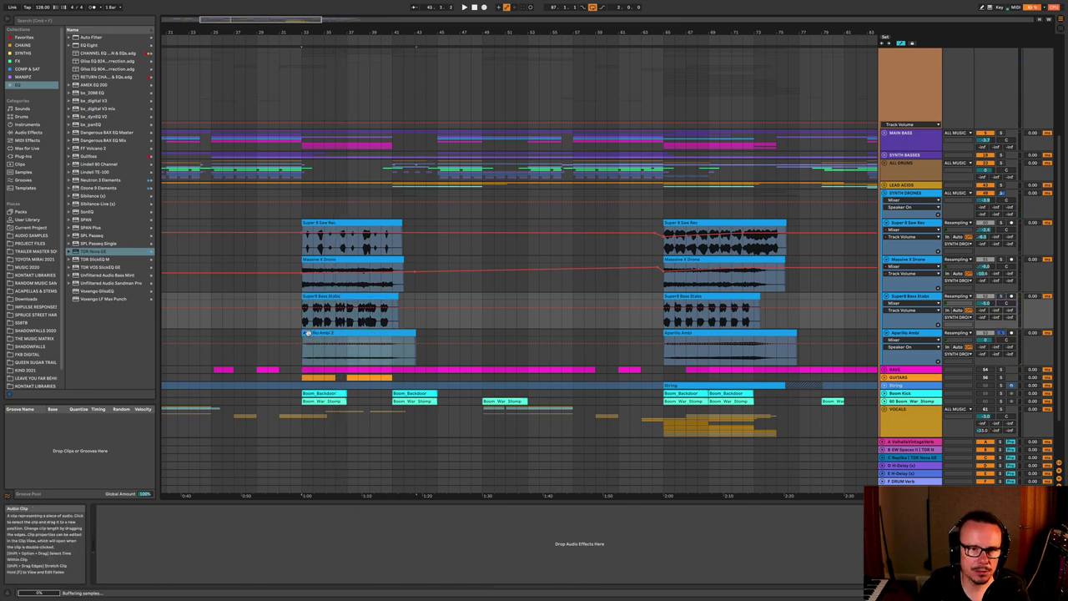
pyautogui.click(307, 333)
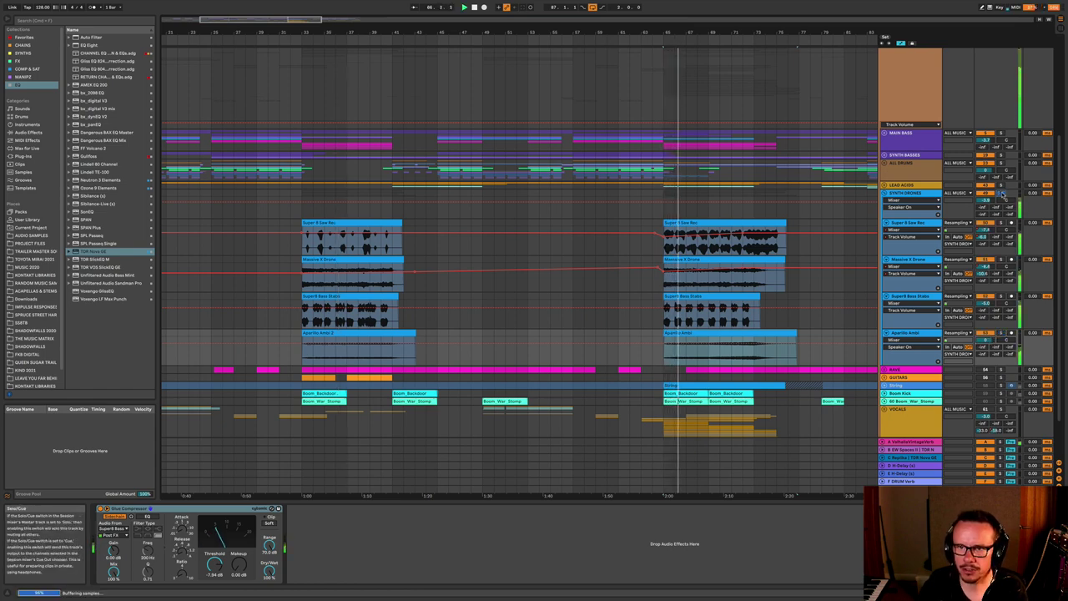
# - Take the SYNTH DRONES group out of solo and fold it
pyautogui.press('-')
pyautogui.press('-')
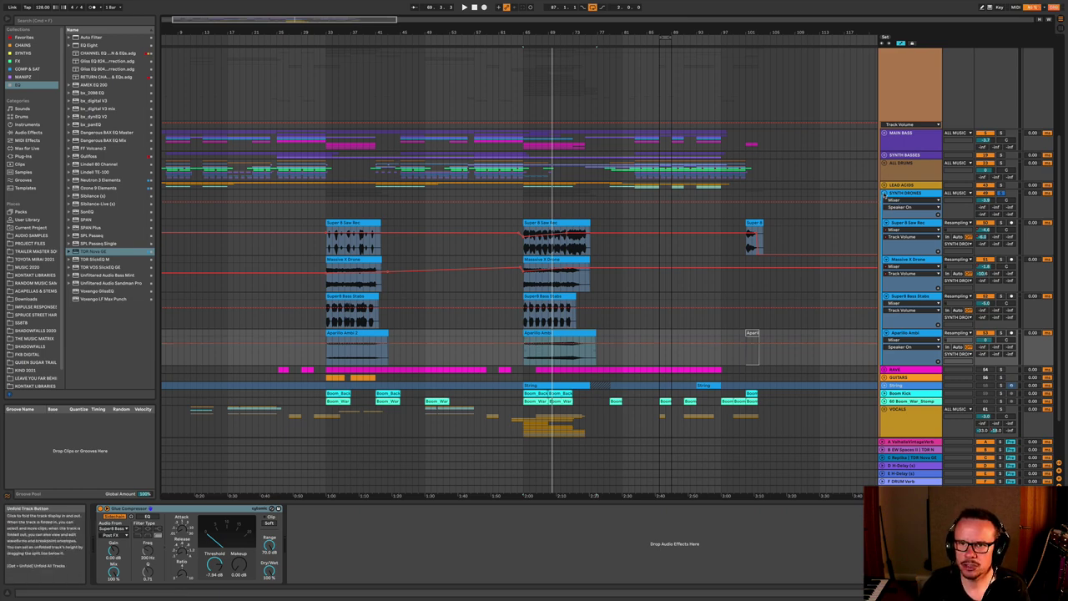
pyautogui.click(885, 194)
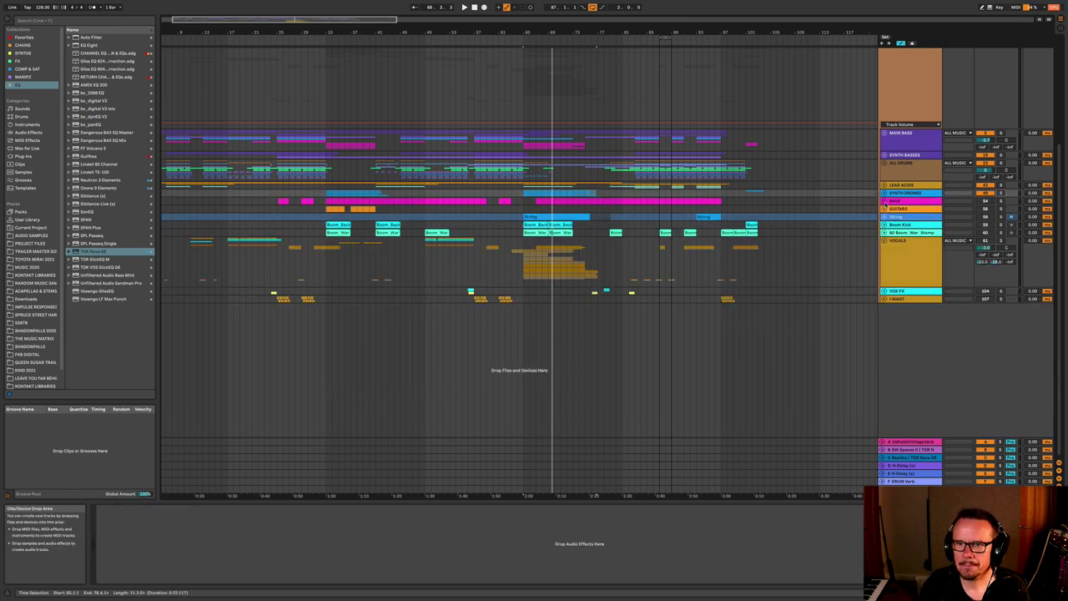
# - Solo the VOCALS group and audition it from bar 65 and from the verse clips at bar 11
pyautogui.click(898, 243)
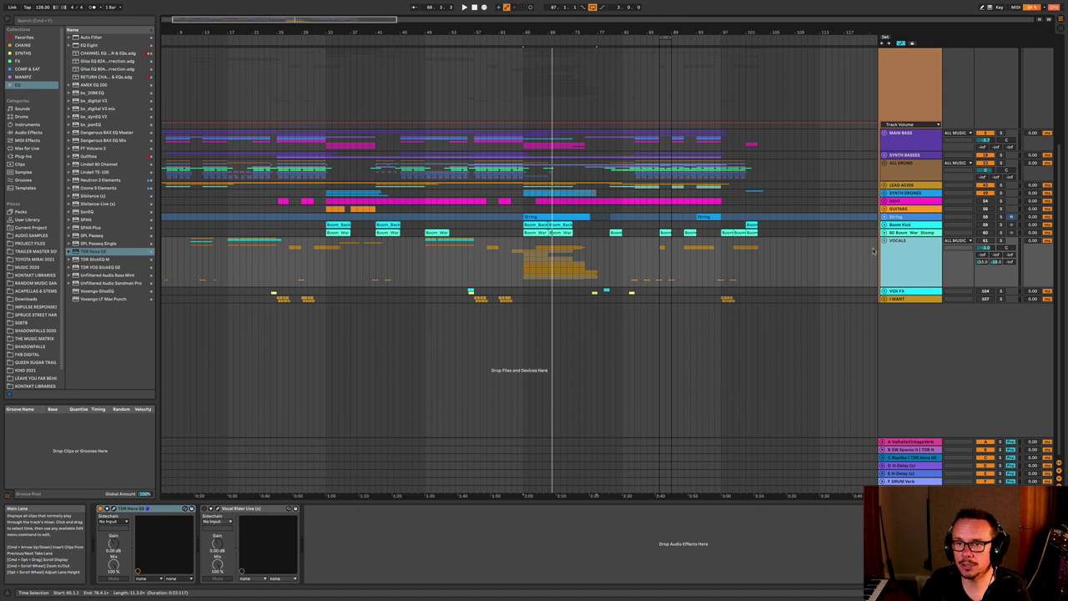
pyautogui.click(988, 241)
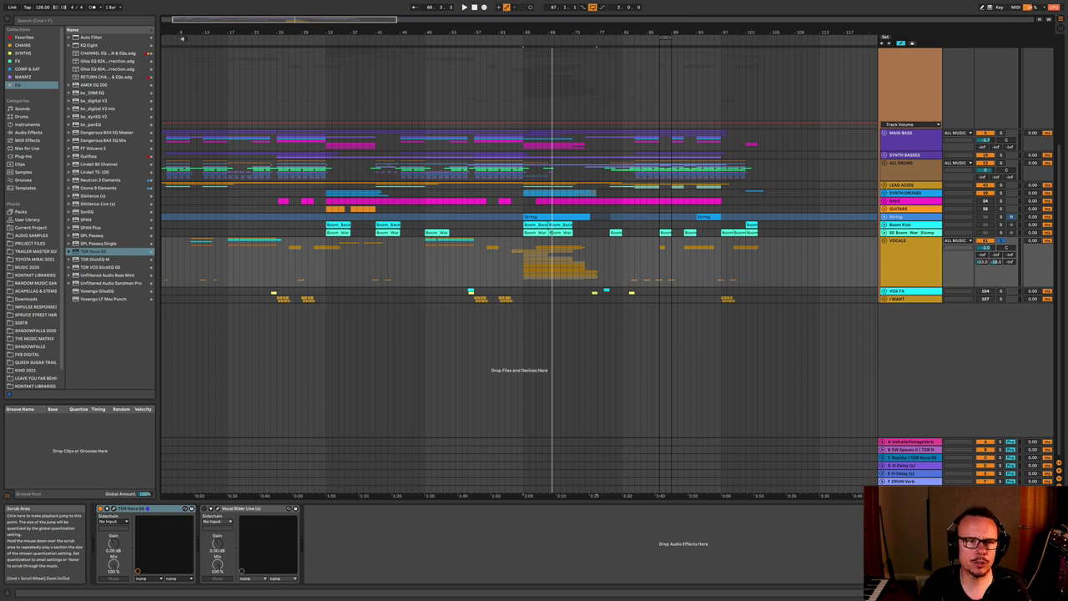
pyautogui.click(184, 38)
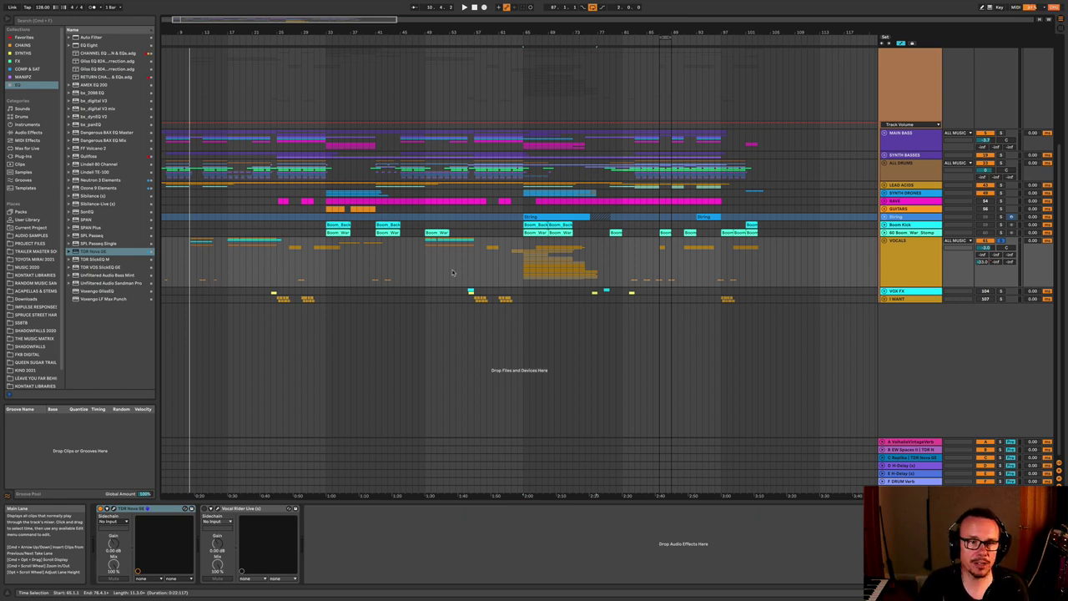
pyautogui.press('space')
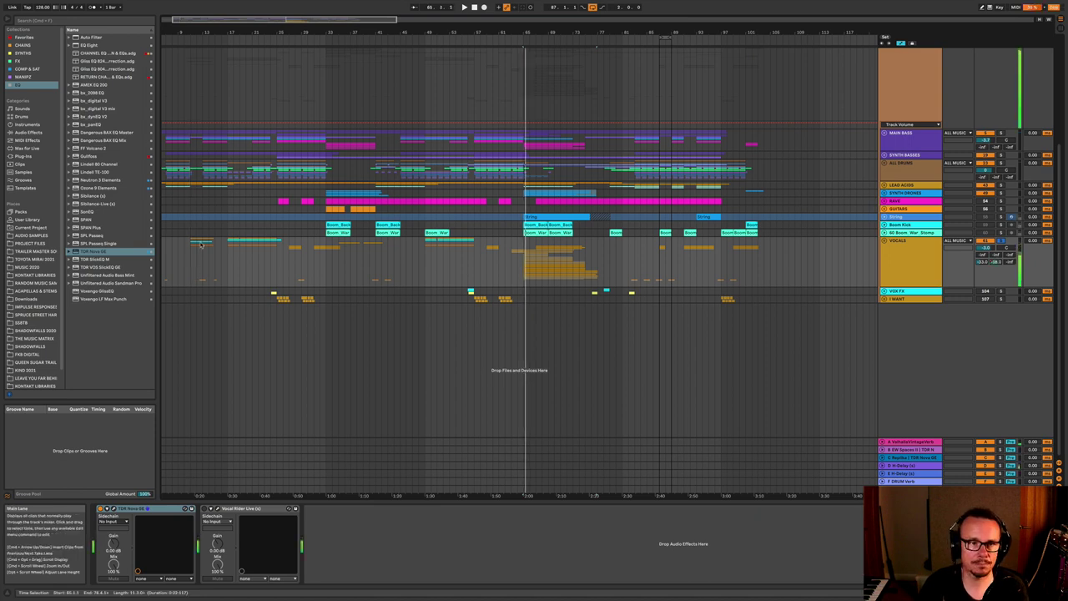
pyautogui.click(193, 243)
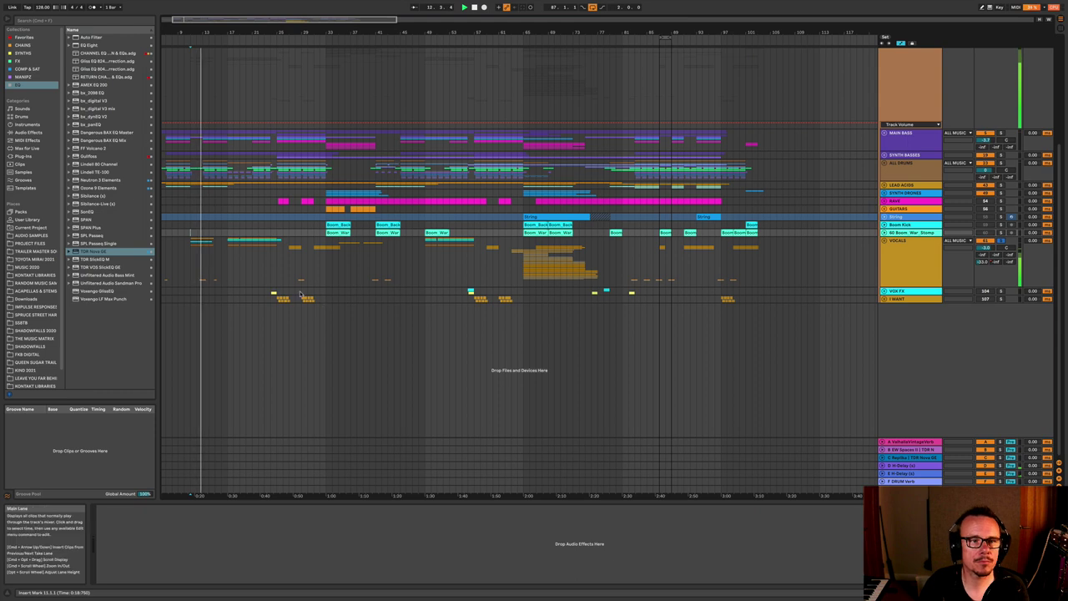
pyautogui.hscroll(-3, 301, 294)
pyautogui.scroll(1, 301, 294)
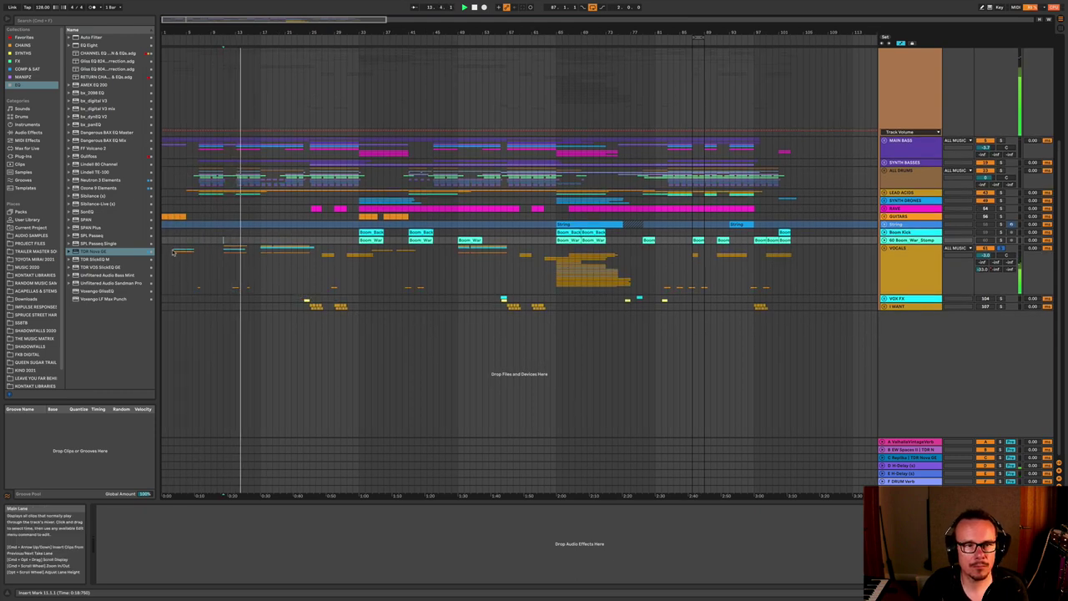
# - Continue auditioning the soloed VOCALS group from bar 17, bar 26 and bar 63, and select the group
pyautogui.click(258, 252)
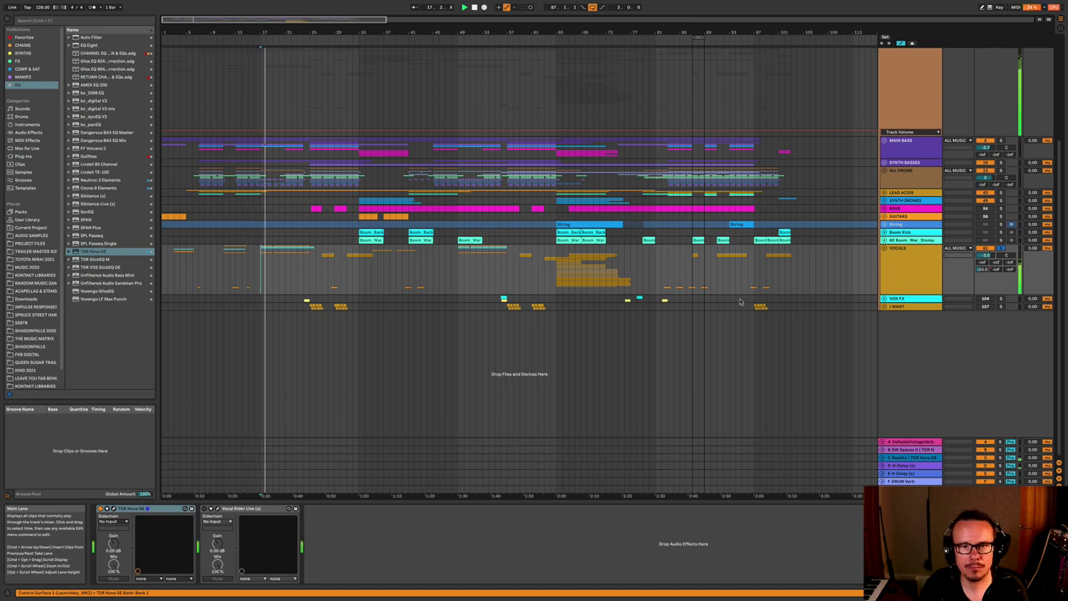
pyautogui.click(922, 267)
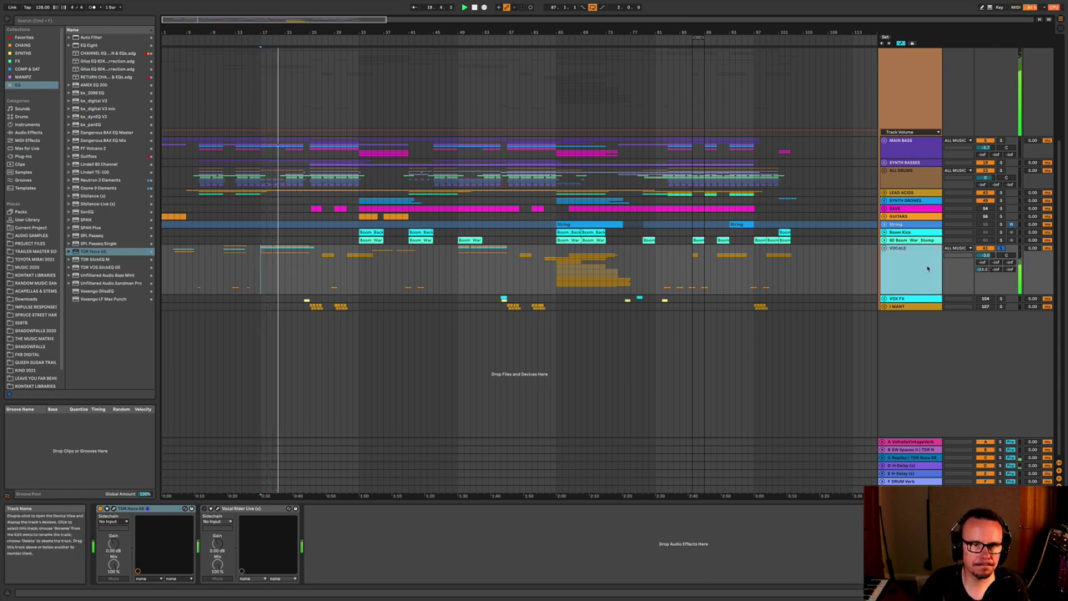
pyautogui.click(324, 251)
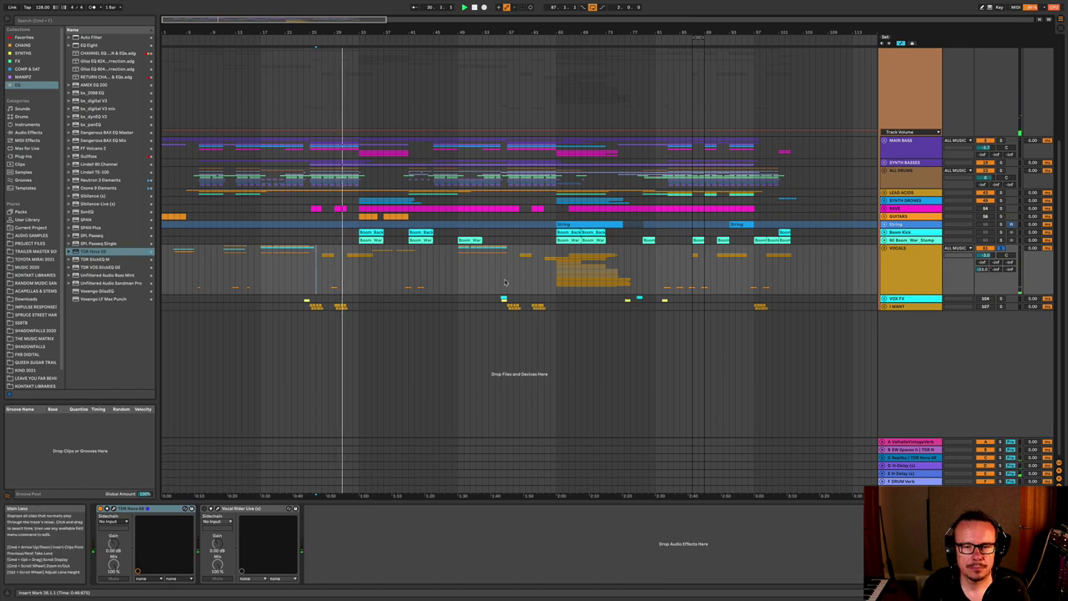
pyautogui.click(542, 250)
pyautogui.click(886, 251)
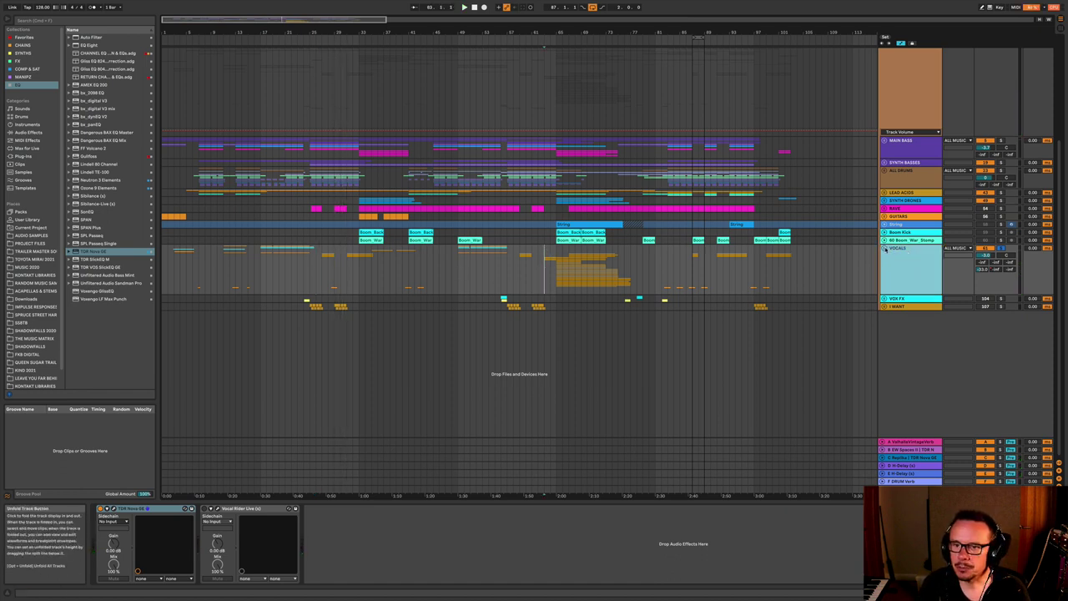
# - Look over the full arrangement, including the two Lunatic Calm prototype mixes above the ALL MUSIC group
pyautogui.moveTo(593, 32); pyautogui.dragTo(594, 7)
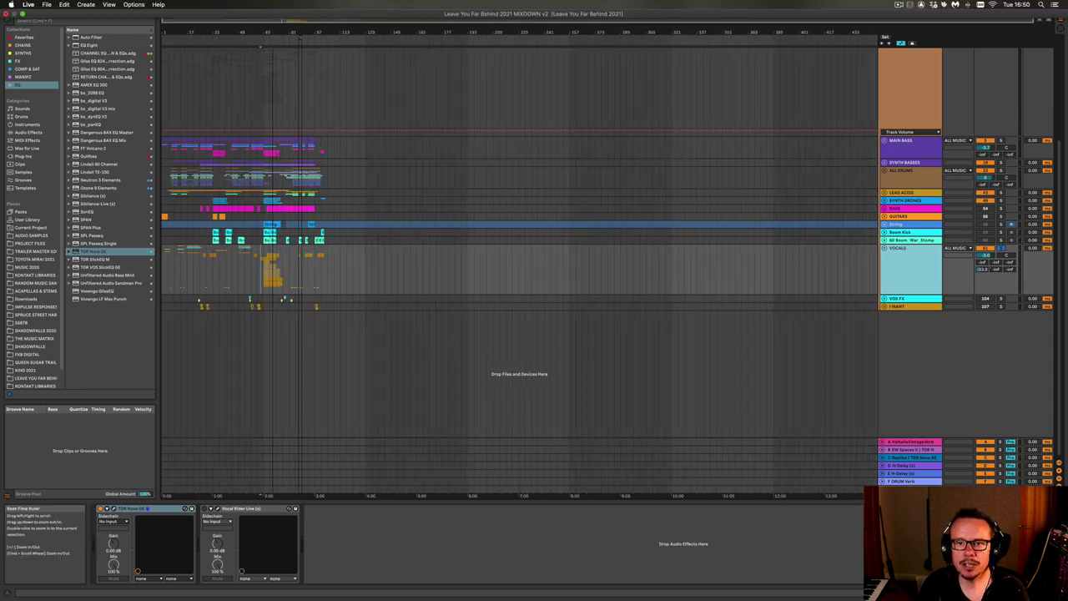
pyautogui.scroll(4, 596, 100)
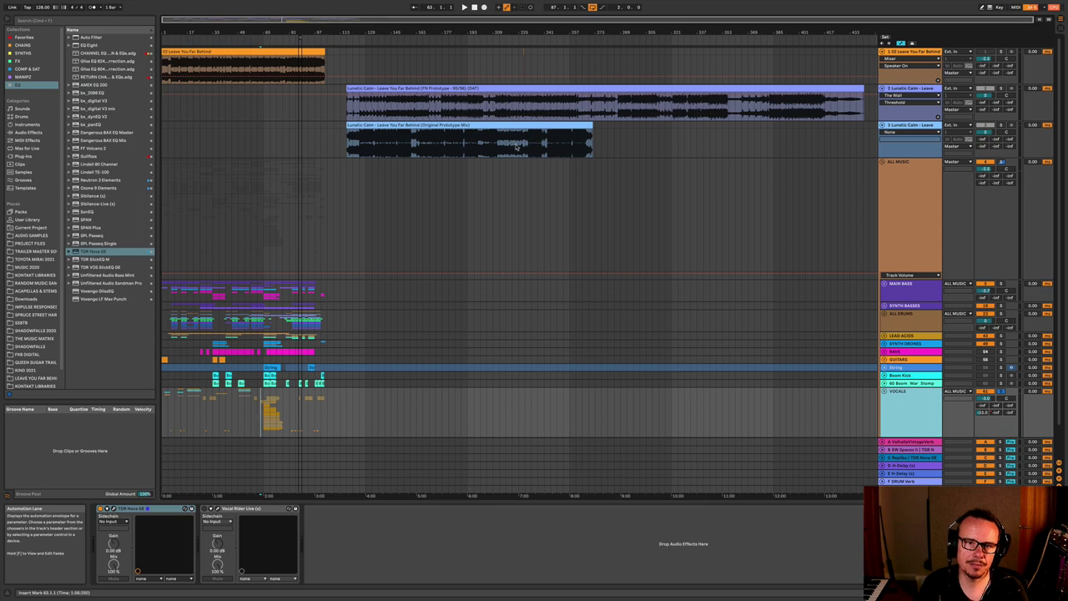
pyautogui.scroll(-1, 325, 282)
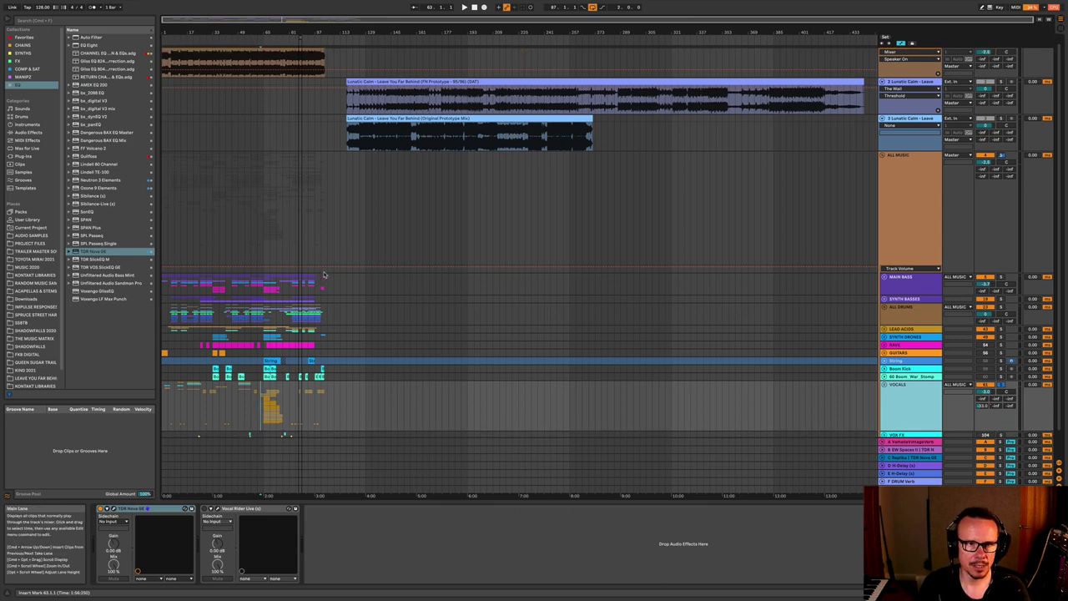
pyautogui.moveTo(223, 34)
pyautogui.mouseDown()
pyautogui.moveTo(223, 75)
pyautogui.moveTo(331, 35)
pyautogui.mouseUp()
pyautogui.scroll(-1, 515, 434)
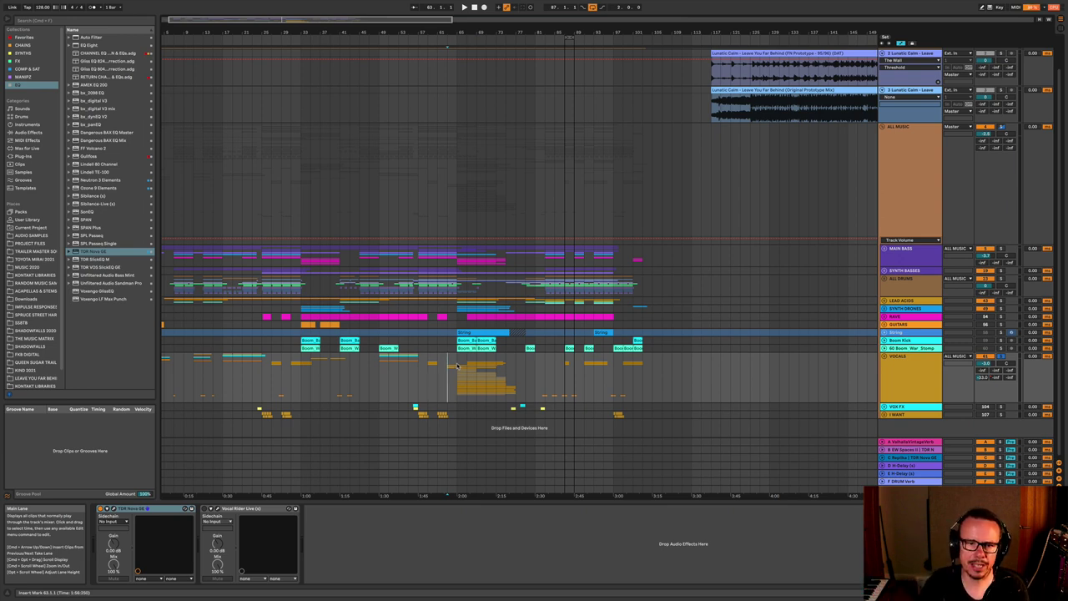
# - Unfold the VOCALS group and solo the BVs subgroup inside it
pyautogui.click(909, 367)
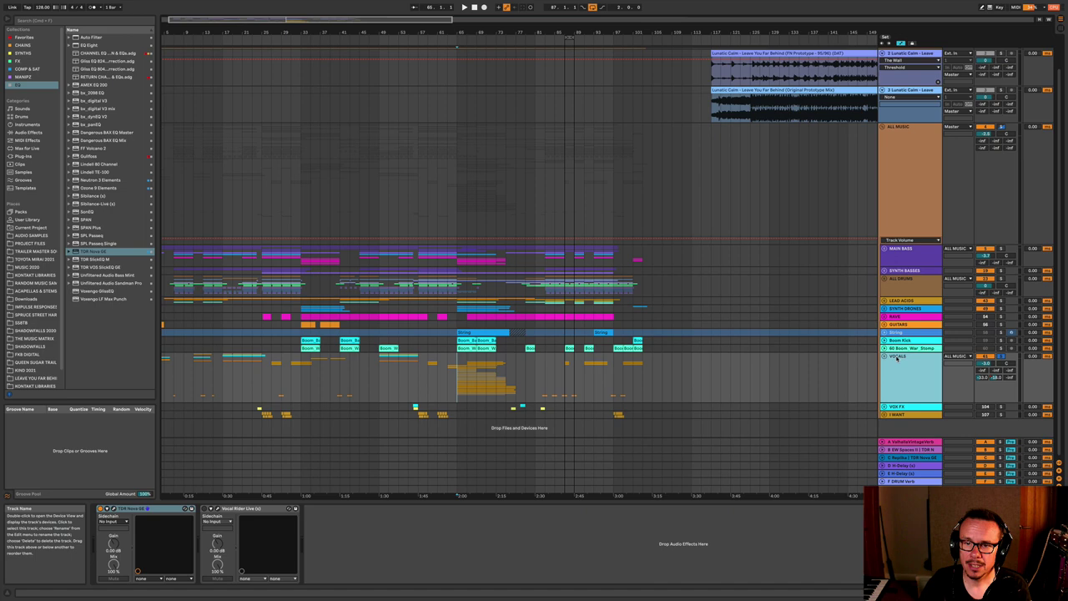
pyautogui.click(884, 357)
pyautogui.scroll(-2, 884, 360)
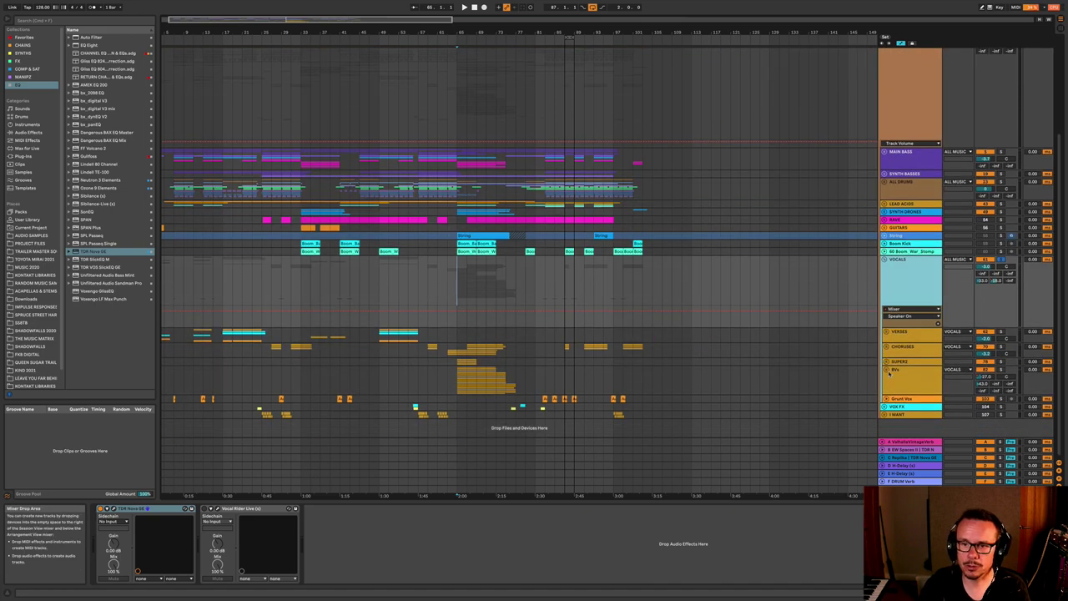
pyautogui.click(903, 376)
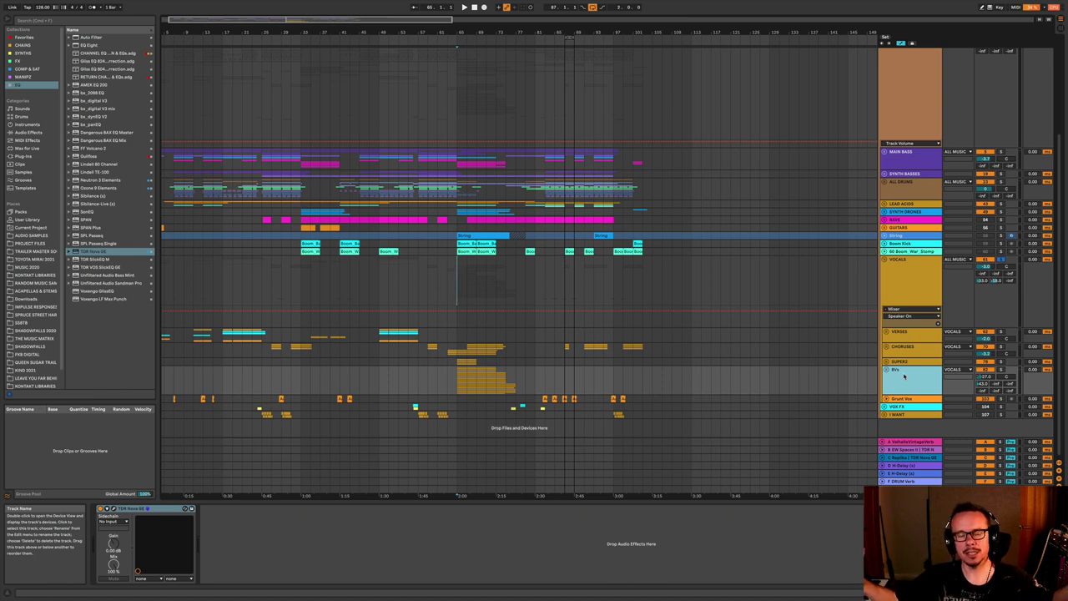
pyautogui.click(1001, 369)
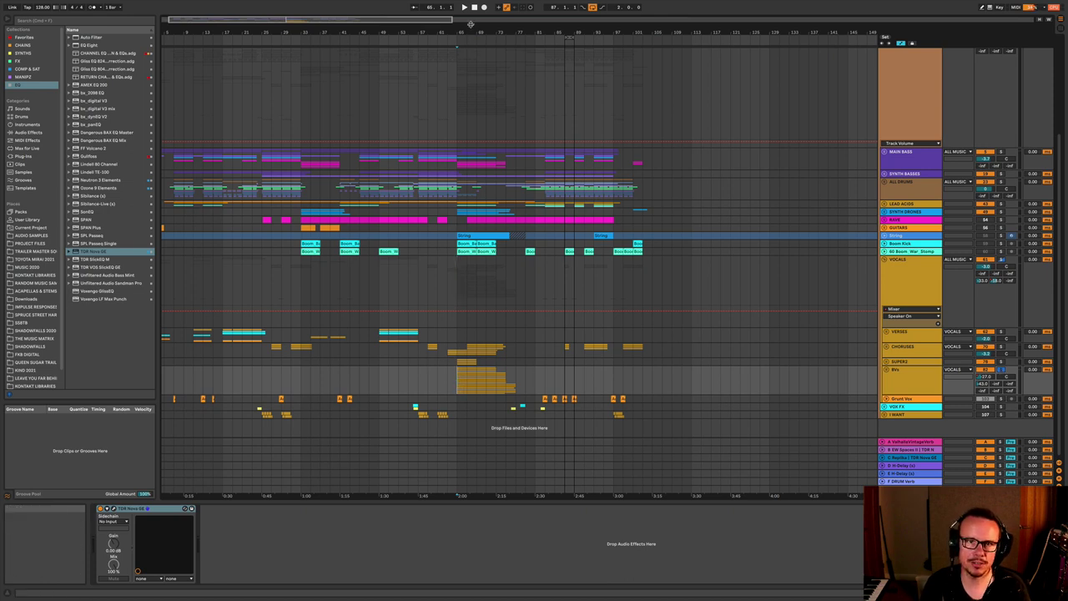
# - Audition the soloed BVs subgroup from the start of its stacked clips at bar 65
pyautogui.moveTo(472, 33); pyautogui.dragTo(422, 50)
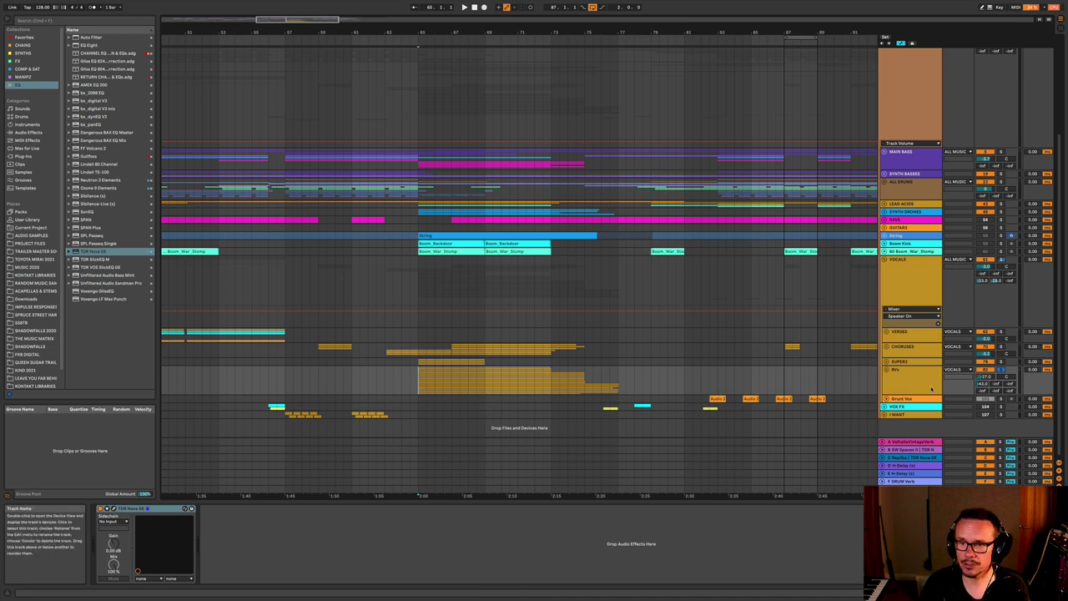
pyautogui.press('space')
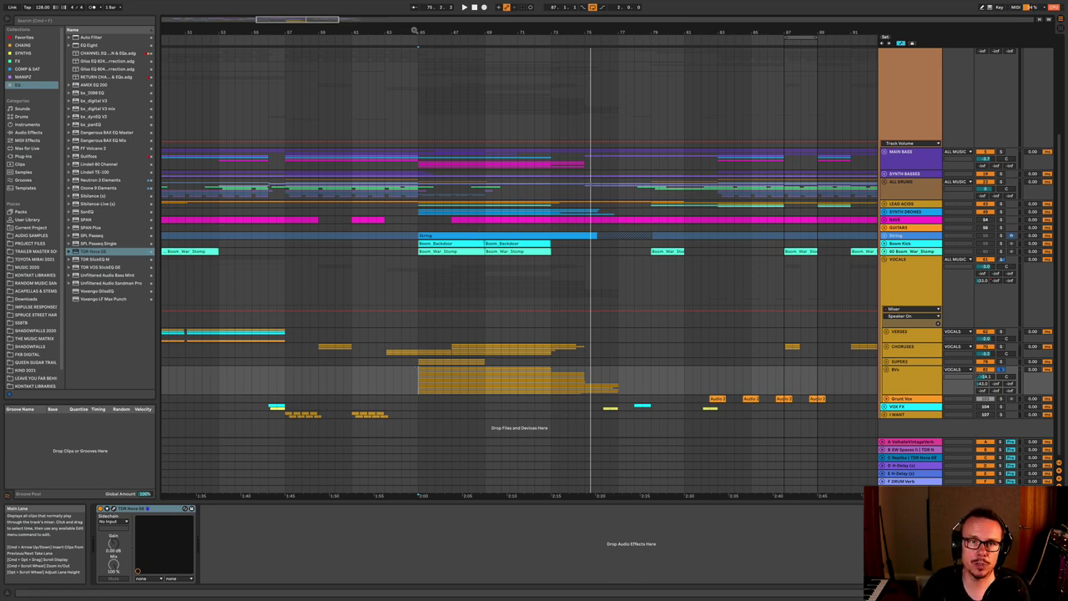
pyautogui.moveTo(408, 32); pyautogui.dragTo(408, 21)
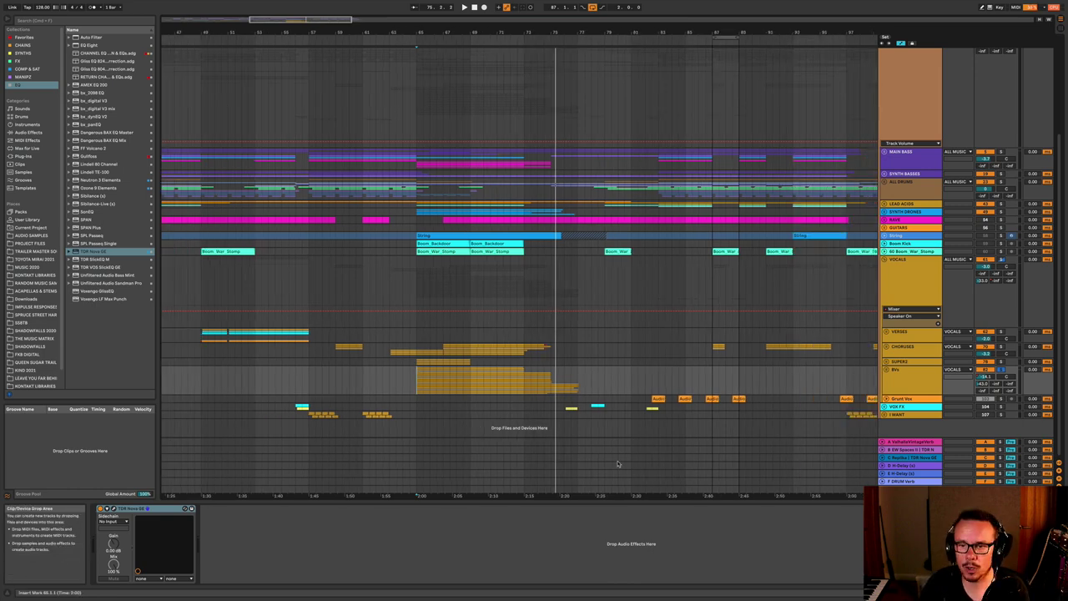
# - Audition the complete VOCALS group from bar 62, with its other subgroups alongside the BVs, and fold the group
pyautogui.click(902, 268)
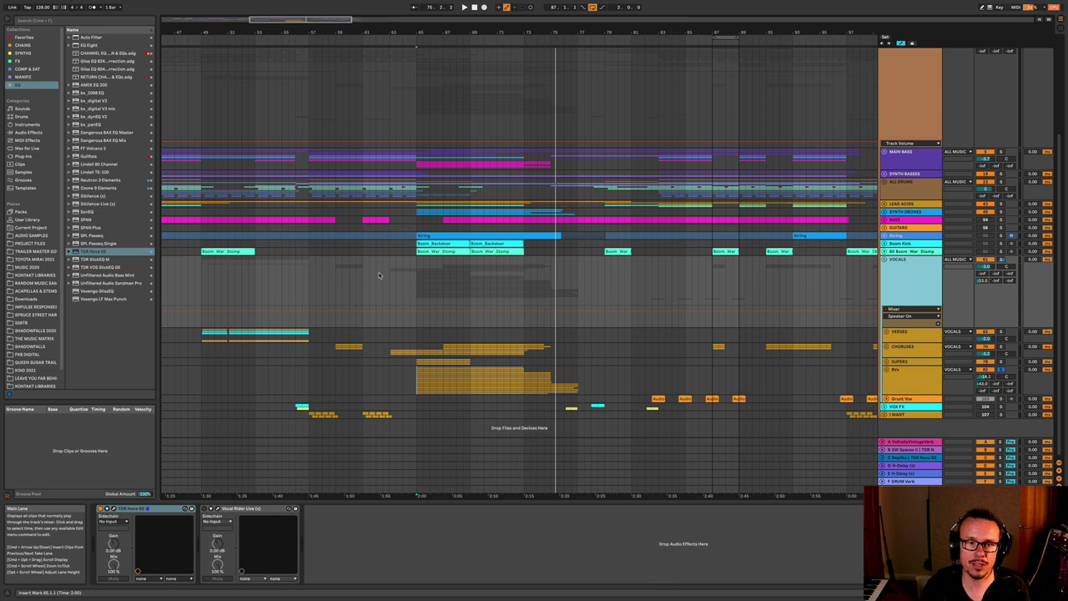
pyautogui.click(378, 275)
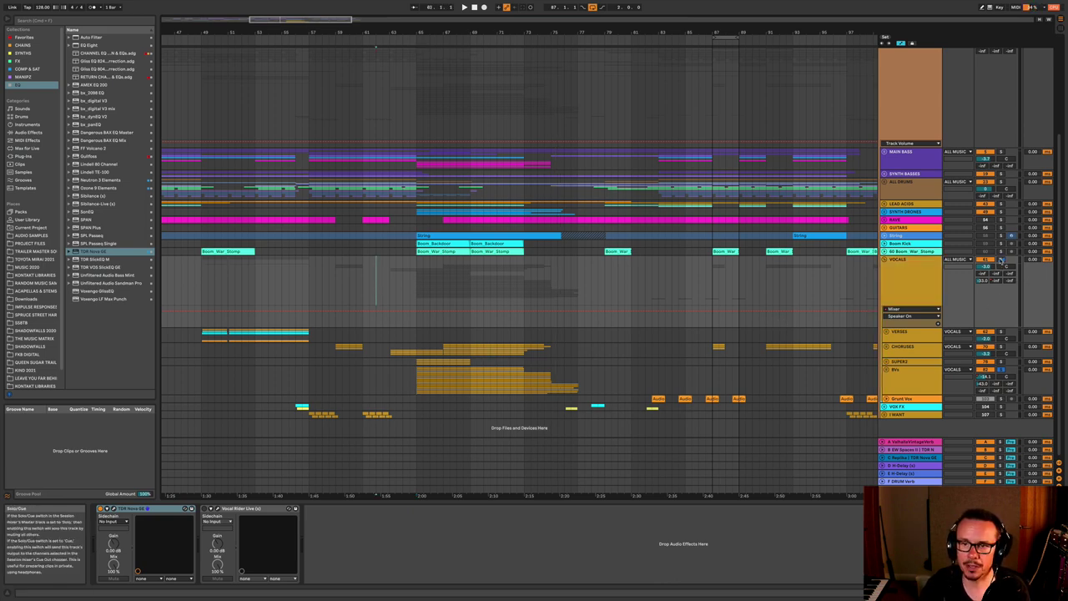
pyautogui.press('space')
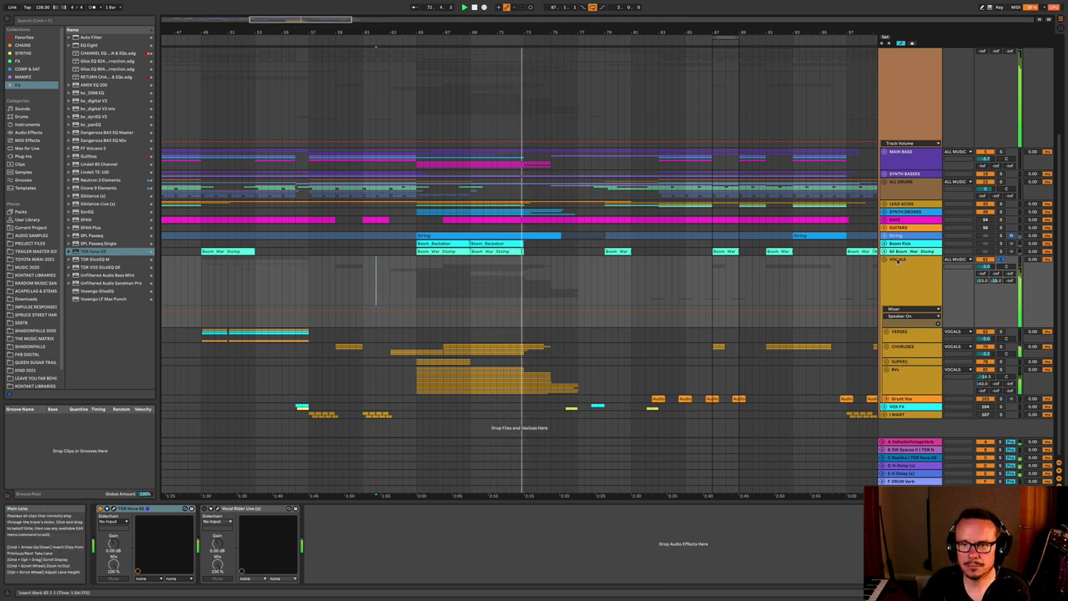
pyautogui.click(918, 262)
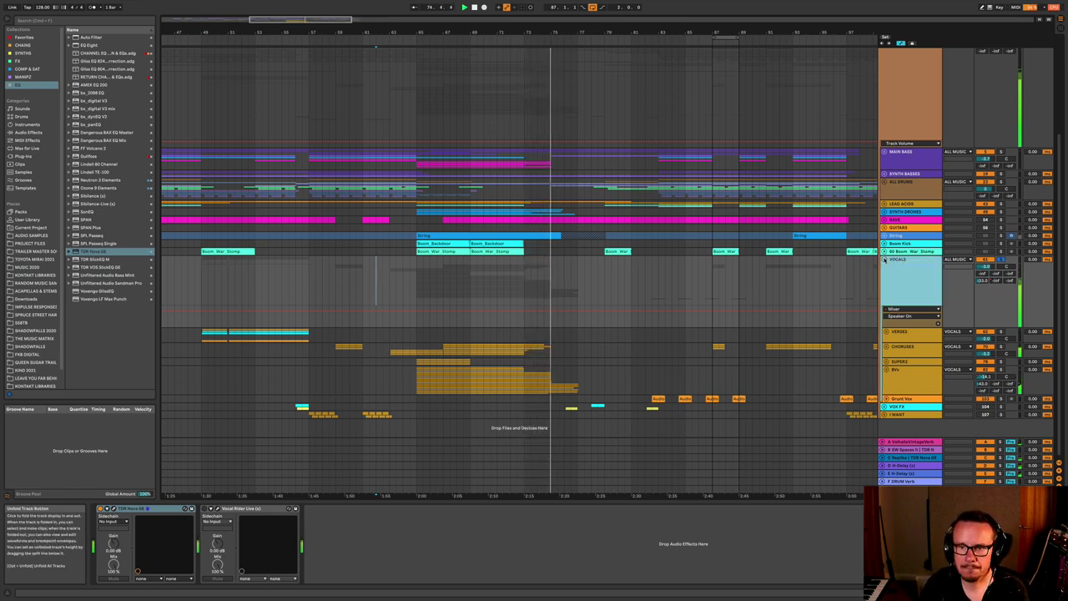
pyautogui.click(885, 259)
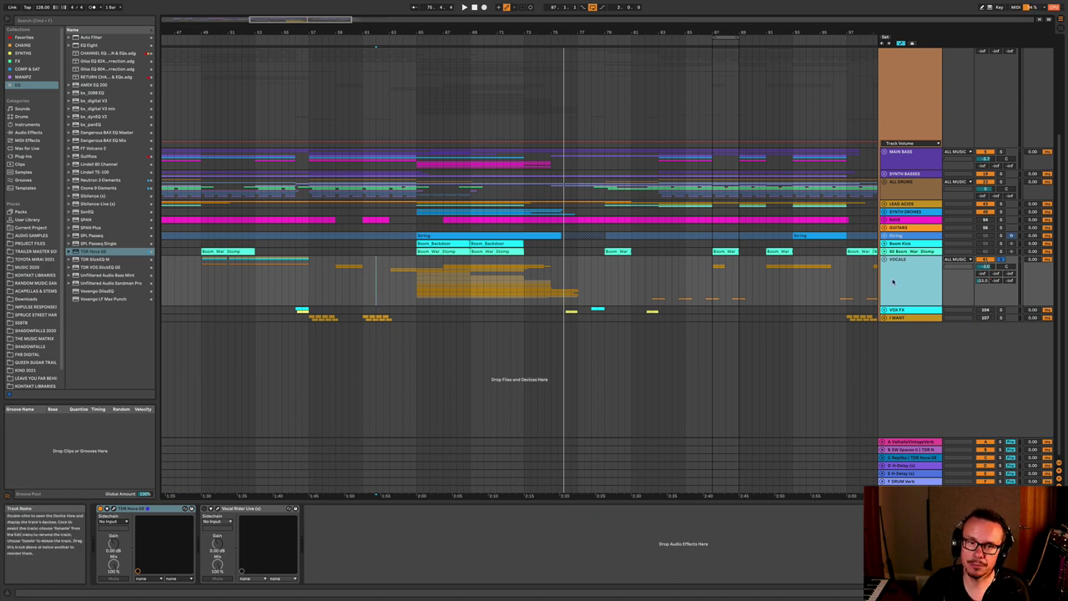
# - Unfold the I WANT group and audition it soloed from its second set of clips at bar 61
pyautogui.moveTo(335, 212); pyautogui.dragTo(311, 216)
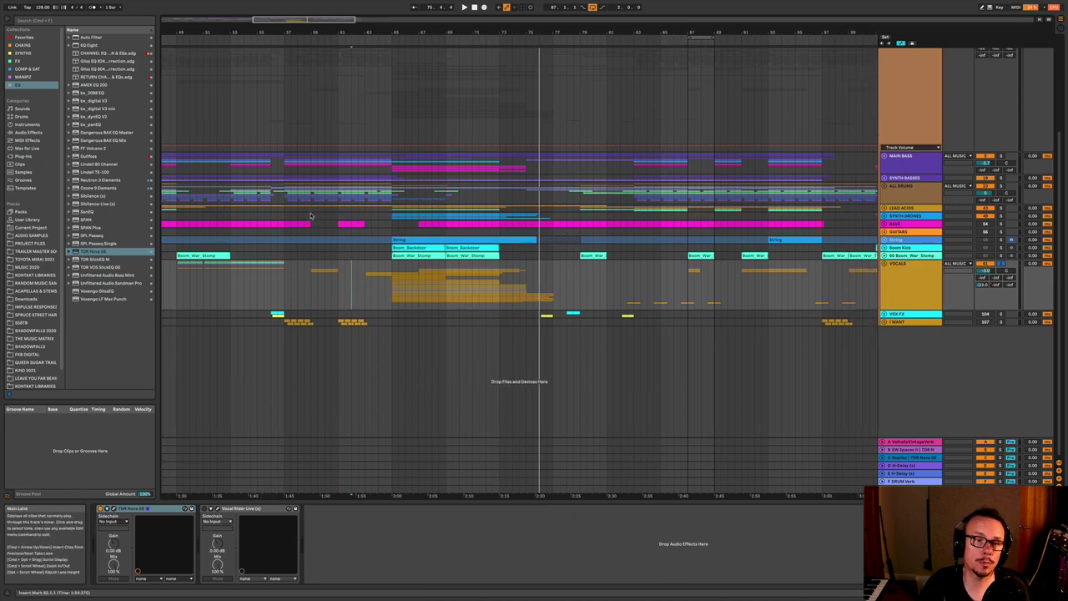
pyautogui.hscroll(-3, 249, 256)
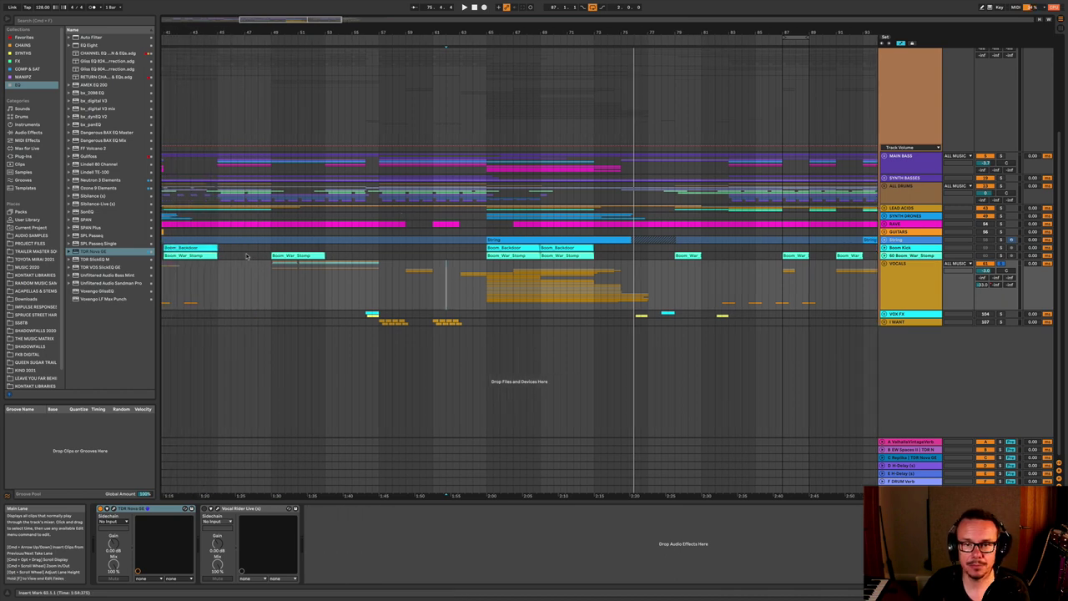
pyautogui.click(900, 322)
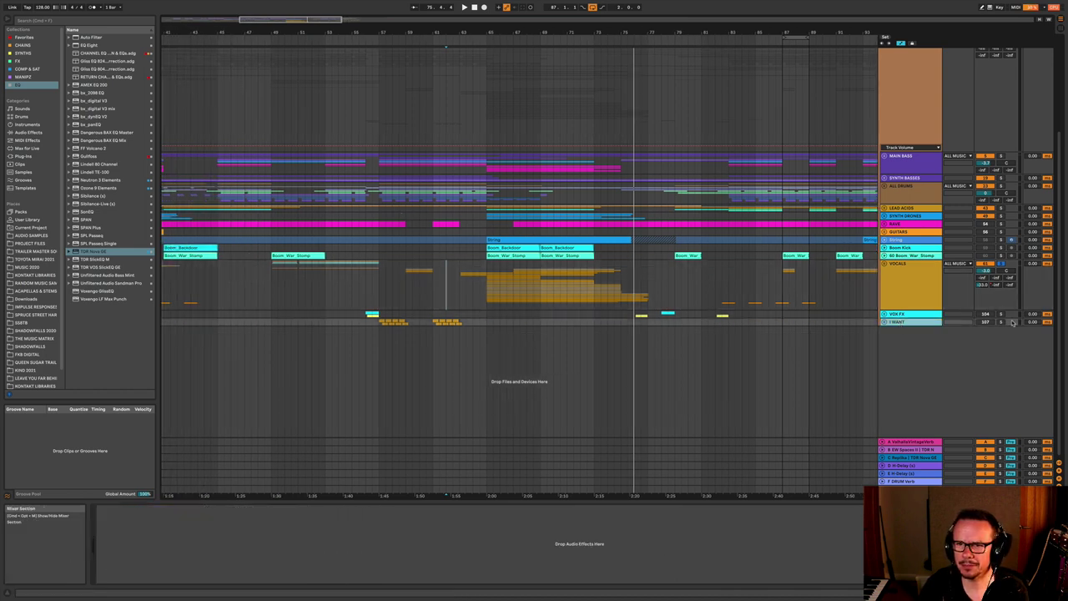
pyautogui.click(884, 322)
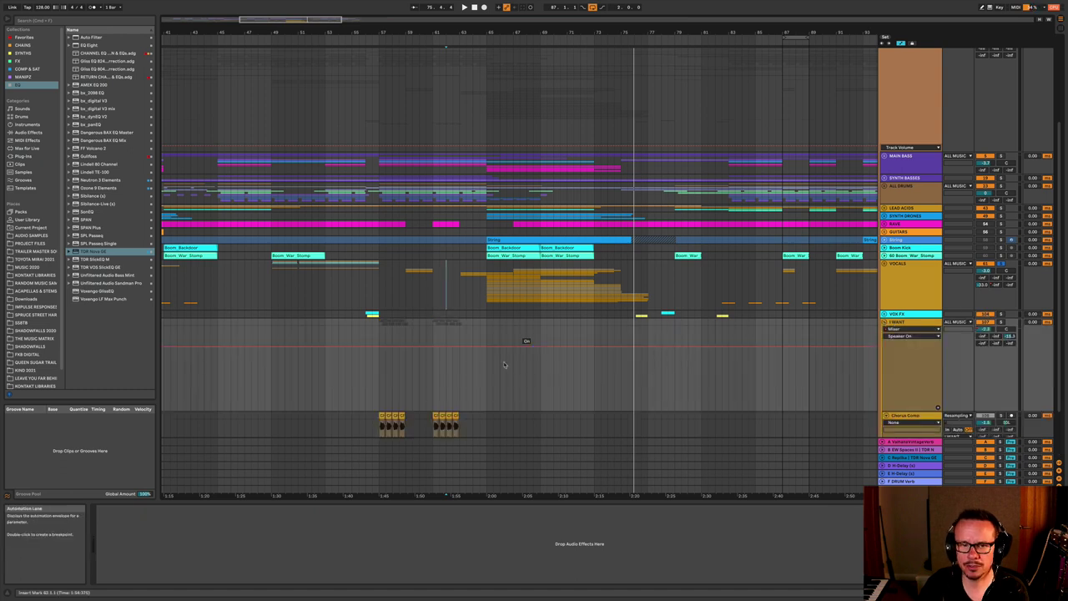
pyautogui.click(434, 402)
pyautogui.press('space')
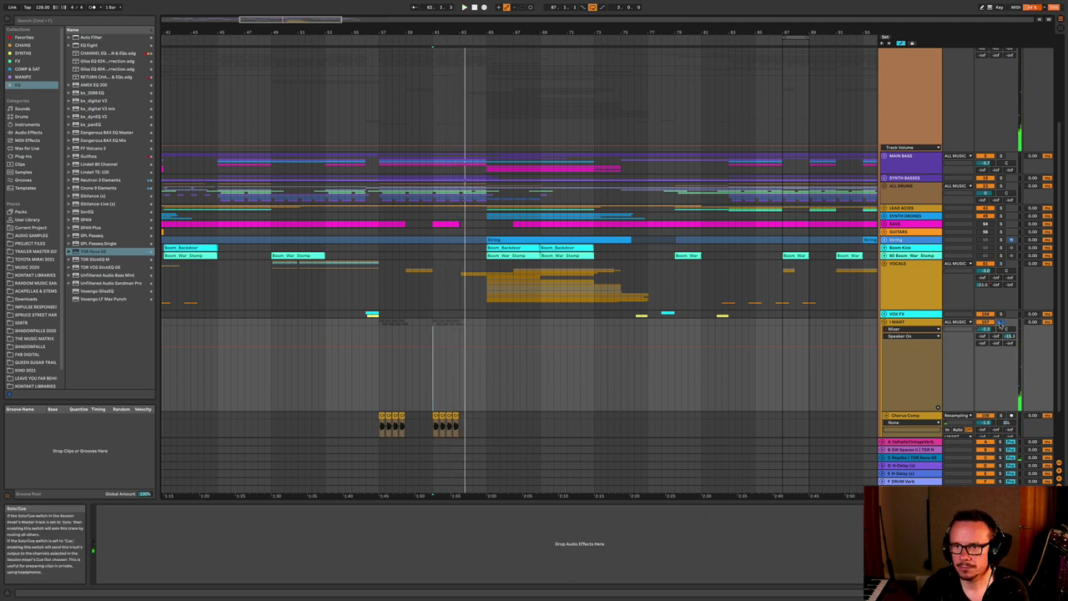
pyautogui.click(884, 265)
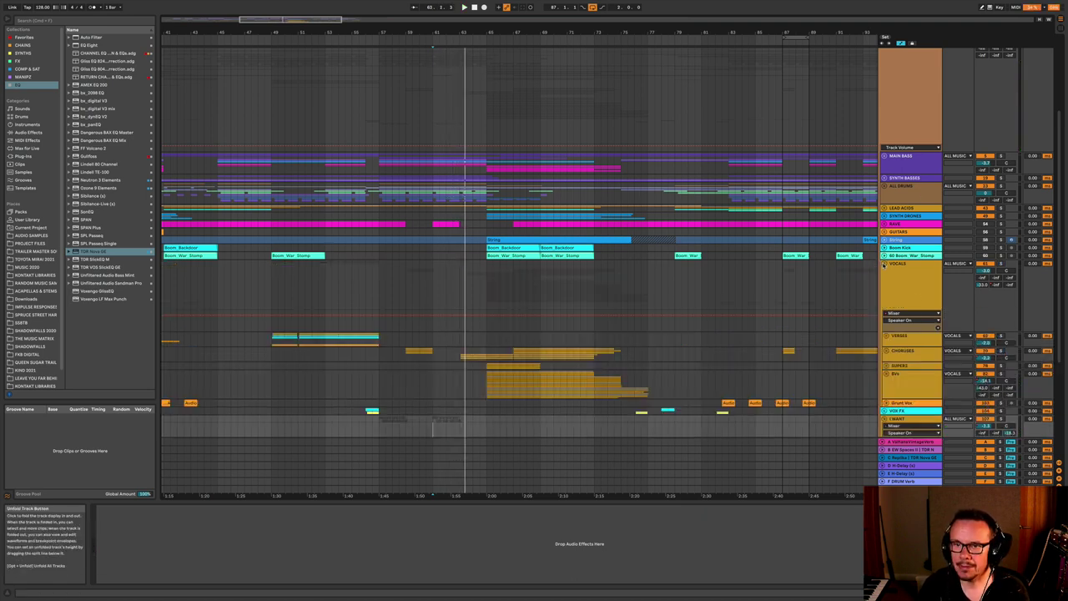
pyautogui.click(884, 265)
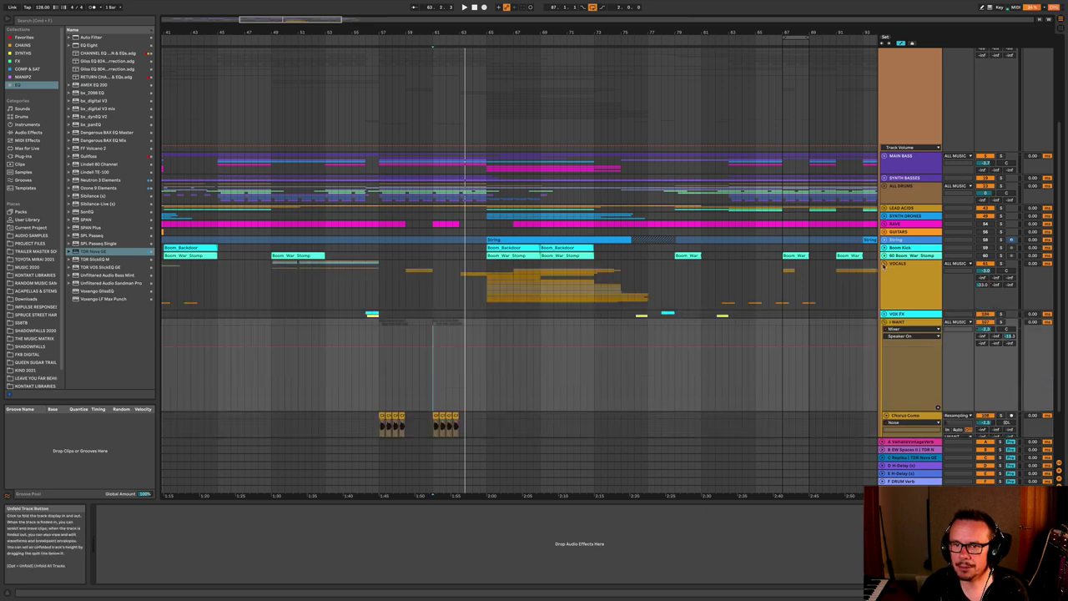
# - Solo the String track and audition its clip from bar 65
pyautogui.click(1000, 240)
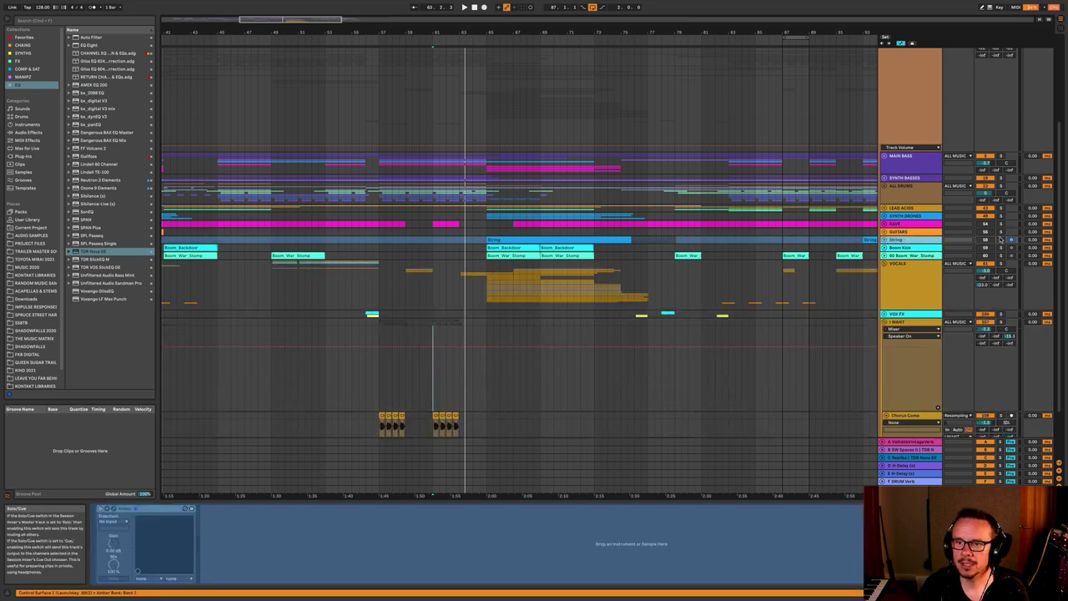
pyautogui.click(497, 240)
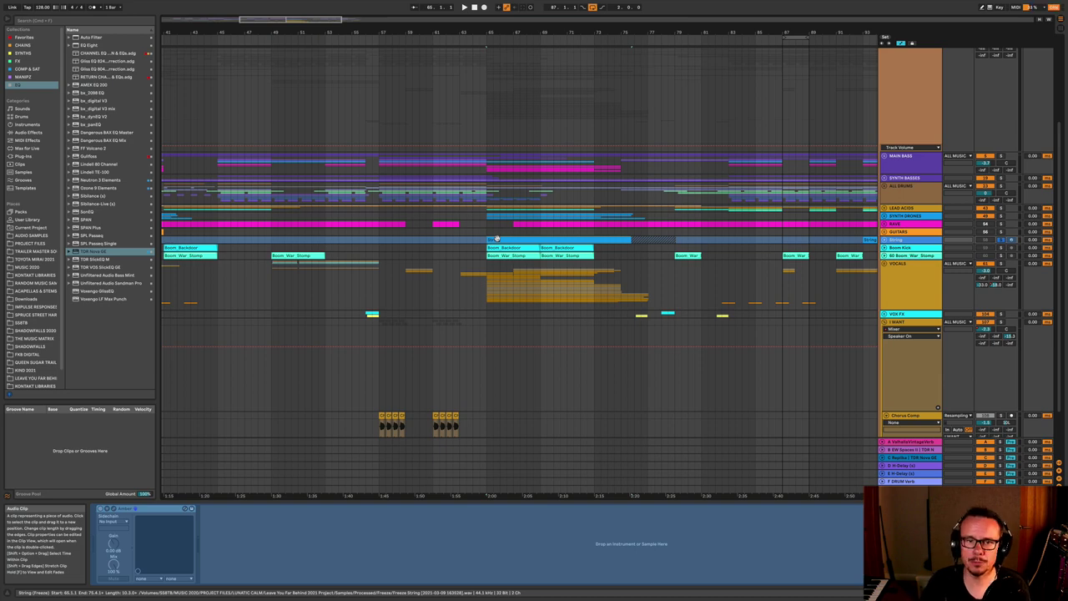
pyautogui.press('space')
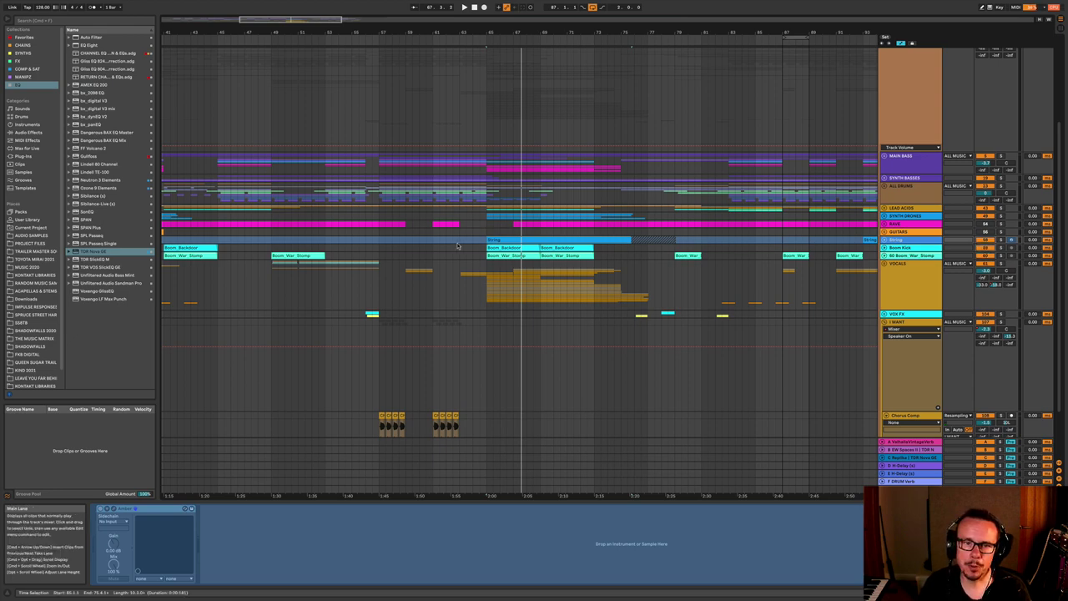
# - Unfold the RAVE group, solo the Rave track inside it and audition it from bar 57
pyautogui.hscroll(-1, 521, 254)
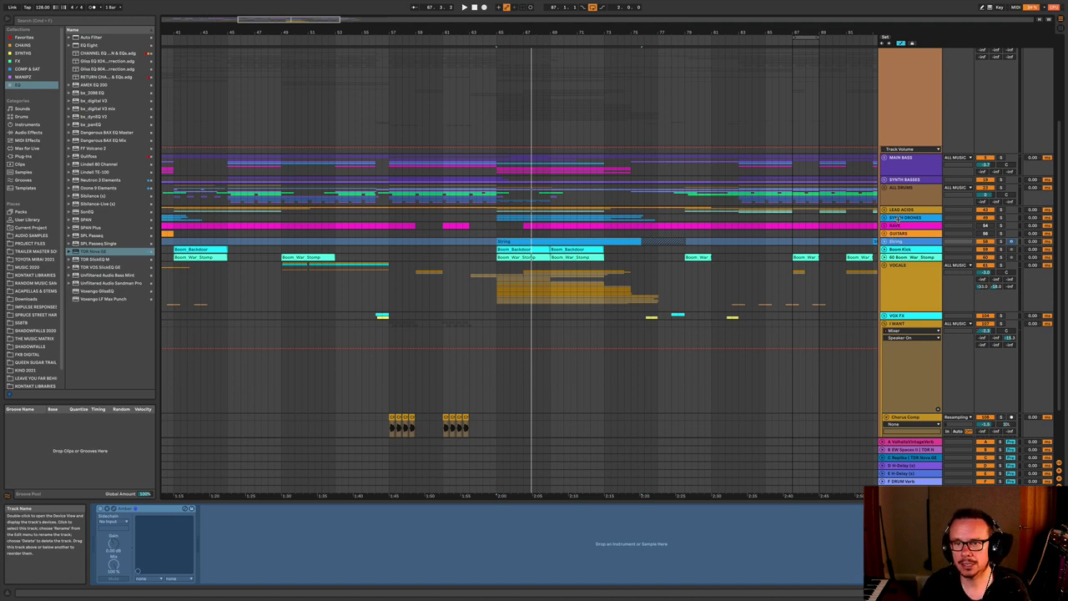
pyautogui.click(915, 234)
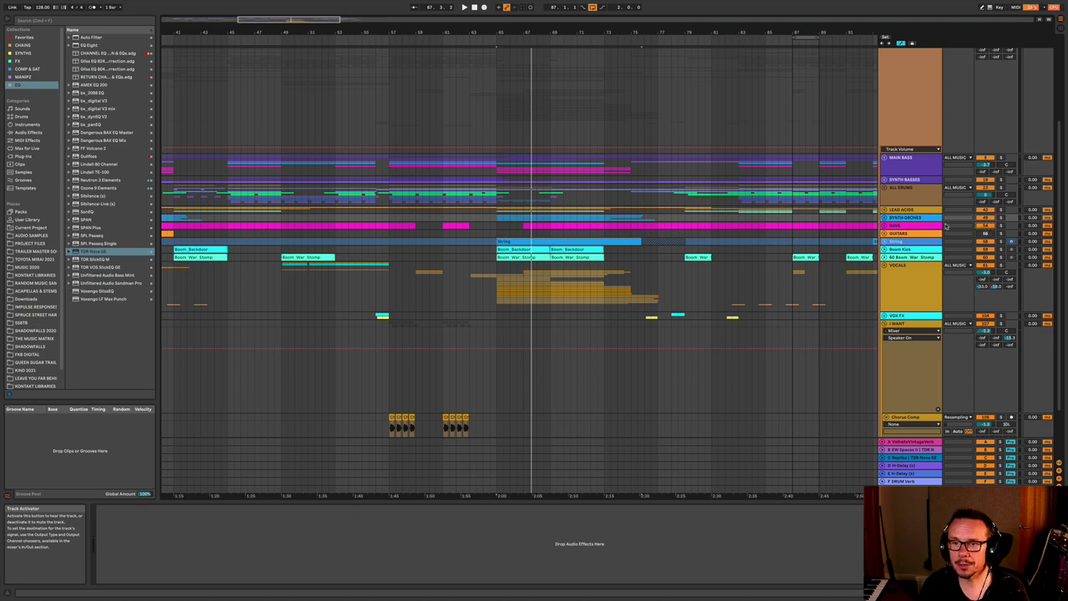
pyautogui.click(884, 226)
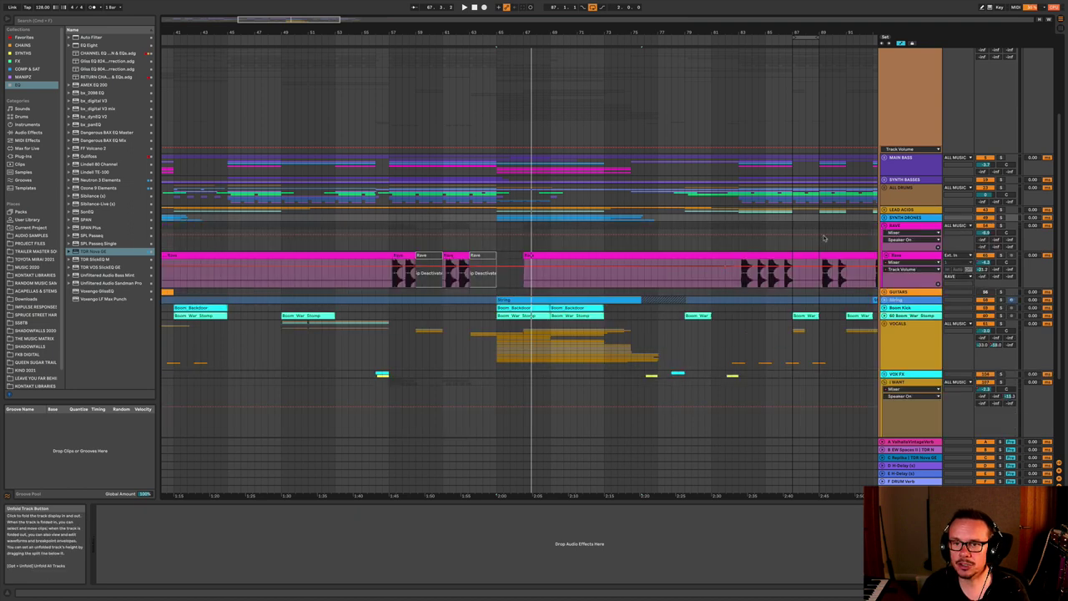
pyautogui.click(390, 282)
pyautogui.click(1002, 256)
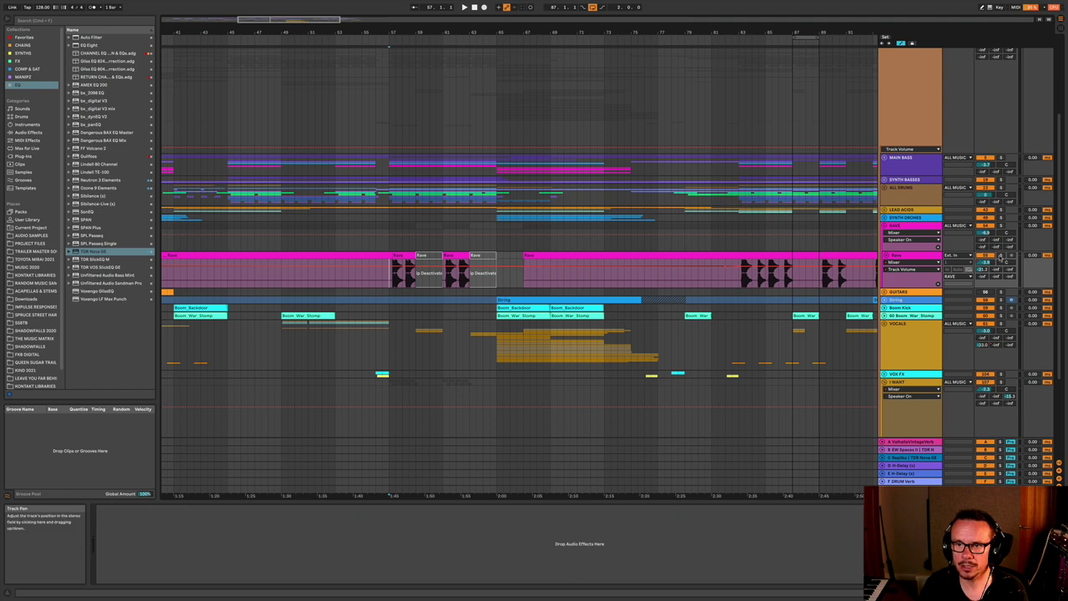
pyautogui.press('space')
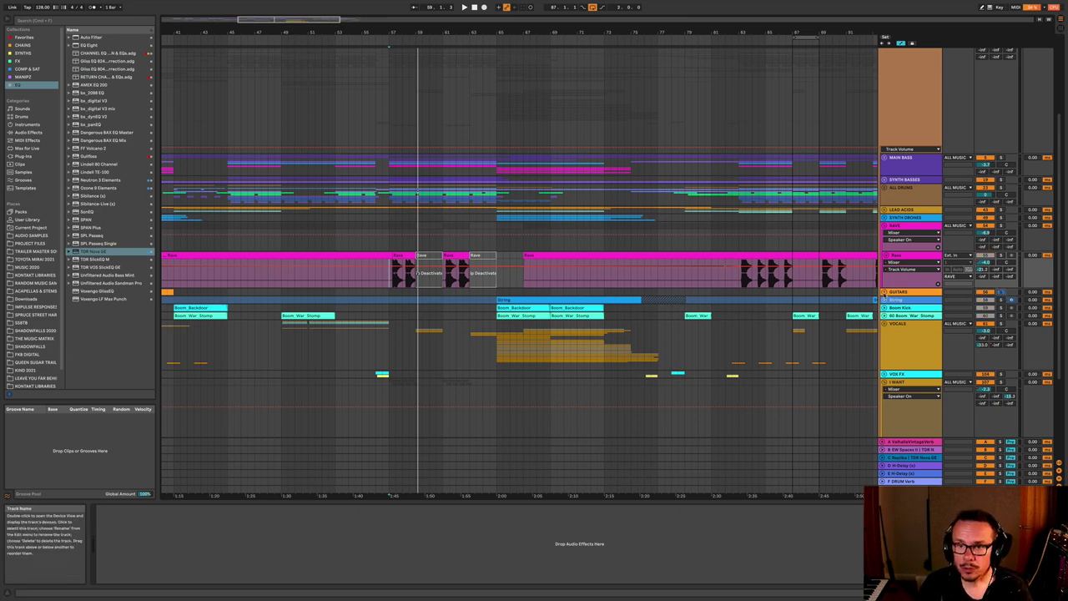
# - Unfold the soloed GUITARS group and its LYFB Guitars track, and open the instrument from the second clip at bar 37
pyautogui.click(885, 292)
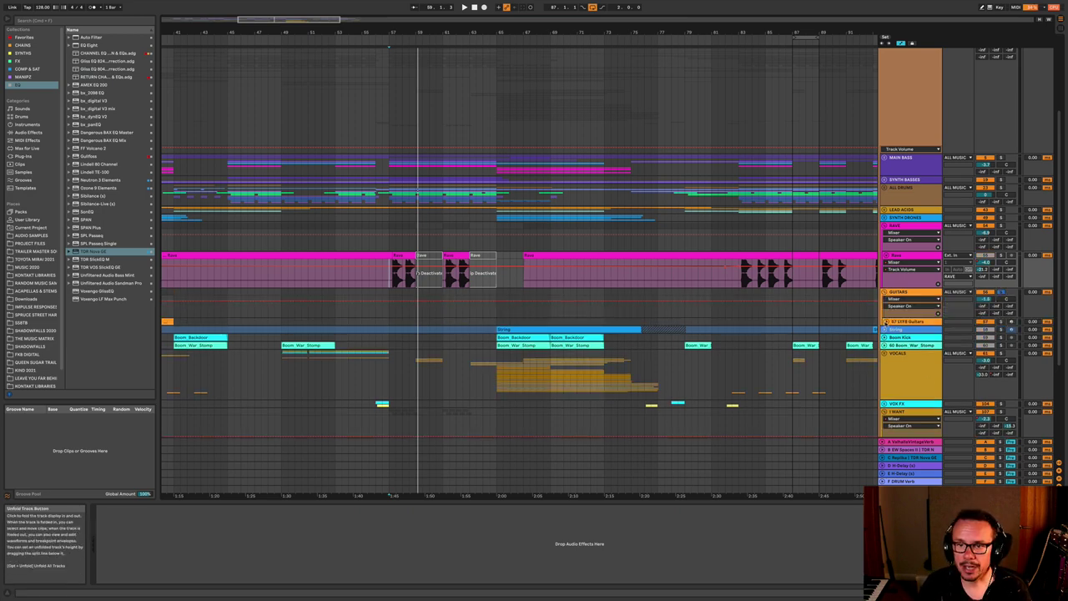
pyautogui.click(887, 321)
pyautogui.hscroll(-10, 541, 299)
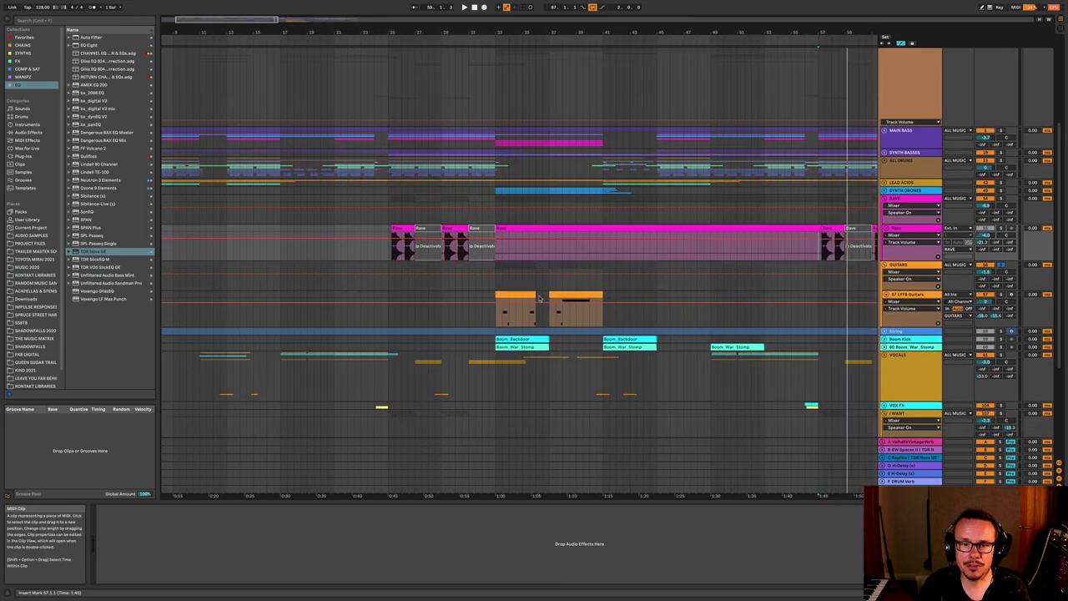
pyautogui.doubleClick(554, 319)
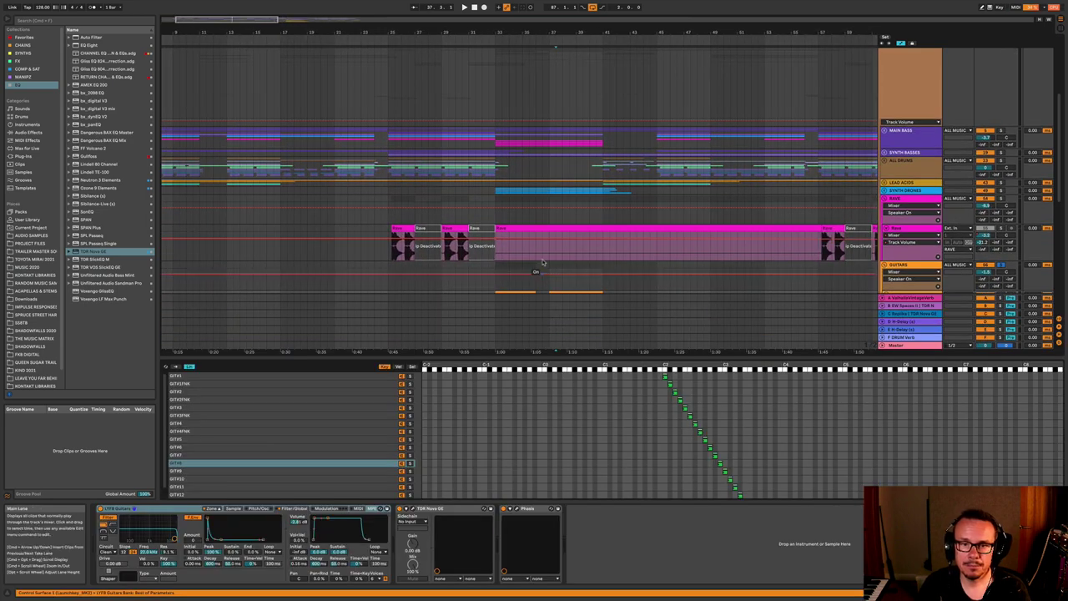
# - Audition the LYFB Guitars track from bar 37 within the full mix
pyautogui.scroll(-3, 543, 254)
pyautogui.scroll(-1, 542, 257)
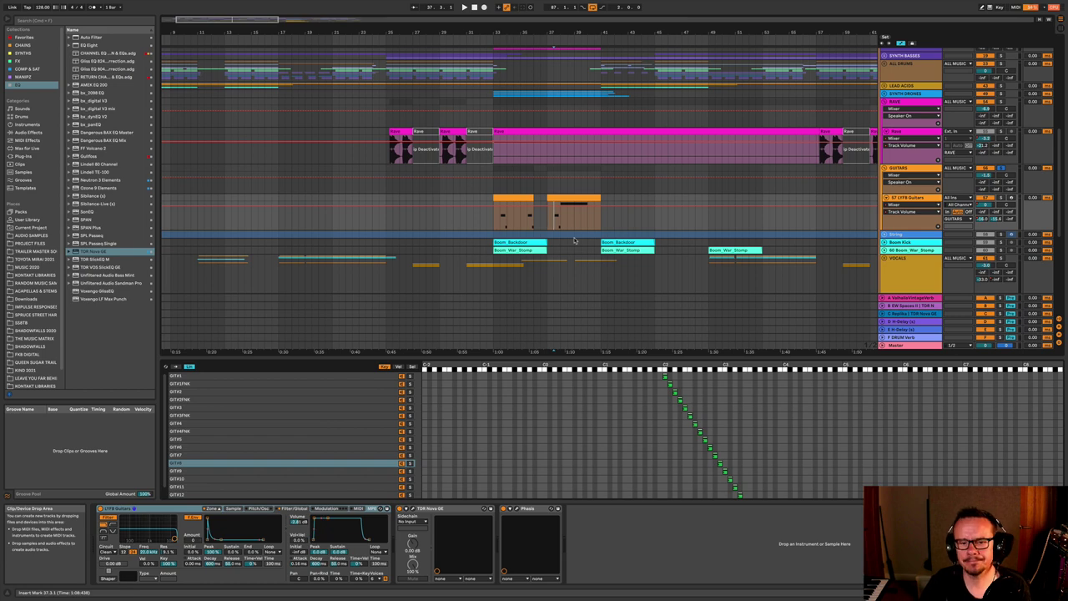
pyautogui.click(557, 198)
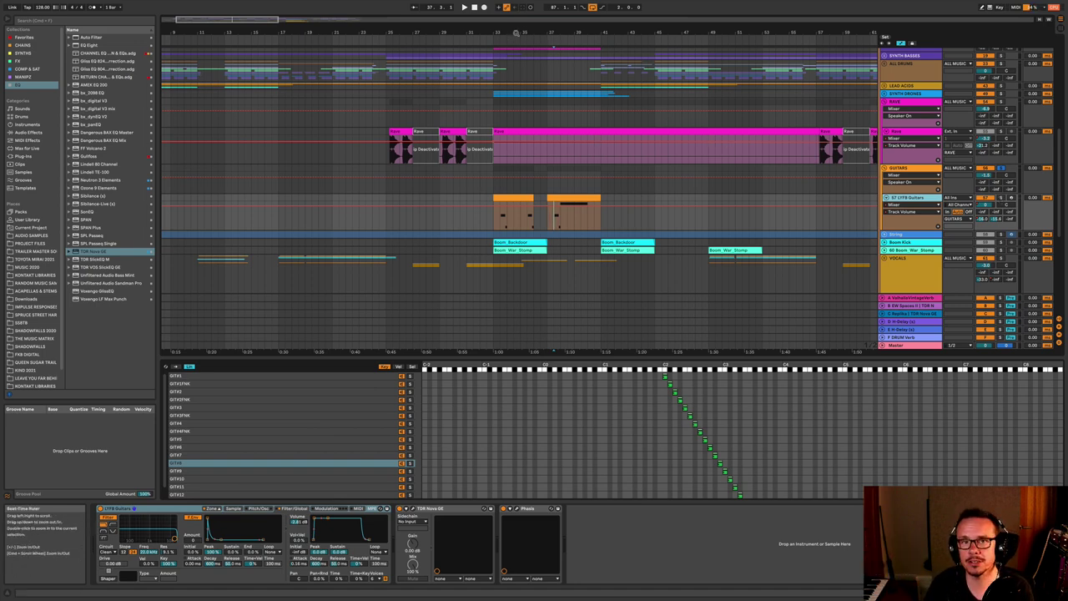
pyautogui.moveTo(514, 32); pyautogui.dragTo(514, 16)
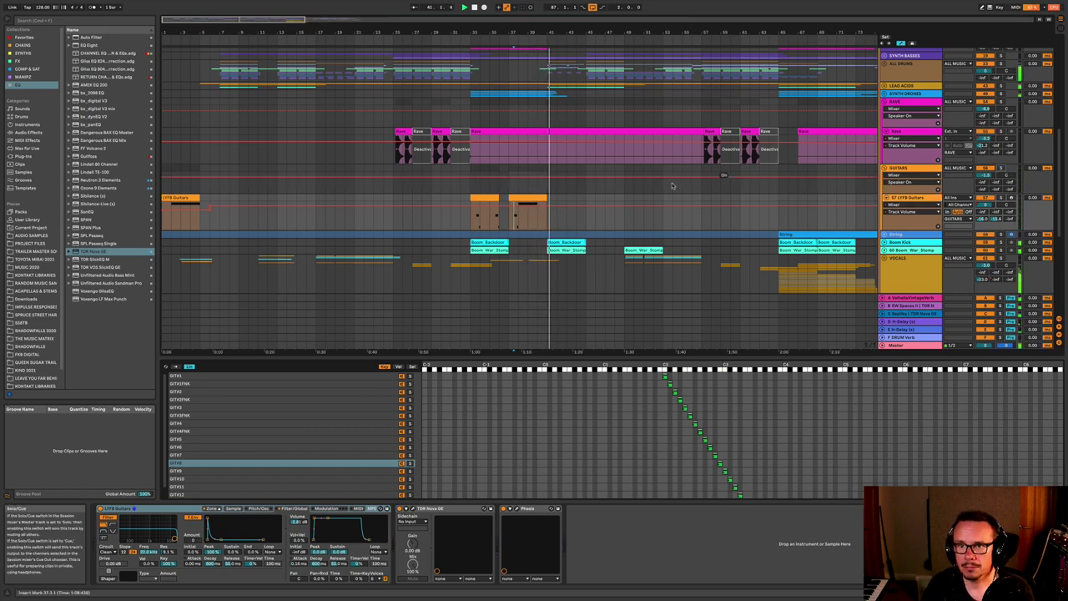
# - Solo the ALL MUSIC group and return the playback position to bar 1 for a full playthrough
pyautogui.scroll(10, 506, 167)
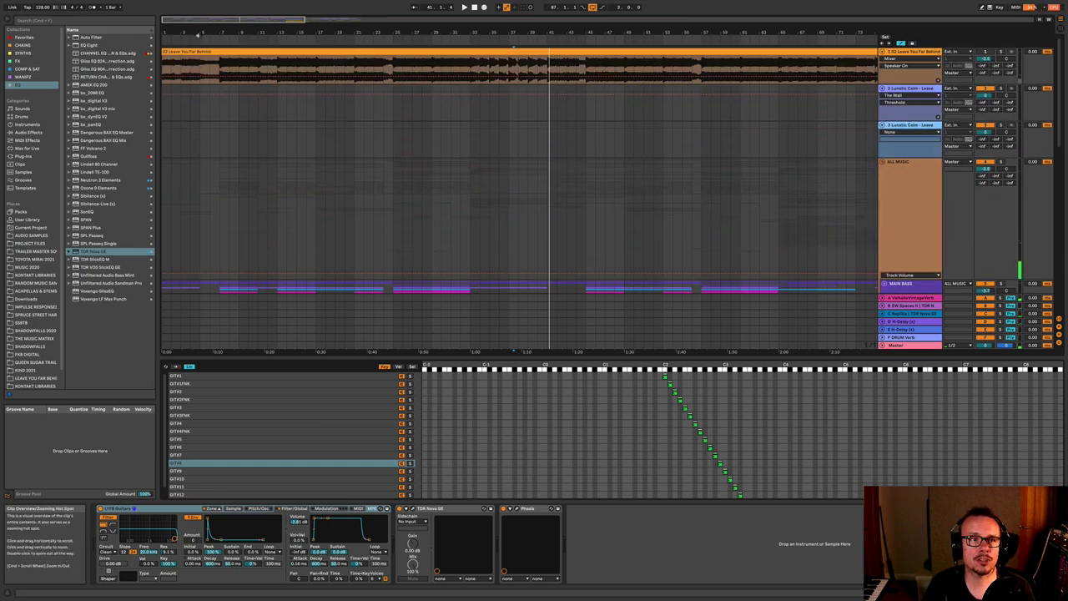
pyautogui.moveTo(181, 32); pyautogui.dragTo(181, 30)
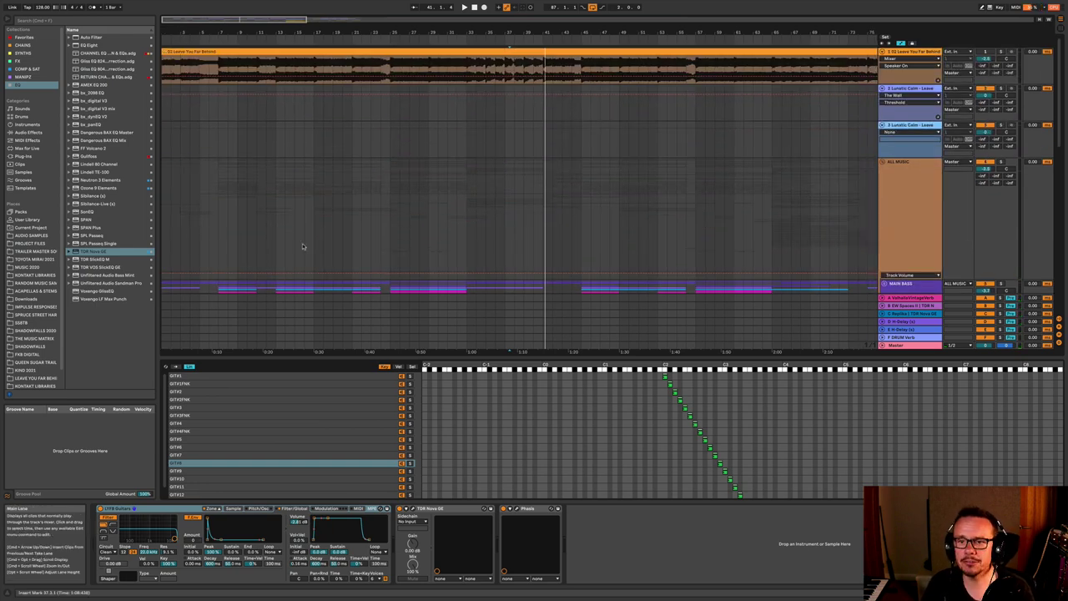
pyautogui.scroll(-3, 193, 201)
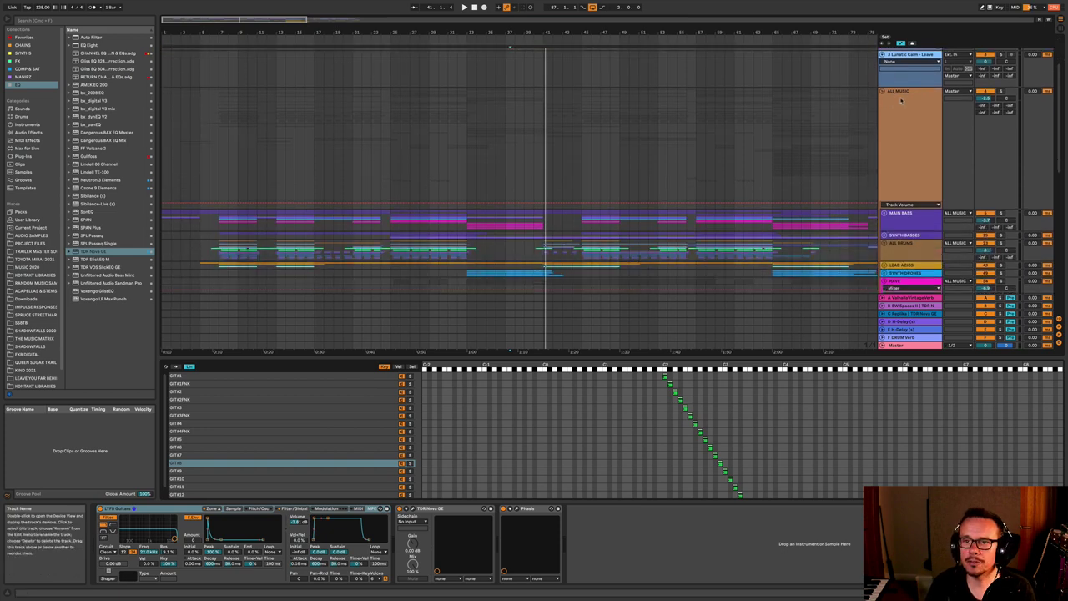
pyautogui.click(906, 99)
pyautogui.click(1002, 92)
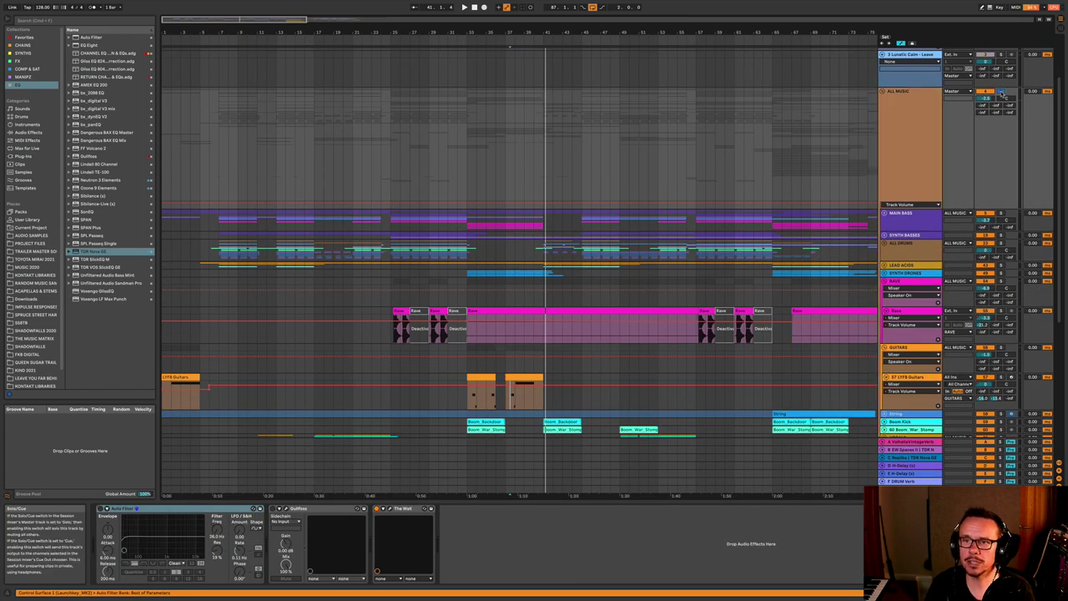
pyautogui.press('Home')
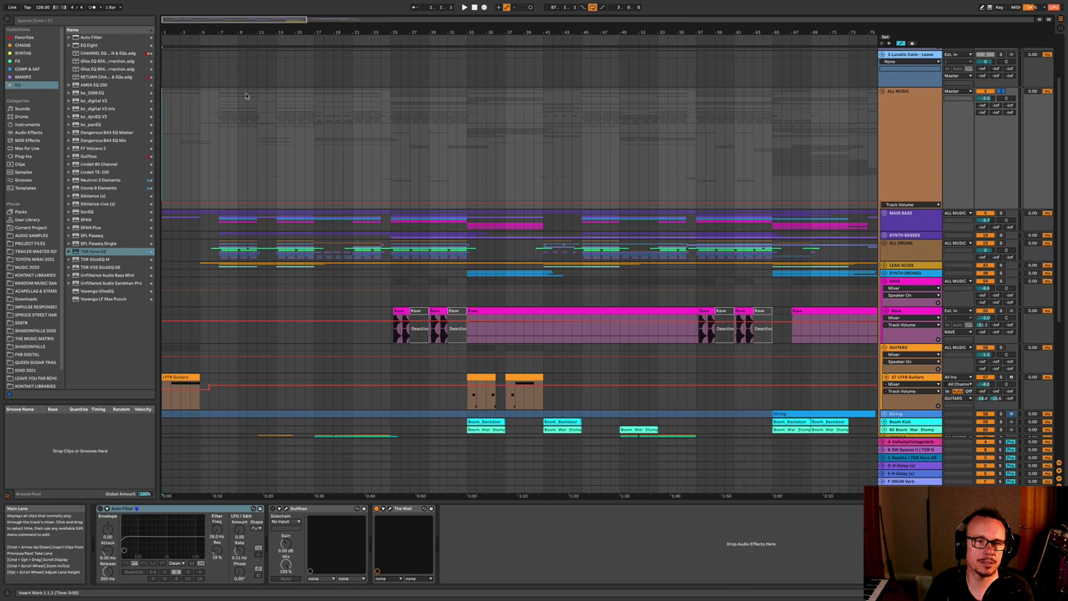
pyautogui.scroll(2, 245, 171)
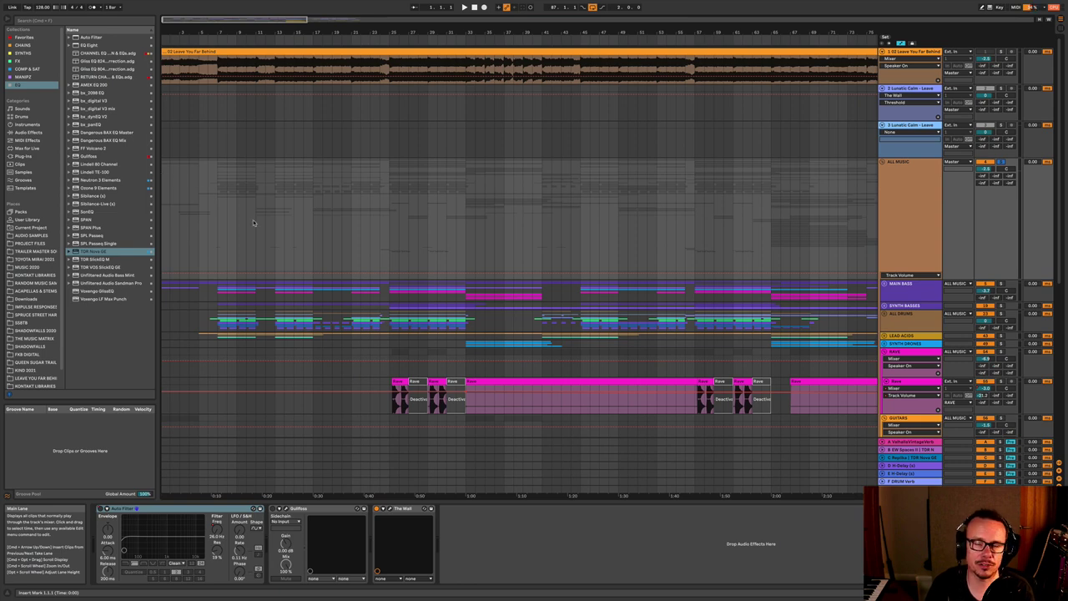
# - Select the ALL MUSIC group for the full-mix playthrough and enable Do Not Disturb to silence notifications
pyautogui.click(905, 164)
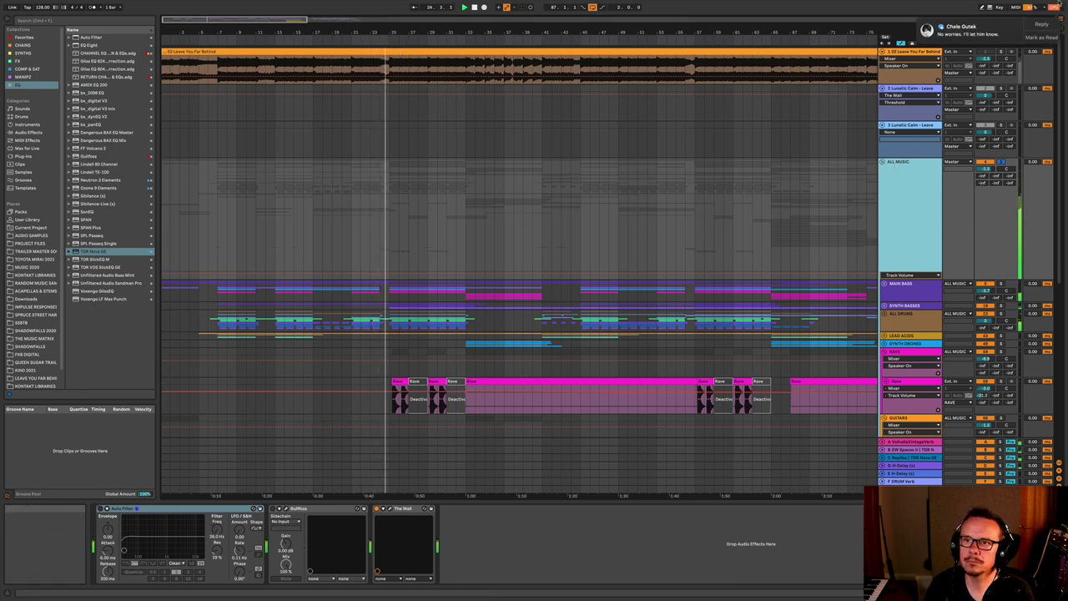
pyautogui.click(1058, 5)
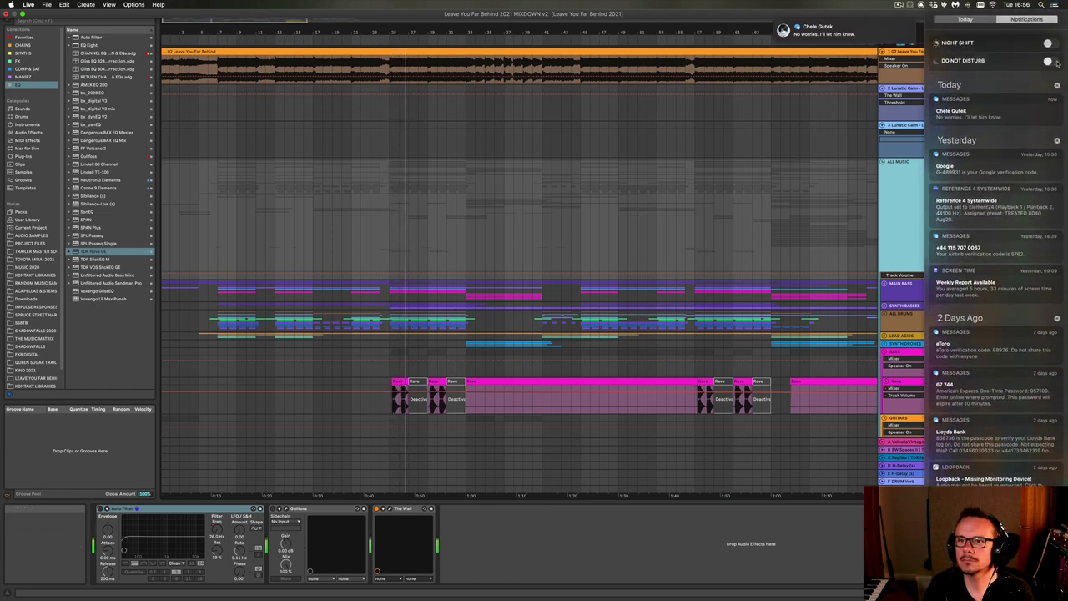
pyautogui.click(1048, 61)
# - Skip the full-mix playback ahead to around bar 62, in the second half of the song
pyautogui.click(789, 113)
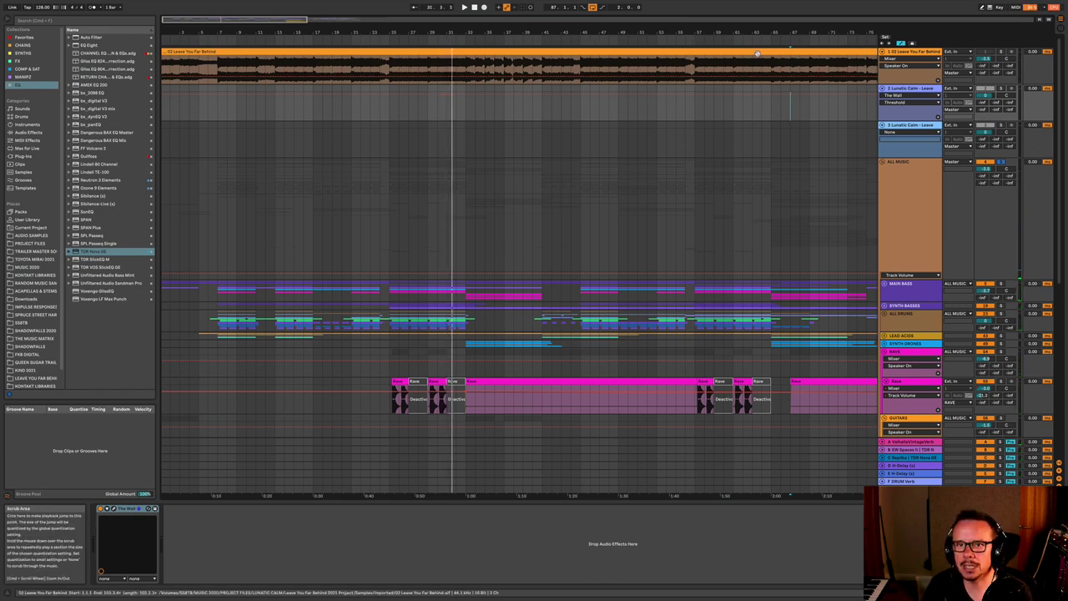
pyautogui.moveTo(557, 32); pyautogui.dragTo(346, 32)
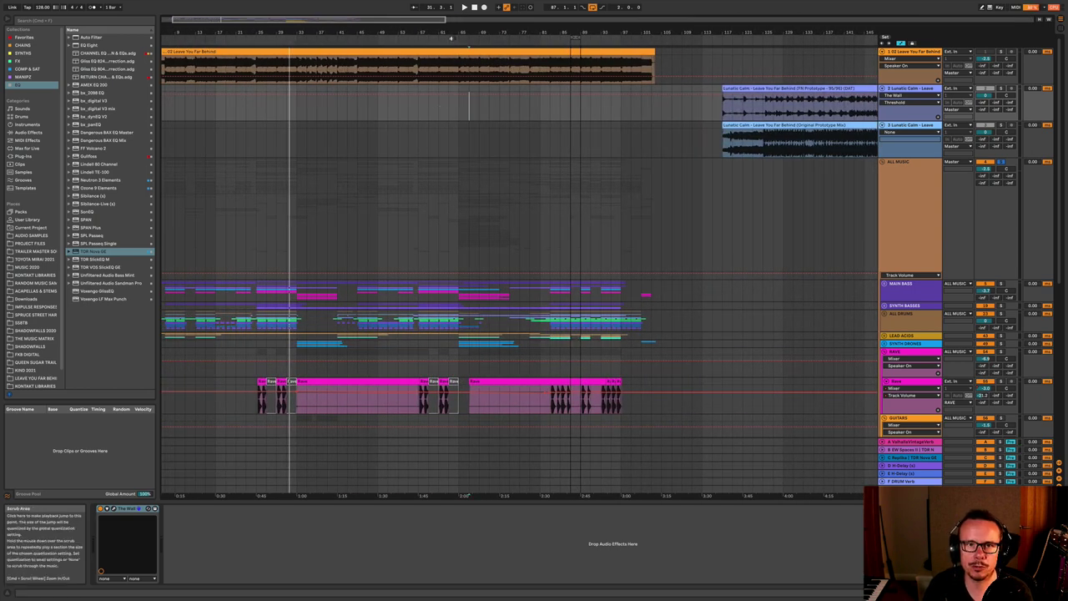
pyautogui.click(446, 39)
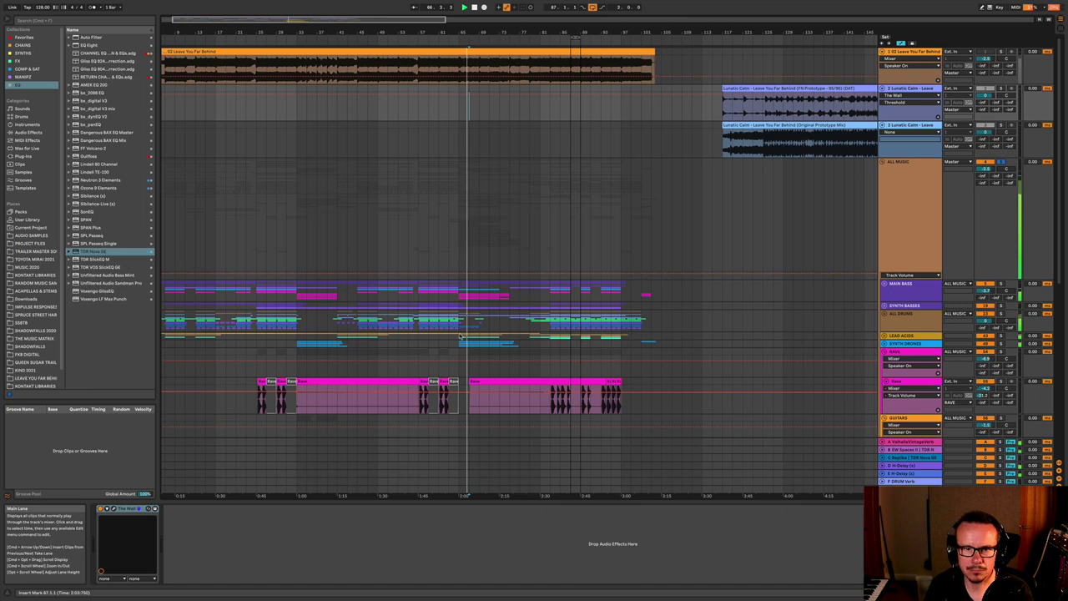
# - Fold the RAVE group, then collapse all remaining groups and tracks inside ALL MUSIC into a compact overview
pyautogui.scroll(-6, 463, 321)
pyautogui.scroll(-3, 459, 336)
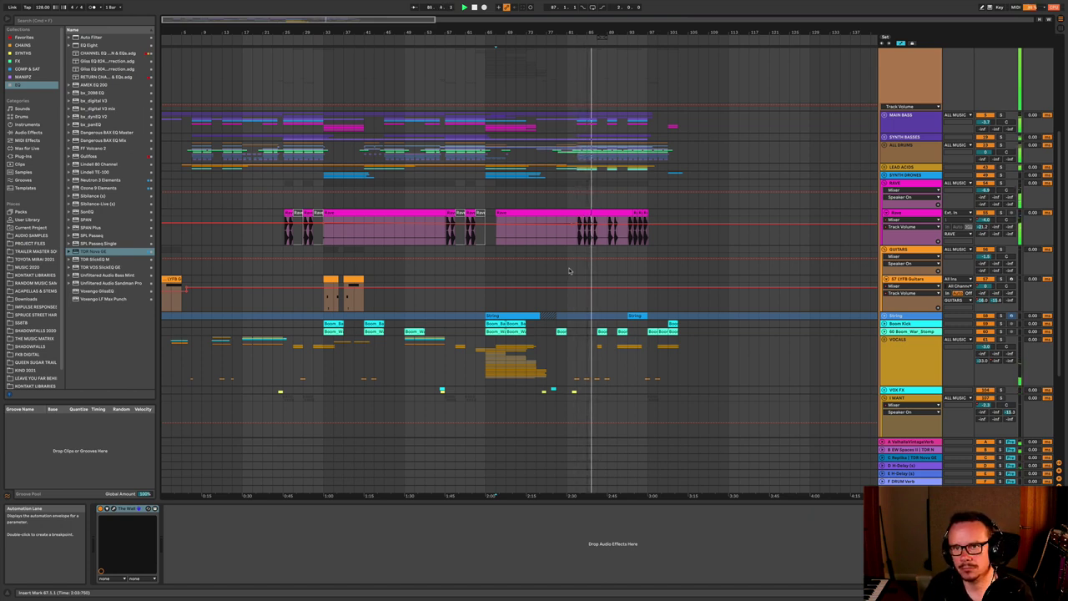
pyautogui.click(887, 182)
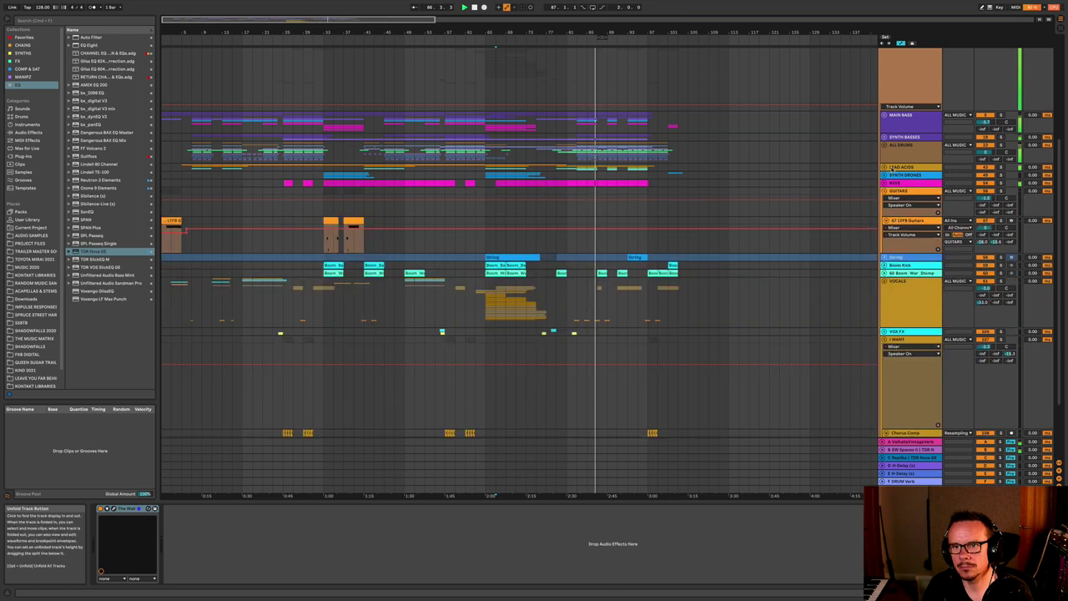
pyautogui.click(893, 117)
pyautogui.press('super+a')
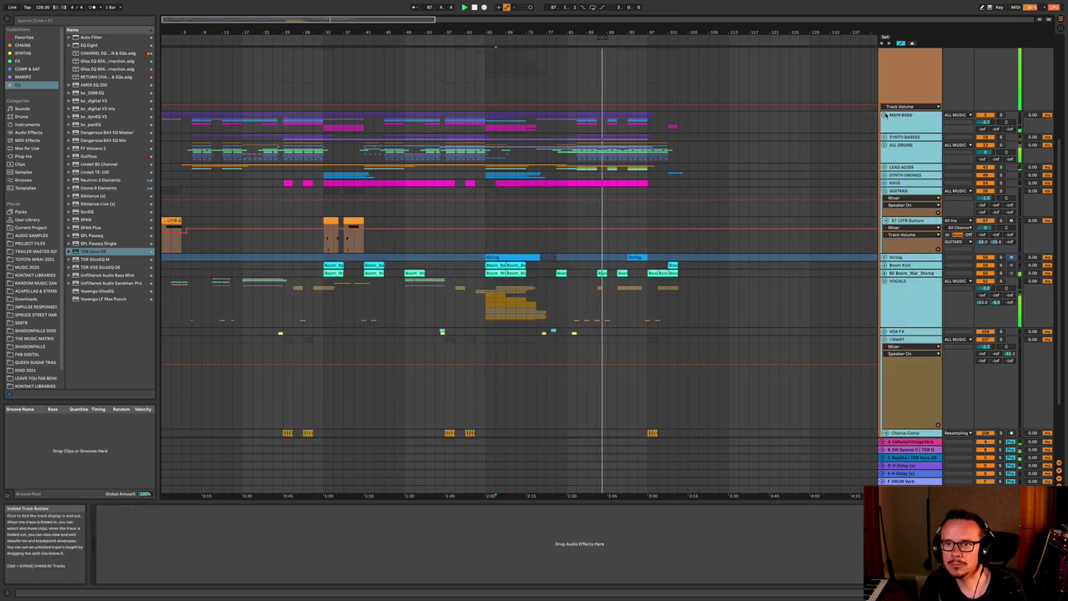
pyautogui.click(892, 115)
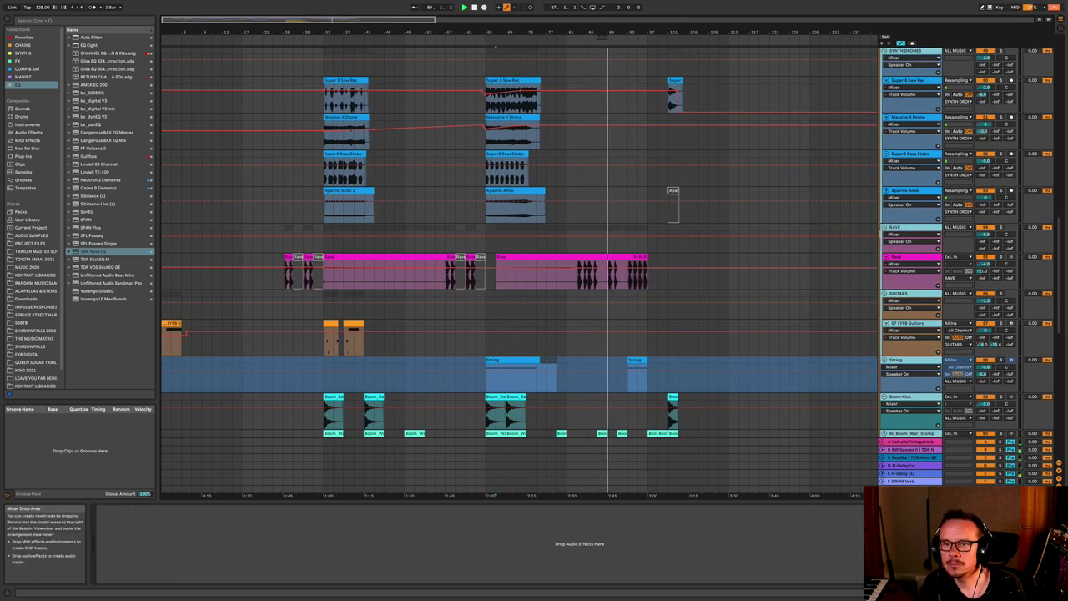
pyautogui.press('Delete')
pyautogui.press('super+z')
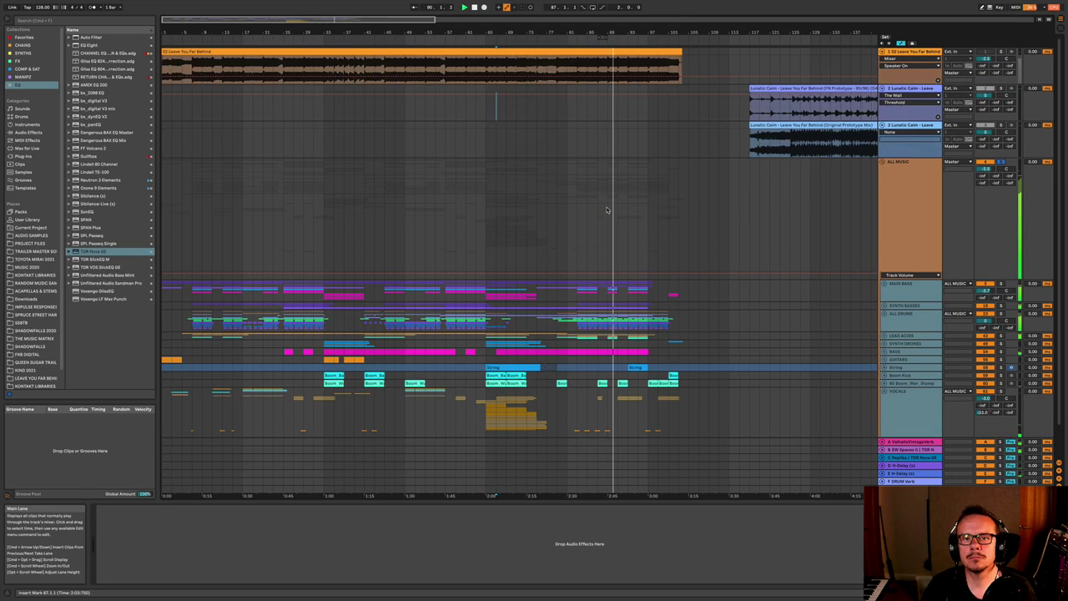
# - Restart playback from bar 1 and solo the 02 Leave You Far Behind reference track
pyautogui.scroll(-2, 600, 192)
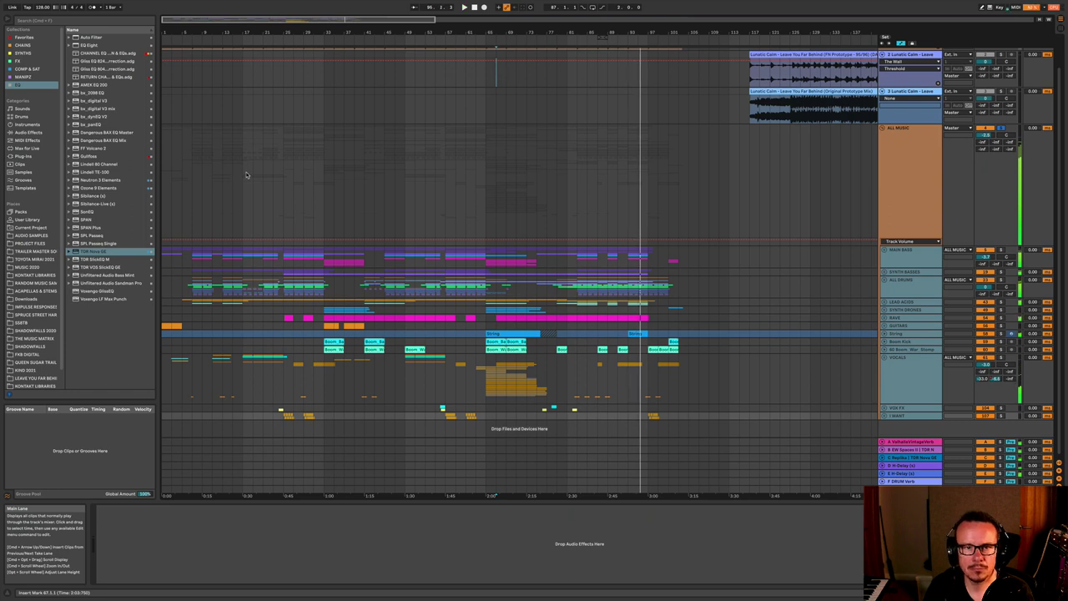
pyautogui.scroll(2, 246, 174)
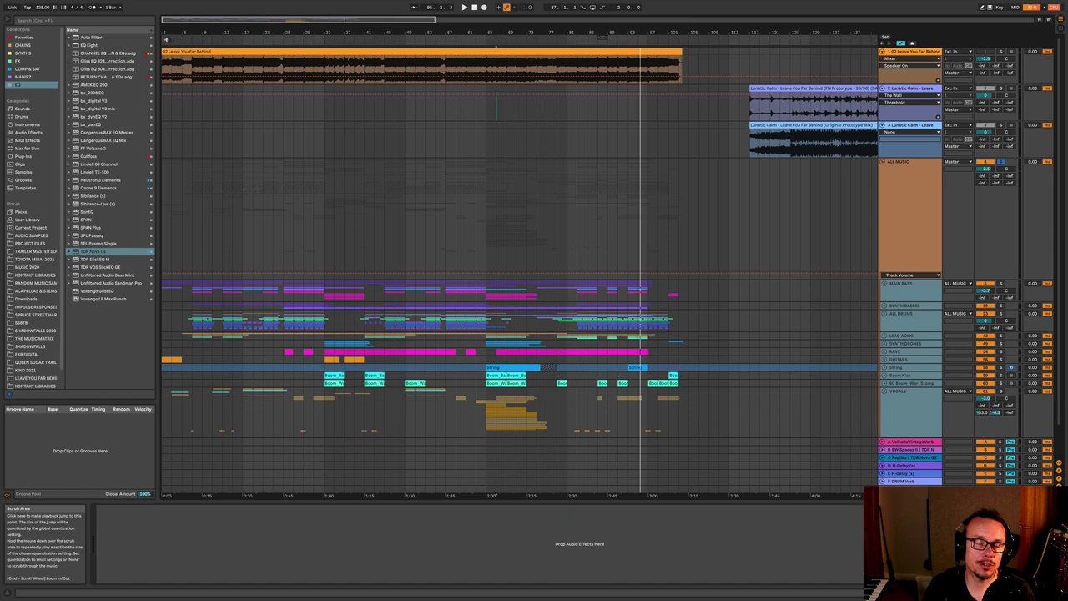
pyautogui.press('space')
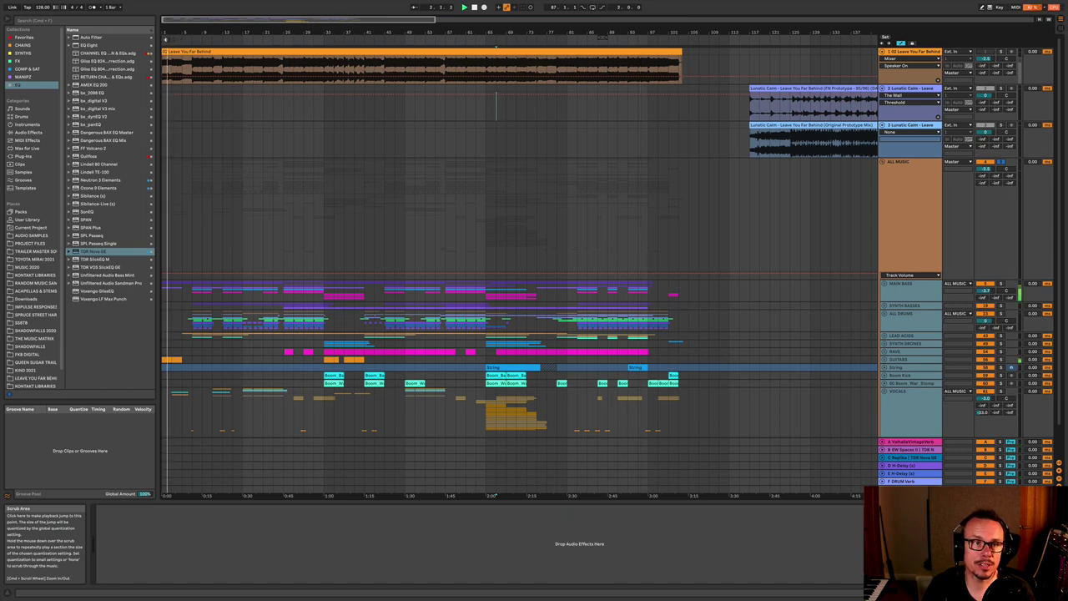
pyautogui.click(1004, 52)
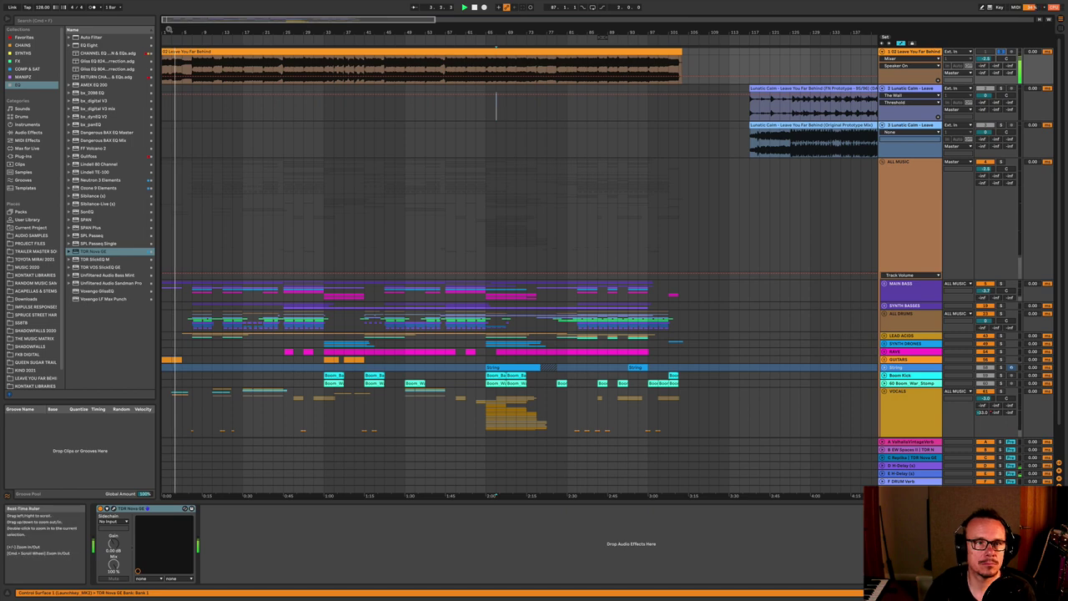
pyautogui.moveTo(195, 33); pyautogui.dragTo(224, 47)
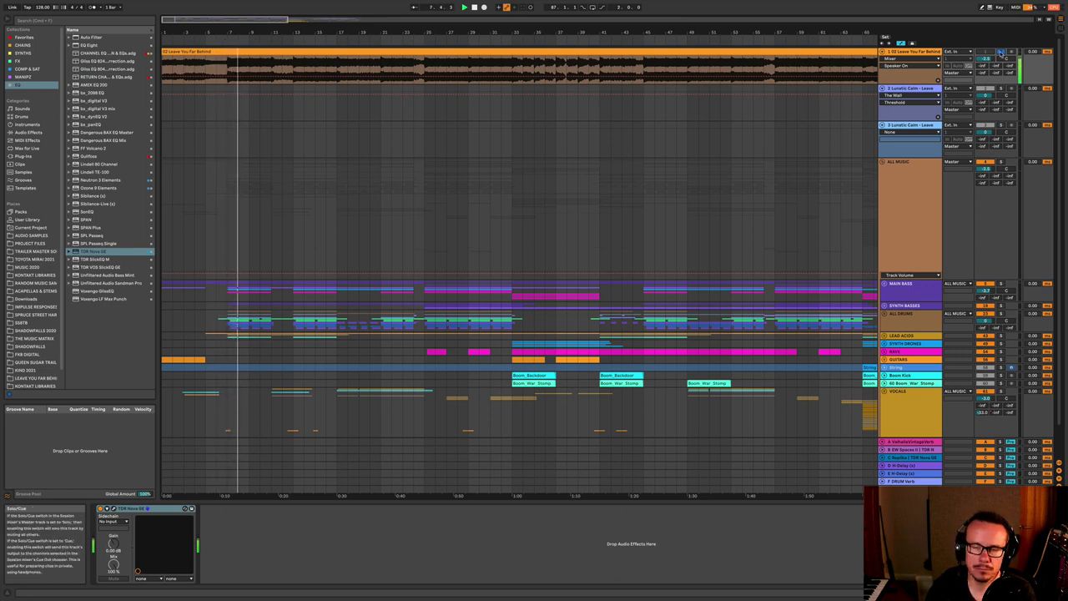
# - Compare the full mix with the 02 Leave You Far Behind reference by toggling the reference's solo during playback
pyautogui.click(1001, 51)
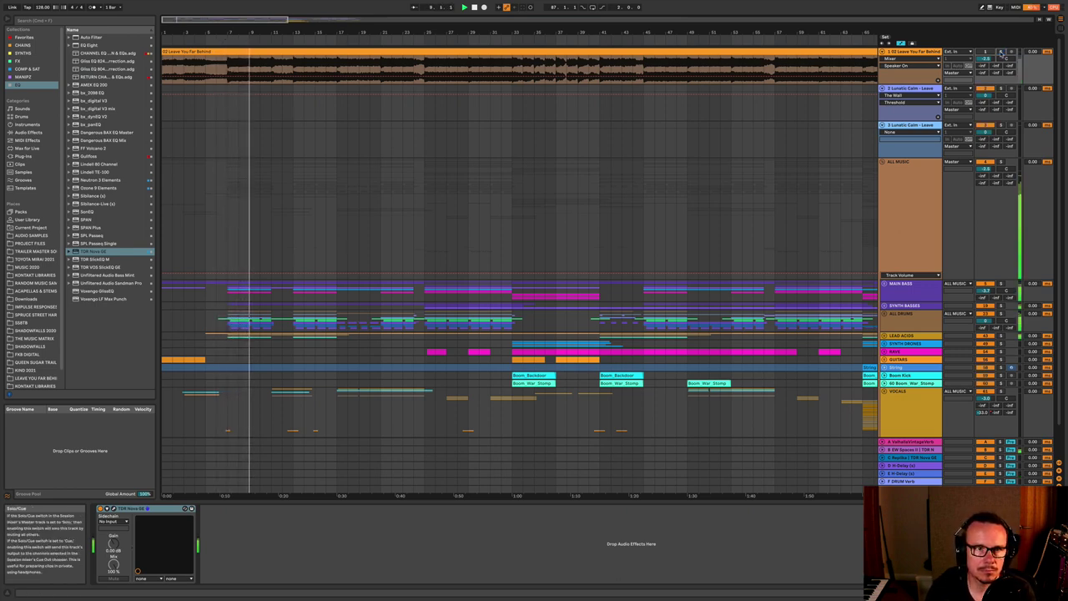
pyautogui.click(1002, 53)
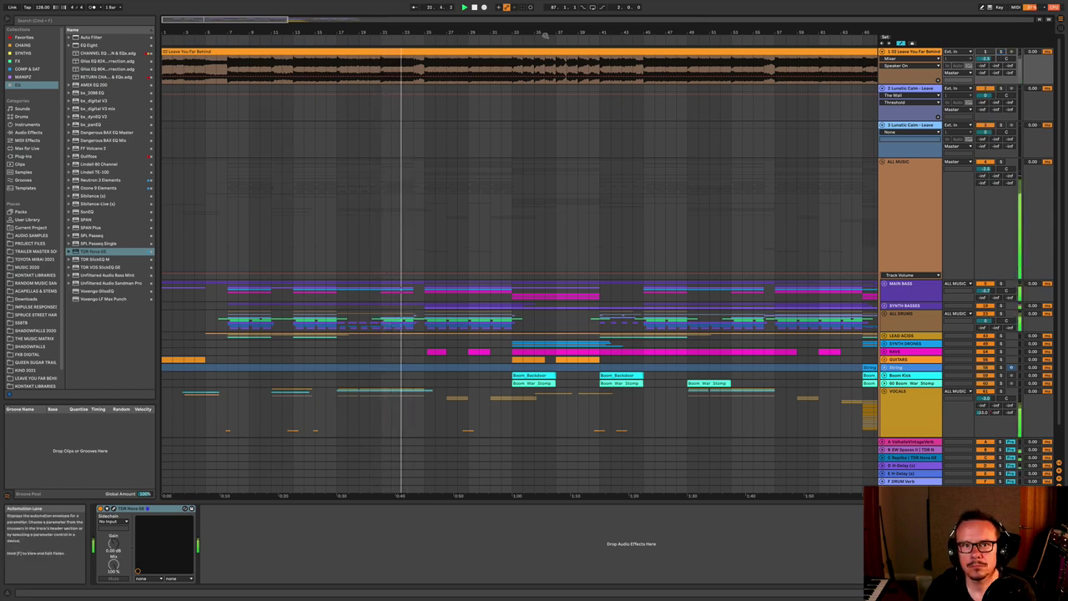
pyautogui.click(1002, 52)
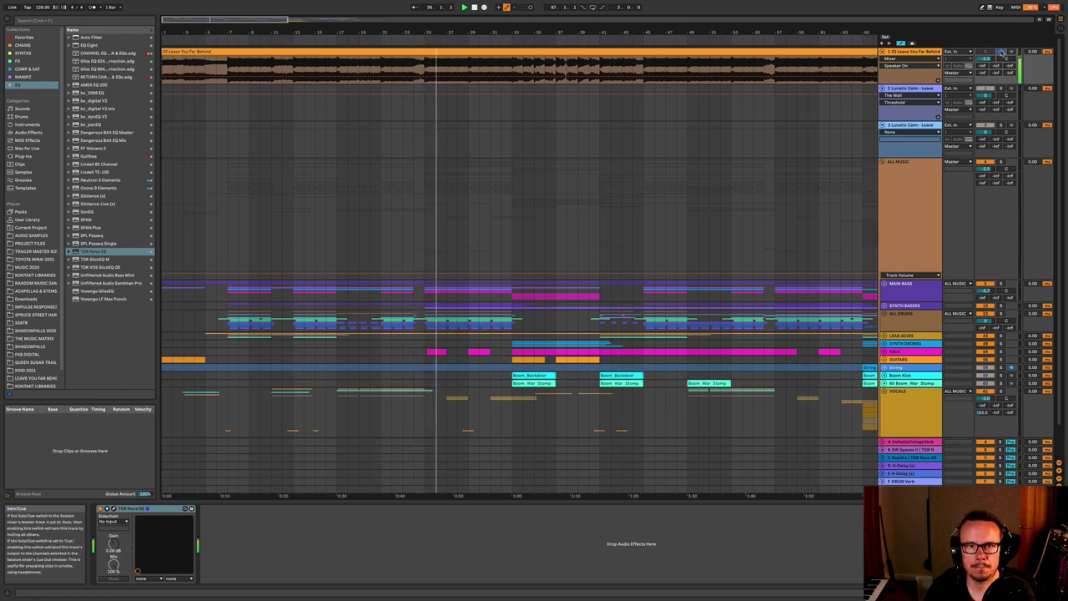
pyautogui.click(1002, 53)
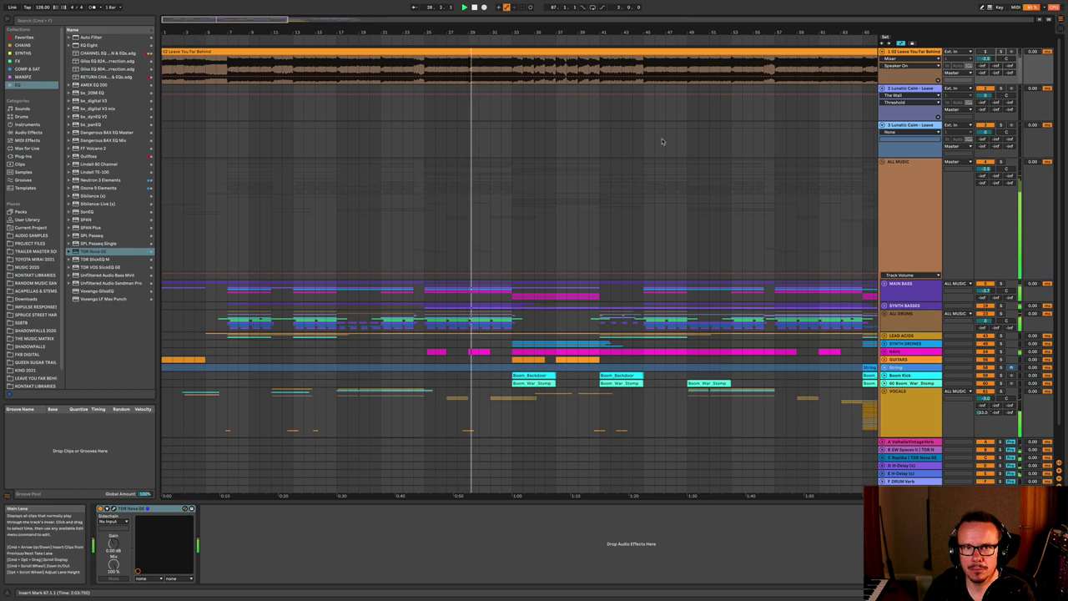
# - Jump to the closing section around bar 91 and compare the reference with the full mix through to the ending
pyautogui.moveTo(251, 33); pyautogui.dragTo(248, 30)
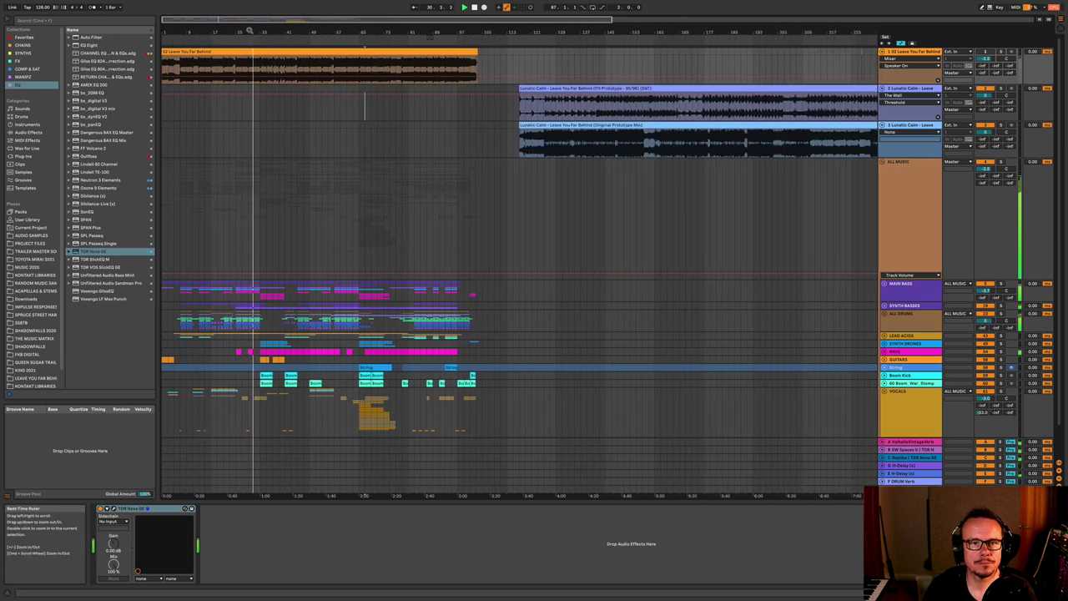
pyautogui.click(441, 40)
pyautogui.click(1002, 52)
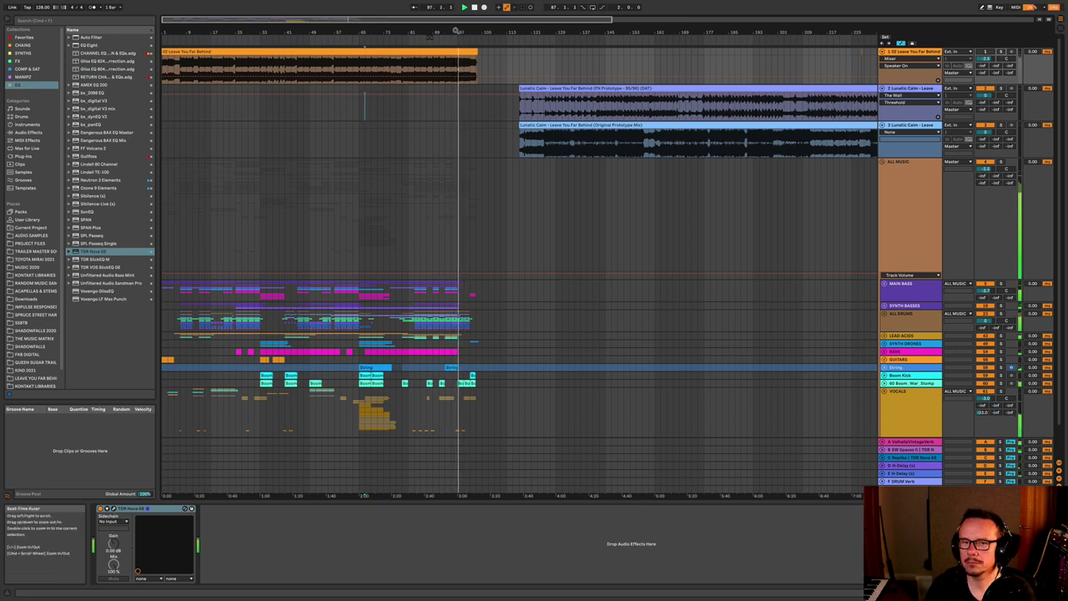
pyautogui.click(1002, 51)
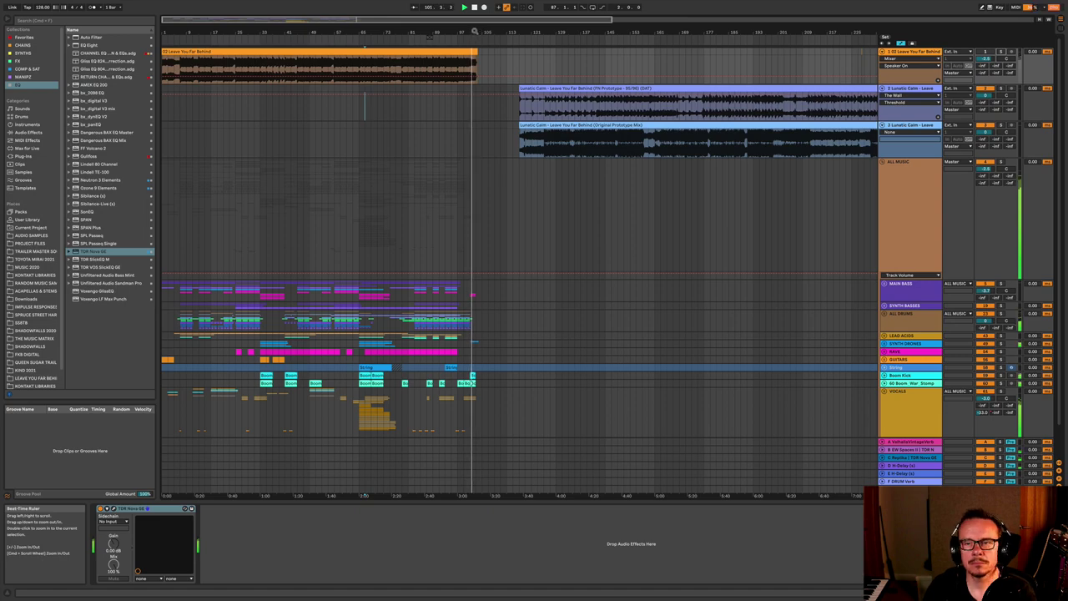
pyautogui.moveTo(474, 32); pyautogui.dragTo(475, 32)
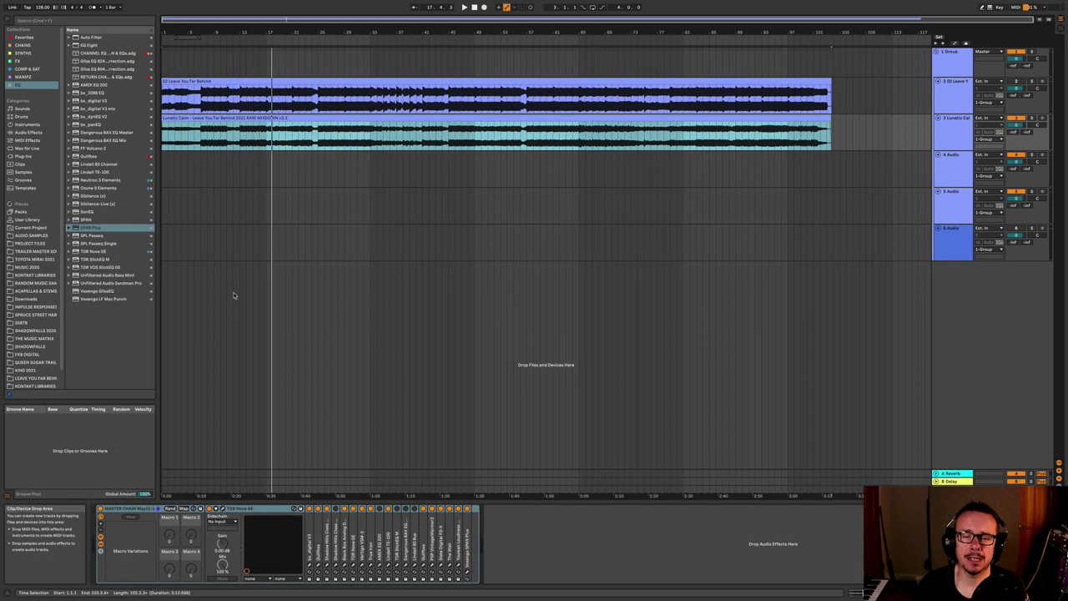
# - Examine the MASTER CHAIN devices on the Lunatic Calm raw mixdown track, including TDR Nova GE
pyautogui.click(958, 122)
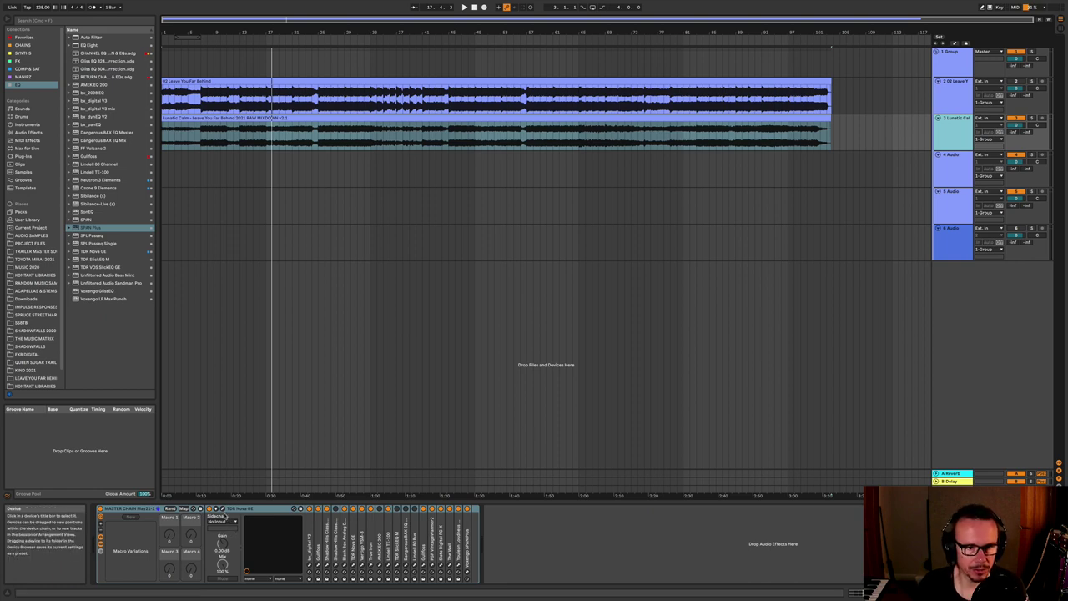
pyautogui.click(222, 509)
pyautogui.click(222, 508)
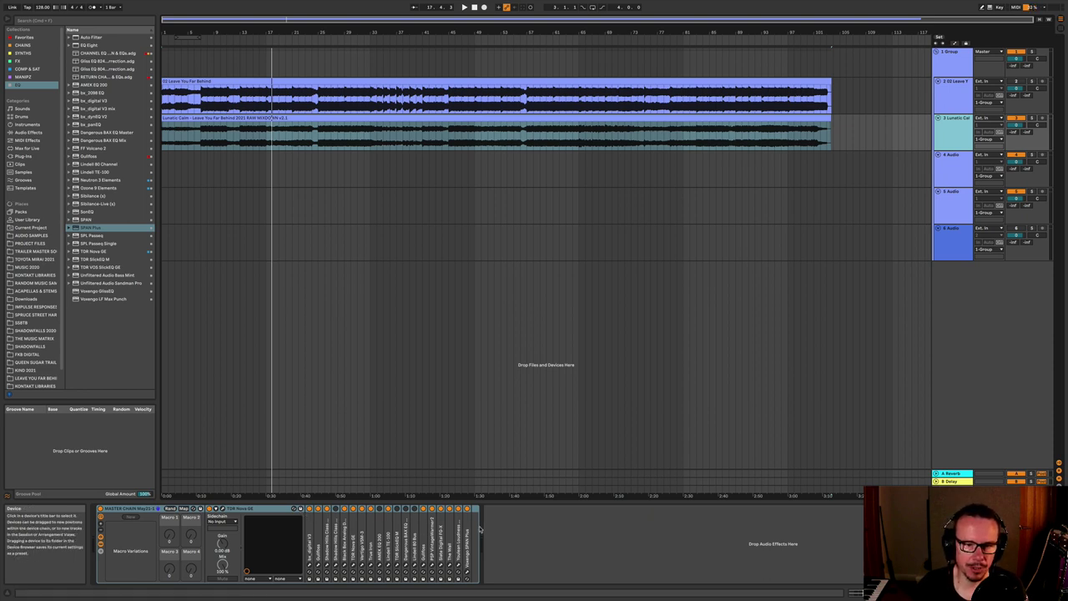
pyautogui.click(960, 179)
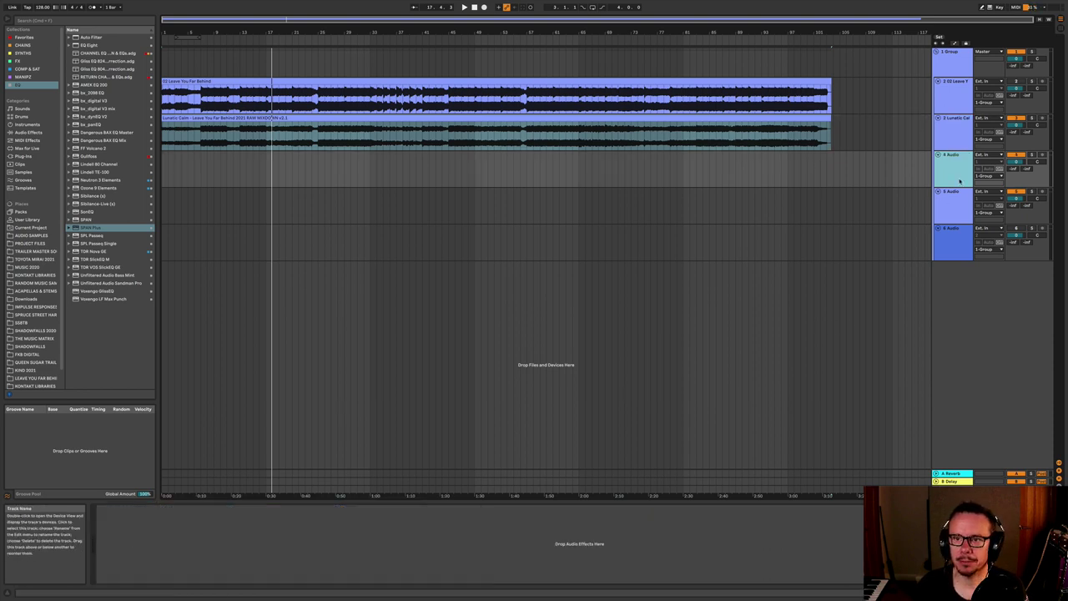
pyautogui.click(954, 120)
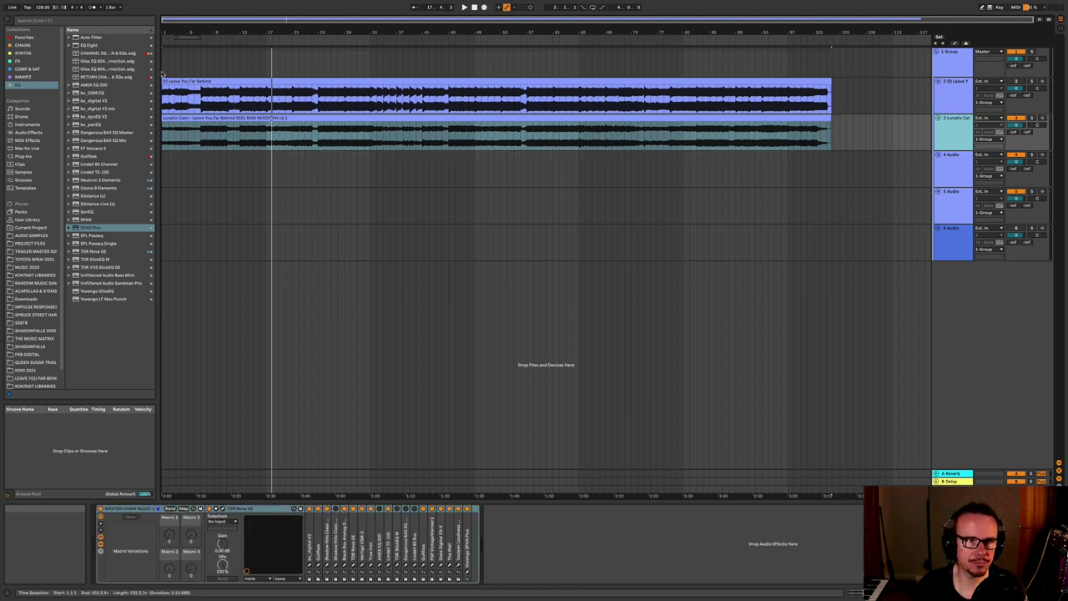
# - Play from bar 1 with 02 Leave You Far Behind soloed, then switch the solo to the Lunatic Calm raw mixdown
pyautogui.click(163, 73)
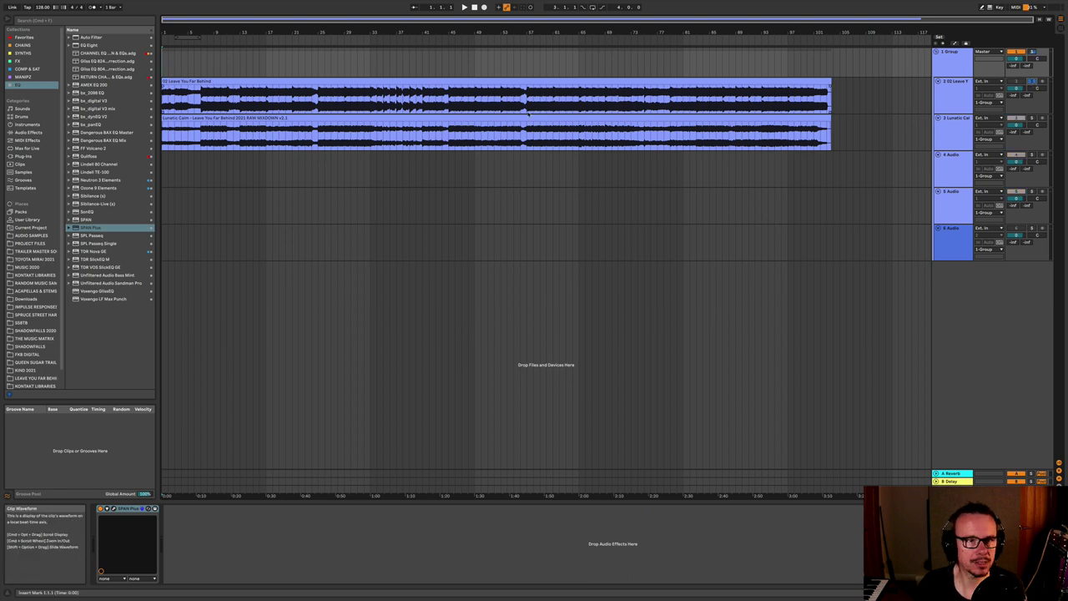
pyautogui.press('space')
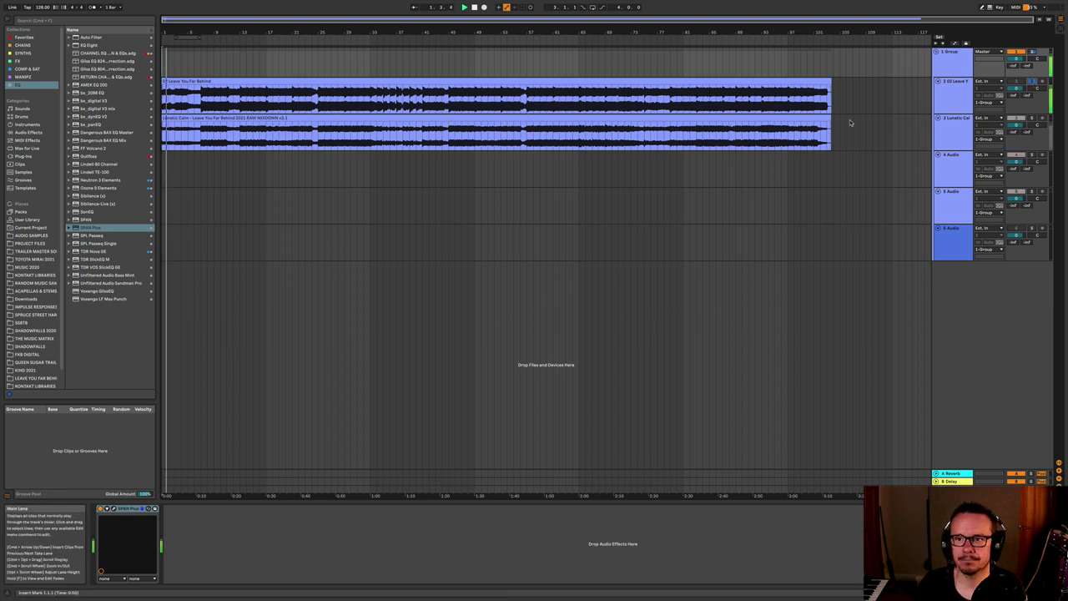
pyautogui.click(1032, 119)
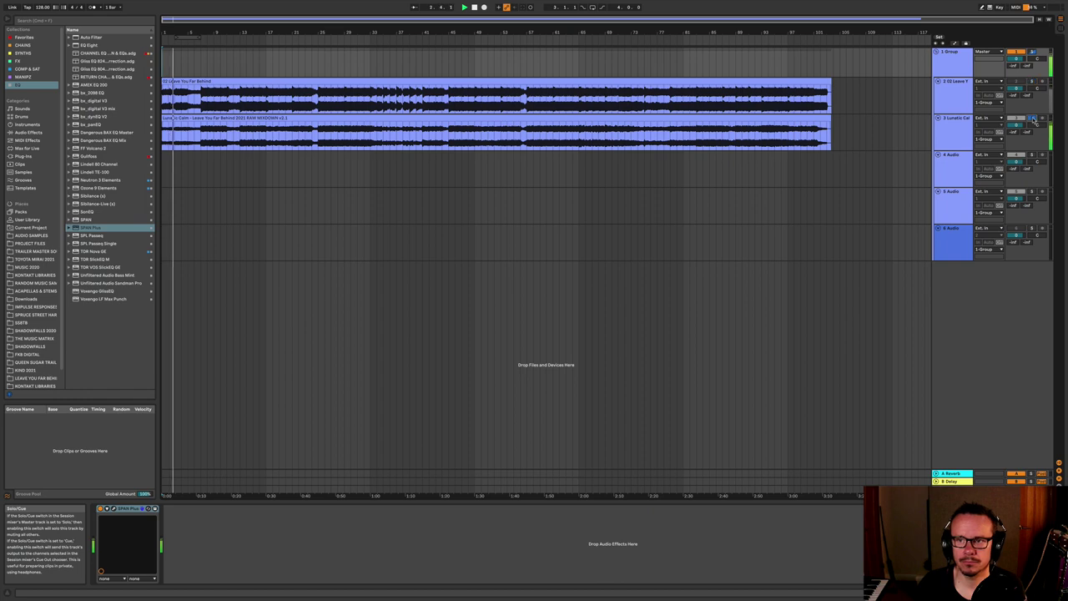
# - Compare the two versions up to bar 24 by alternating the solo between the reference and the Lunatic Calm mixdown
pyautogui.moveTo(167, 34); pyautogui.dragTo(167, 53)
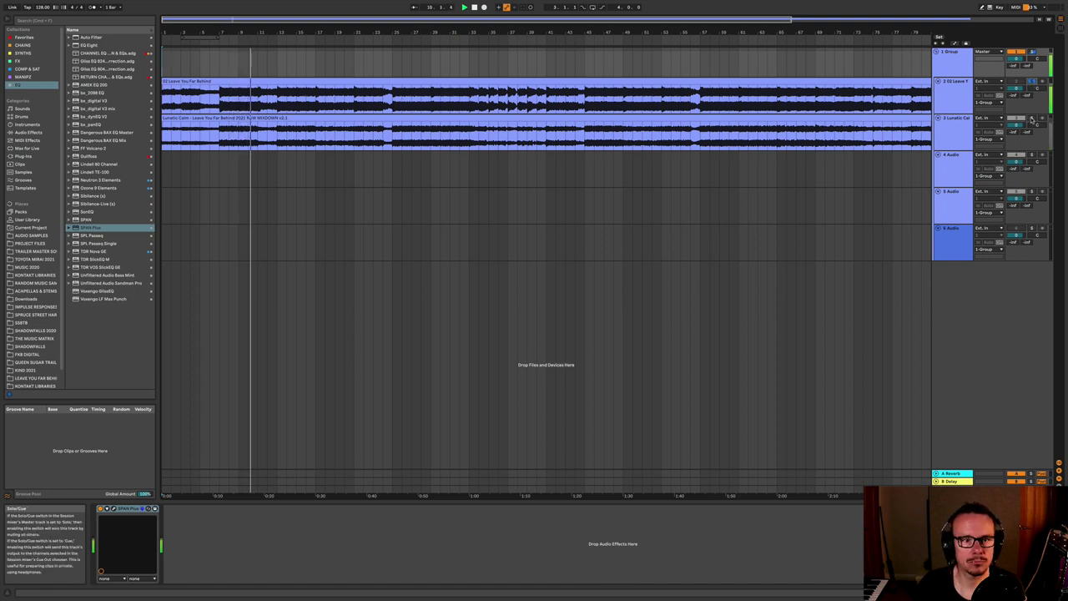
pyautogui.click(1033, 119)
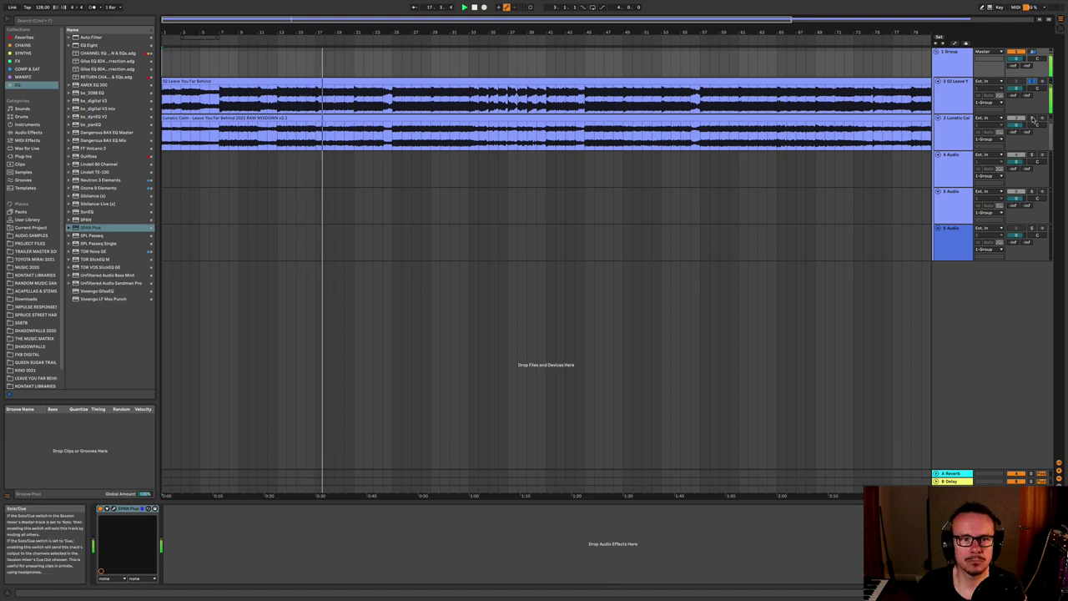
pyautogui.moveTo(312, 32); pyautogui.dragTo(309, 47)
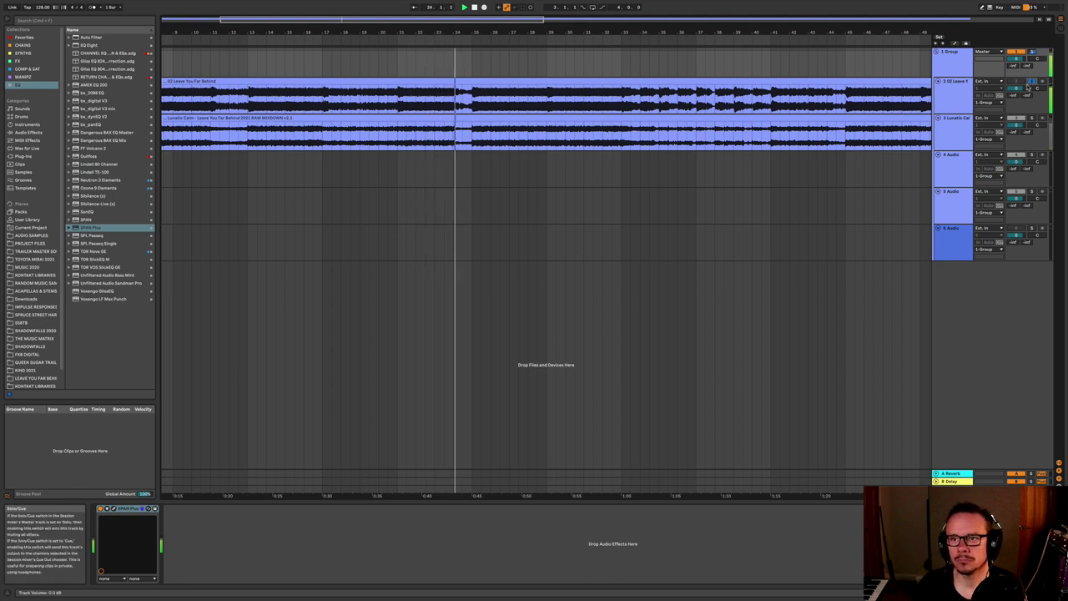
# - Stop playback and resume from around bar 40, auditioning the Lunatic Calm raw mixdown in solo
pyautogui.press('space')
pyautogui.moveTo(475, 32); pyautogui.dragTo(475, 9)
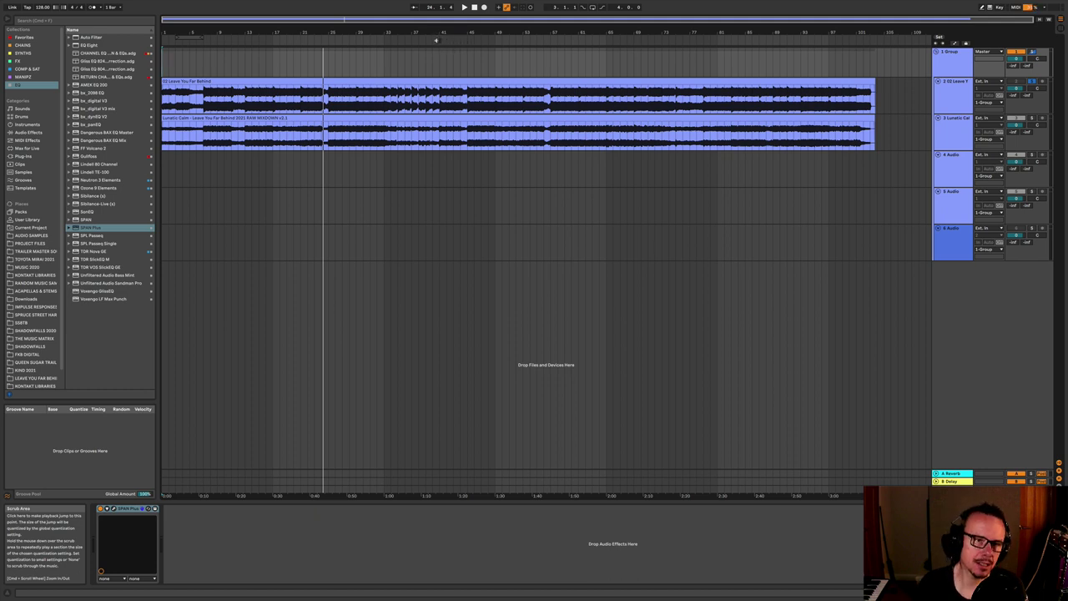
pyautogui.click(436, 40)
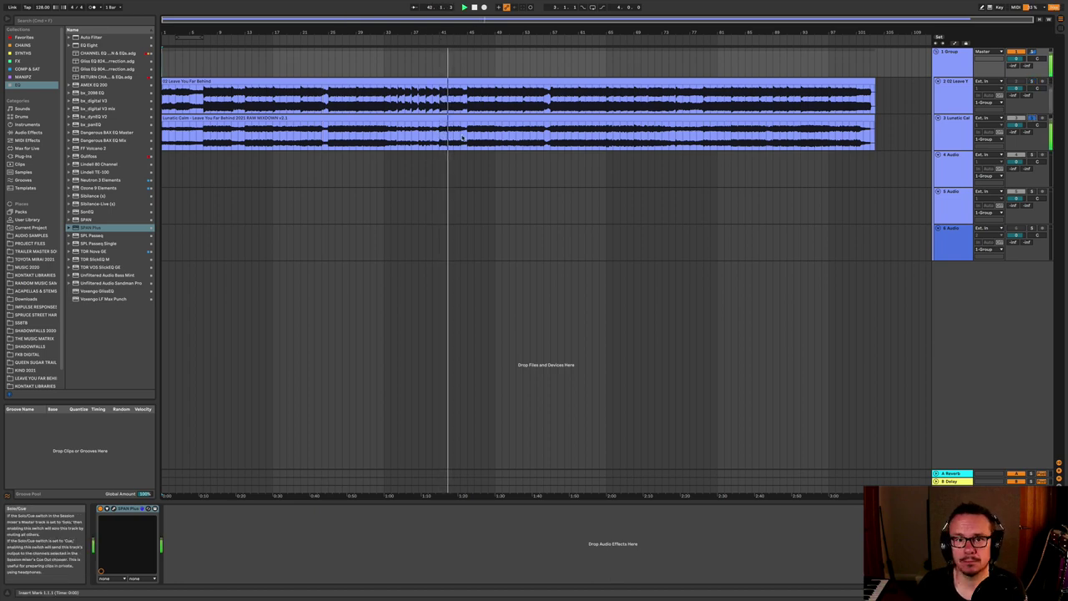
# - Compare the passage around bars 46 to 48 by soloing 02 Leave You Far Behind, then returning the solo to the Lunatic Calm mixdown
pyautogui.moveTo(466, 33); pyautogui.dragTo(478, 94)
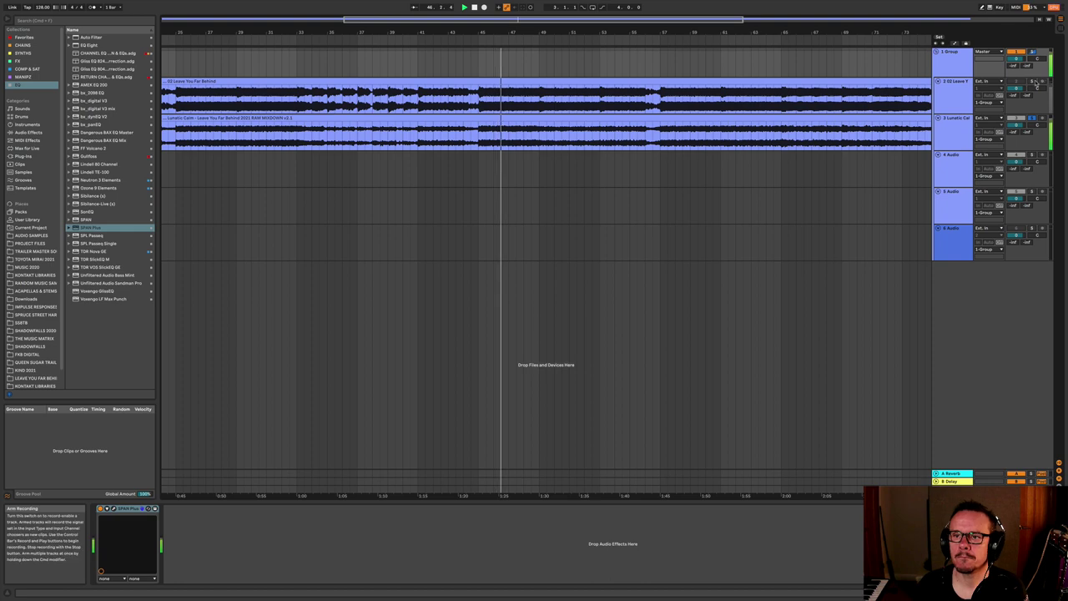
pyautogui.click(1033, 81)
pyautogui.click(1033, 118)
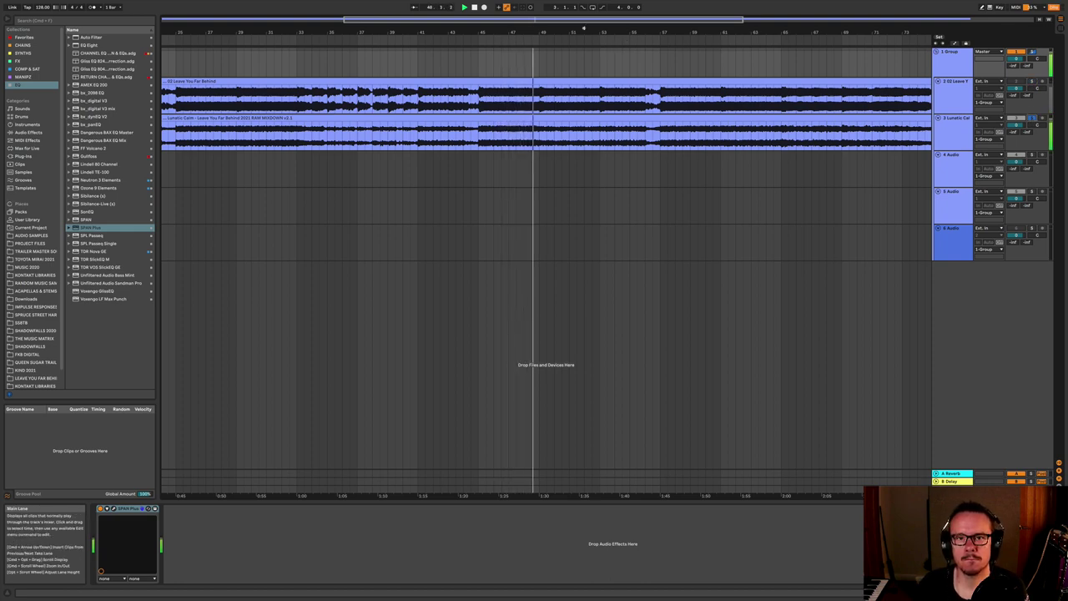
# - Jump playback to around bar 63 and switch the solo to the 02 Leave You Far Behind reference, then back to the mixdown
pyautogui.moveTo(583, 32); pyautogui.dragTo(583, 10)
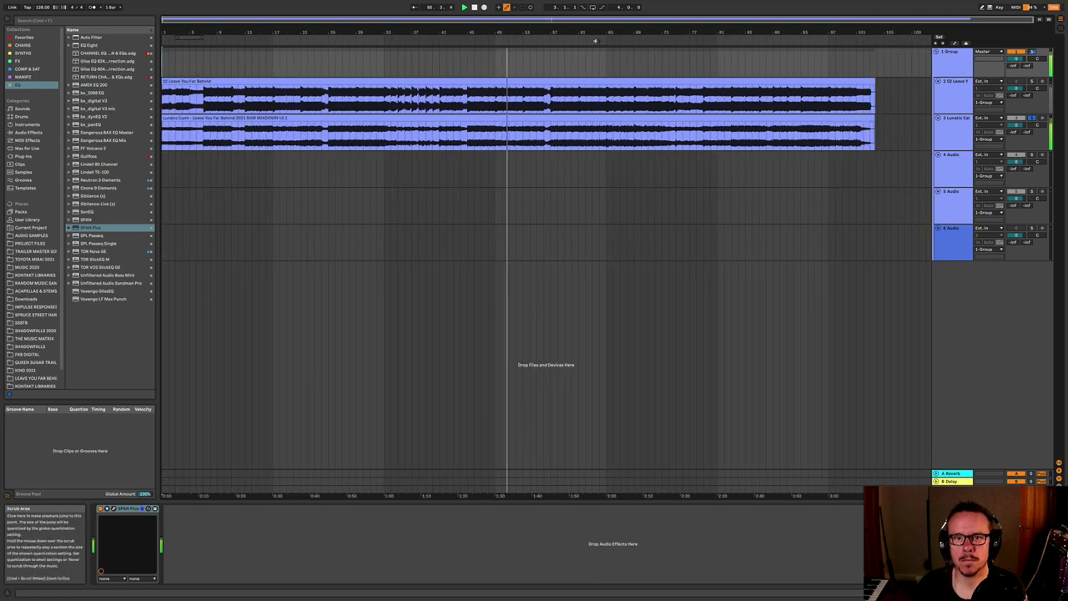
pyautogui.click(597, 41)
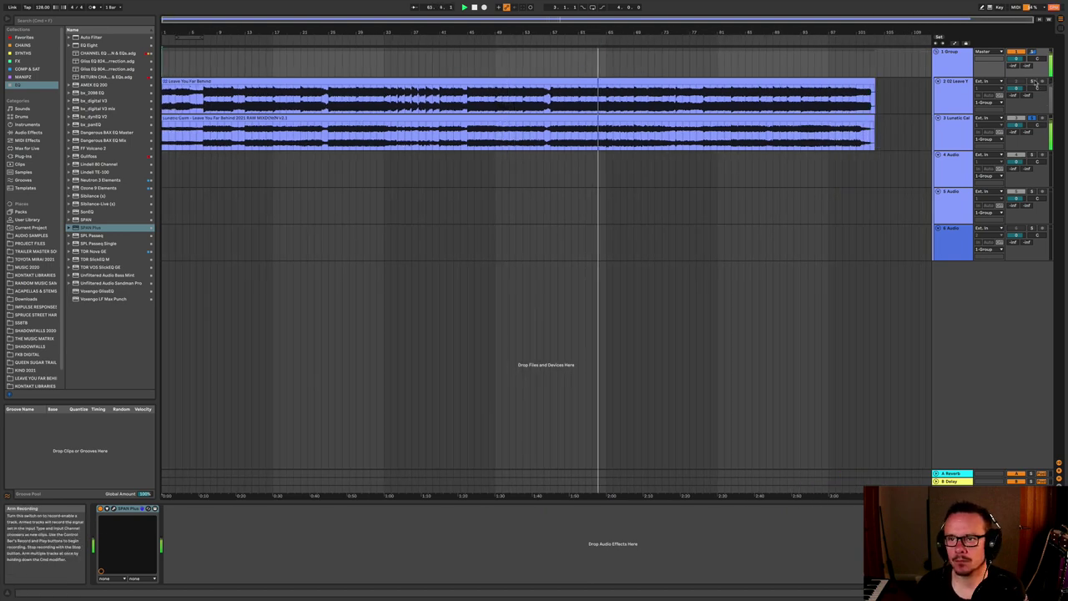
pyautogui.click(1032, 81)
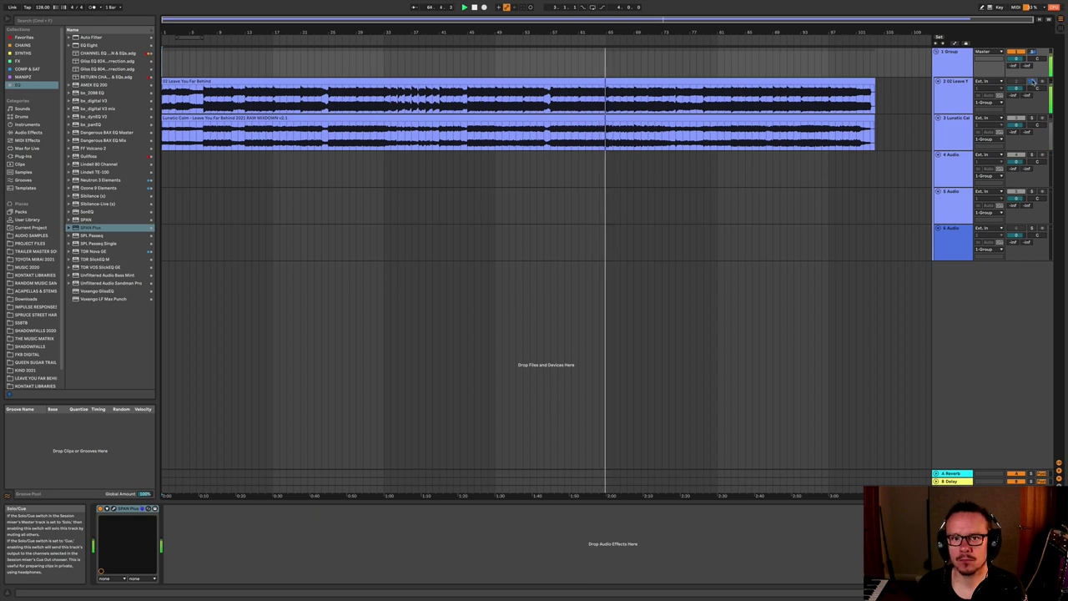
pyautogui.click(1032, 119)
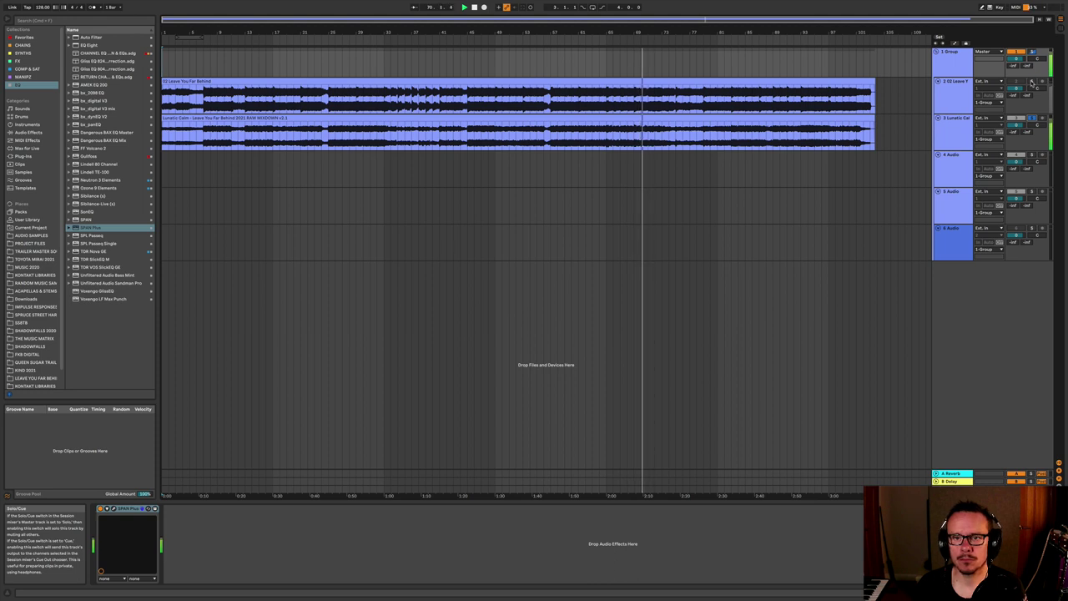
# - Alternate the solo between the reference and the Lunatic Calm mixdown from about bar 70, then show the mixdown track's MASTER CHAIN devices
pyautogui.click(1032, 83)
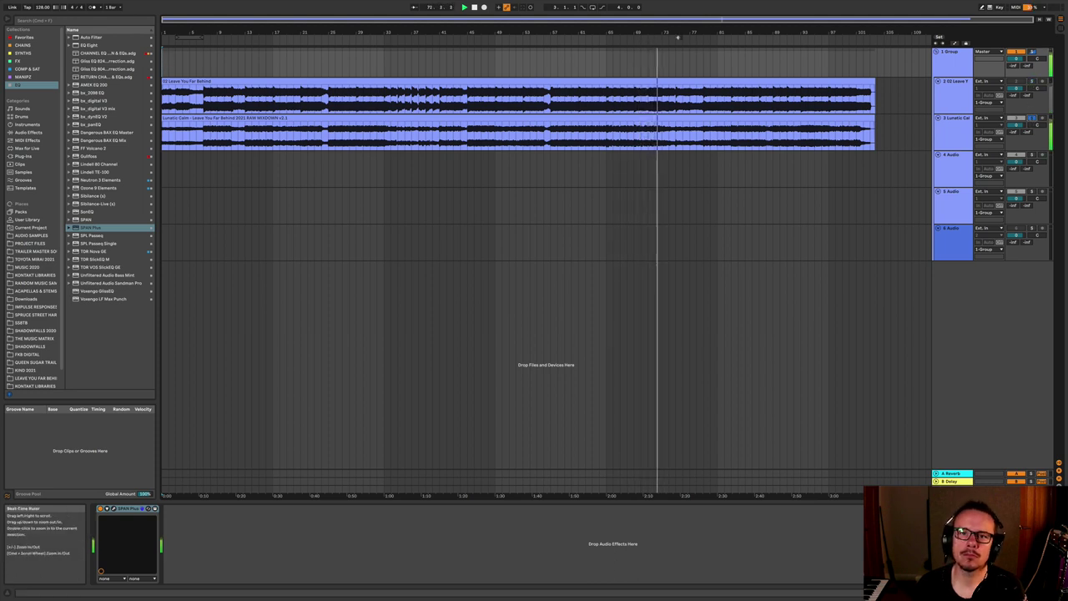
pyautogui.click(1032, 118)
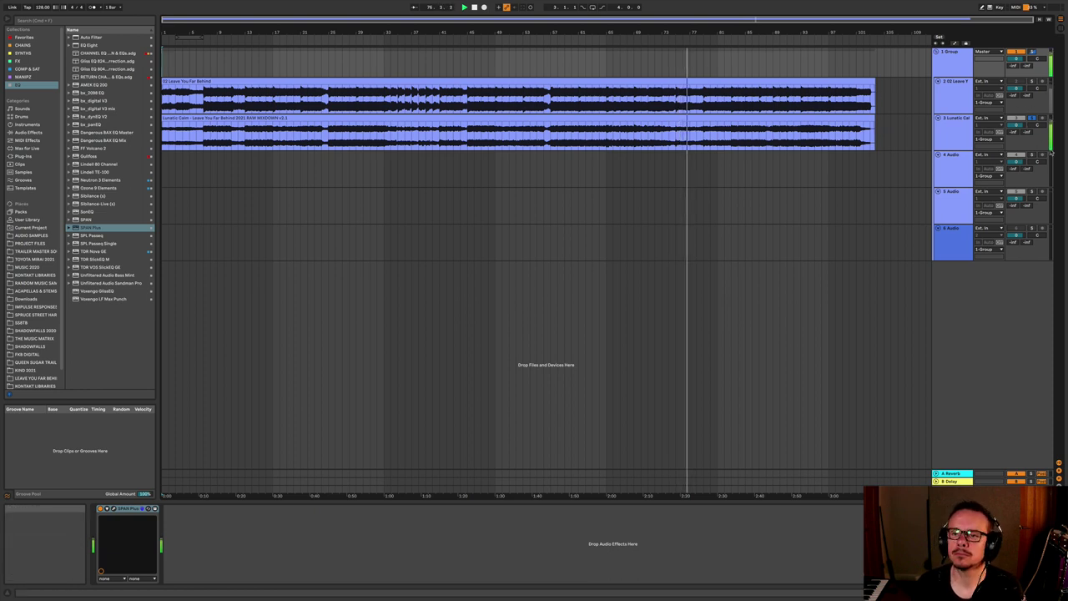
pyautogui.click(1032, 82)
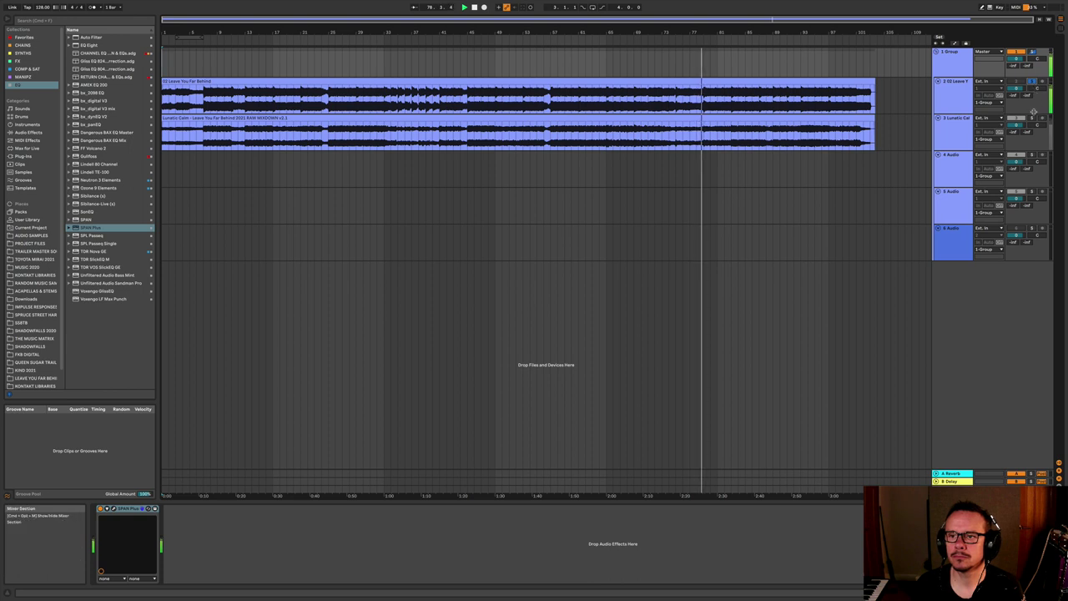
pyautogui.click(1033, 120)
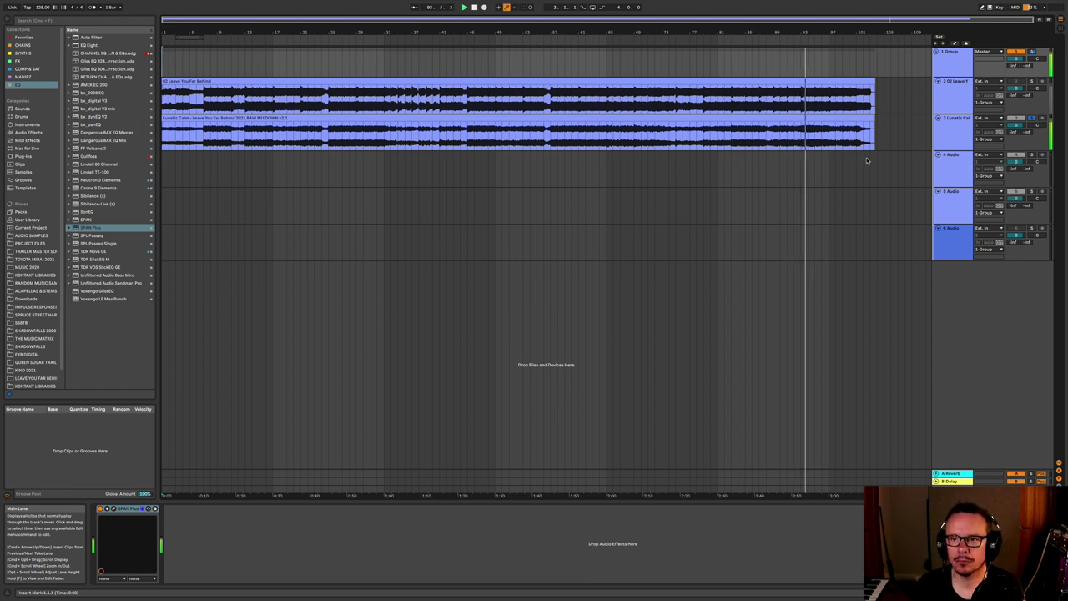
pyautogui.click(951, 119)
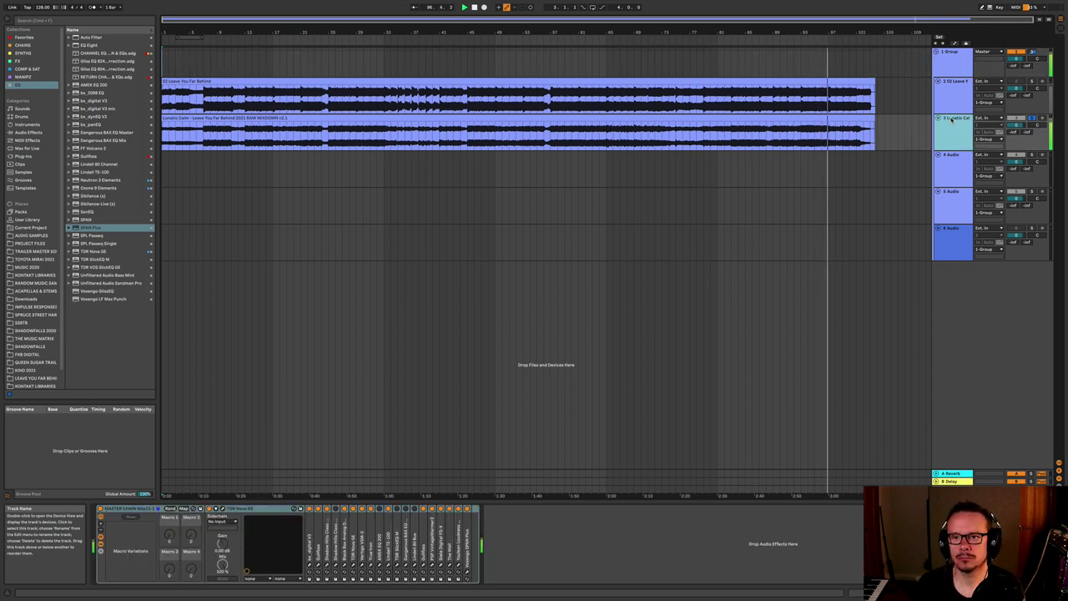